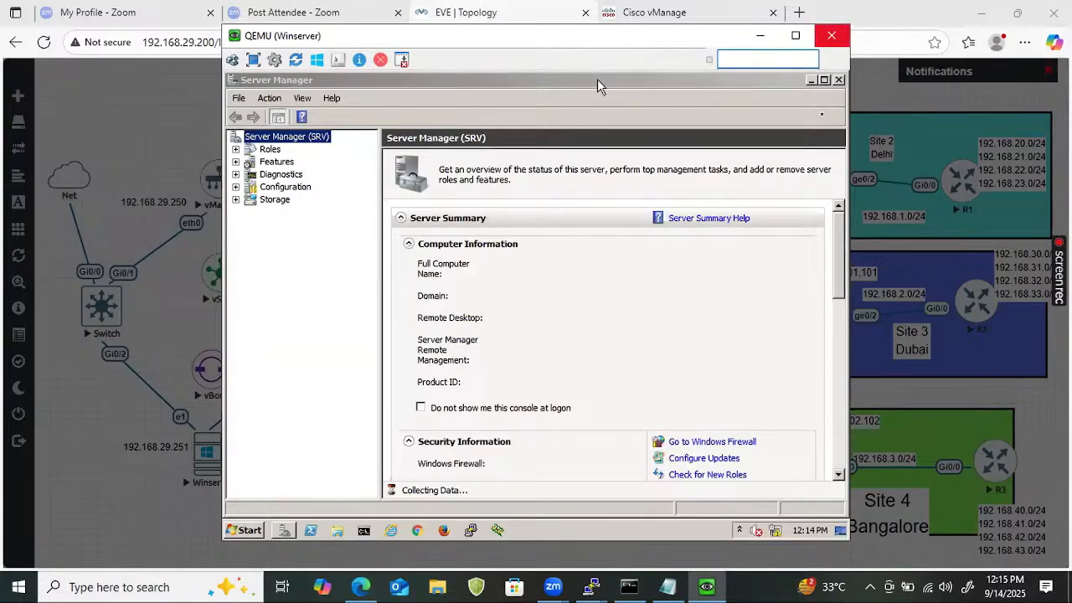
Launch Tftpd64 and bind its TFTP server to address 201.1.1.5.
left_click(838, 81)
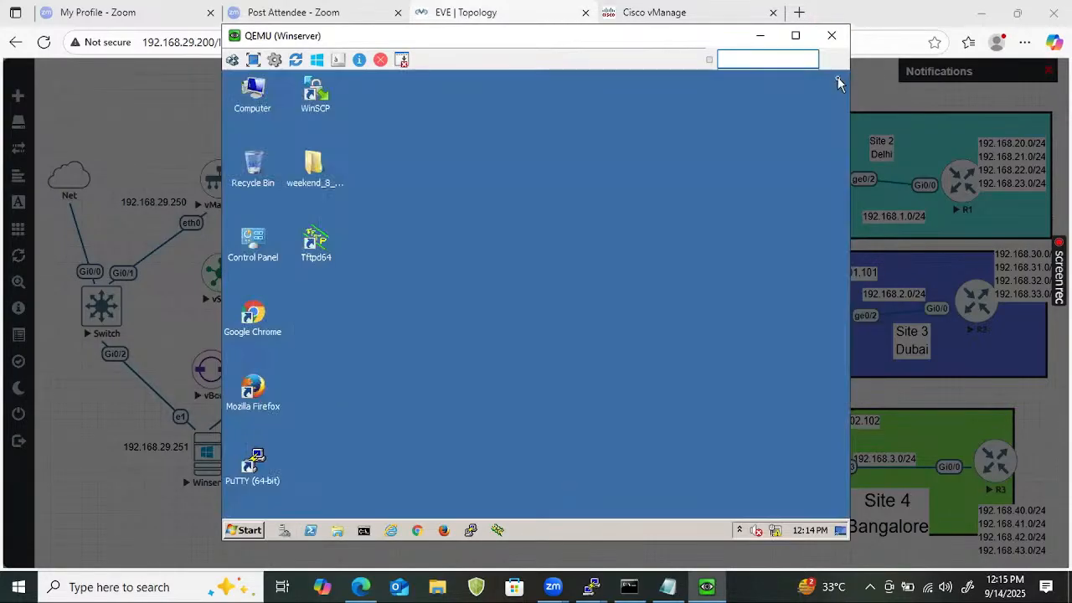
left_click(328, 253)
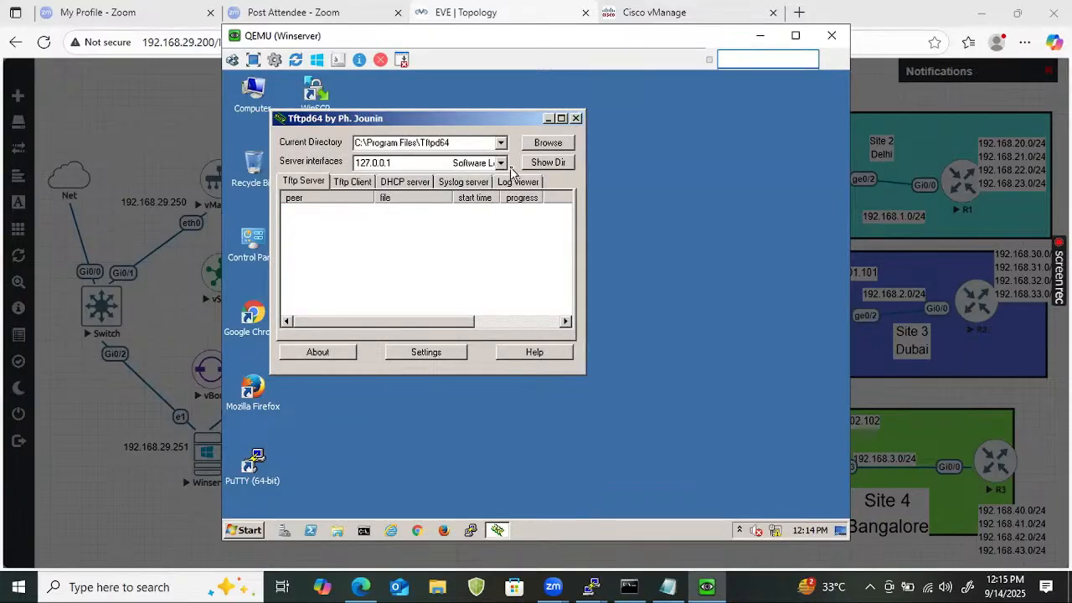
left_click(428, 353)
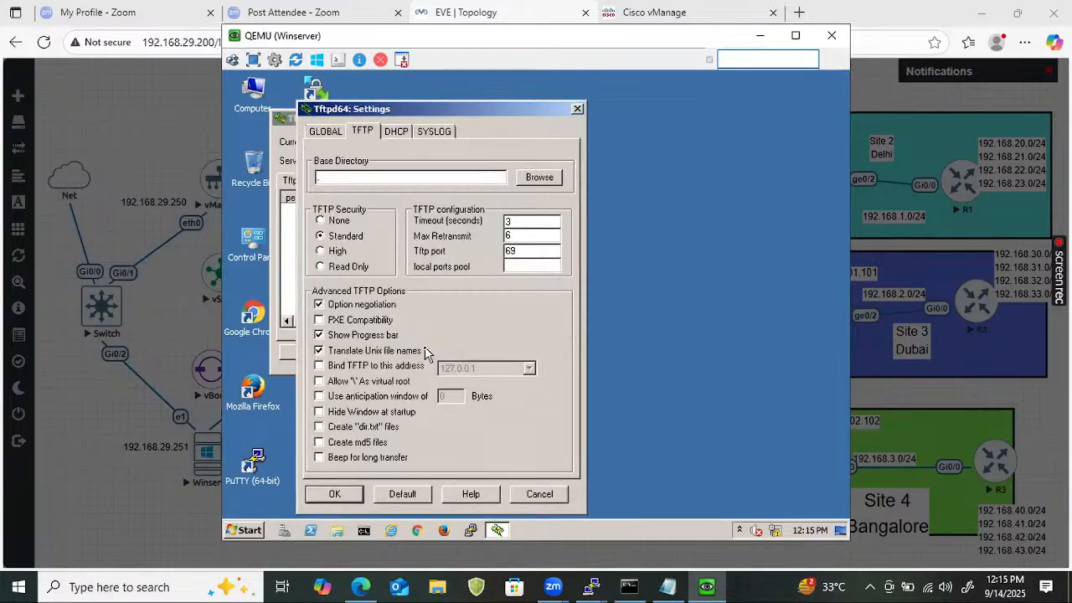
left_click(319, 367)
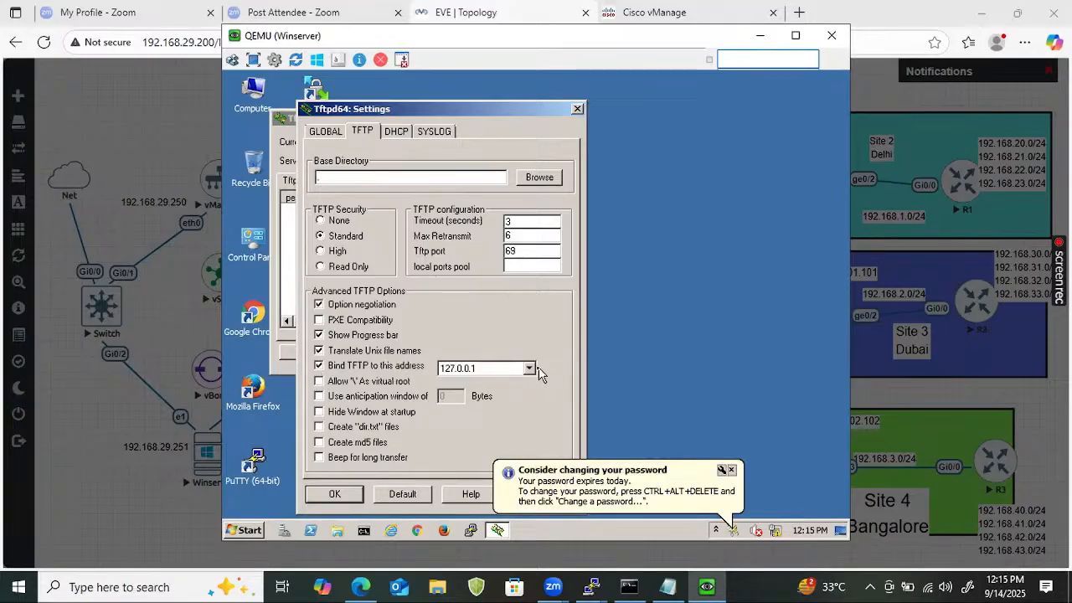
left_click(530, 369)
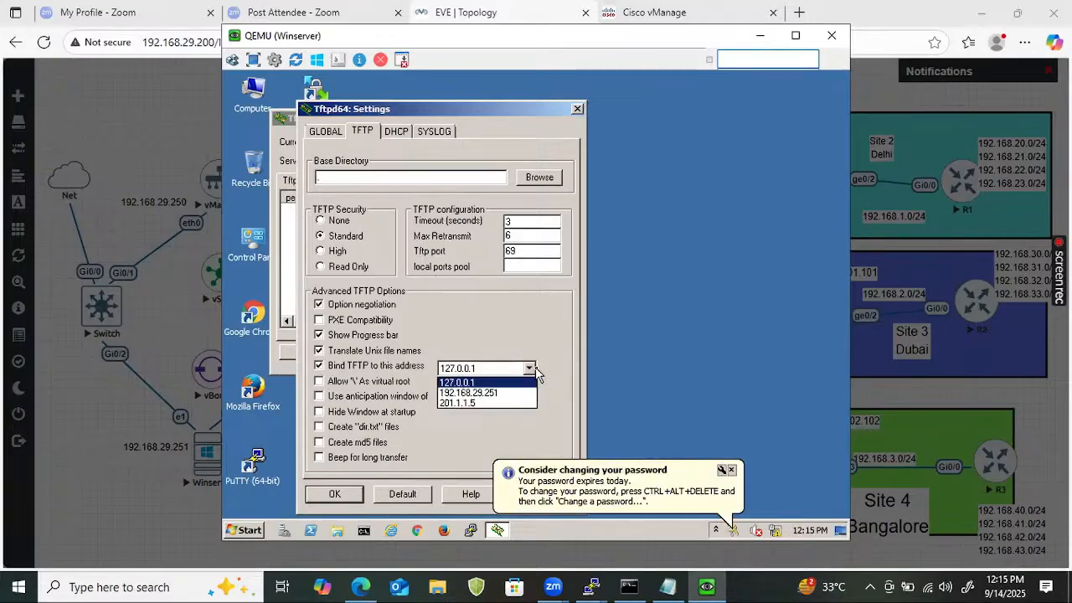
left_click(495, 403)
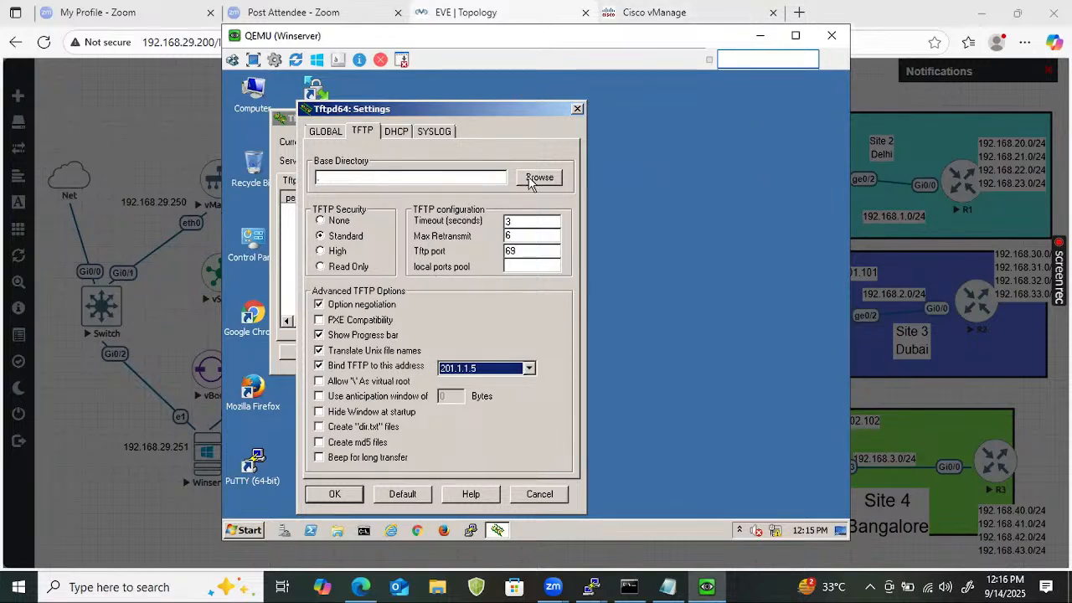
Set the TFTP base directory to the Desktop's weekend_8_AM_SDWAN folder.
left_click(536, 179)
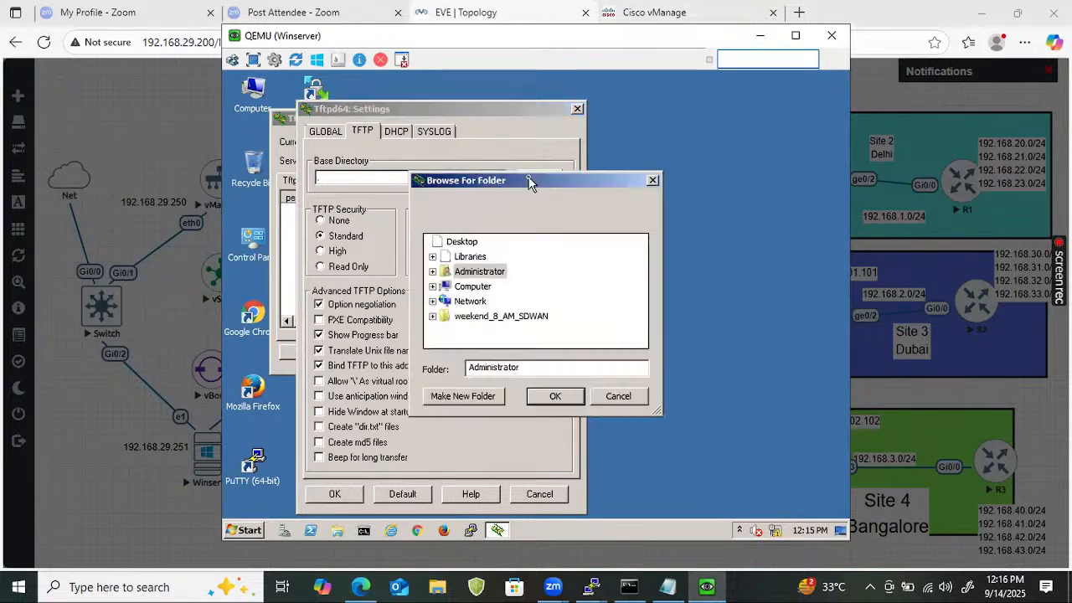
left_click(498, 320)
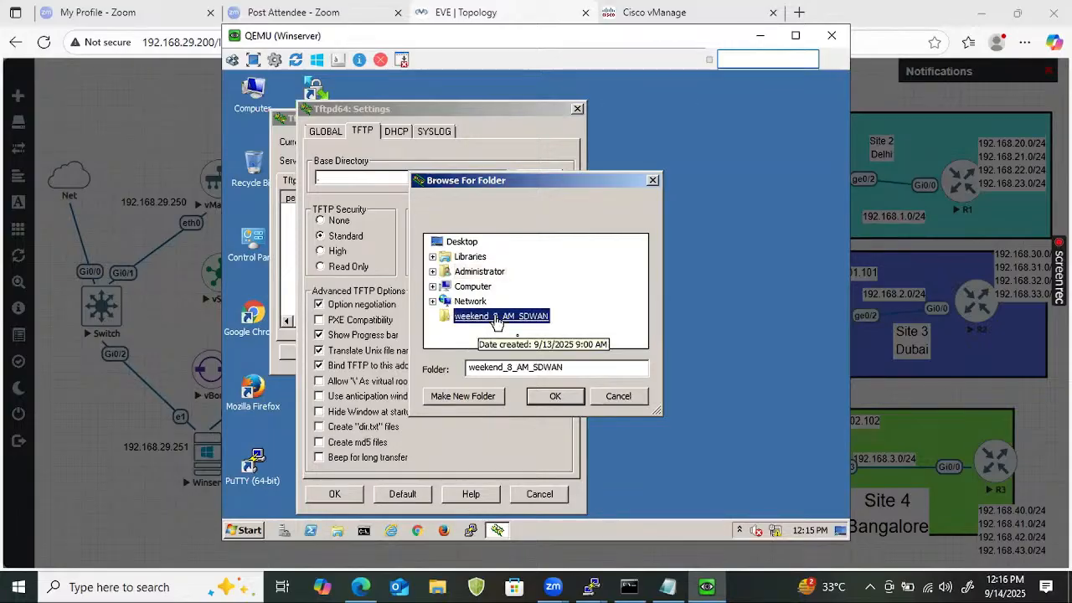
left_click(556, 395)
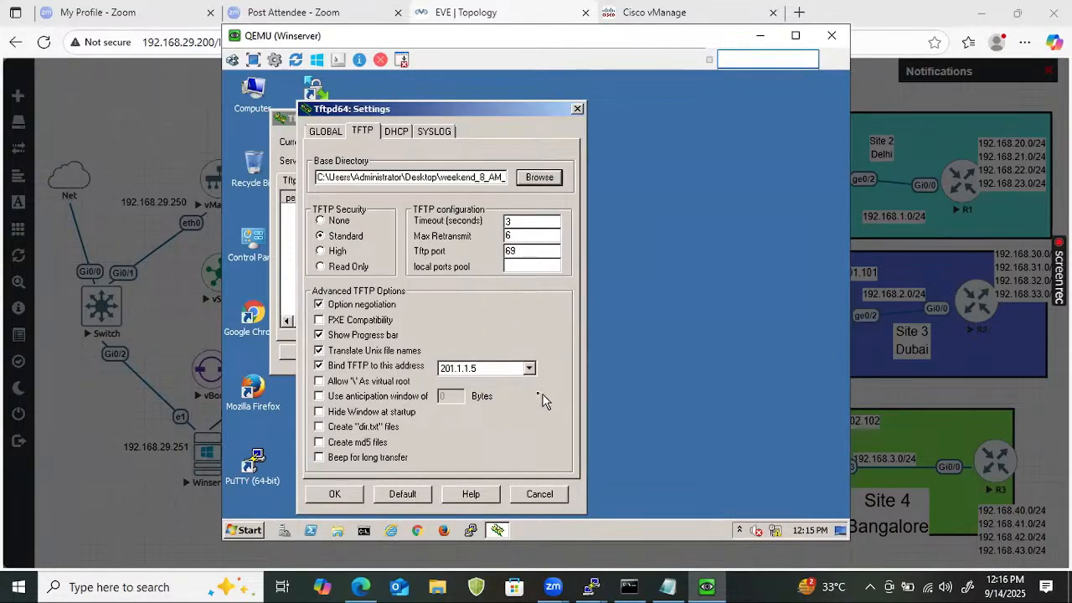
Apply the settings, dismissing the empty DHCP default router and mask warnings.
left_click(358, 493)
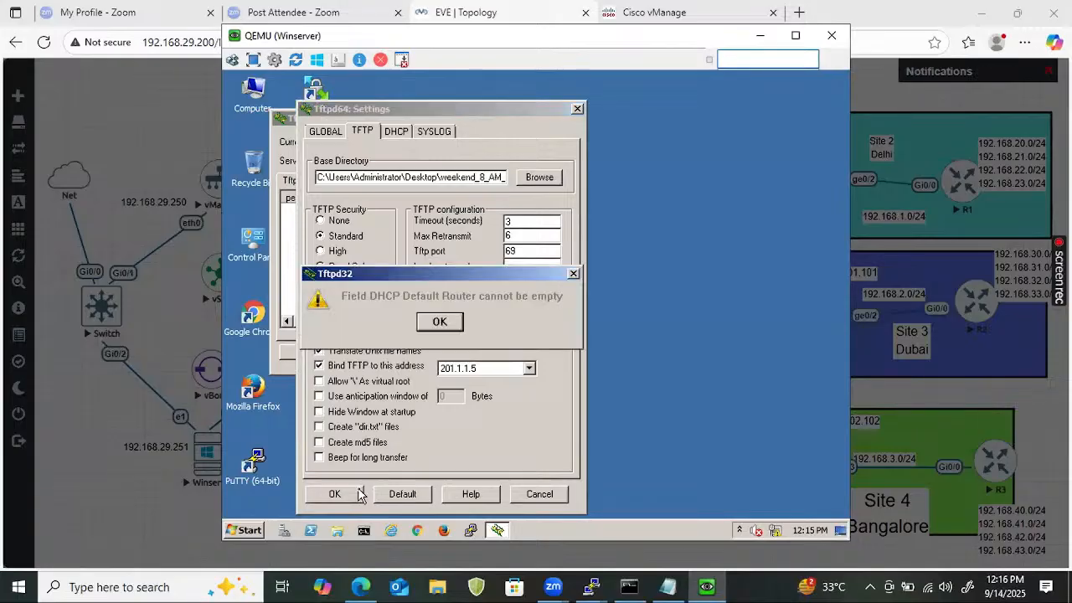
left_click(439, 322)
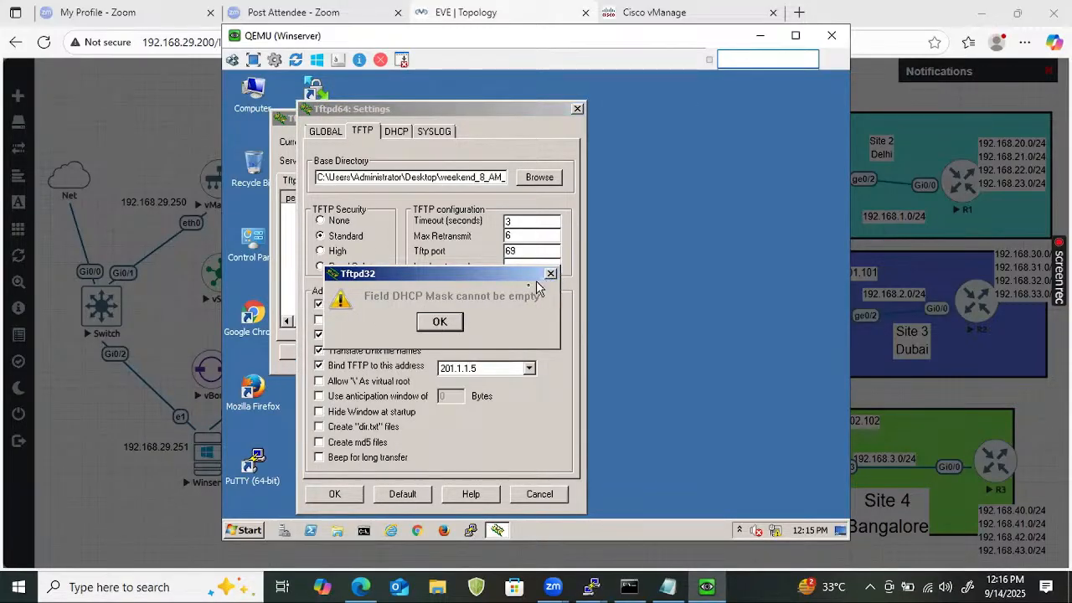
left_click(440, 324)
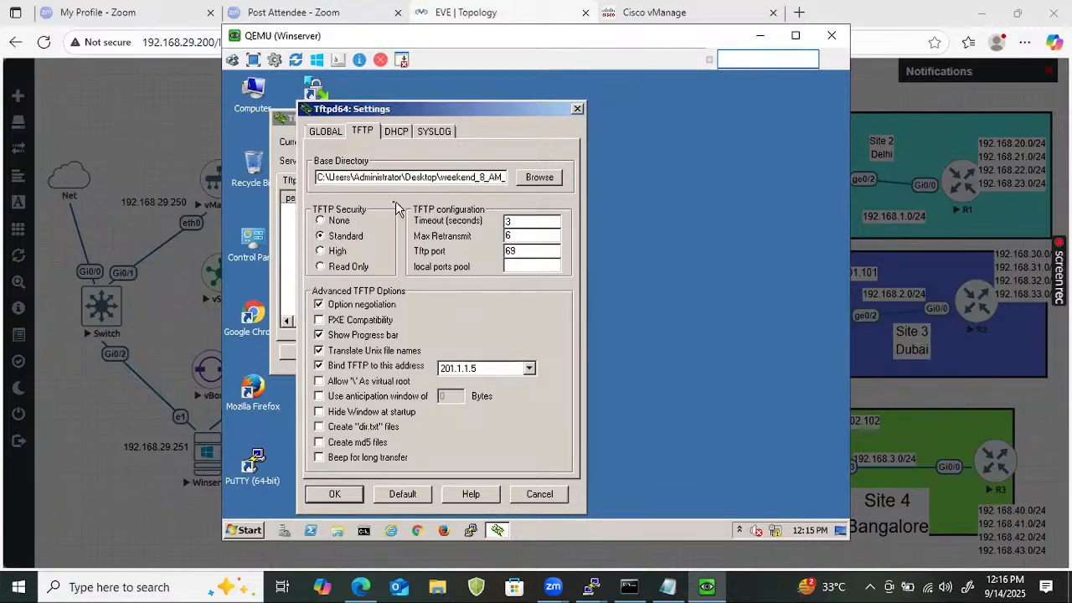
left_click(396, 132)
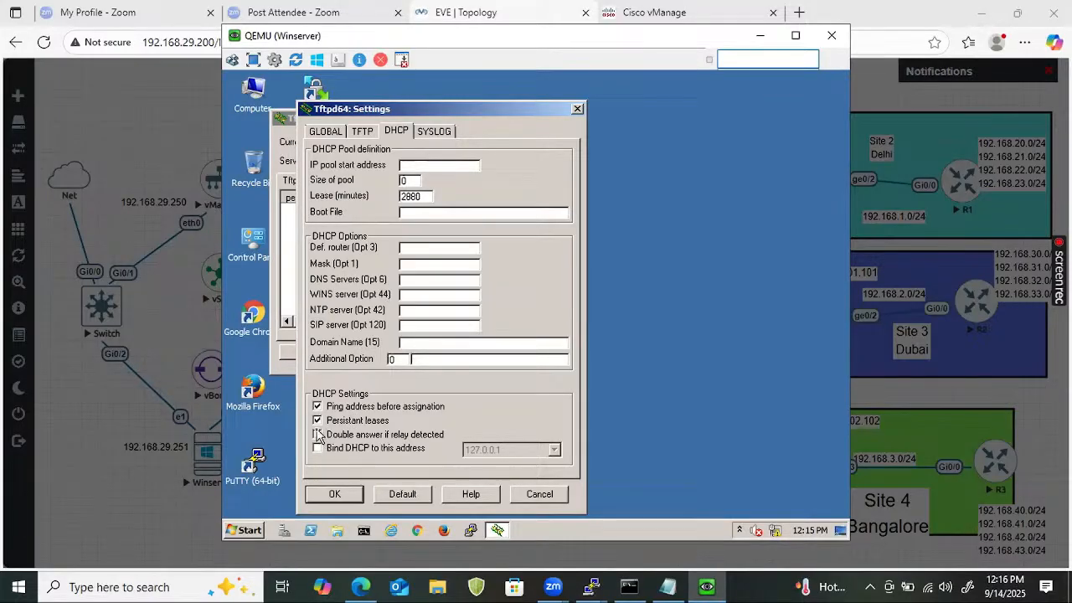
Enable persistent DHCP leases, save the settings and acknowledge the restart notice.
left_click(317, 419)
left_click(324, 134)
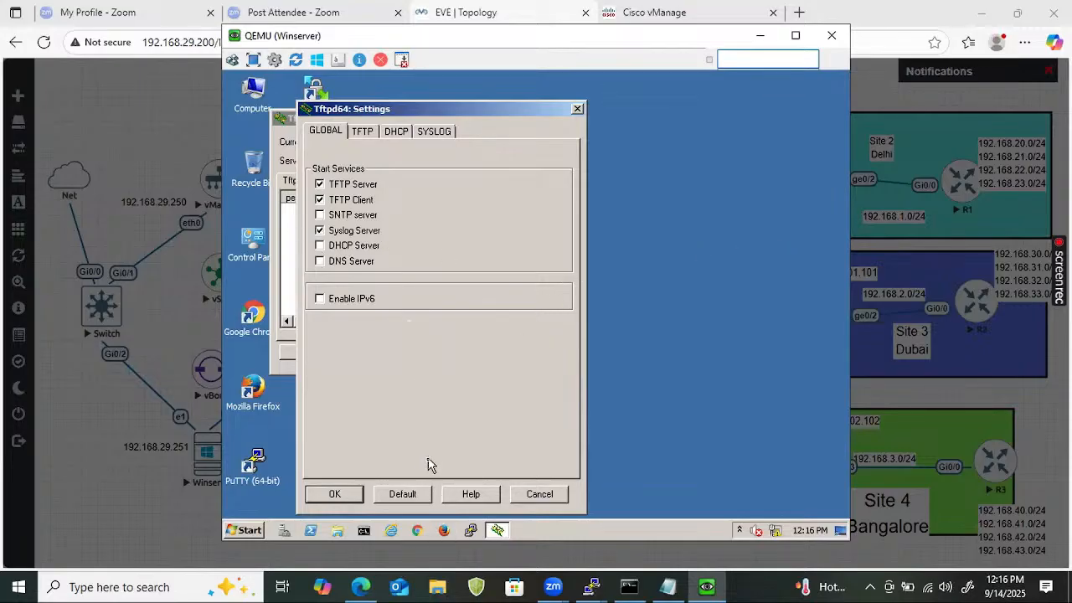
left_click(324, 499)
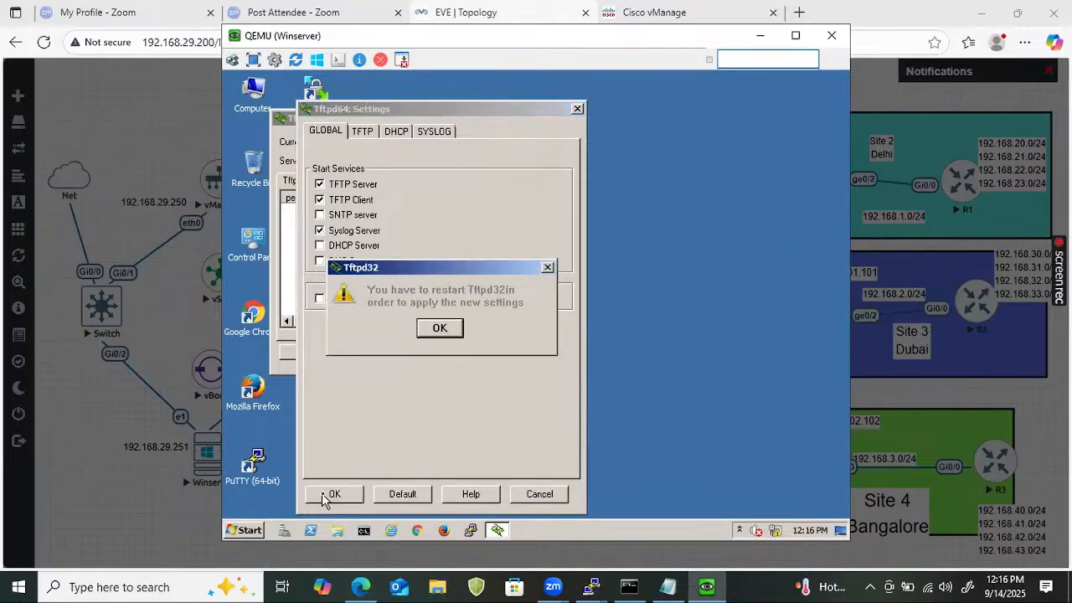
left_click(440, 328)
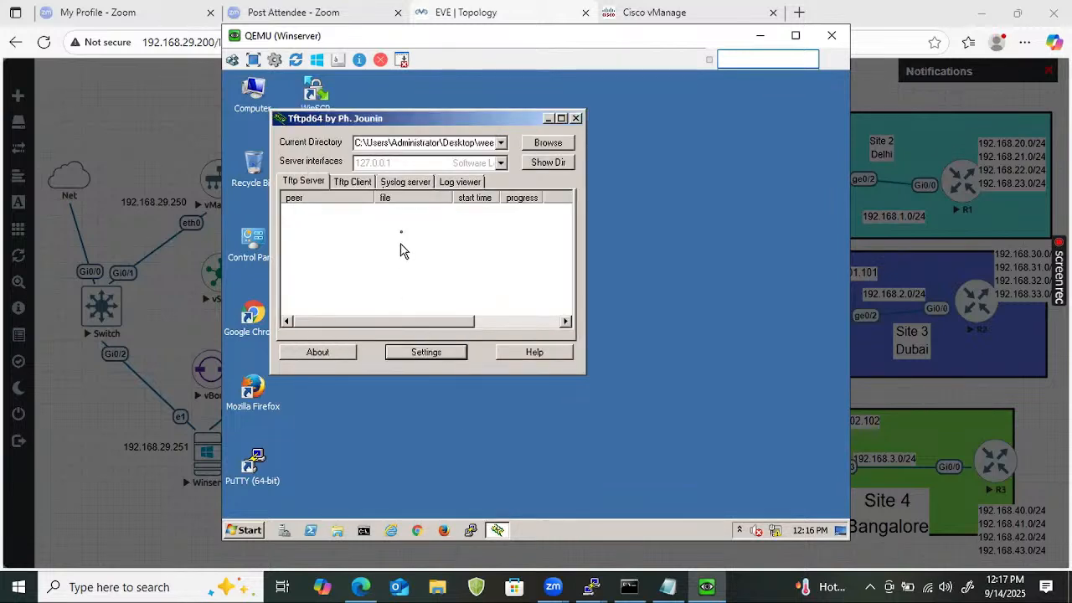
Select the 201.1.1.5 server interface and restart Tftpd64.
left_click(501, 164)
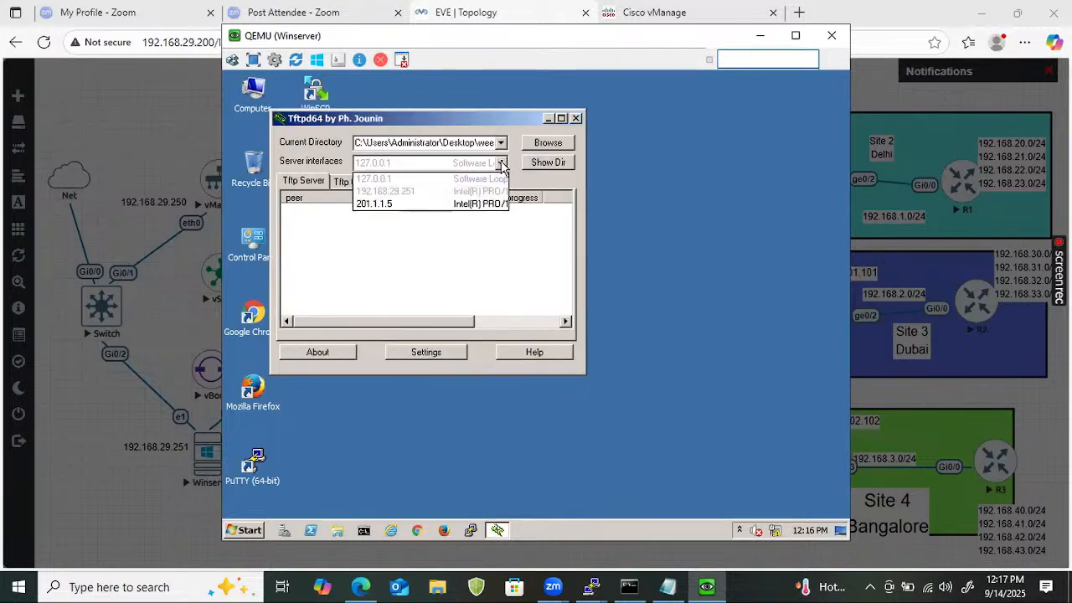
left_click(488, 213)
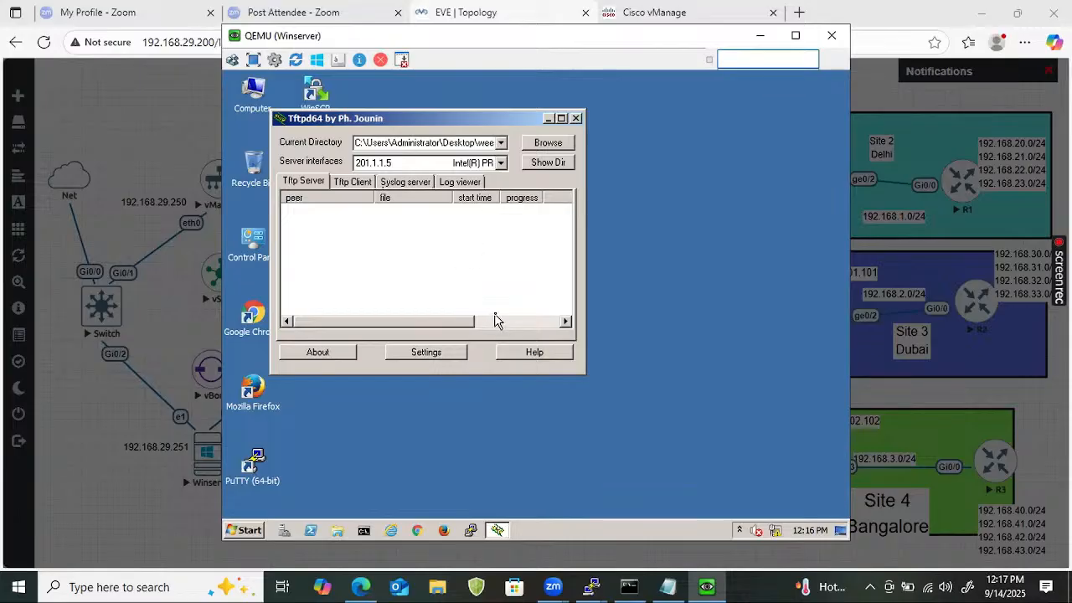
left_click(576, 118)
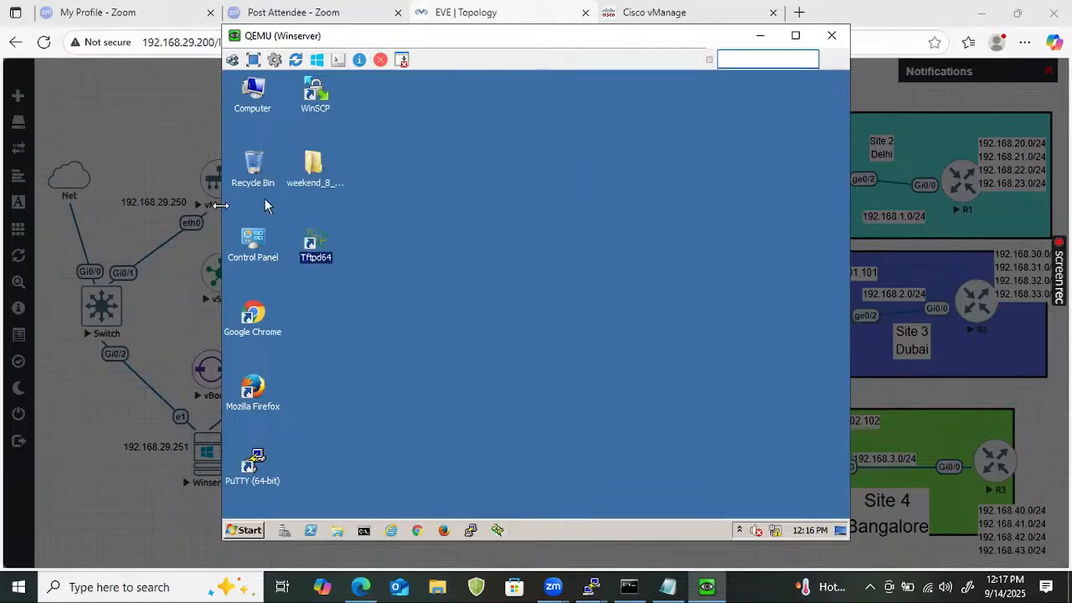
double_click(327, 229)
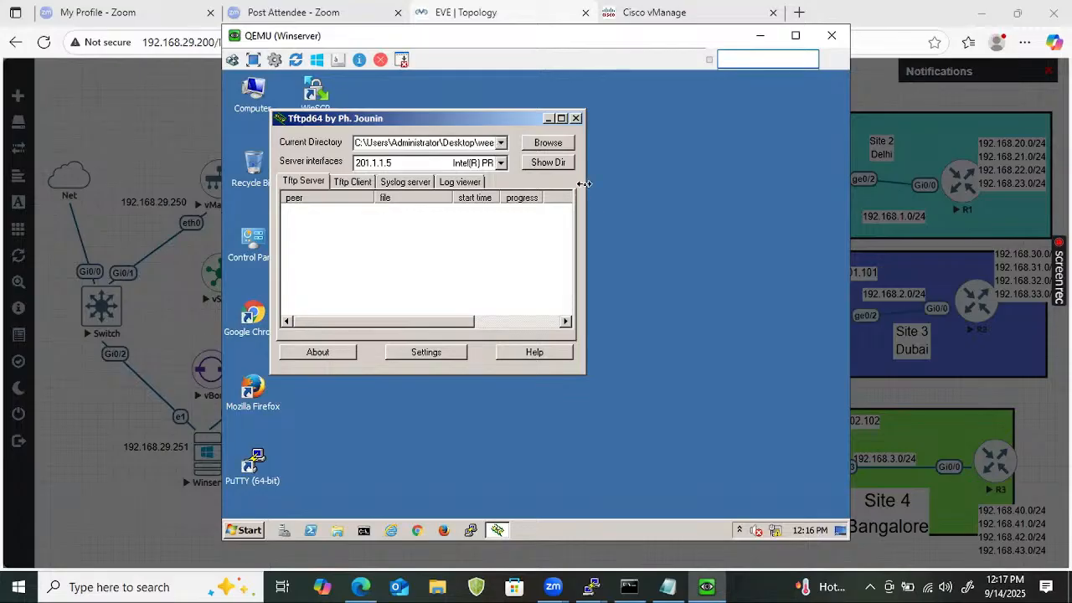
Move Tftpd64 aside and check the certificate files in weekend_8_AM_SDWAN.
left_click_drag(459, 118, 766, 136)
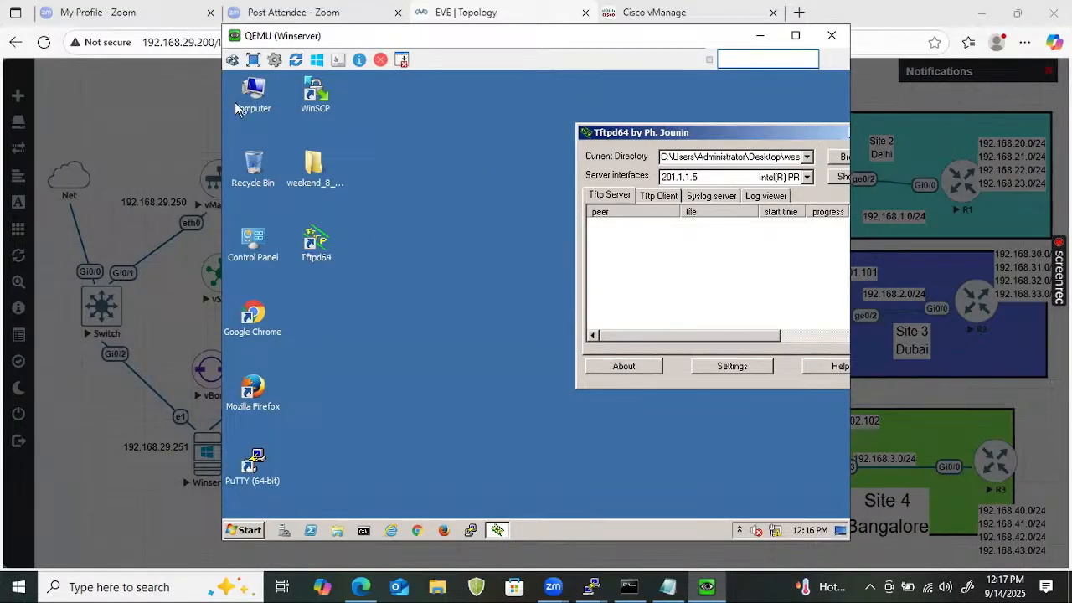
double_click(319, 167)
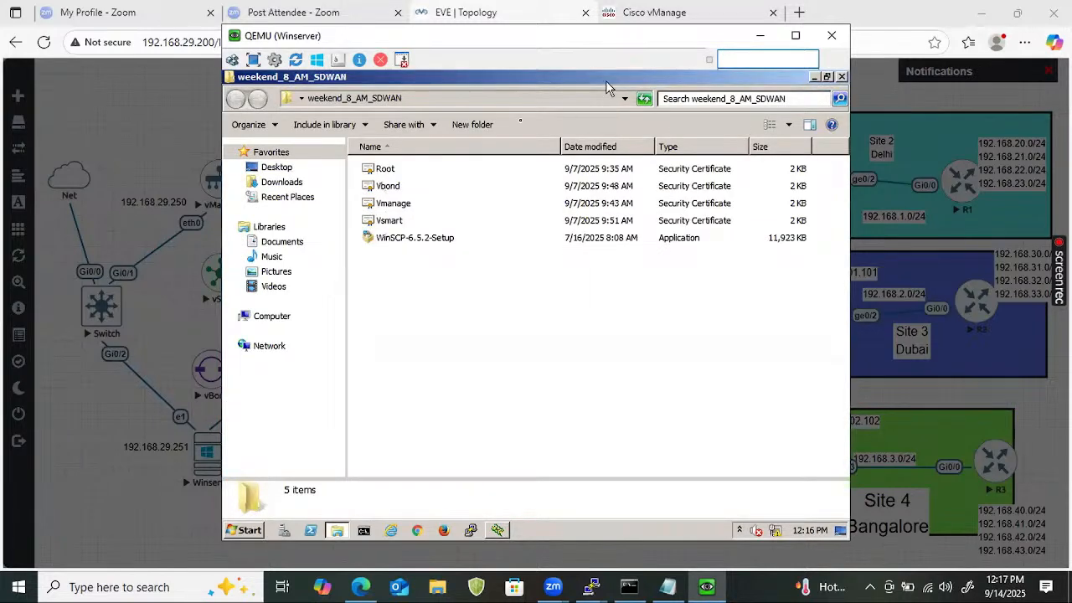
left_click(842, 77)
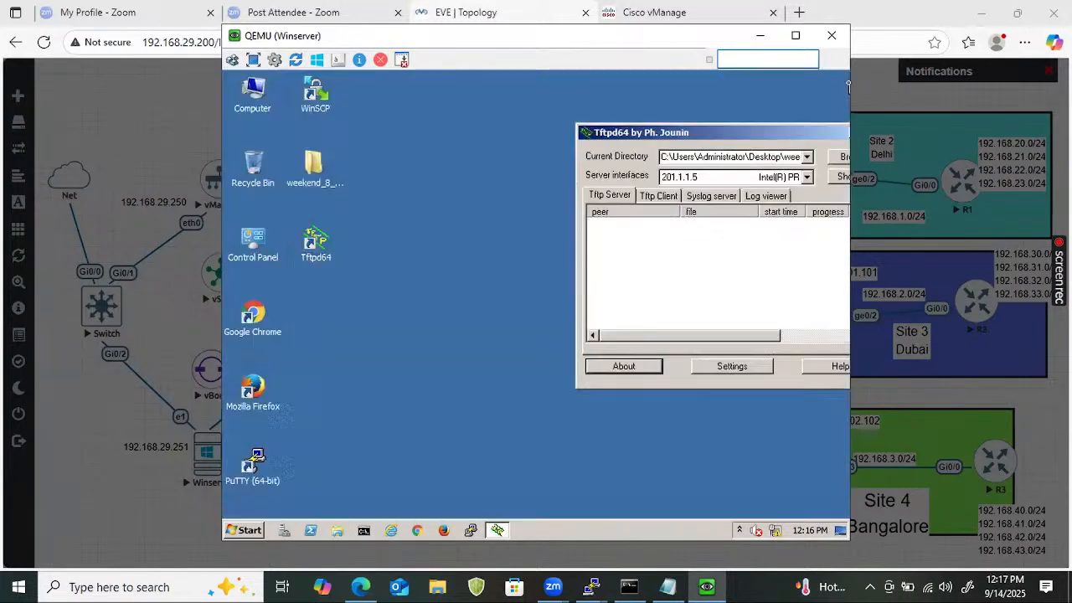
left_click(596, 586)
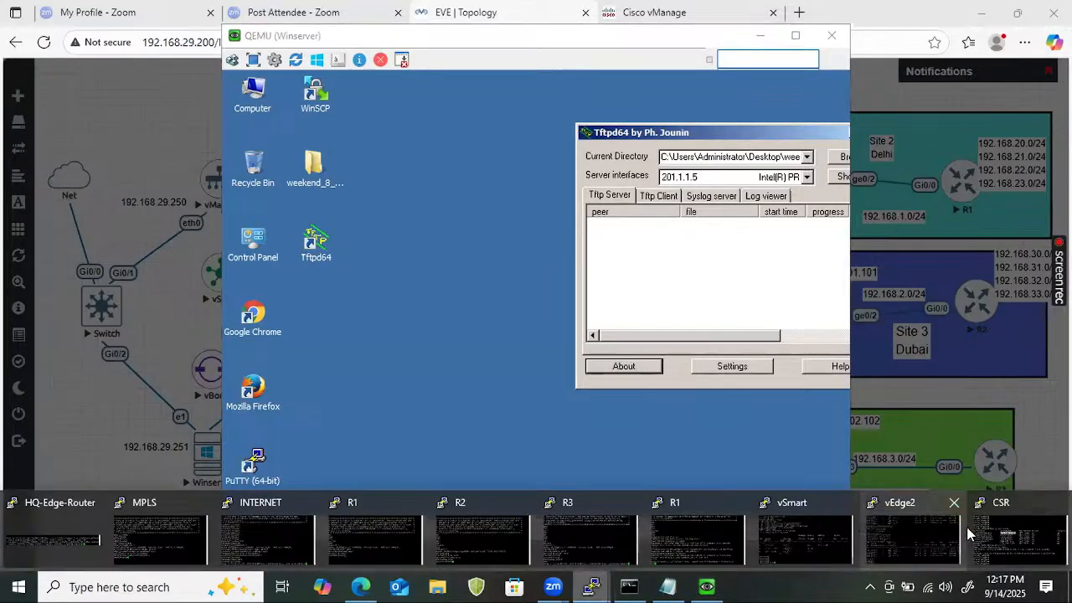
Start a TFTP copy in the vEdge session, then clear the prompt.
type("copy")
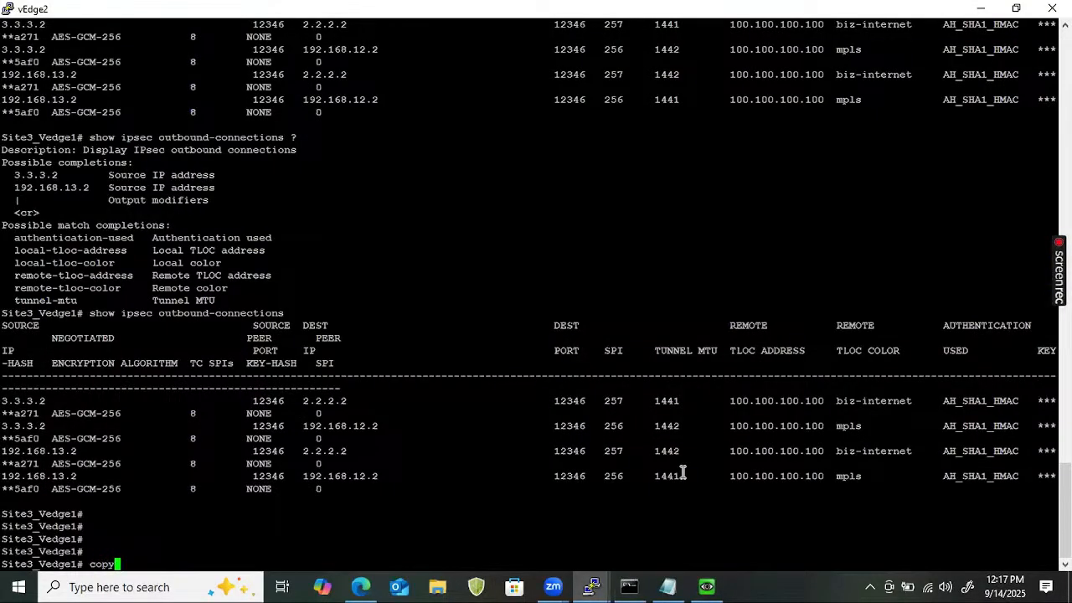
key("Return")
type("tft")
key("Return")
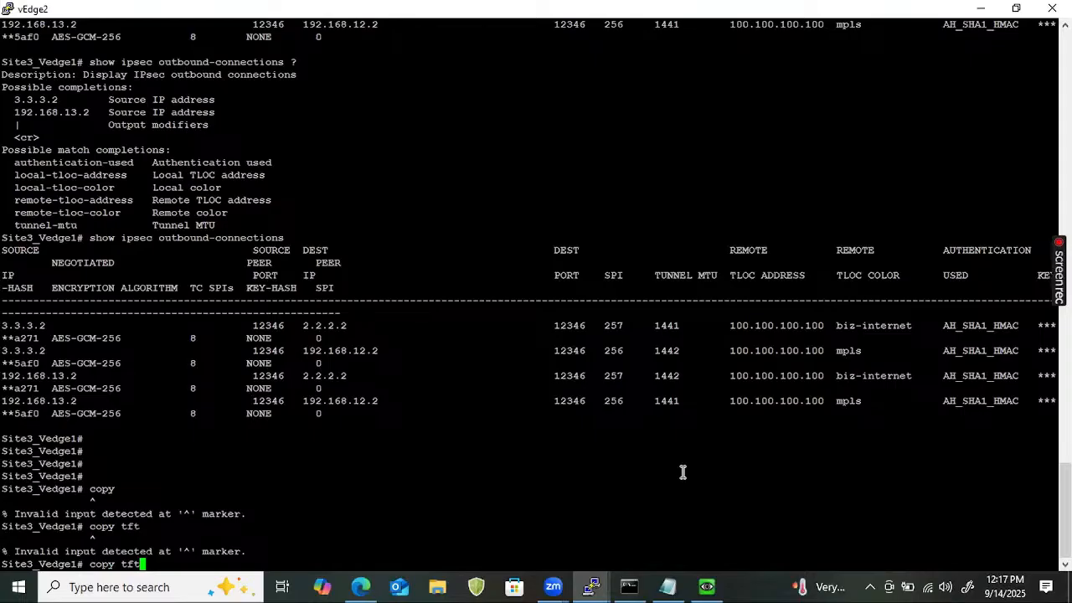
key("BackSpace")
key("BackSpace")
key("BackSpace")
key("BackSpace")
key("BackSpace")
key("BackSpace")
key("BackSpace")
key("BackSpace")
On the CSR router, run 'copy tftp: flash:'.
mouse_move(611, 584)
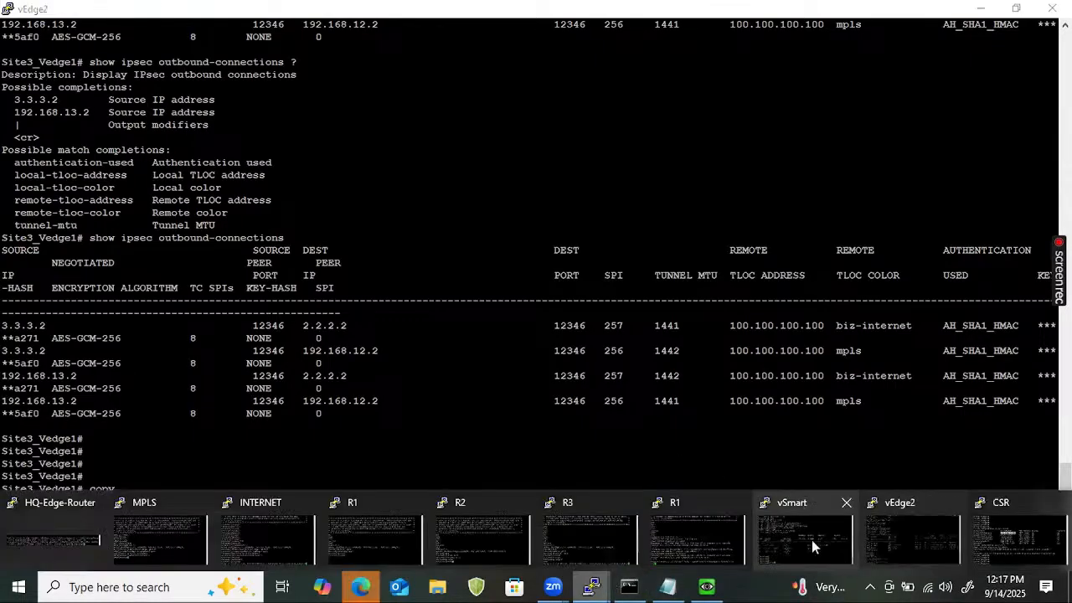
left_click(1044, 560)
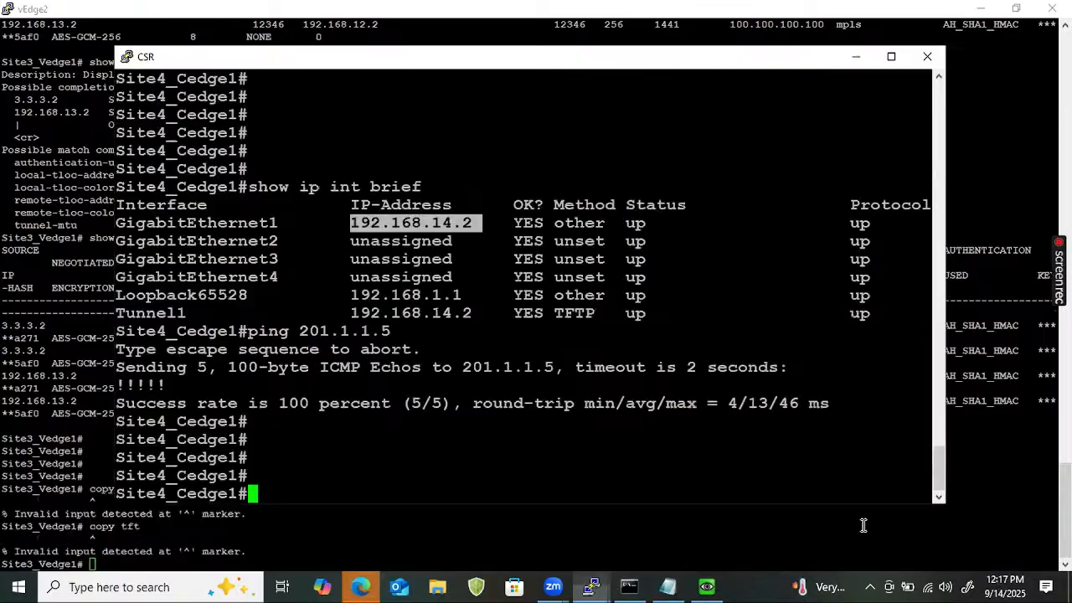
type("copy")
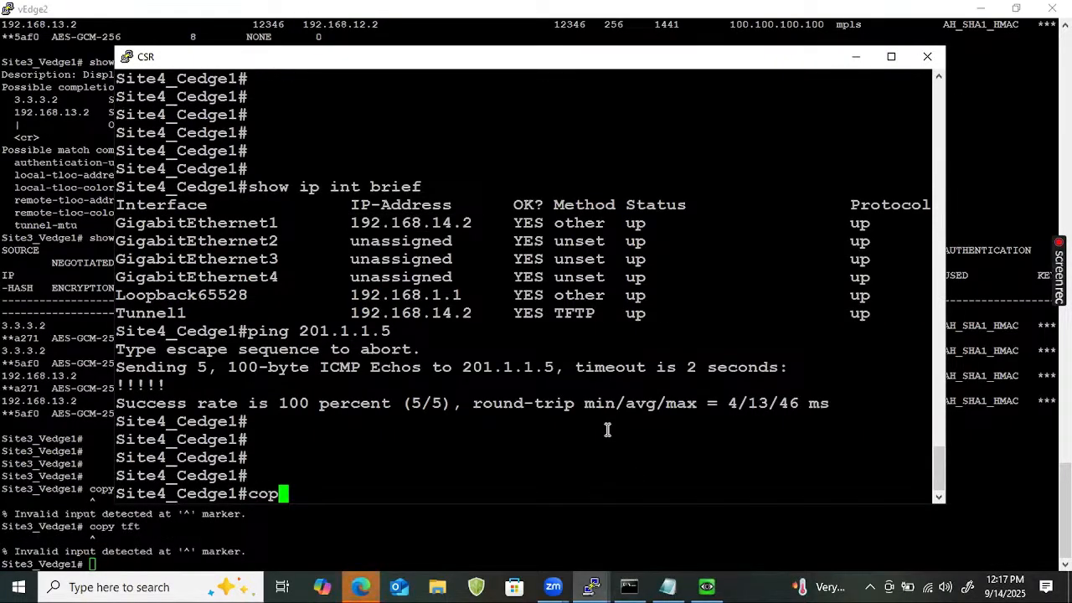
key("Tab")
type("tft")
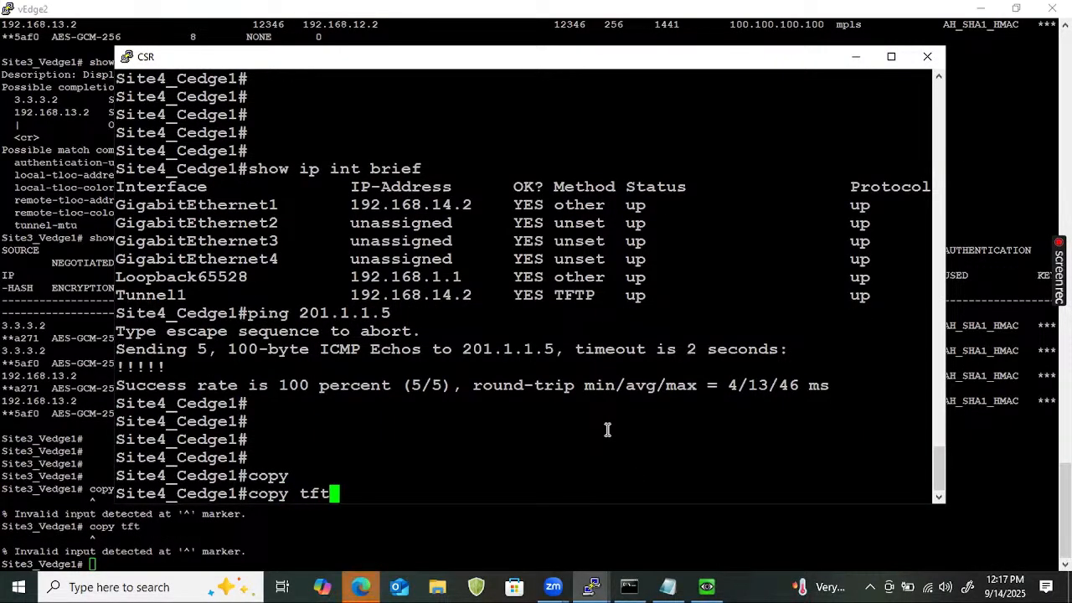
key("Tab")
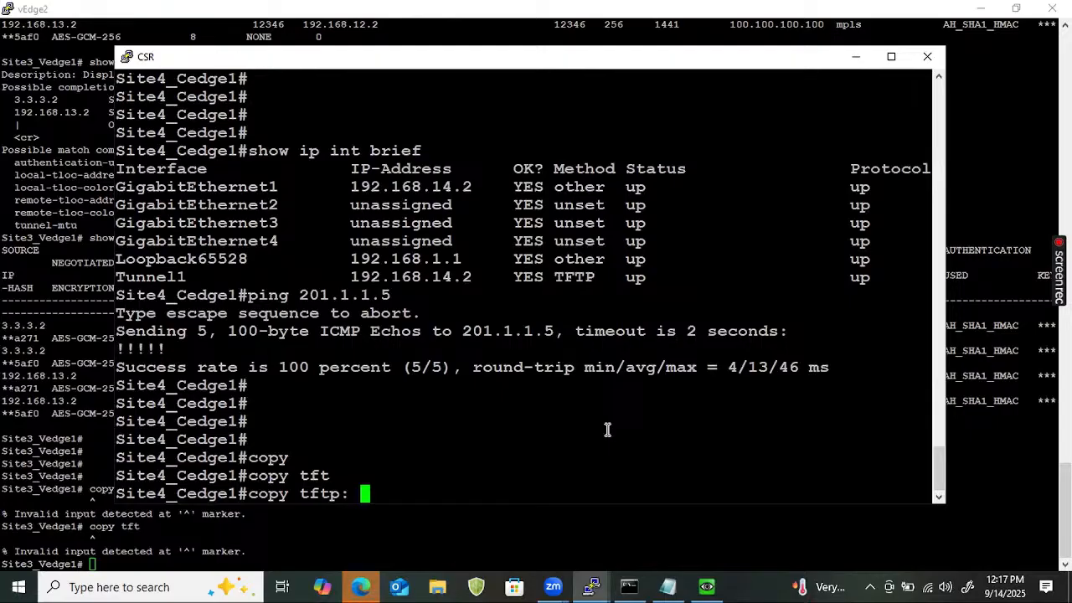
type("fla")
key("Tab")
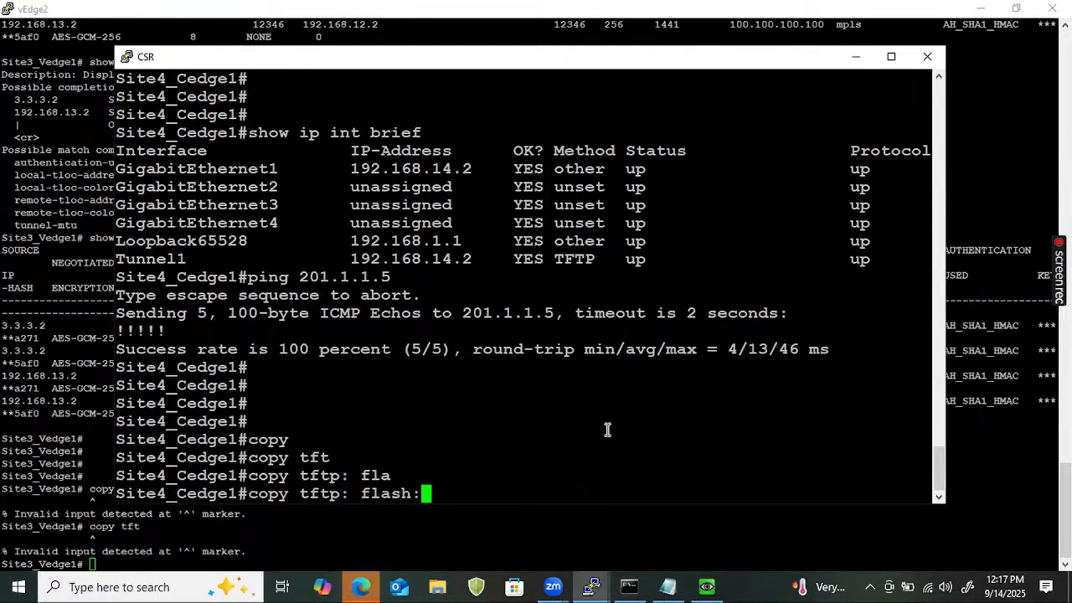
key("Return")
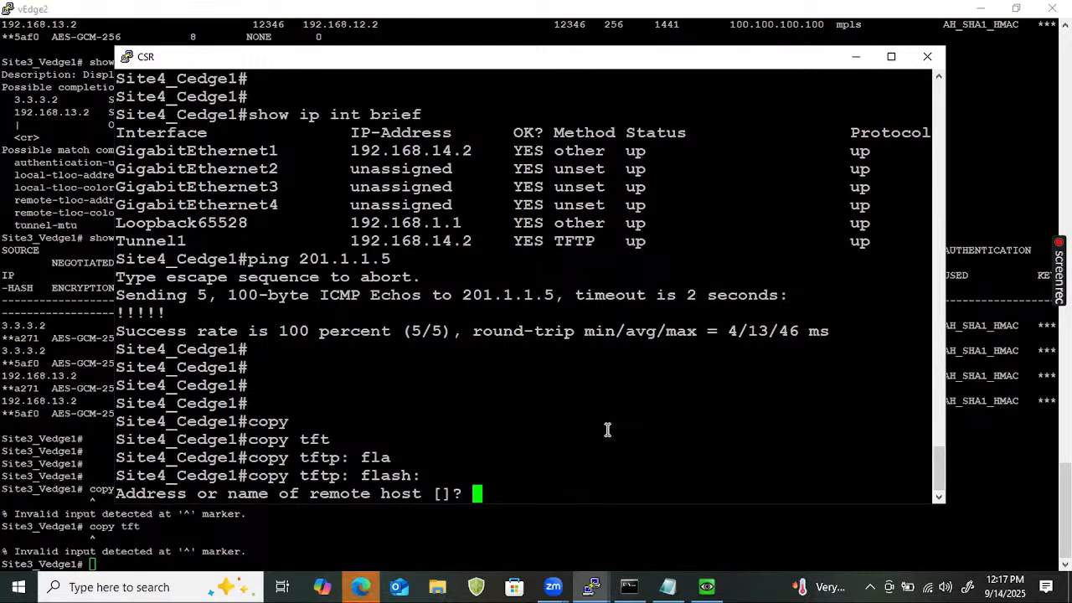
Copy Root.cer from TFTP host 201.1.1.5, keeping the default destination name.
type("201.1.")
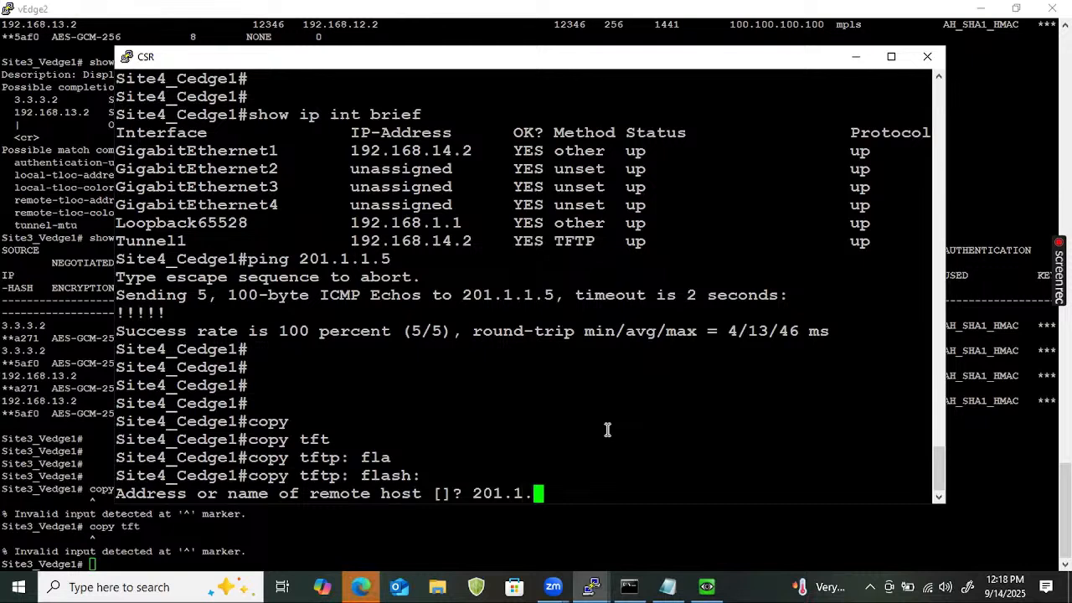
type("1.5")
key("BackSpace")
type(".5")
key("Return")
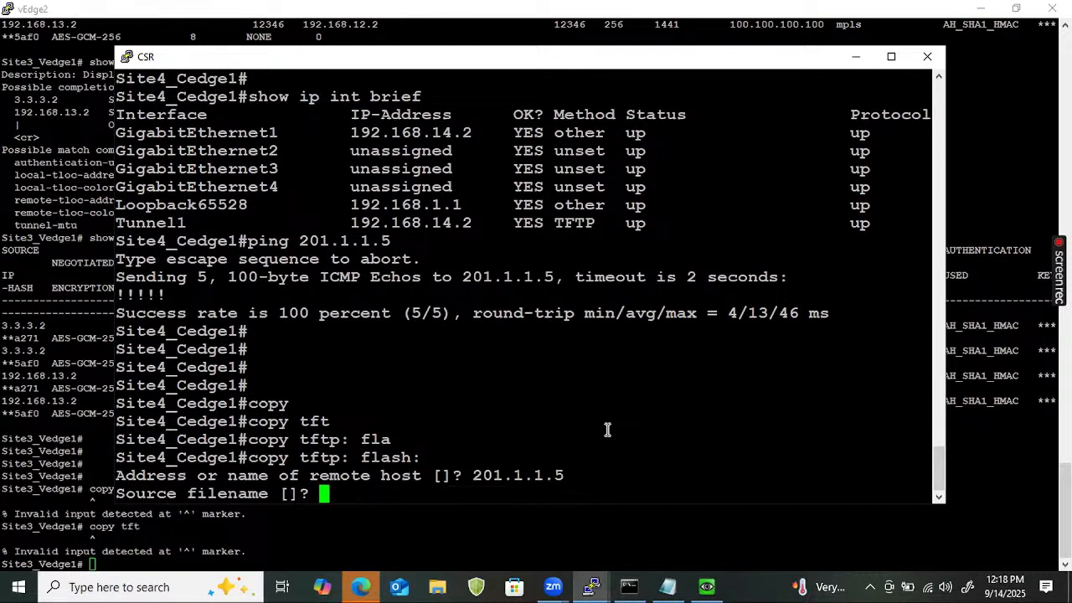
type("Root.cer")
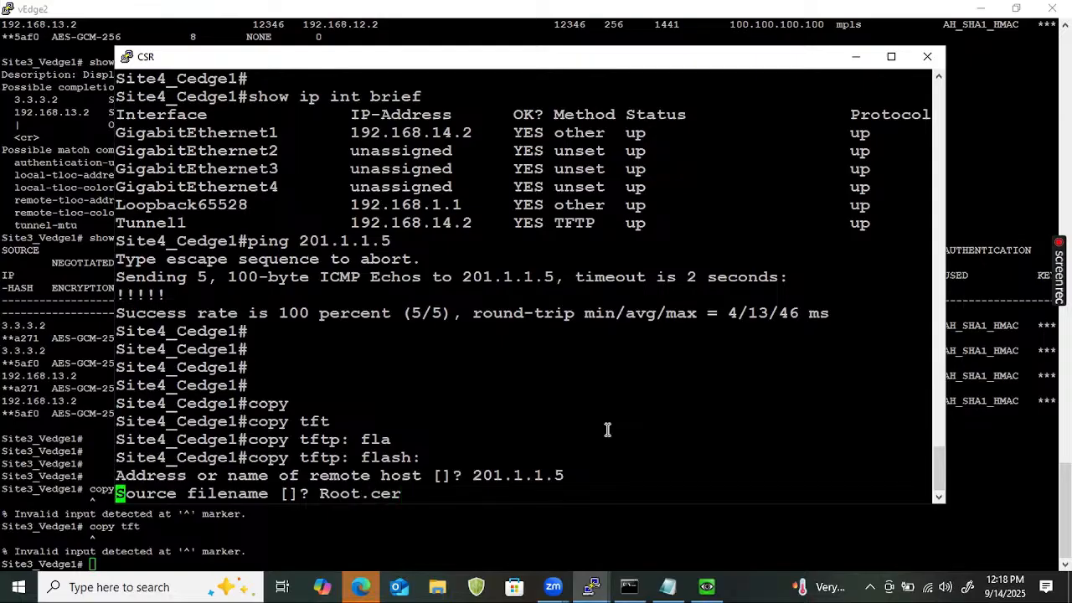
key("Return")
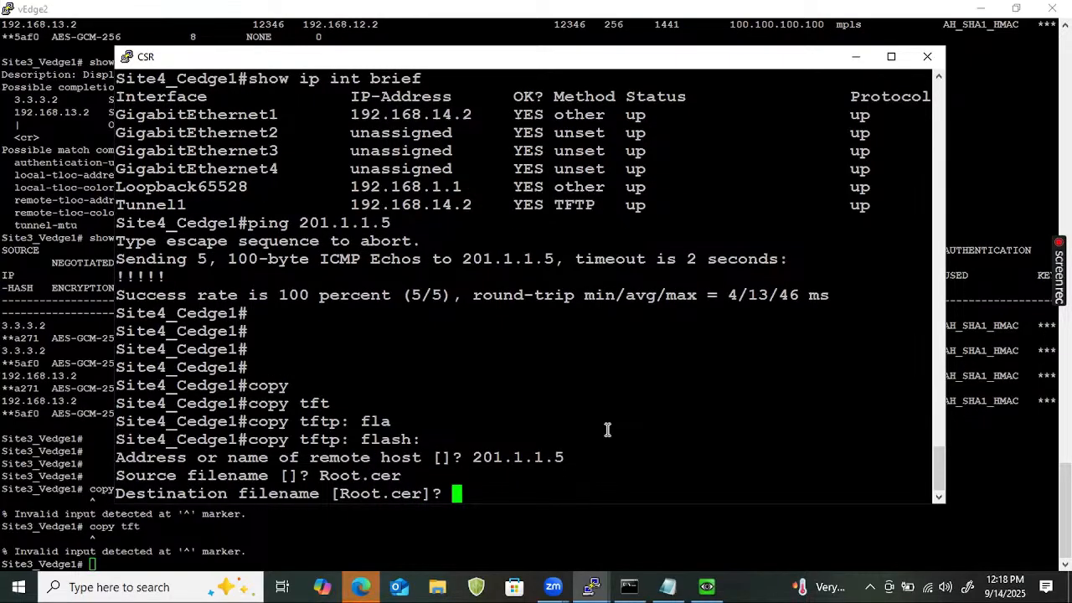
key("Return")
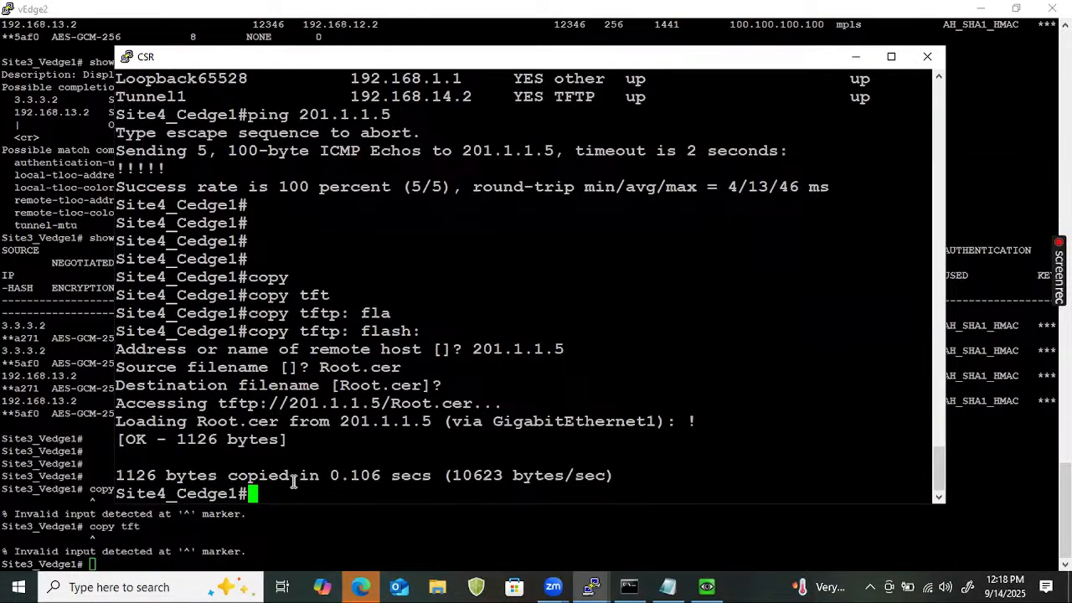
Run 'dir flash:' to confirm Root.cer (1126 bytes) is in bootflash.
left_click_drag(294, 483, 133, 451)
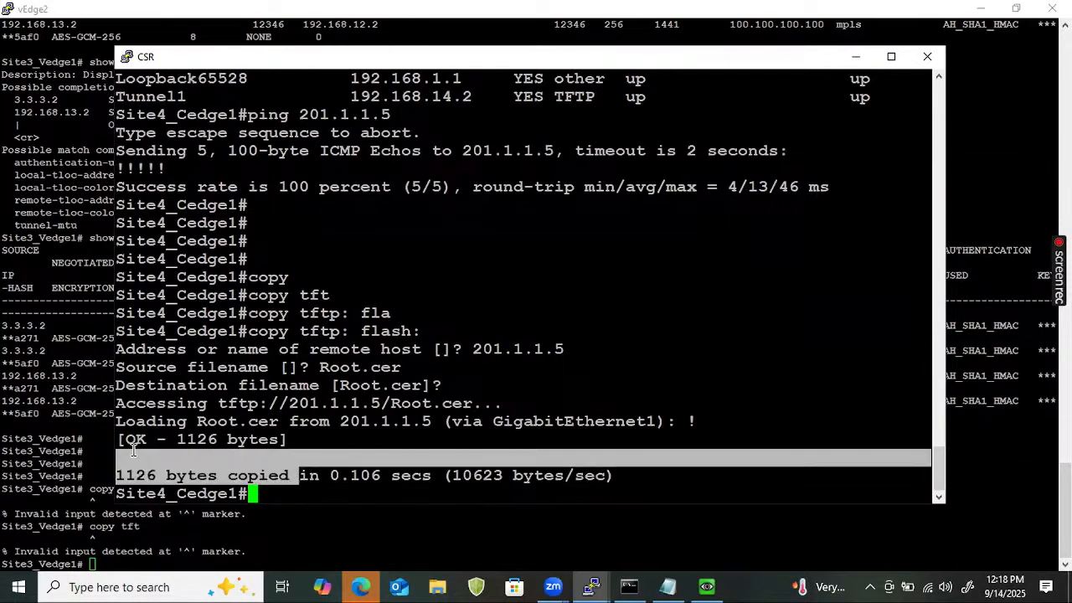
left_click(447, 467)
key("Return")
key("Return")
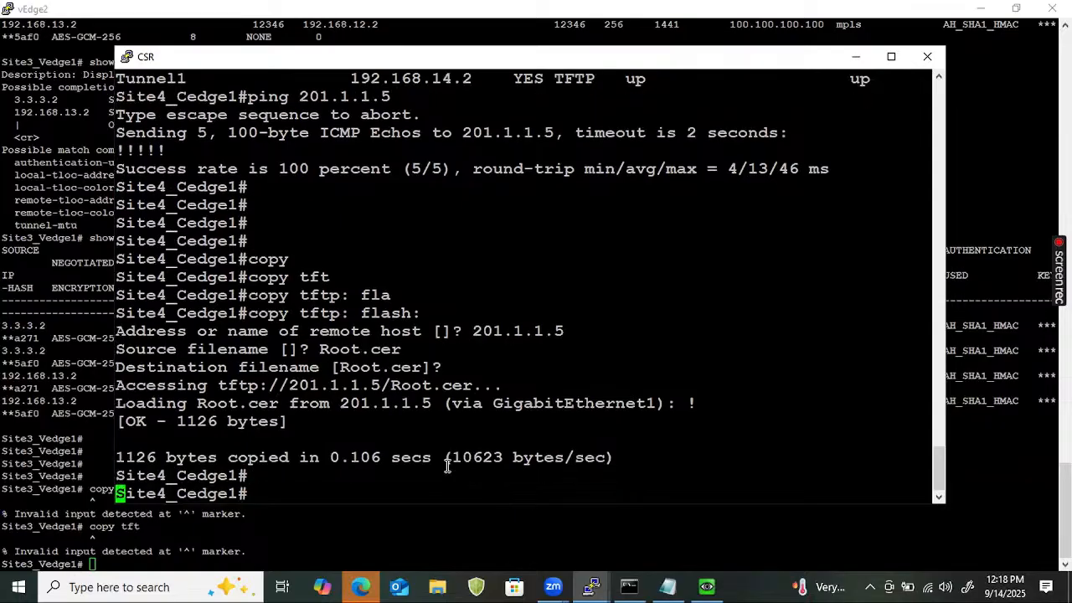
type("dir fl")
key("Tab")
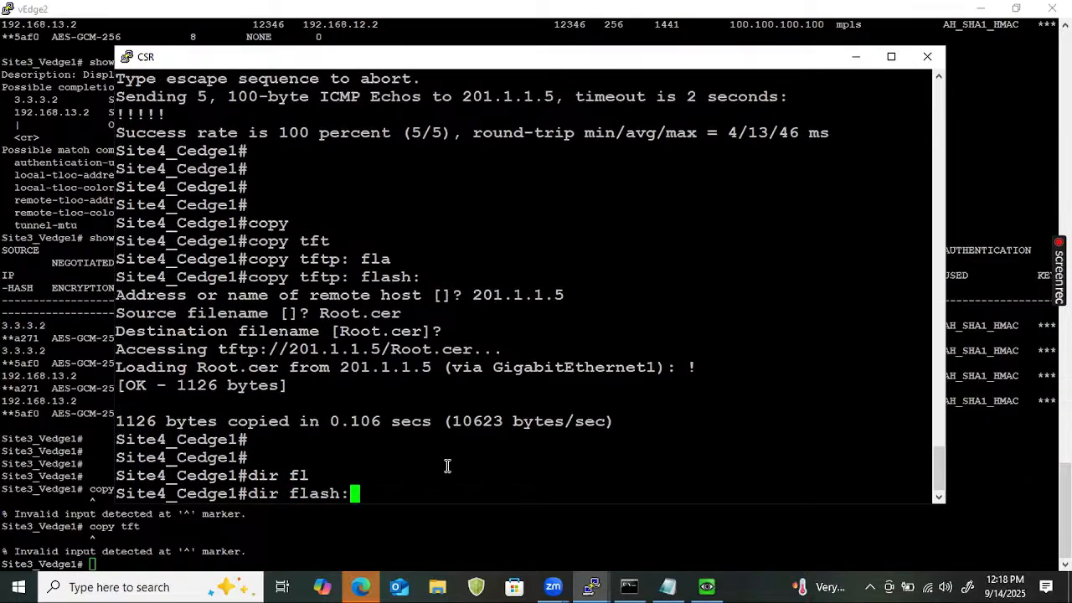
key("Return")
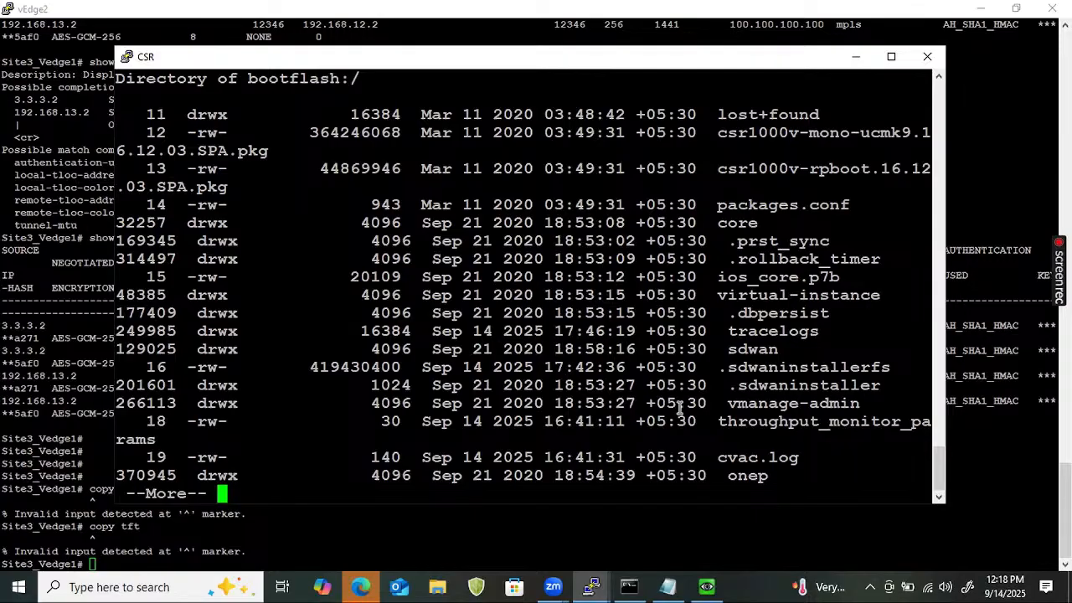
left_click(891, 56)
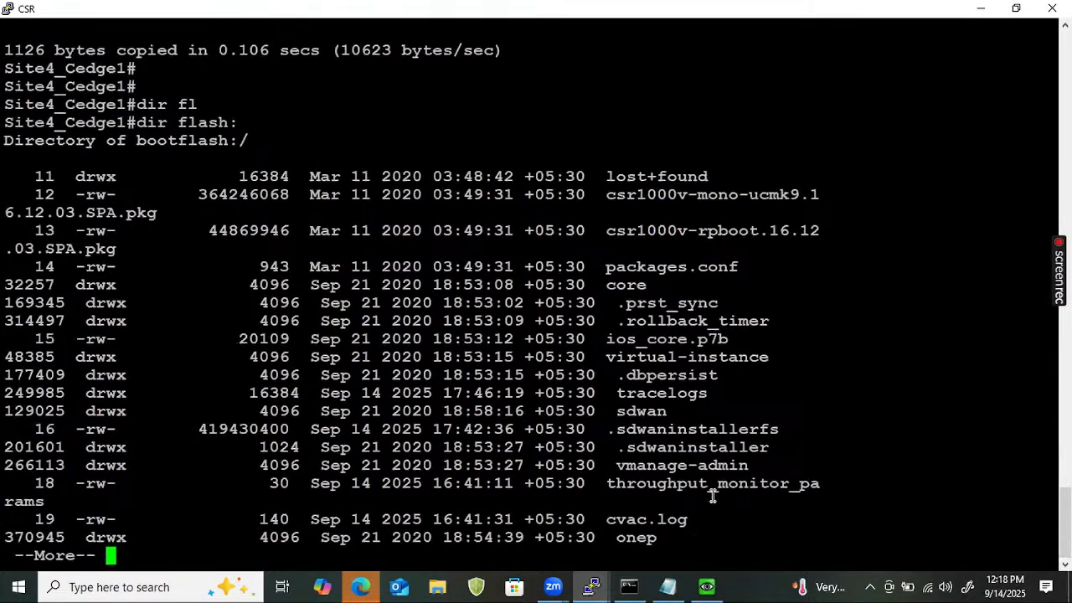
key("Return")
key("Return")
key("Return")
key("Return")
key("Return")
key("Return")
key("Return")
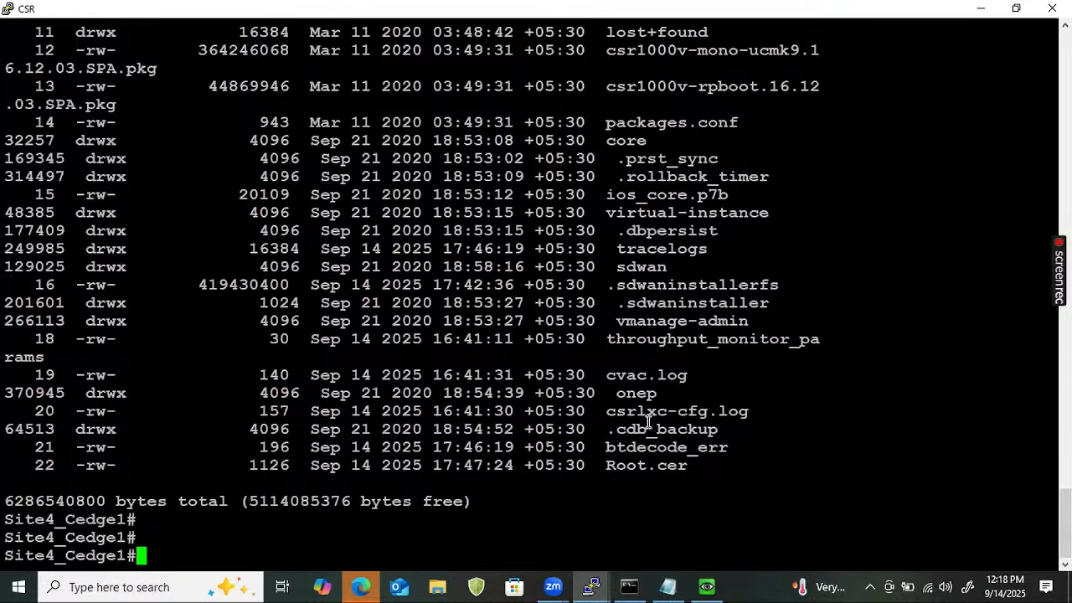
double_click(645, 461)
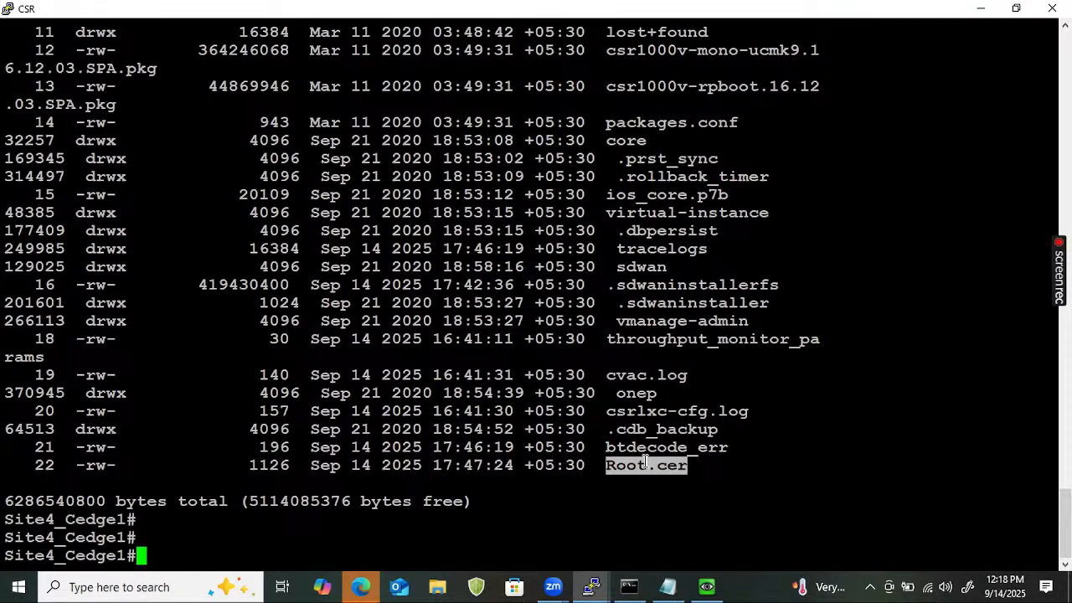
type("re")
key("Tab")
key("BackSpace")
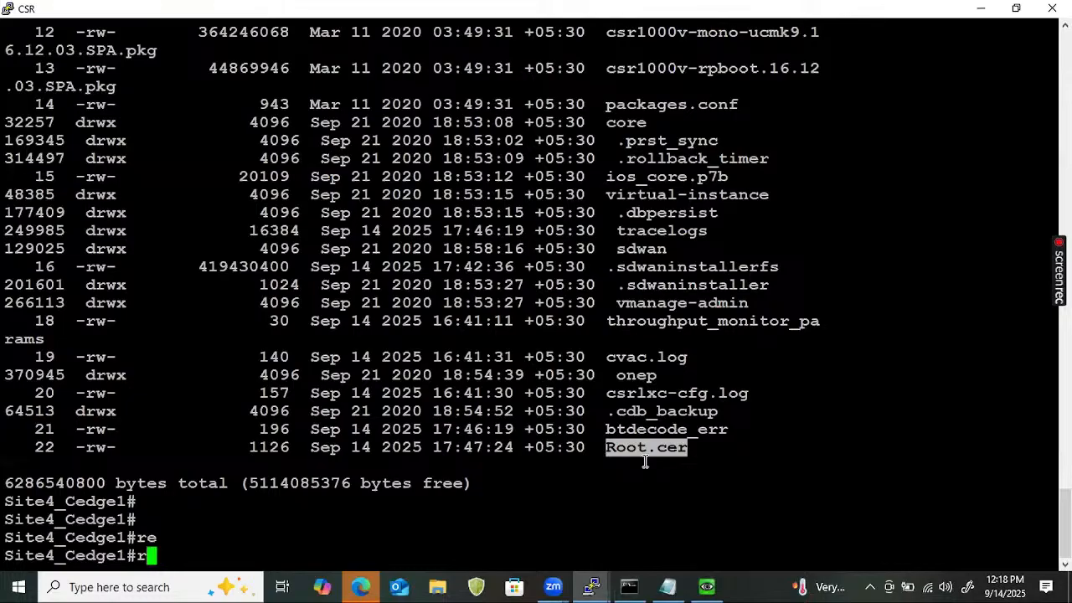
Run 'request platform software sdwan root-cert-chain install bootflash:Root.cer' and confirm it succeeded.
key("BackSpace")
type("re")
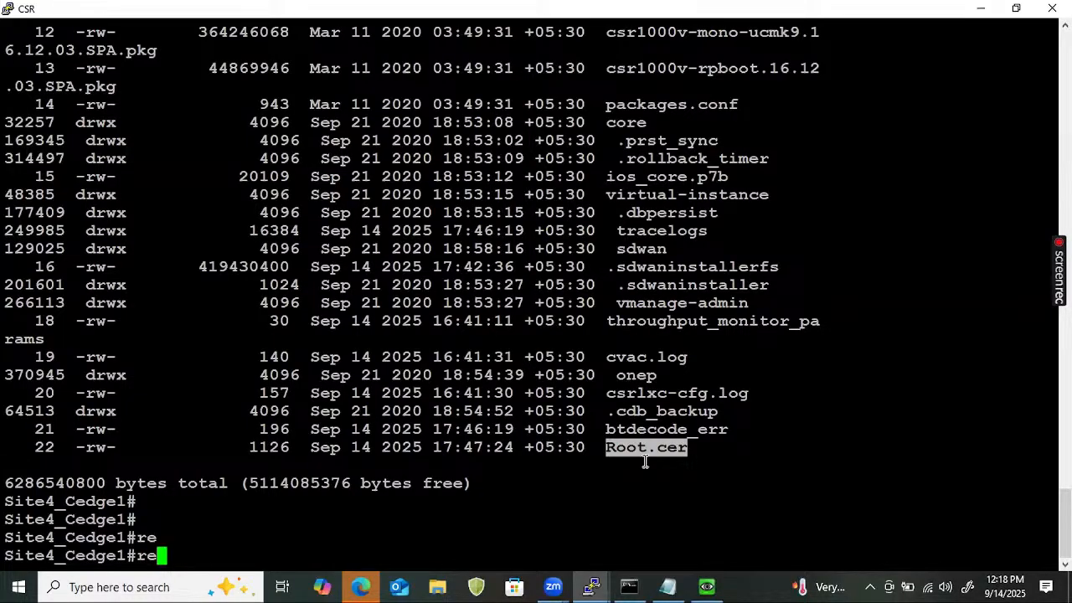
type("qu")
key("Tab")
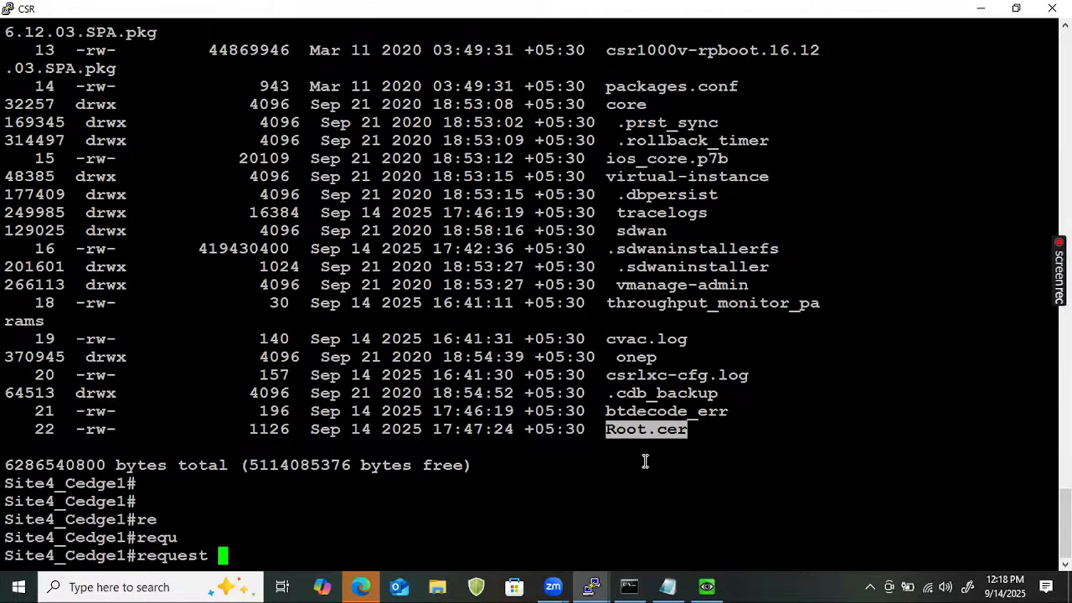
type("pl")
key("Tab")
type("so")
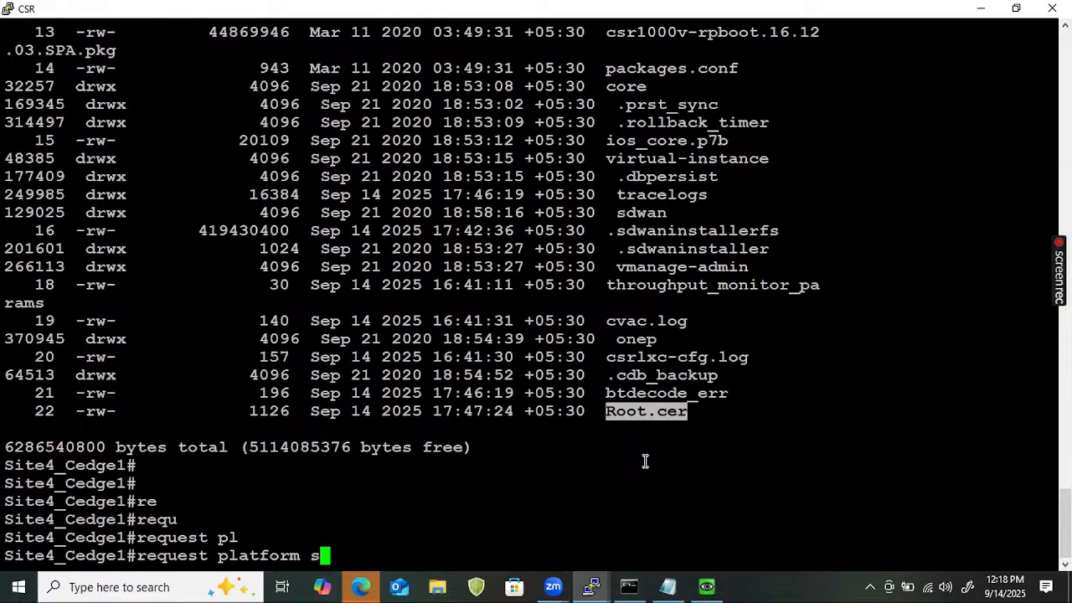
key("Tab")
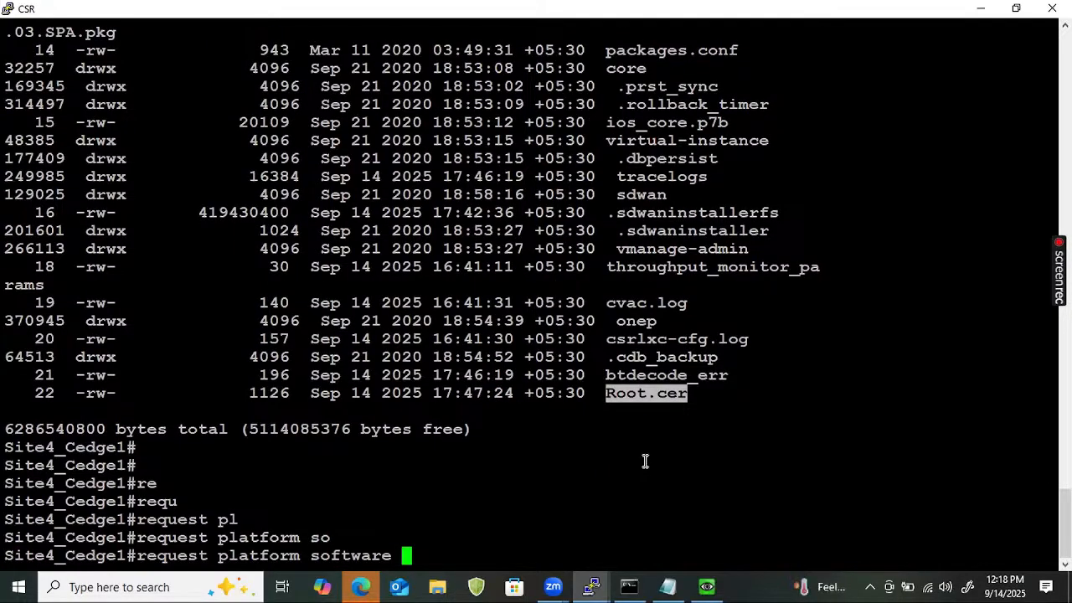
type("?")
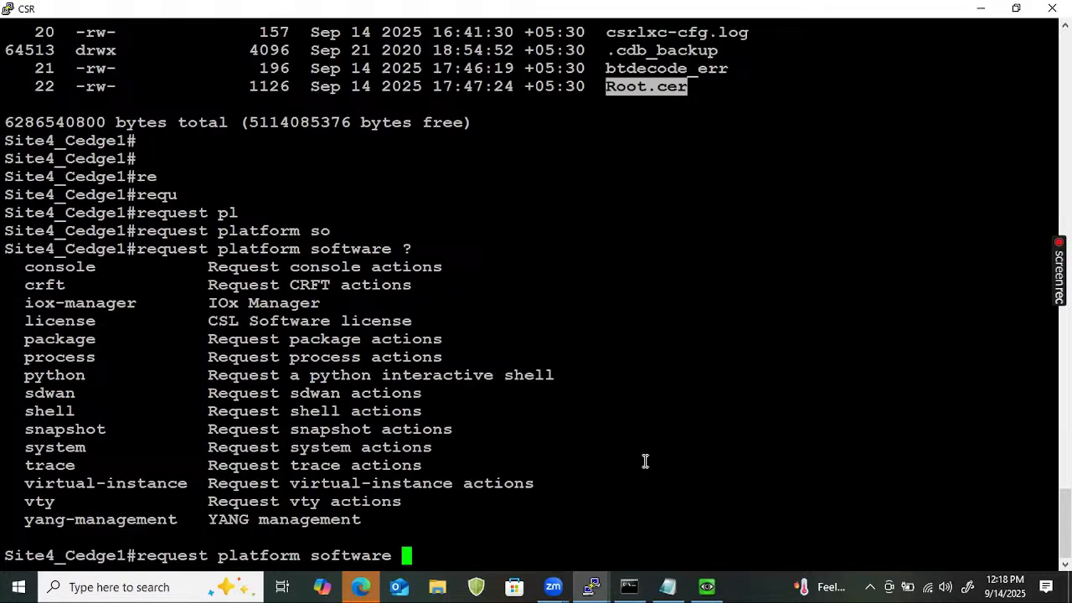
type("sd")
key("Tab")
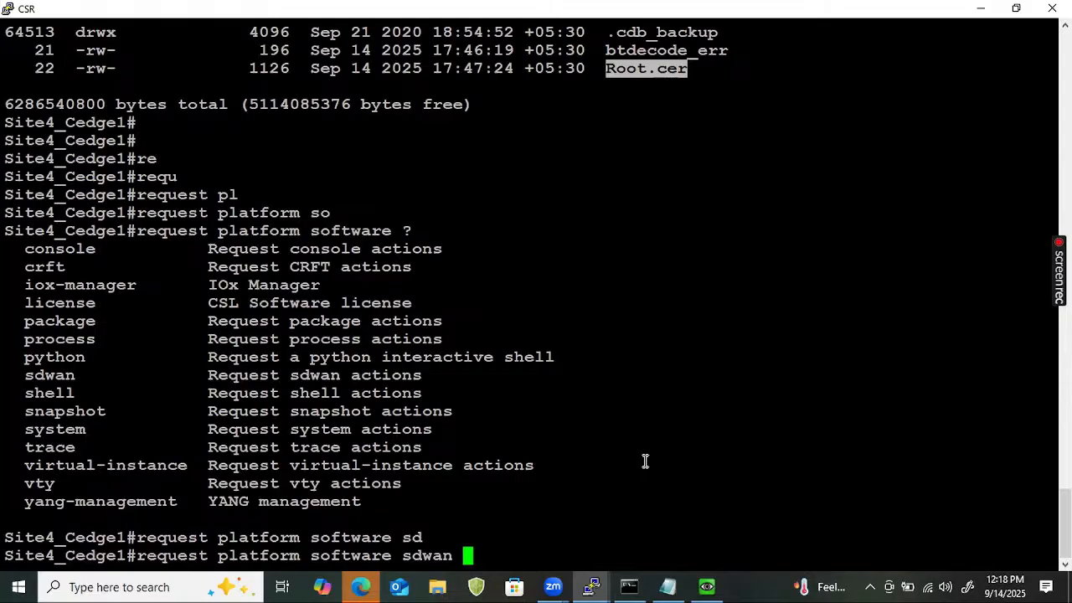
type("o")
key("Tab")
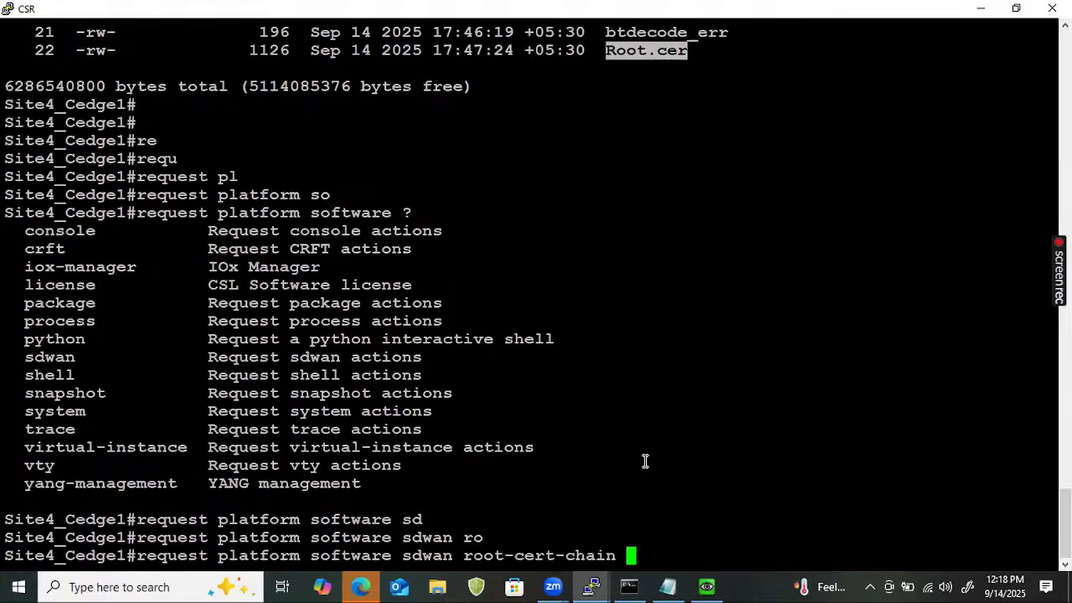
type("in")
key("Tab")
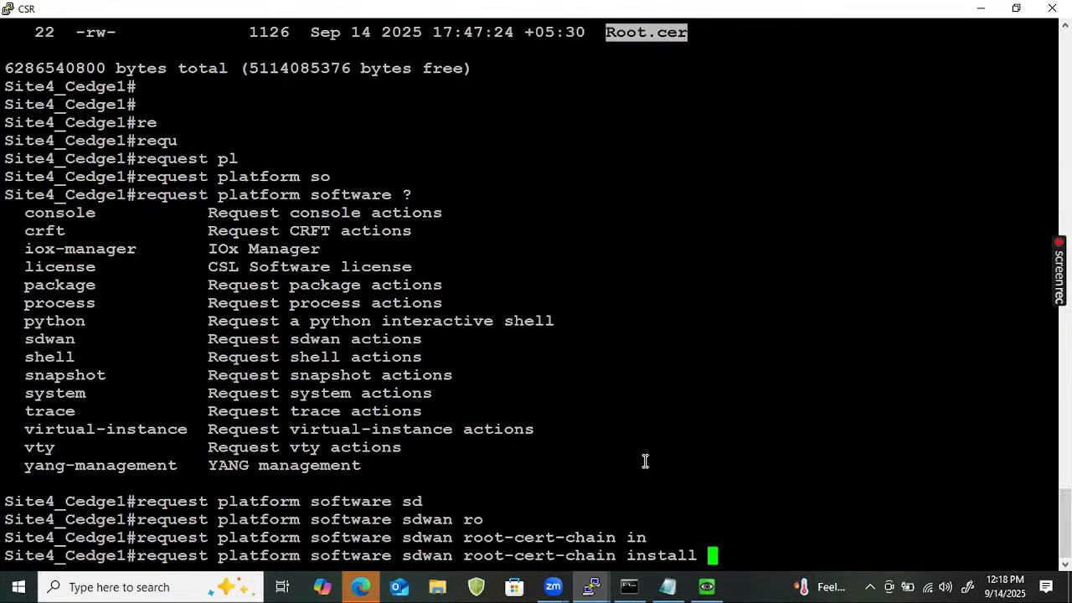
type("bo")
key("Tab")
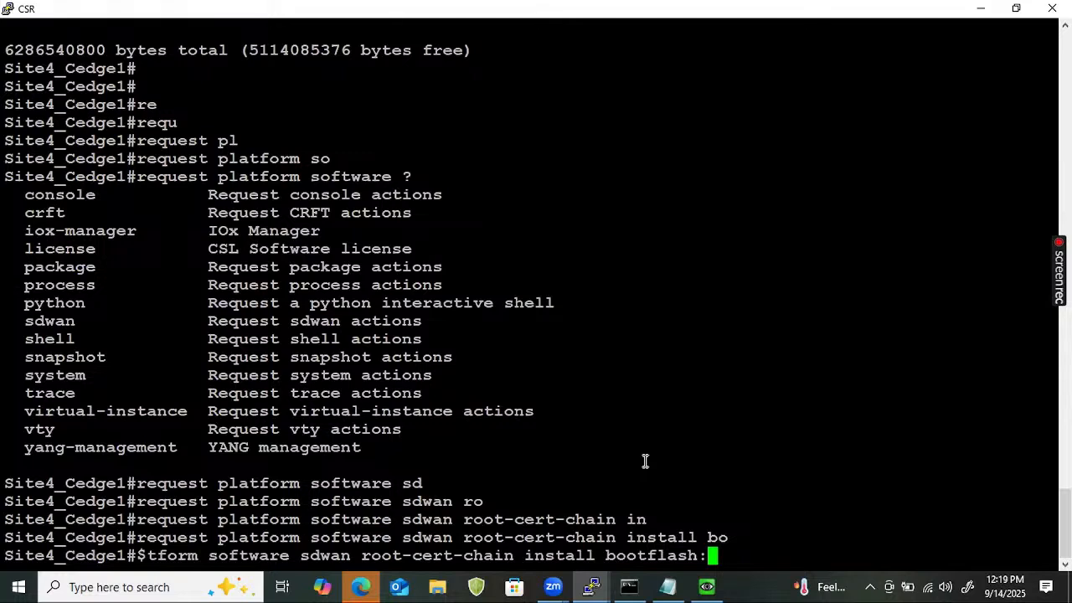
type("Root.cer")
key("Return")
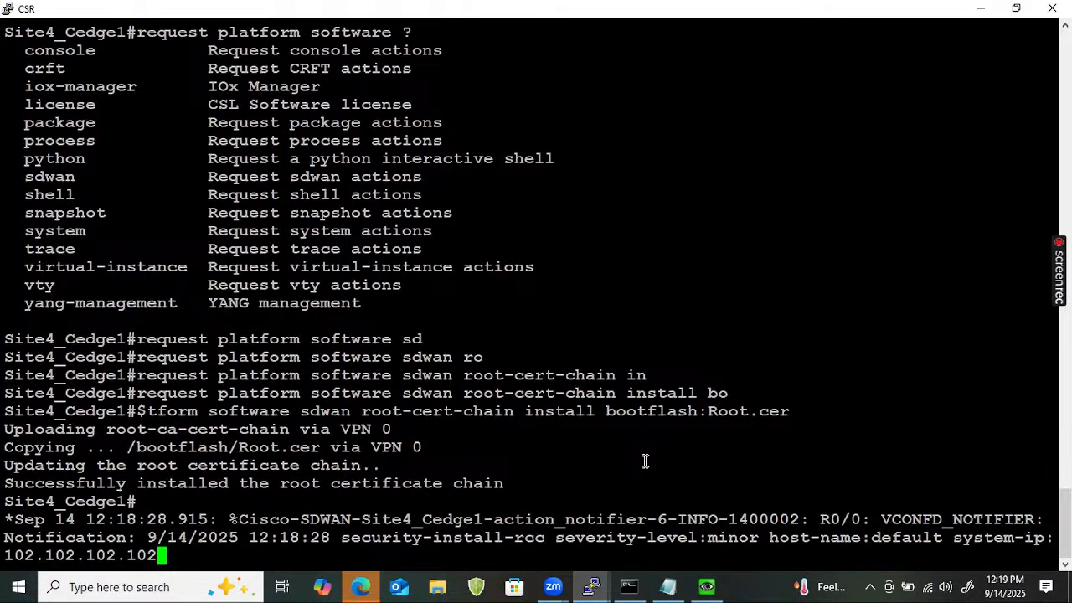
key("Return")
key("Return")
key("Return")
key("Return")
key("Return")
key("Return")
key("Return")
key("Return")
key("Return")
key("Return")
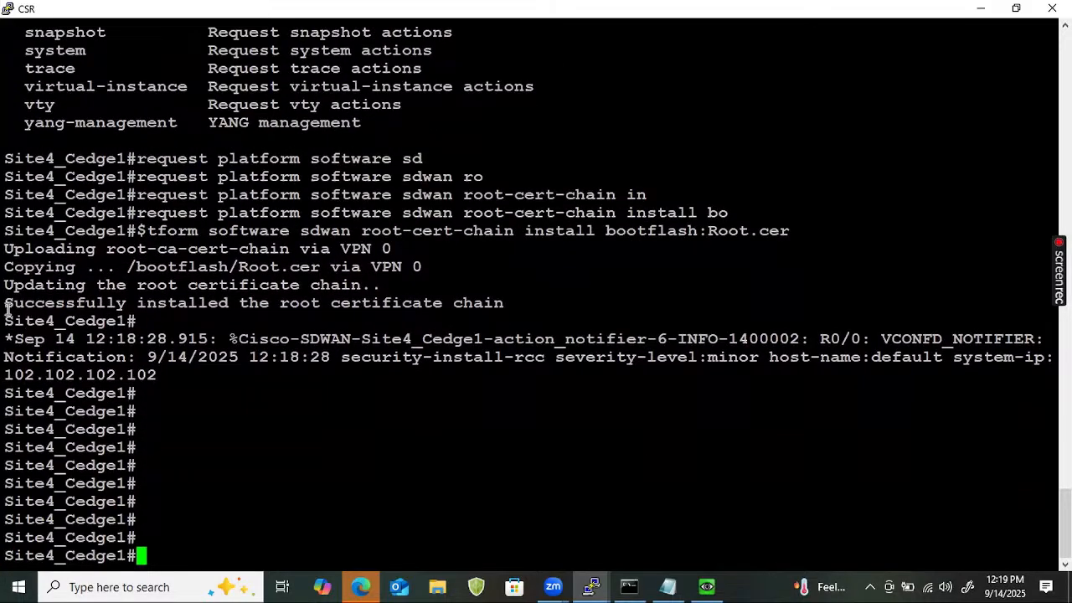
left_click_drag(4, 303, 506, 314)
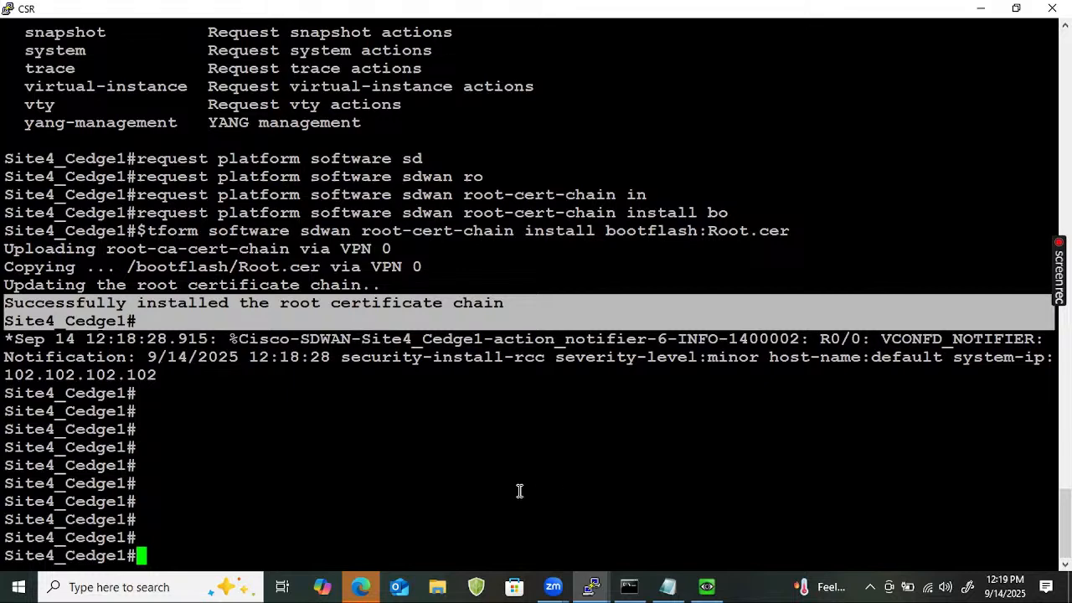
Type 'request platform software sdwan vedge_cloud activate chassis-number' using Tab completion.
type("re")
key("Tab")
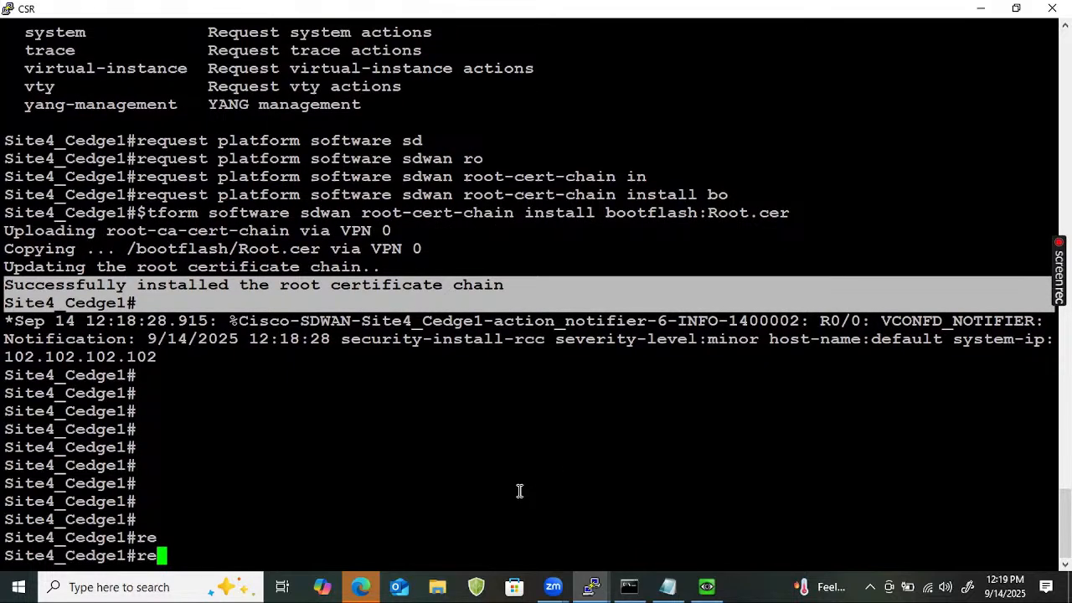
type("u")
key("BackSpace")
type("qu")
key("Tab")
type("pl")
key("Tab")
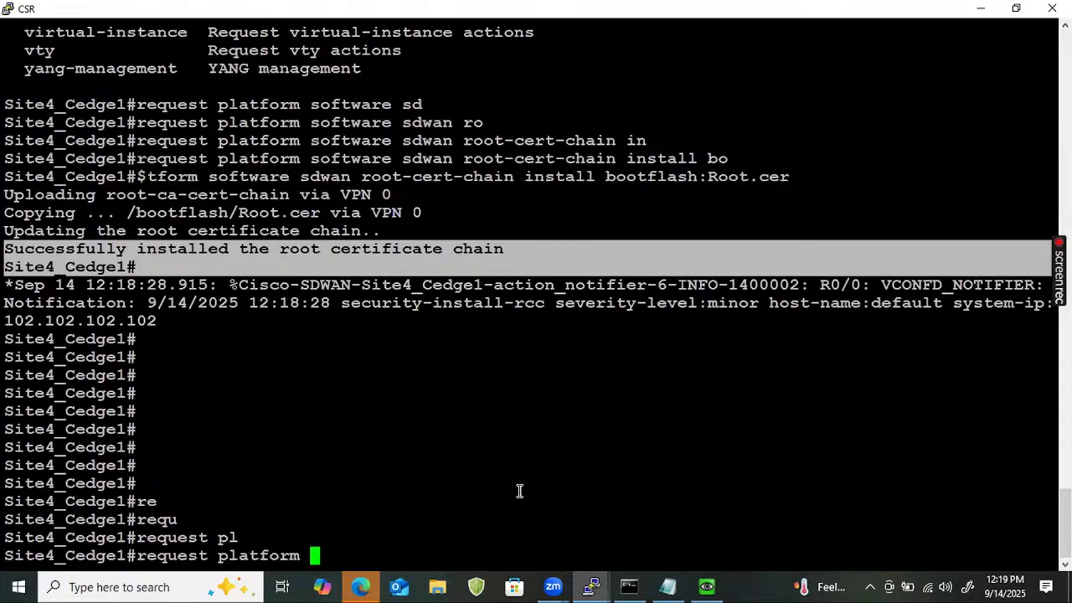
type("so")
key("Tab")
type("sd")
key("Tab")
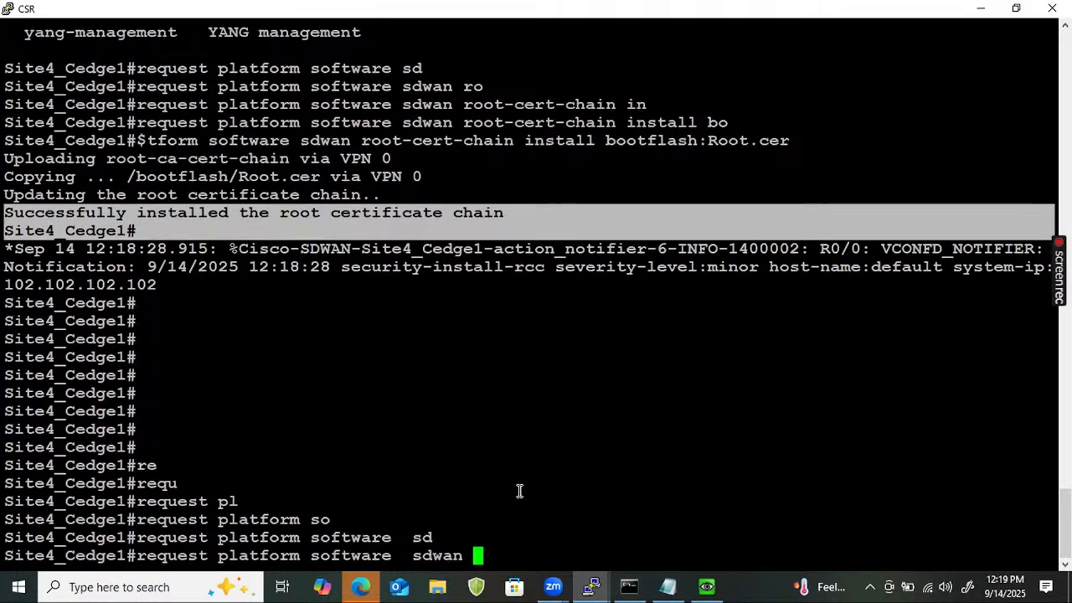
type("ve")
key("Tab")
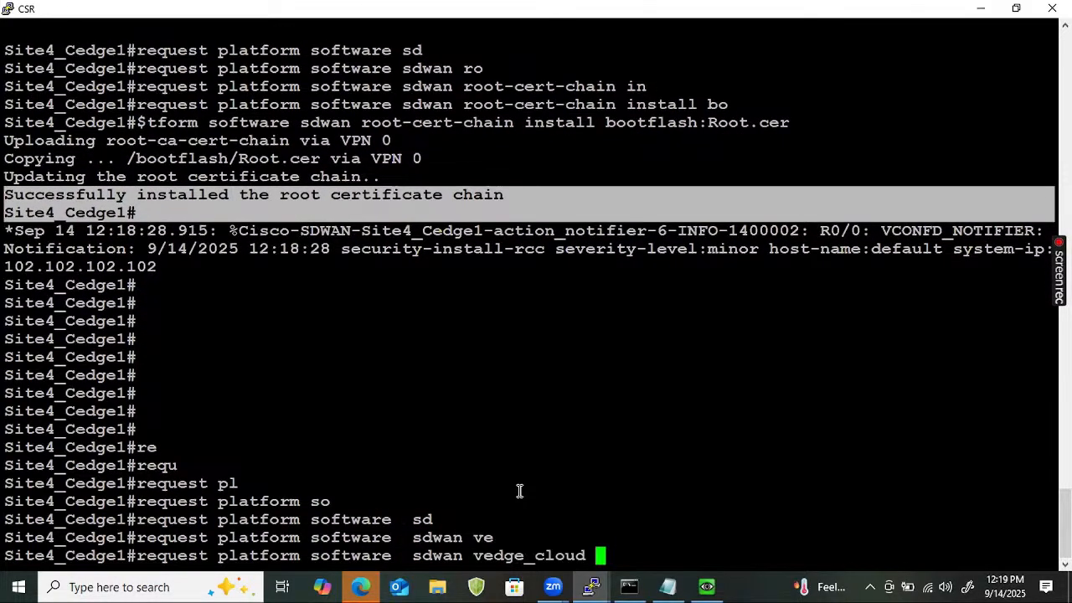
type("ac")
key("Tab")
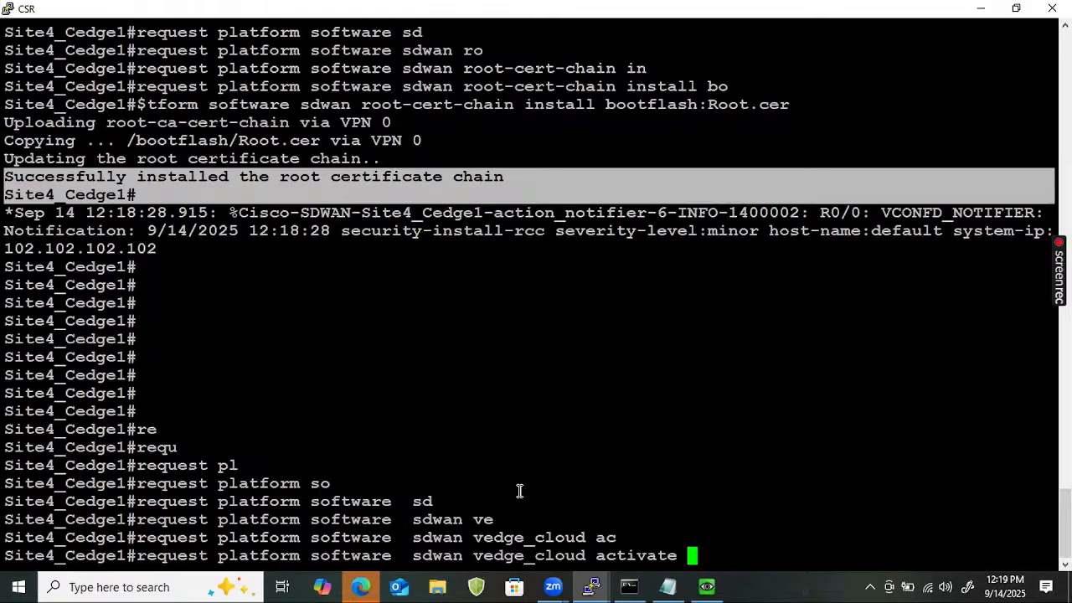
type("ch")
key("Tab")
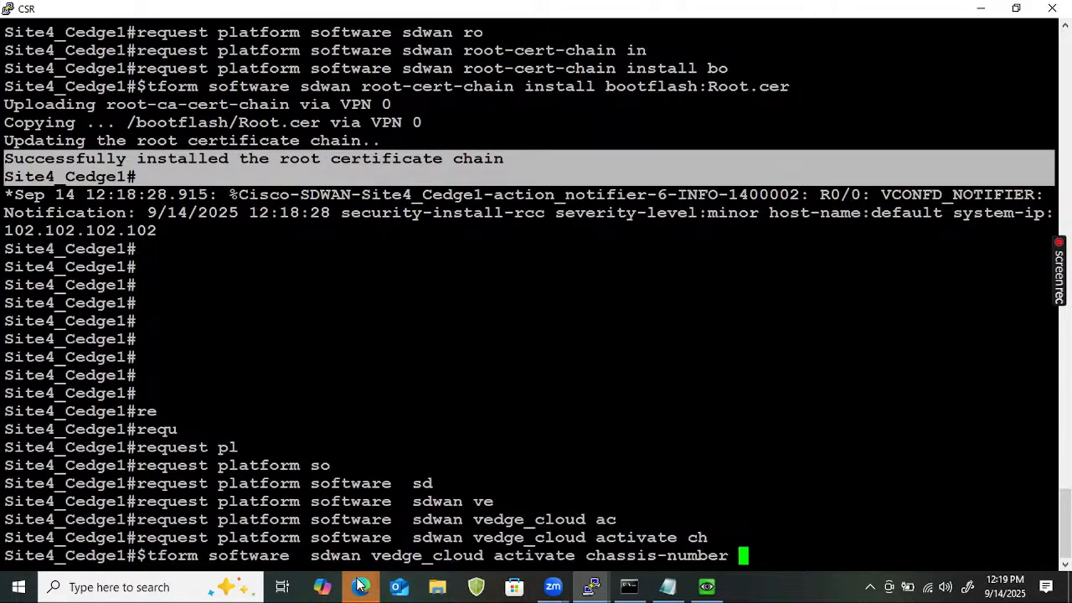
Go to vManage's WAN Edge device list in the browser, dismissing the ultravnc_wrapper prompt.
mouse_move(375, 585)
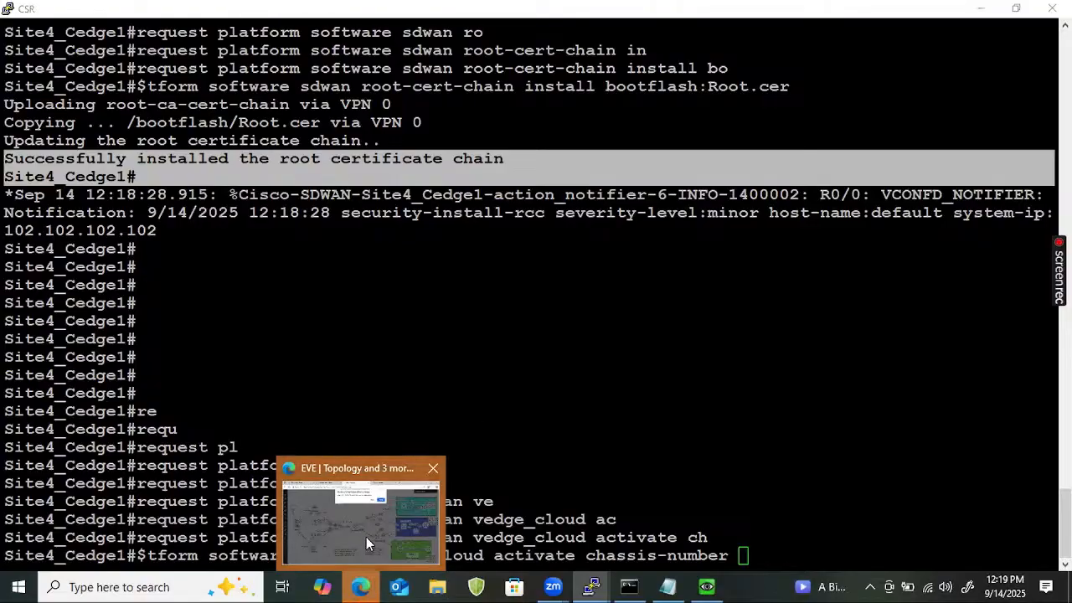
left_click(367, 537)
left_click(672, 128)
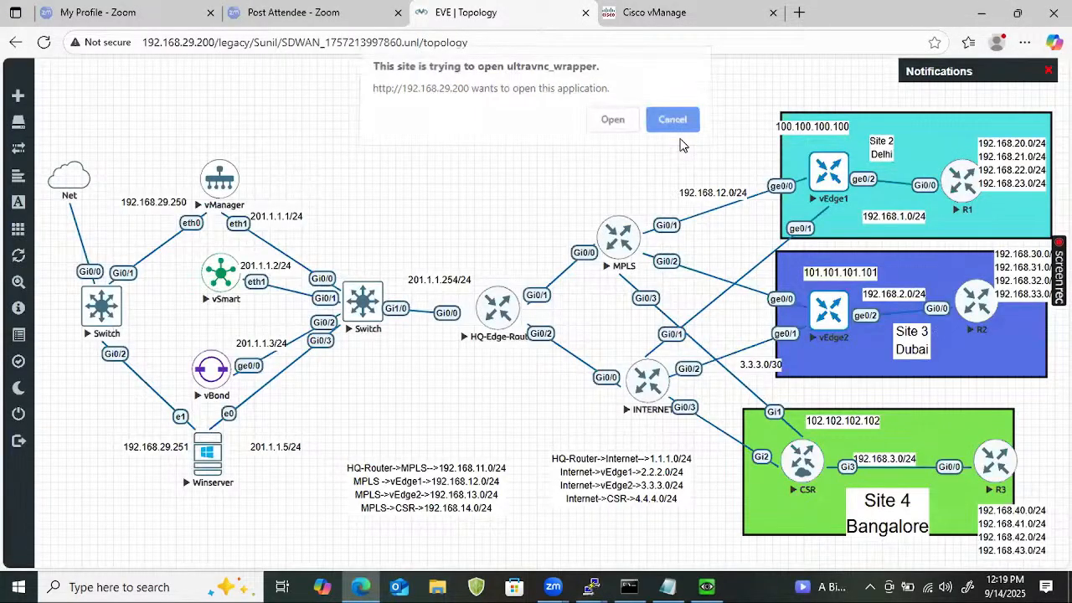
left_click(655, 13)
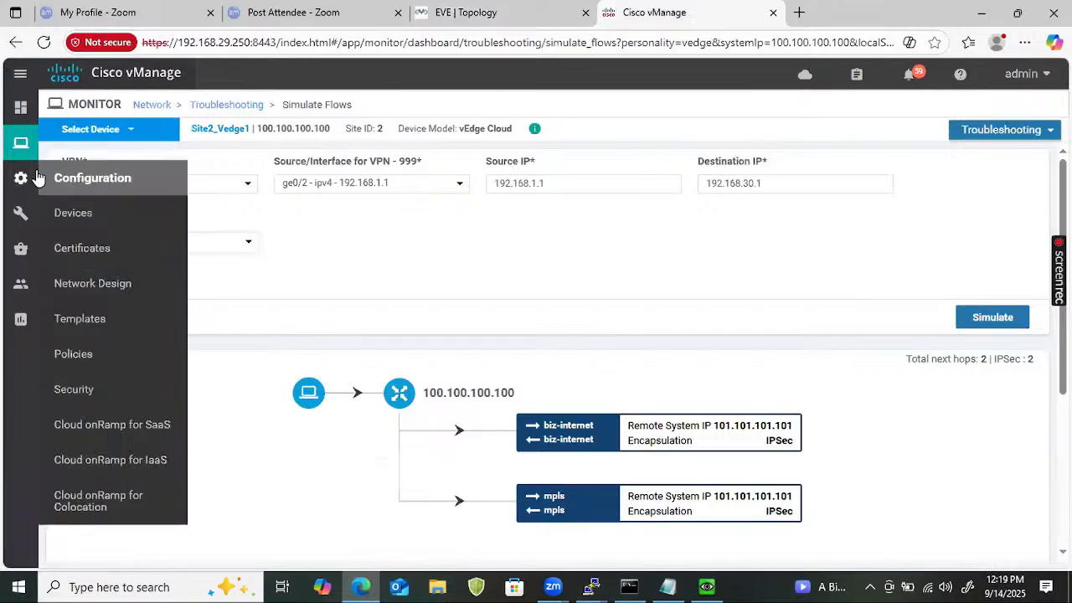
mouse_move(15, 157)
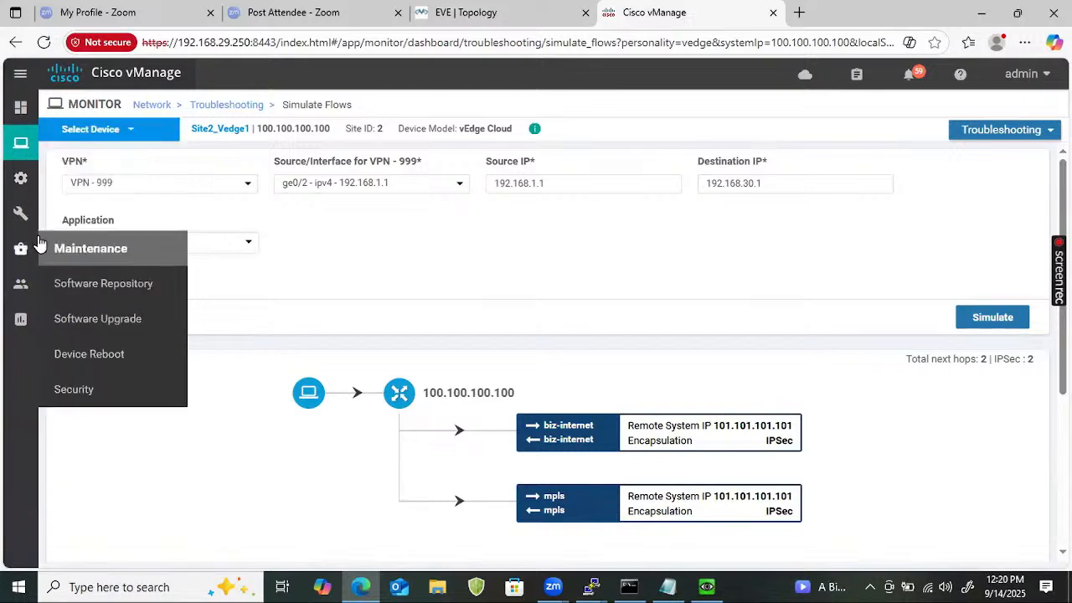
mouse_move(19, 177)
left_click(73, 214)
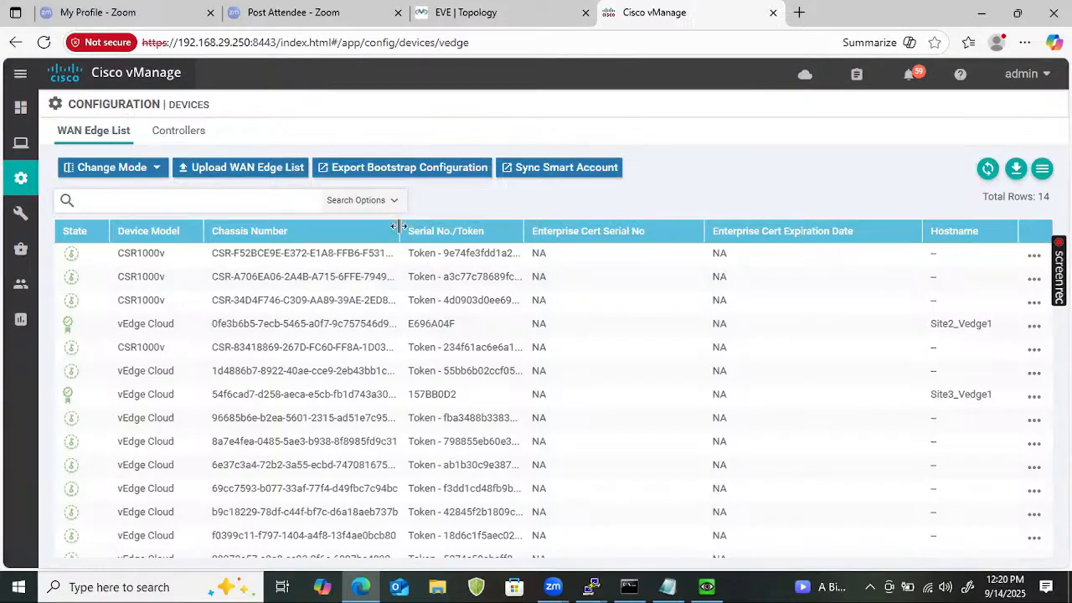
Copy the first CSR1000v's full chassis number and return to the CSR terminal.
left_click_drag(401, 231, 530, 231)
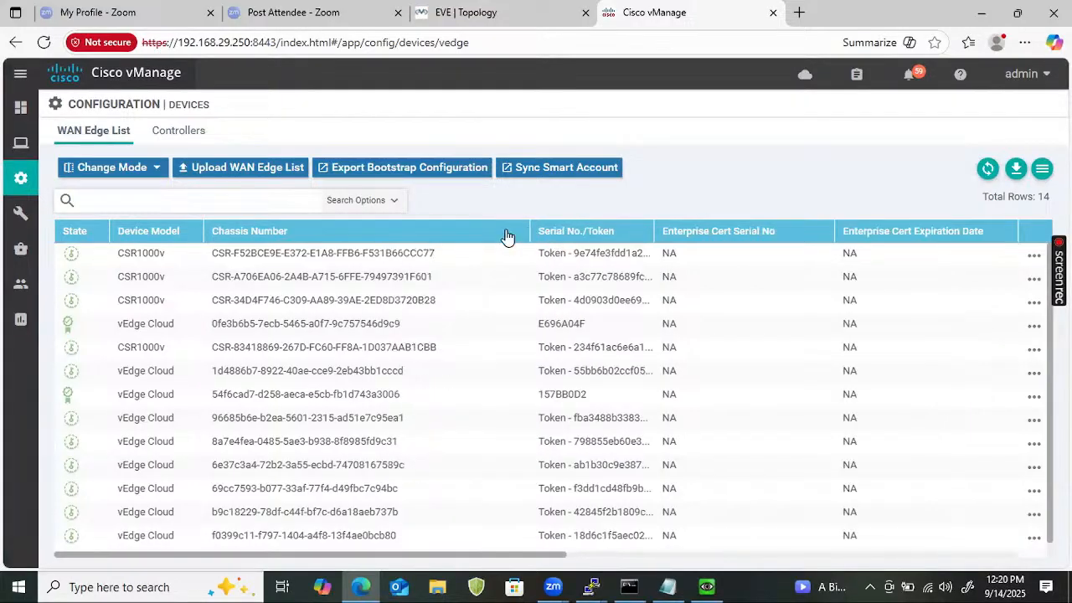
left_click_drag(431, 254, 209, 255)
right_click(263, 260)
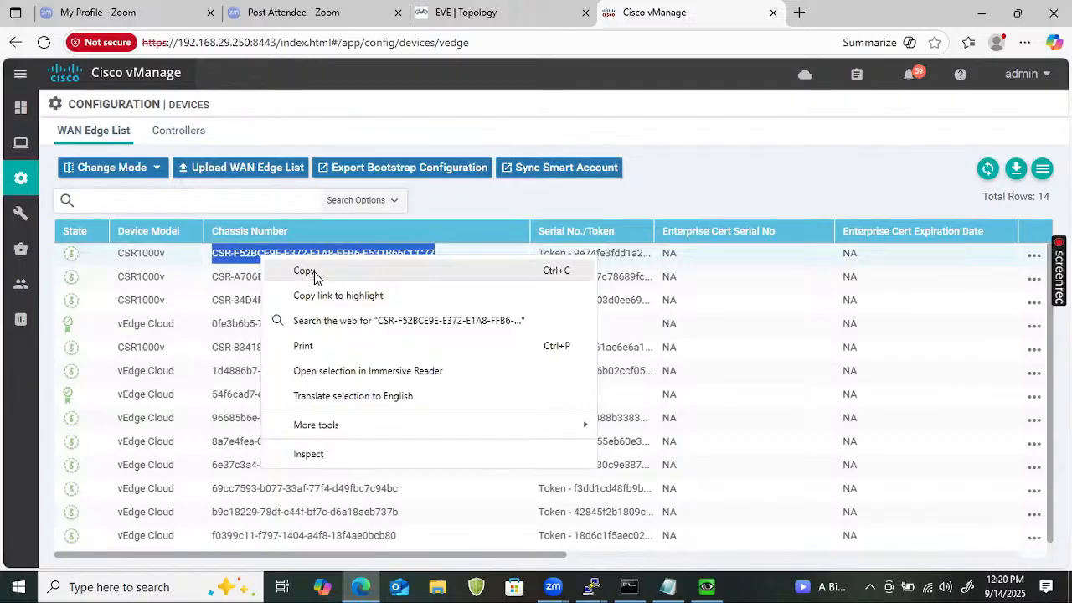
left_click(308, 272)
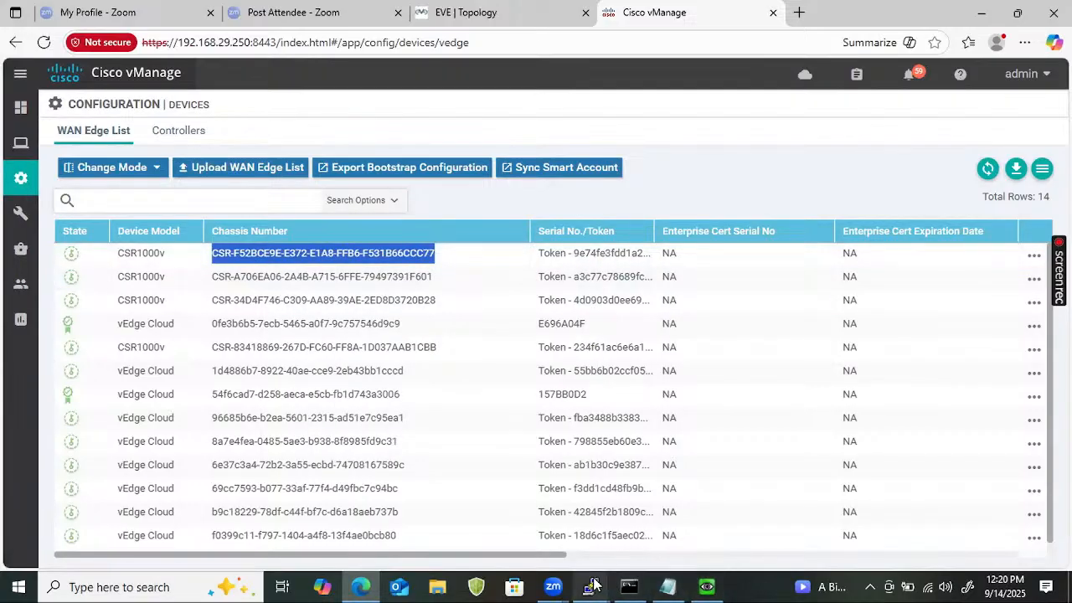
left_click(591, 587)
left_click(999, 550)
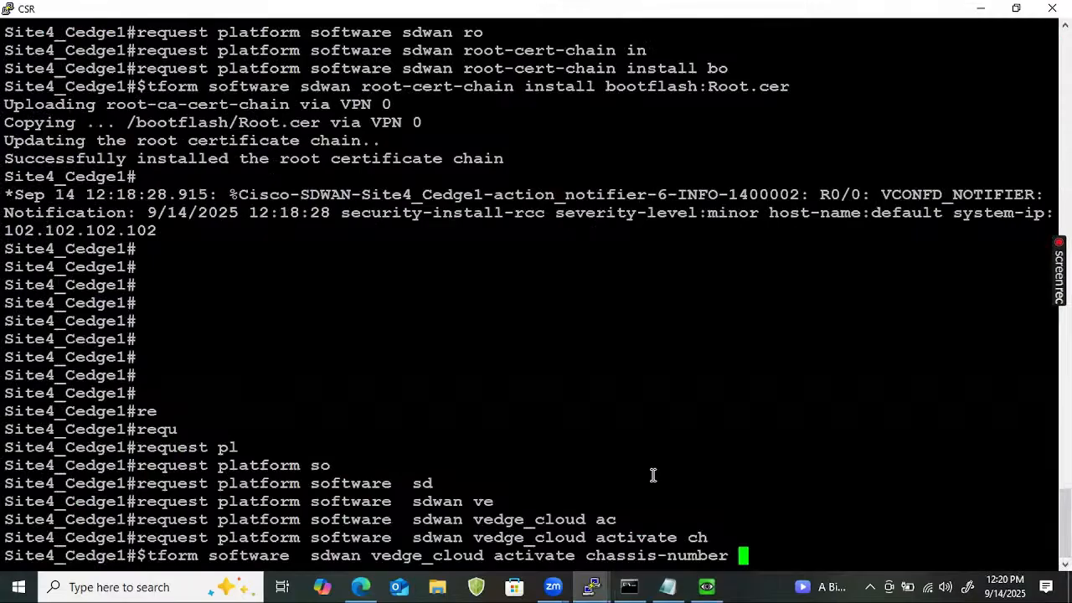
Paste the chassis number after the recalled activate command and add 'token'.
right_click(662, 472)
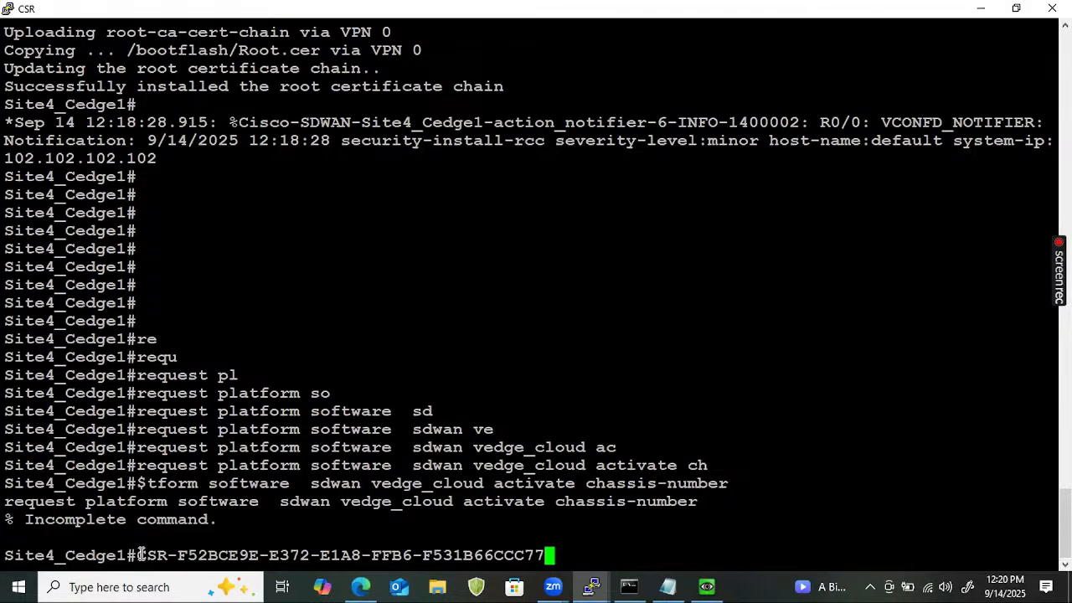
left_click_drag(136, 555, 542, 559)
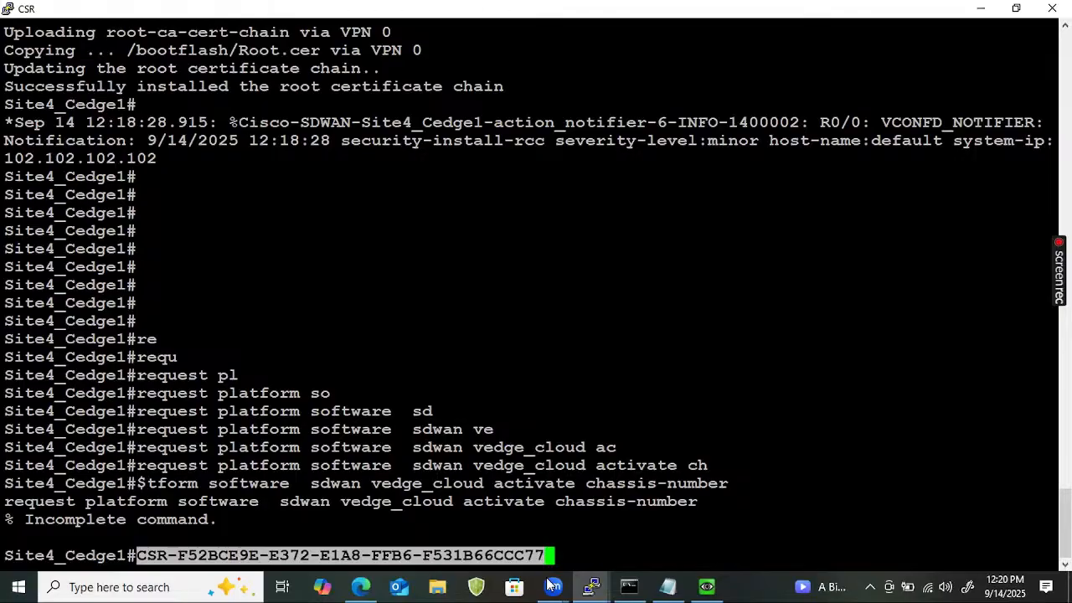
key("Up")
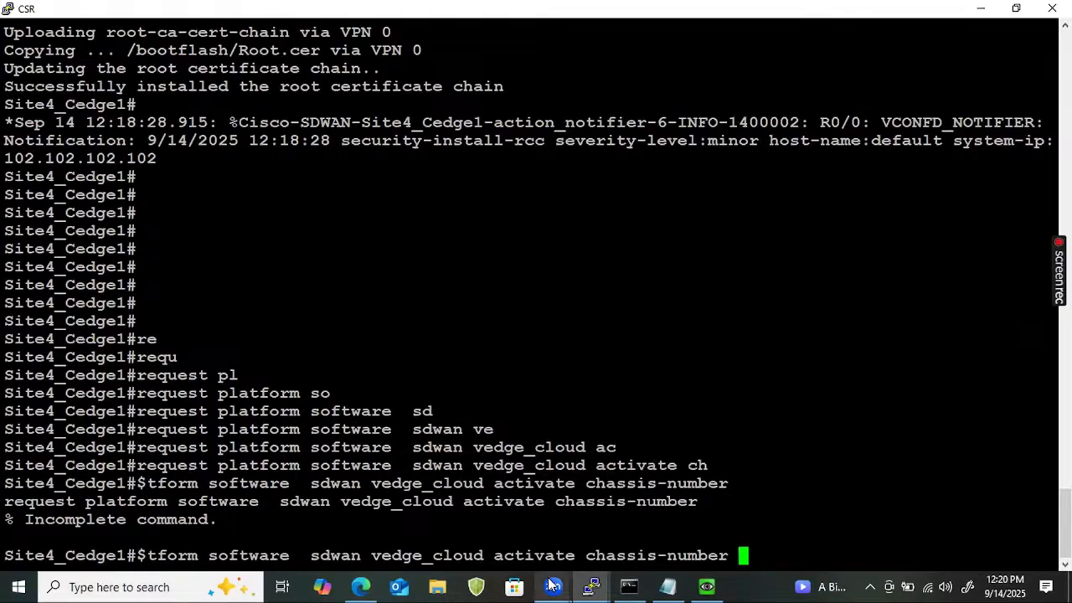
right_click(806, 491)
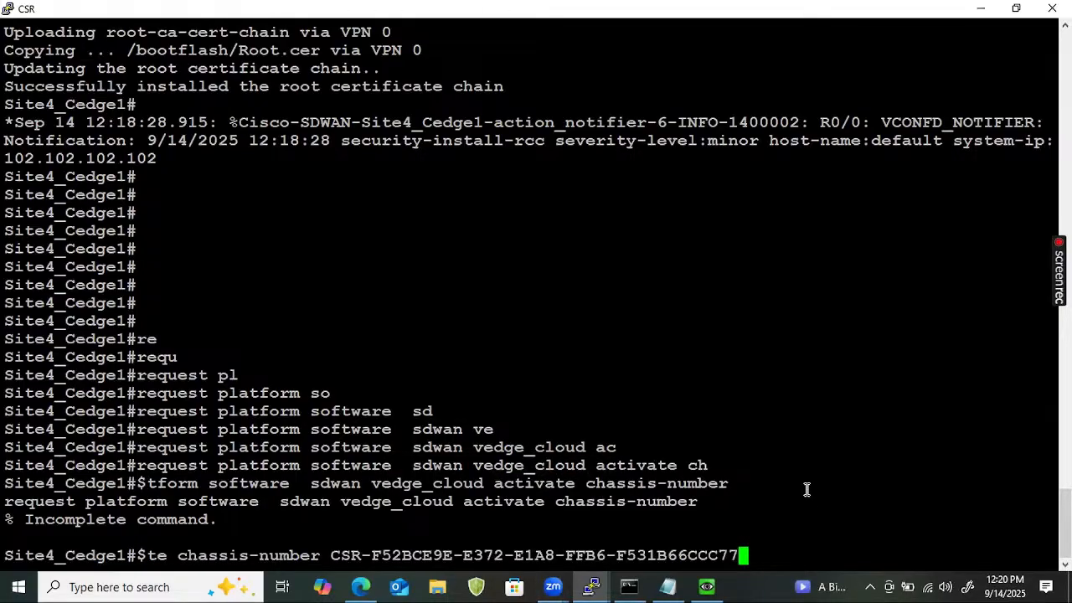
type("token")
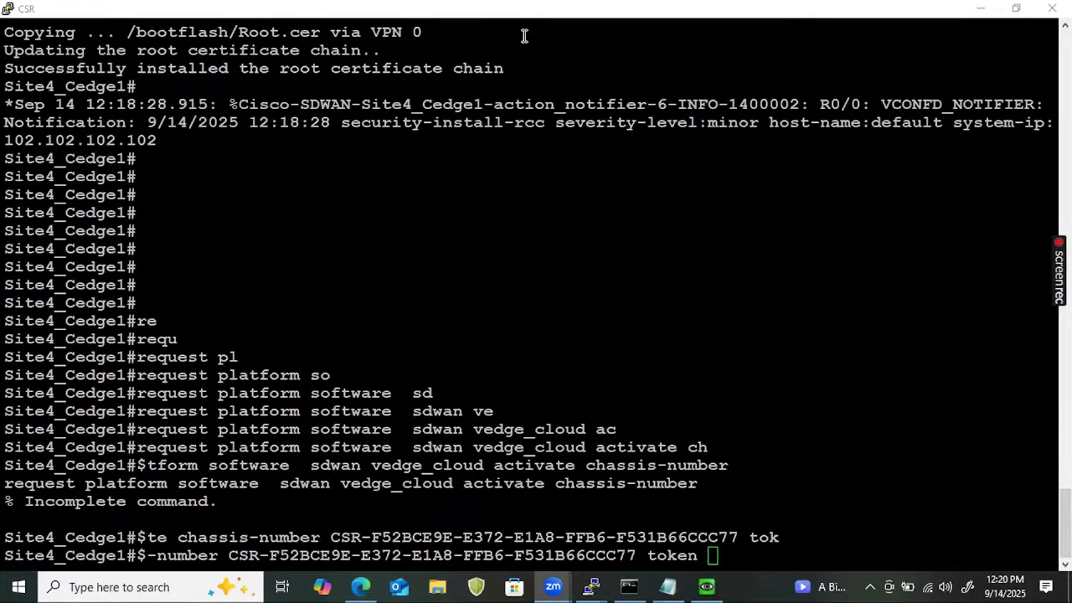
left_click(361, 586)
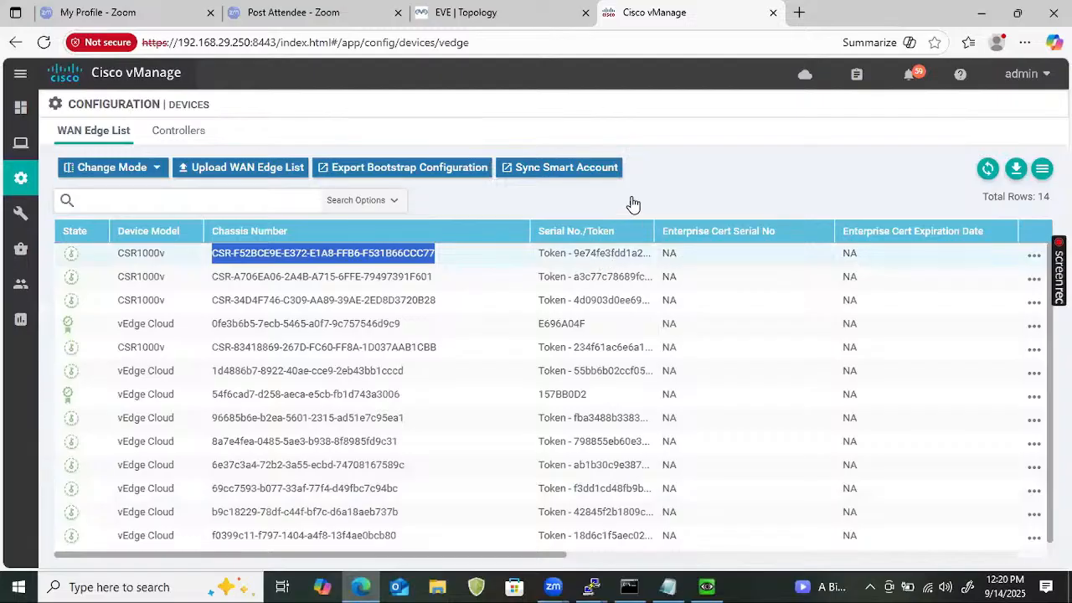
Copy the first CSR1000v's full token from the Serial No./Token column, then return to the CSR terminal.
left_click_drag(655, 226, 809, 230)
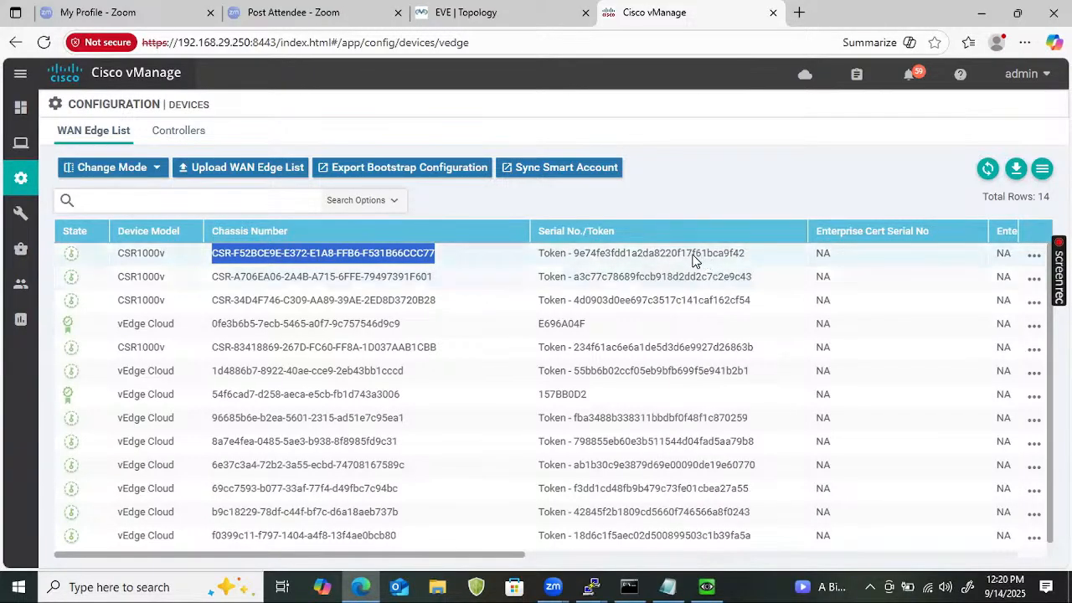
double_click(671, 258)
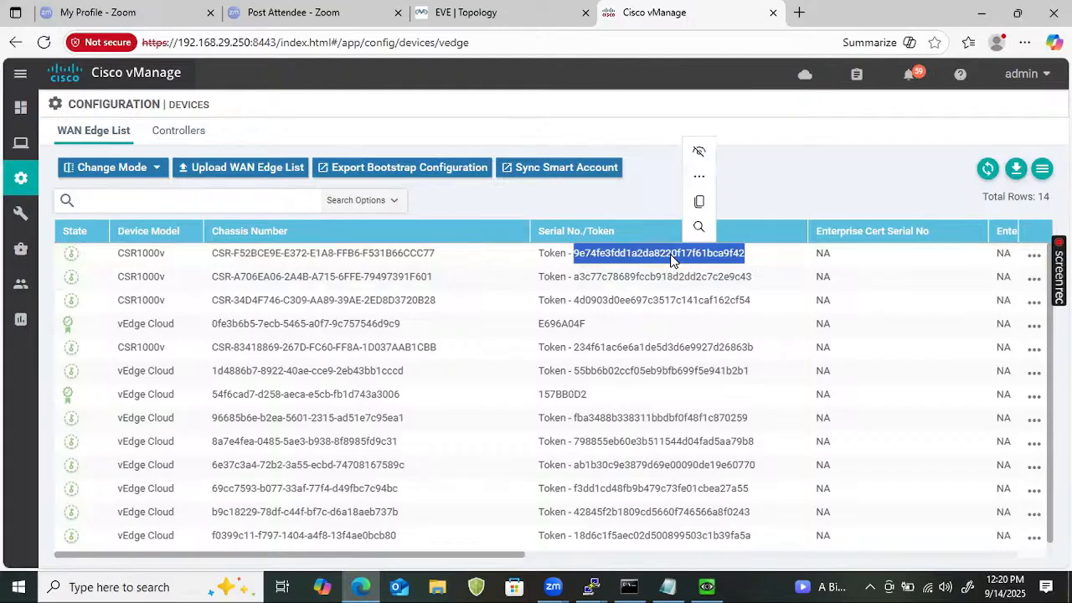
right_click(672, 259)
left_click(701, 270)
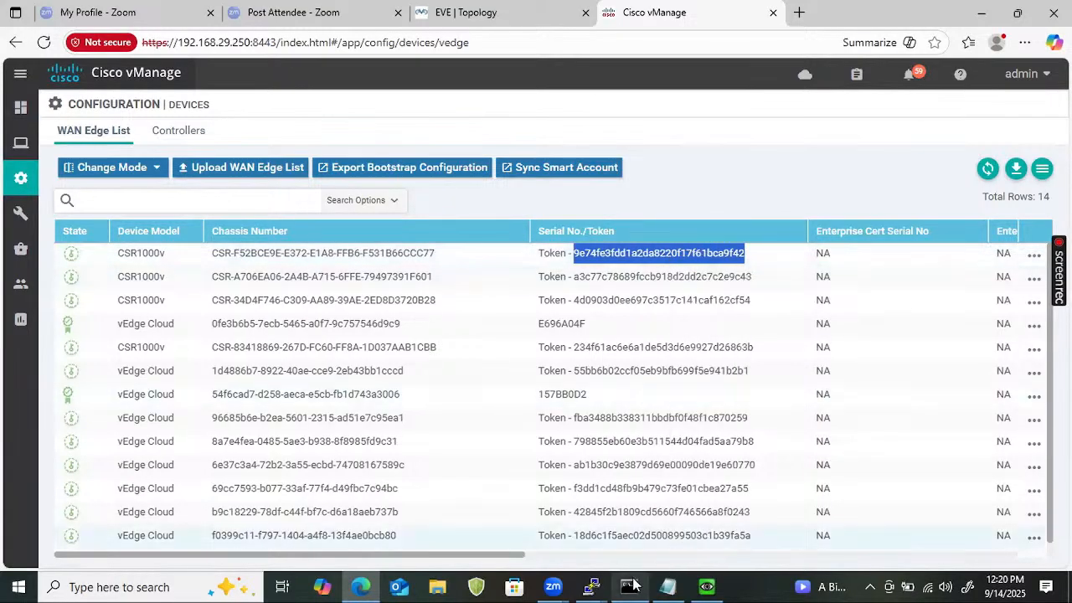
mouse_move(596, 580)
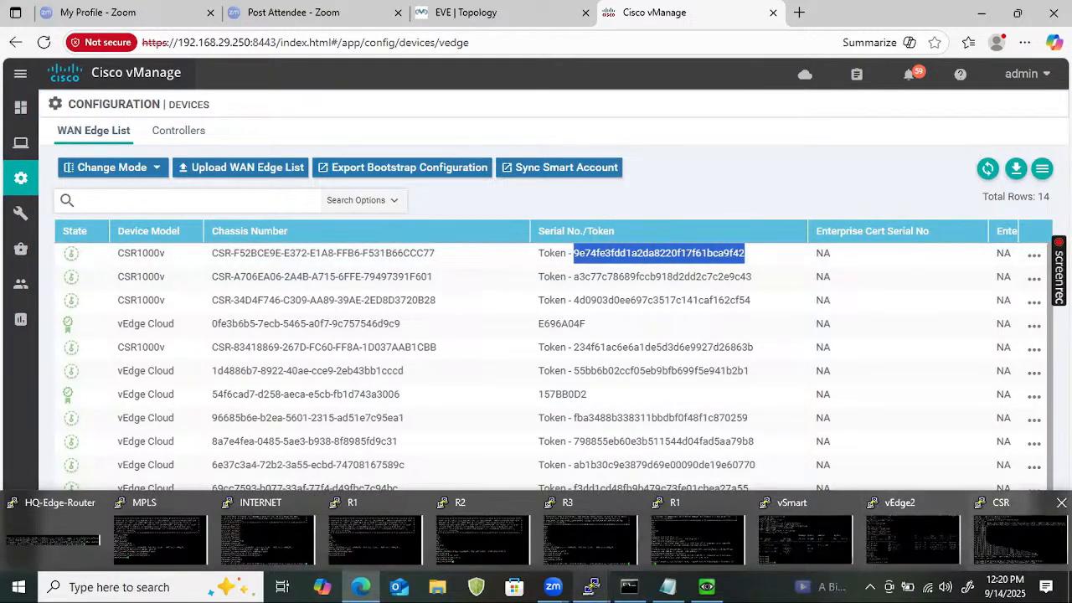
left_click(1022, 530)
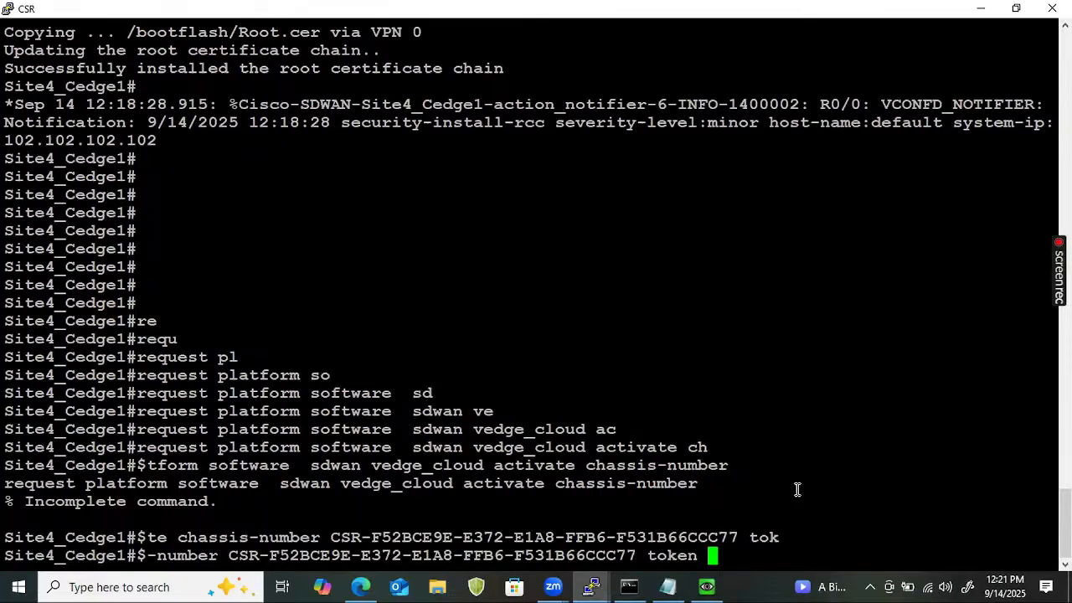
Paste the token into the CSR activate command, run it, and confirm the vmanage-admin authentication messages.
right_click(780, 505)
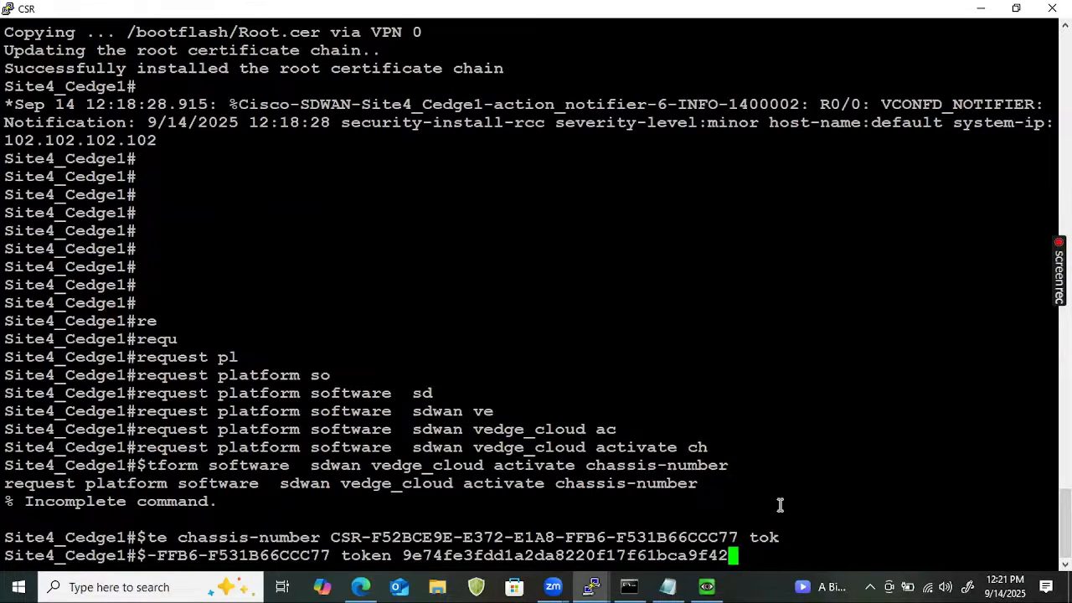
key("Return")
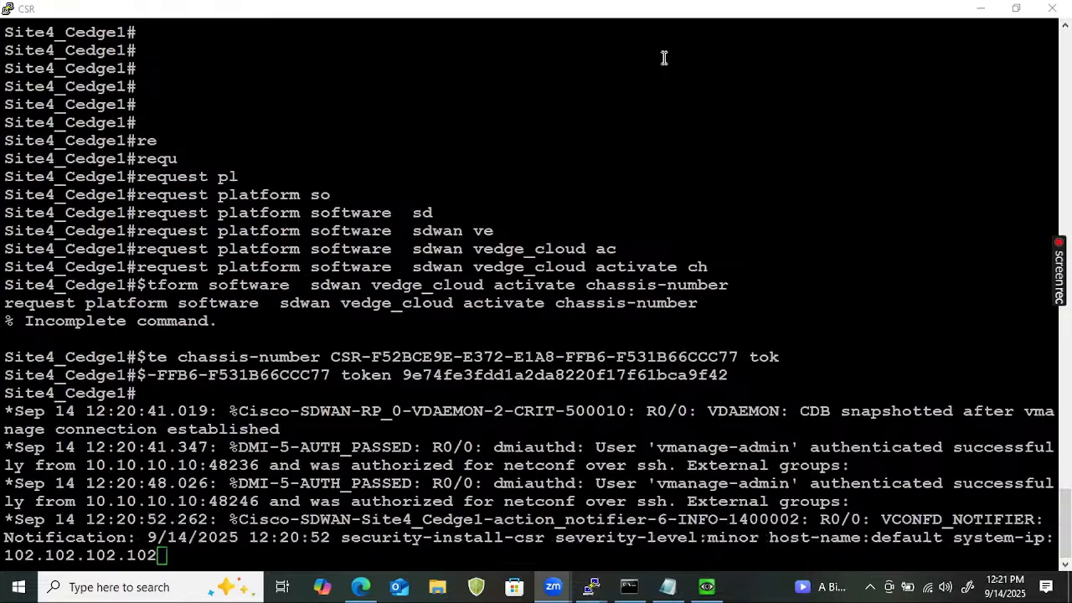
left_click_drag(842, 448, 979, 475)
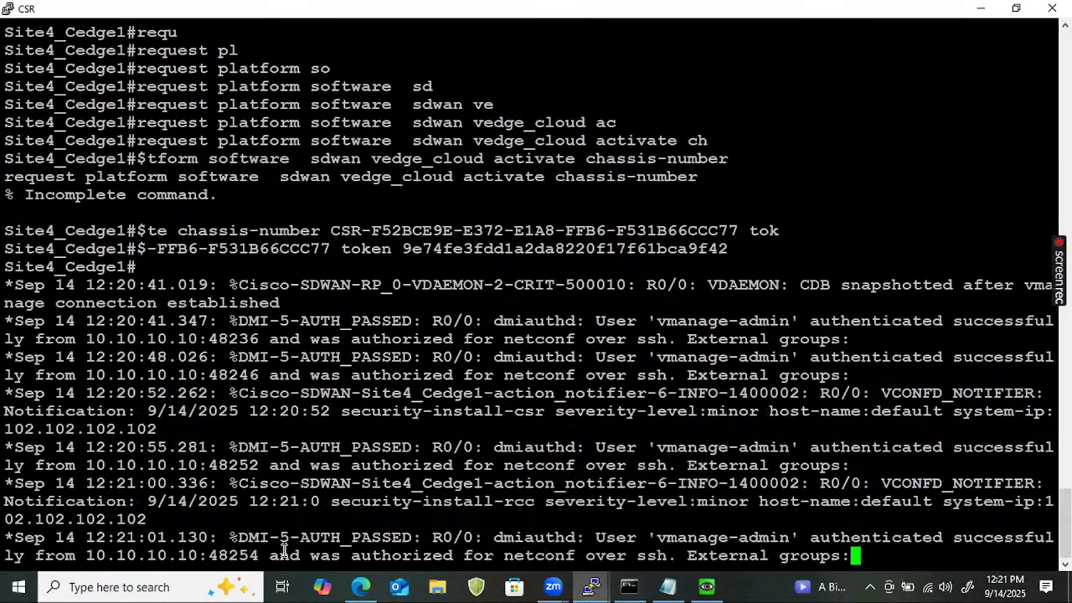
left_click(366, 584)
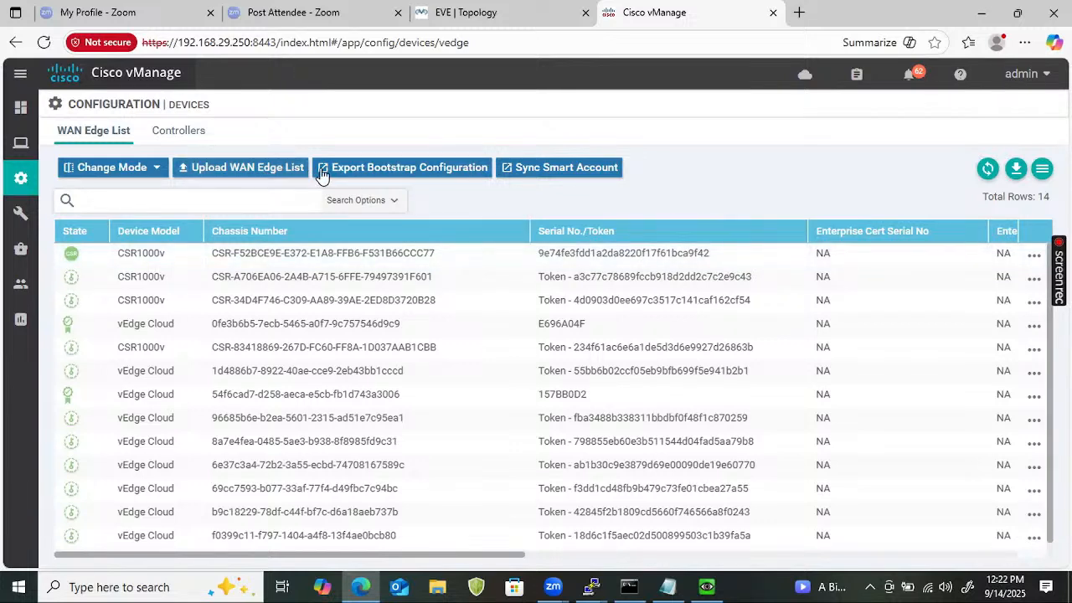
Go from the WAN Edge list to vManage's Main Dashboard via the Dashboard sidebar menu.
mouse_move(17, 142)
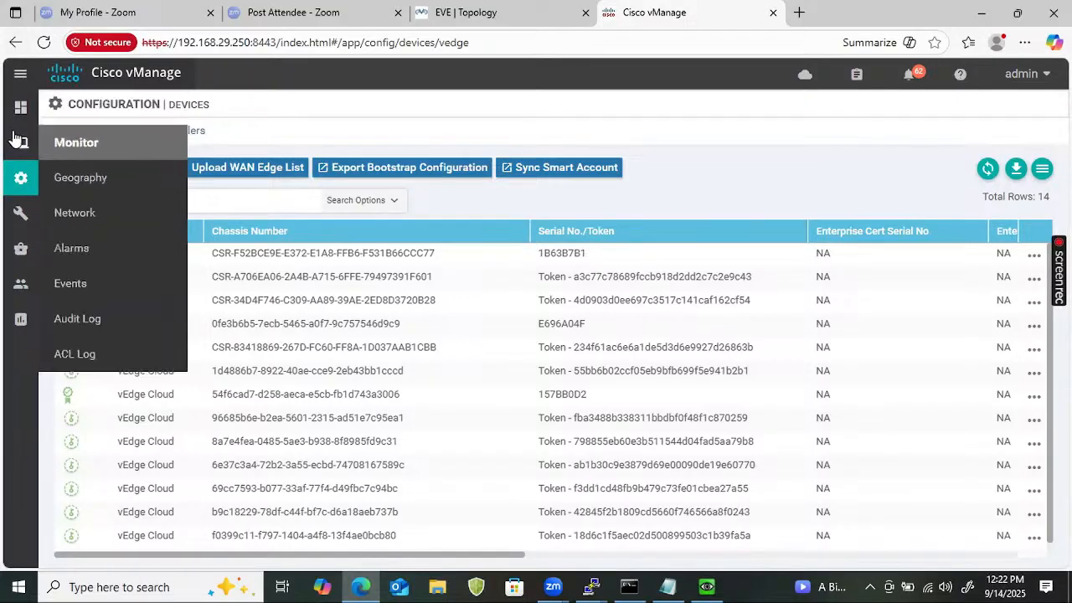
mouse_move(17, 113)
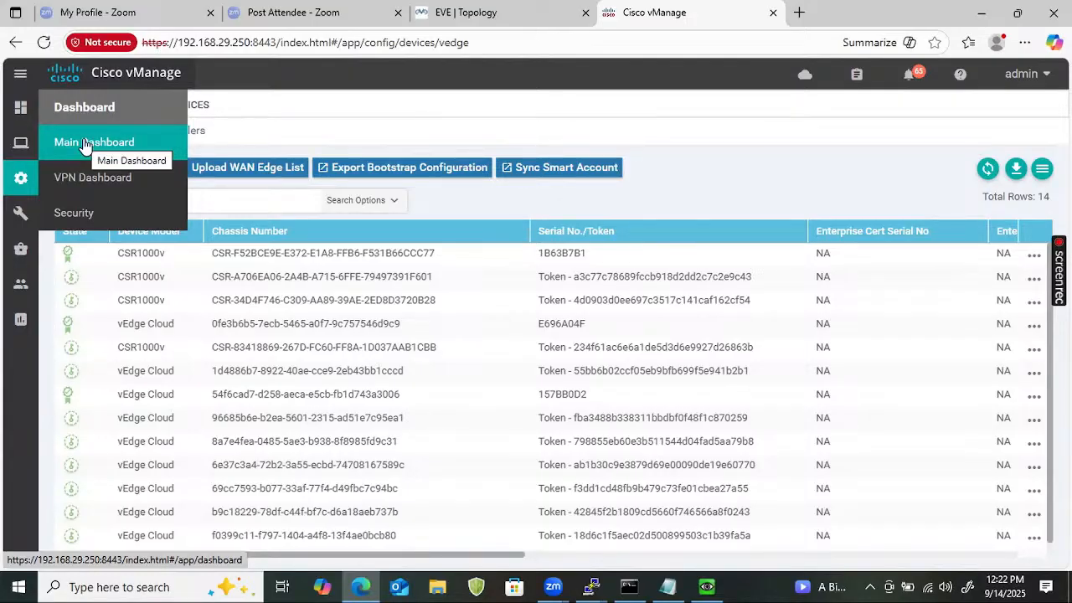
left_click(85, 144)
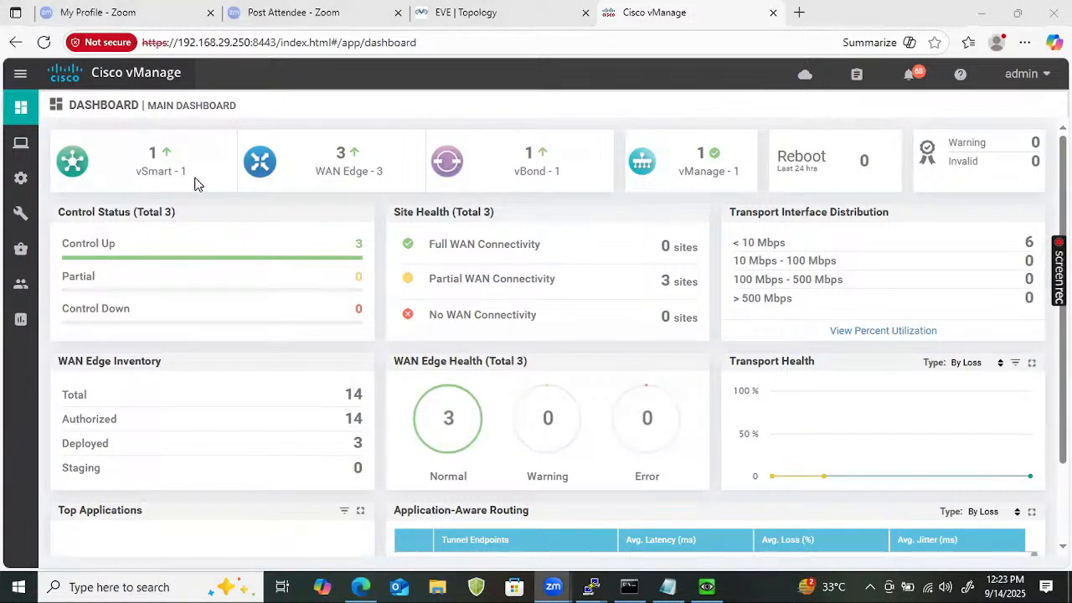
Show the Configuration menu's page list from the left sidebar.
mouse_move(22, 143)
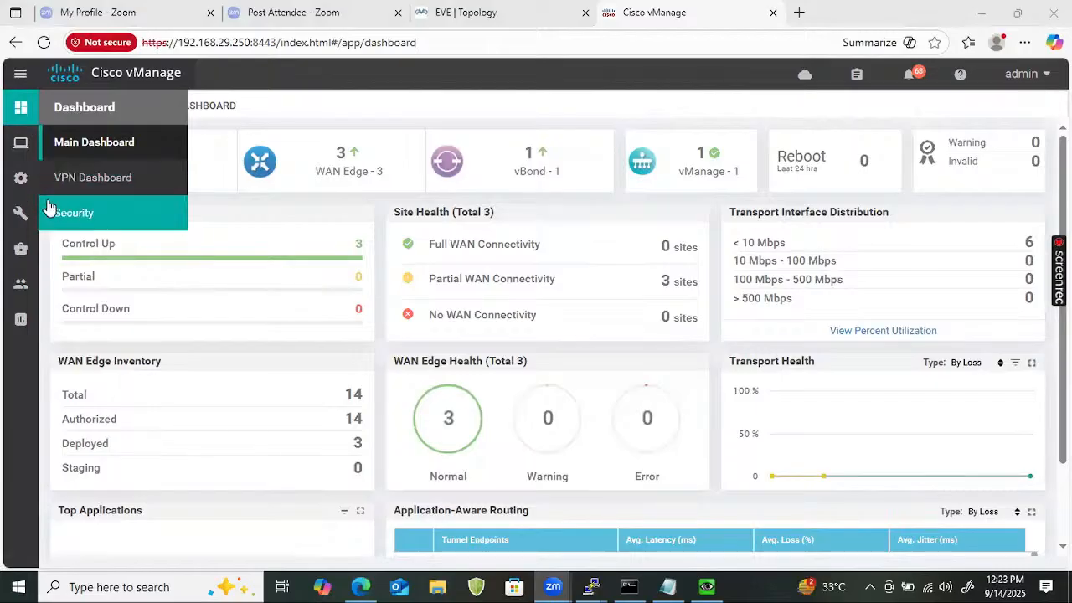
mouse_move(19, 179)
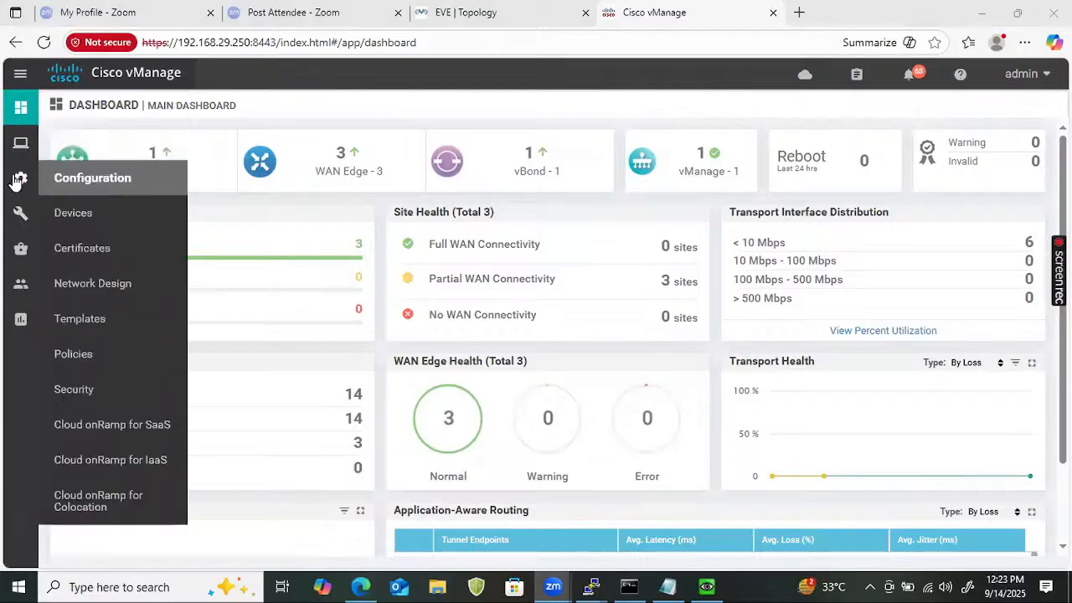
Under Feature templates, copy Vedge_System as CSR_Vedge_System, with CSR_Vedge_System as its description.
left_click(80, 320)
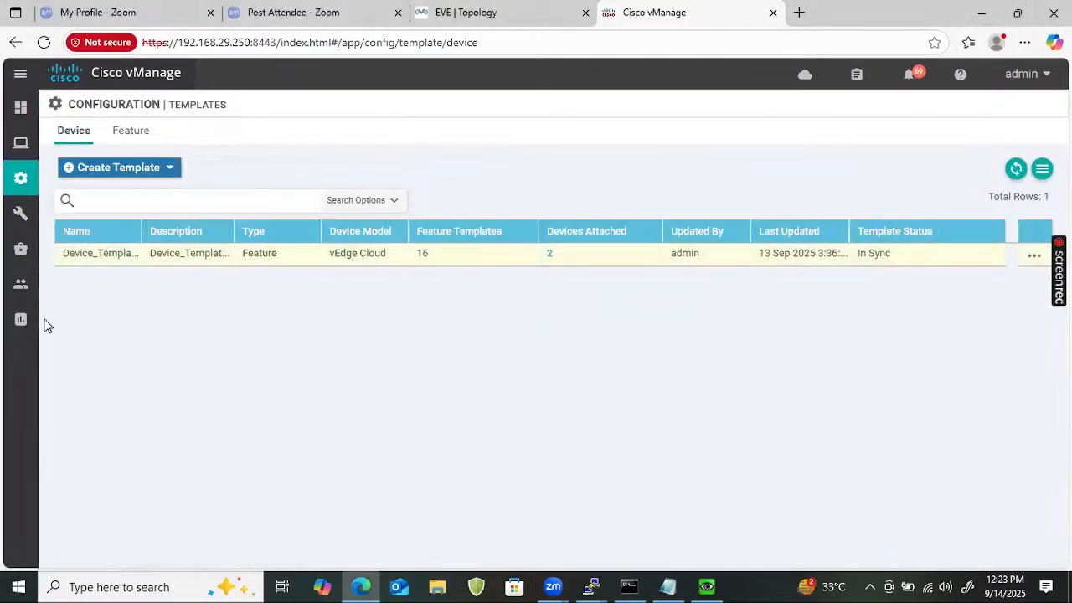
left_click(132, 133)
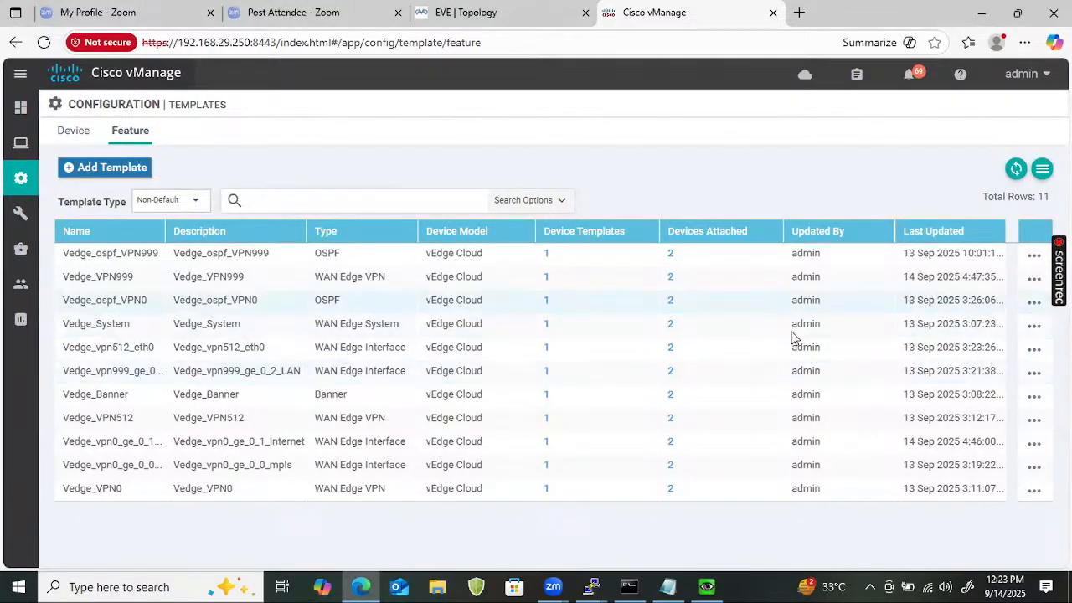
left_click(1034, 327)
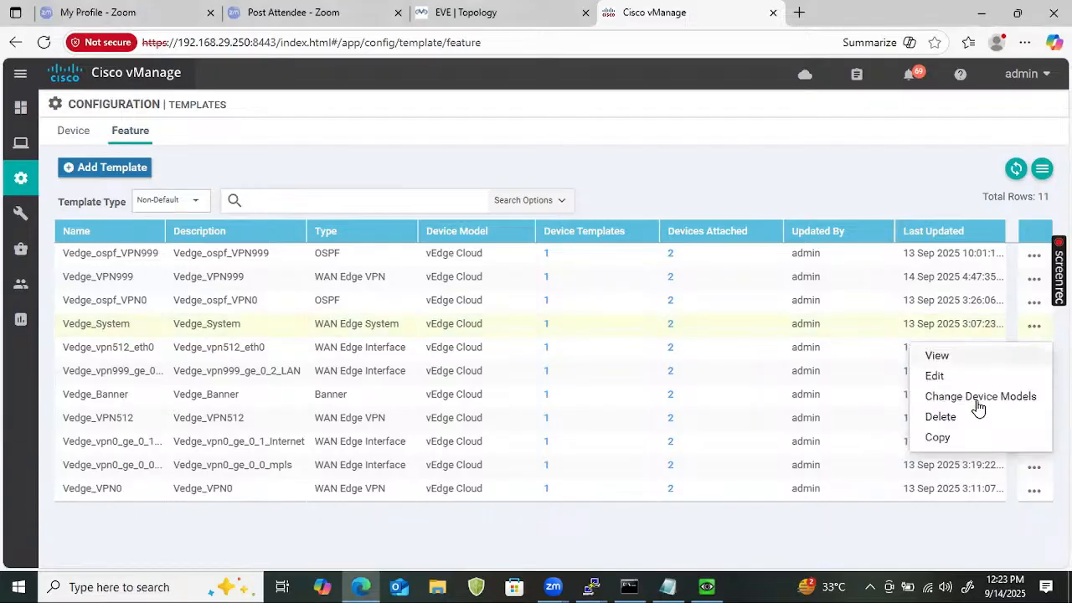
left_click(963, 441)
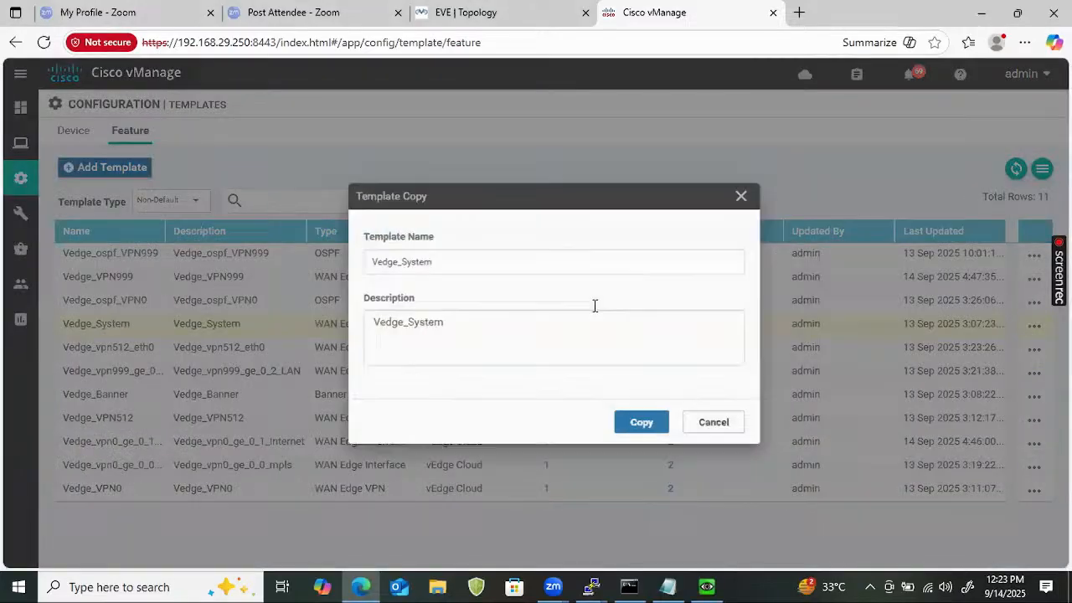
left_click(351, 264)
type("C")
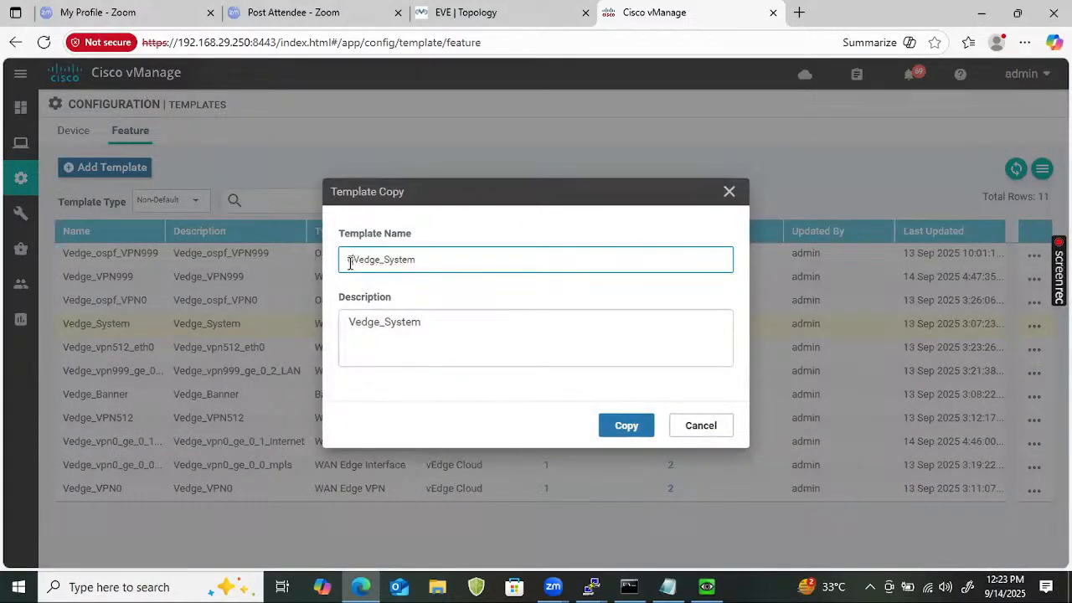
type("SR_")
key("ctrl+a")
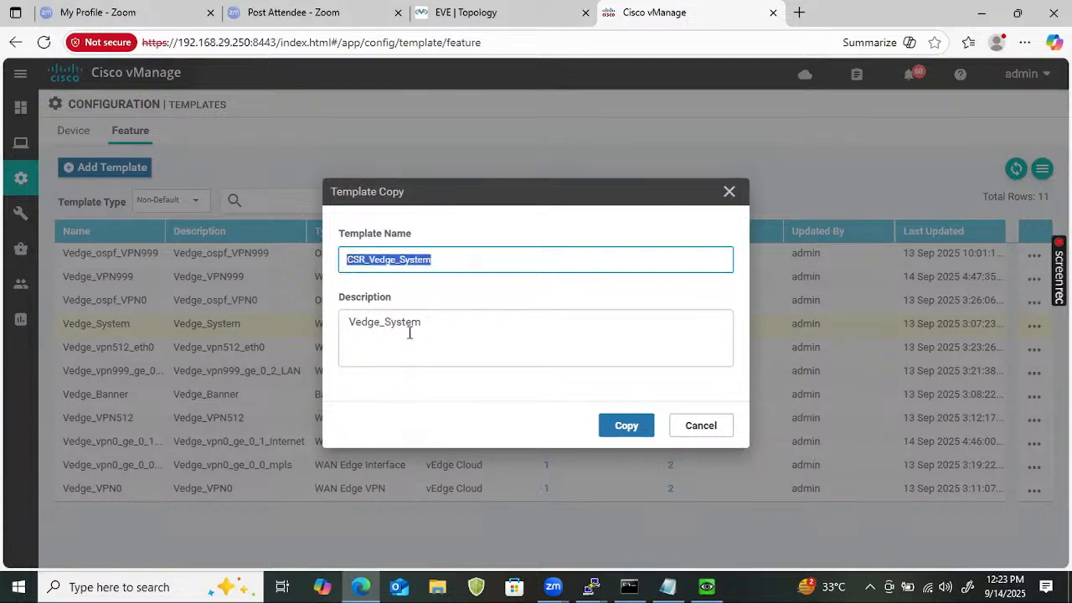
left_click(410, 332)
key("ctrl+a")
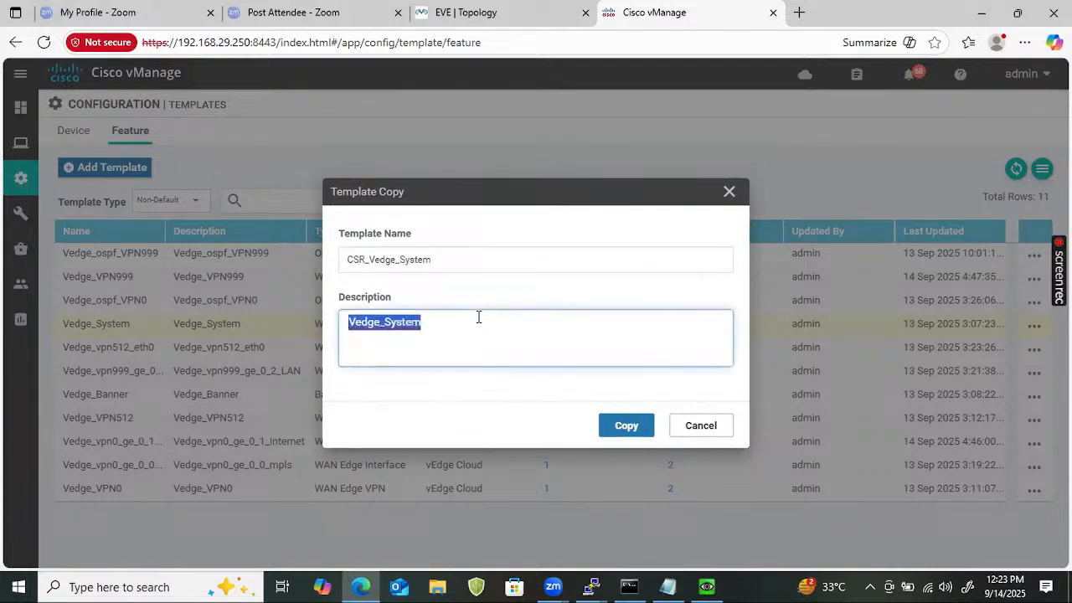
key("ctrl+v")
left_click(620, 432)
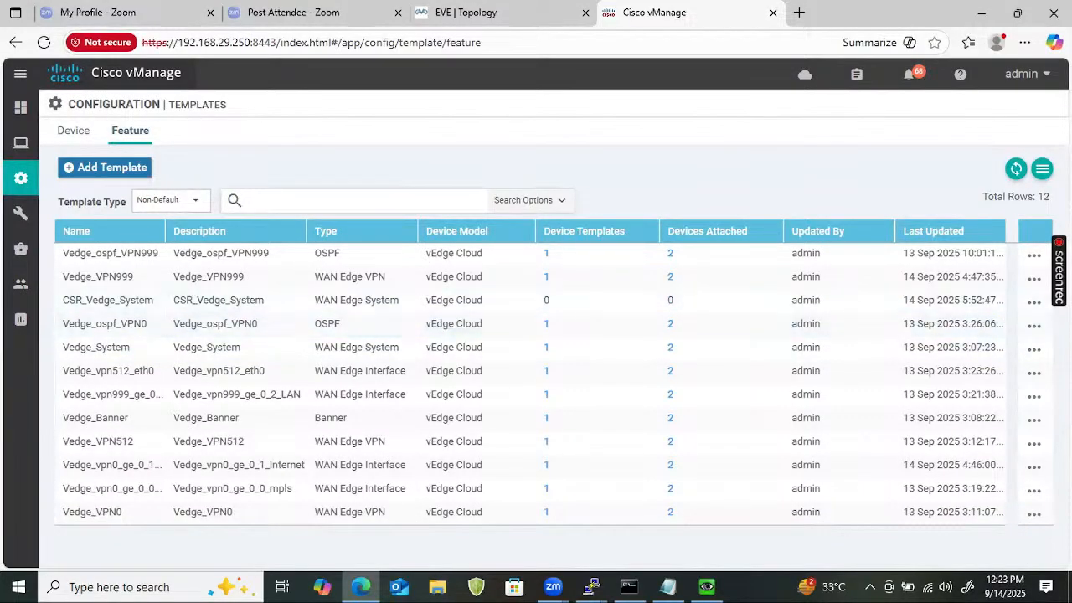
Add CSR1000v to CSR_Vedge_System's device models alongside vEdge Cloud.
left_click(1032, 305)
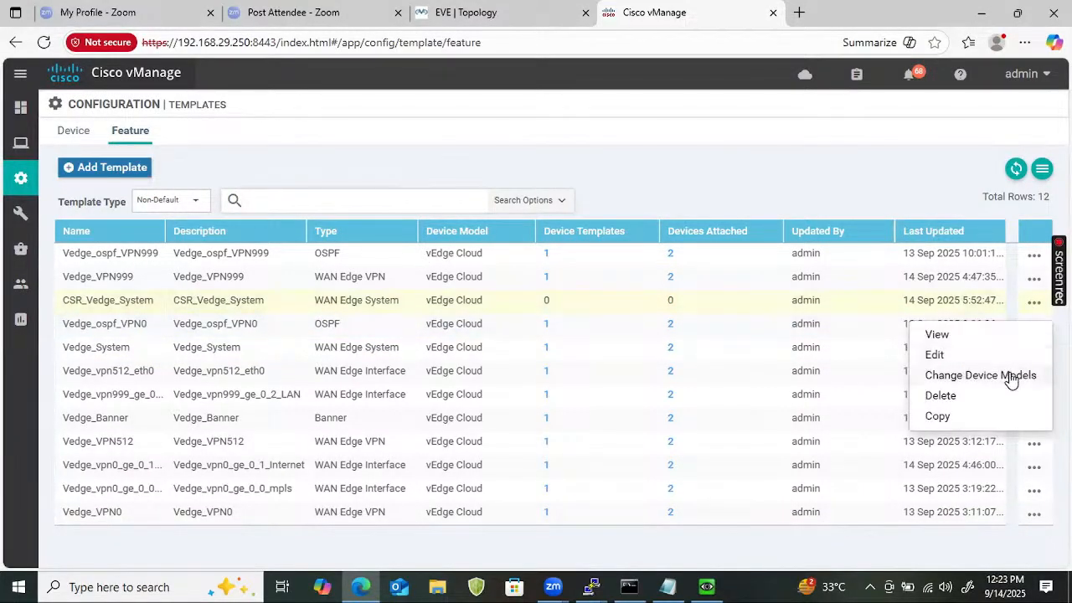
left_click(1014, 376)
left_click(346, 299)
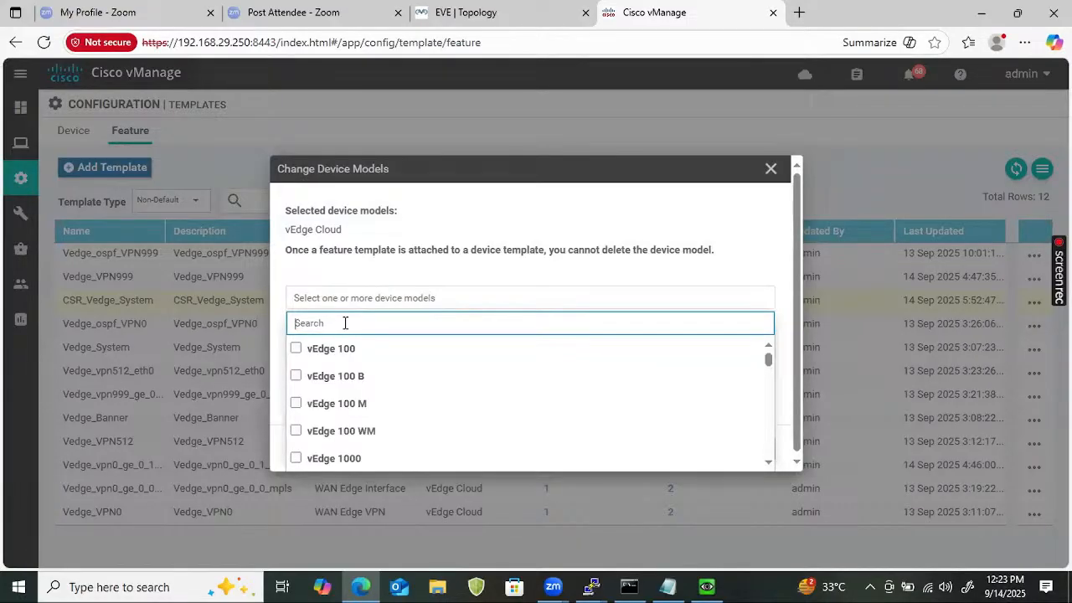
type("CSE")
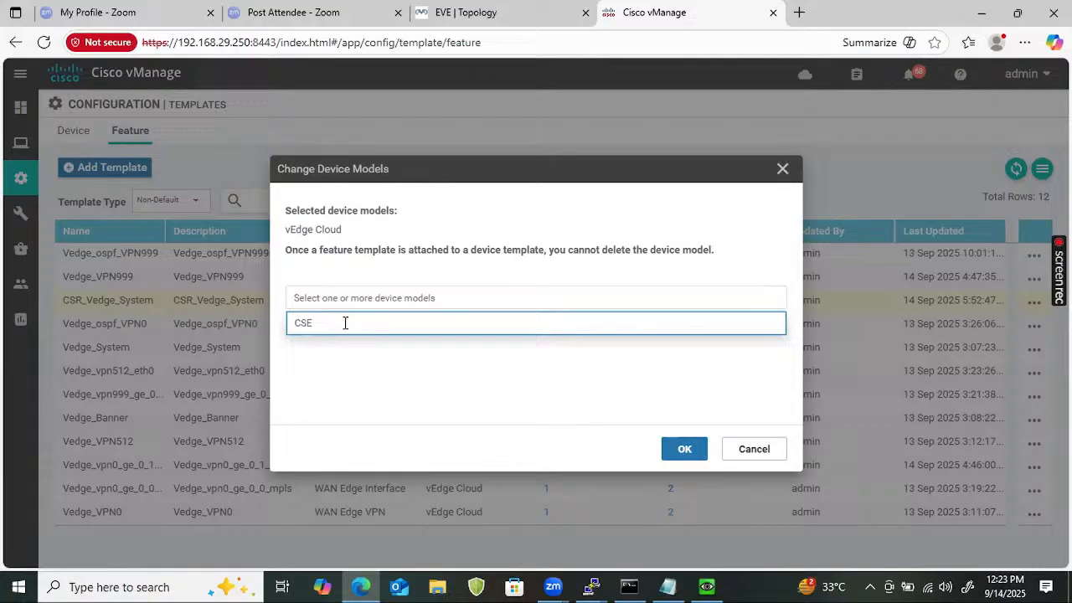
key("BackSpace")
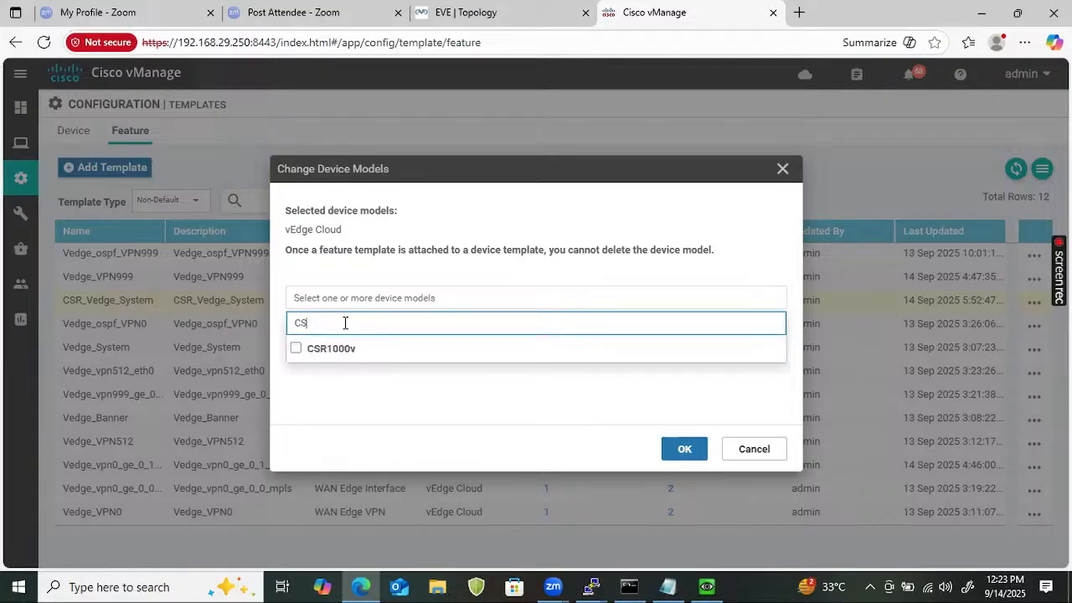
type("R")
left_click(295, 349)
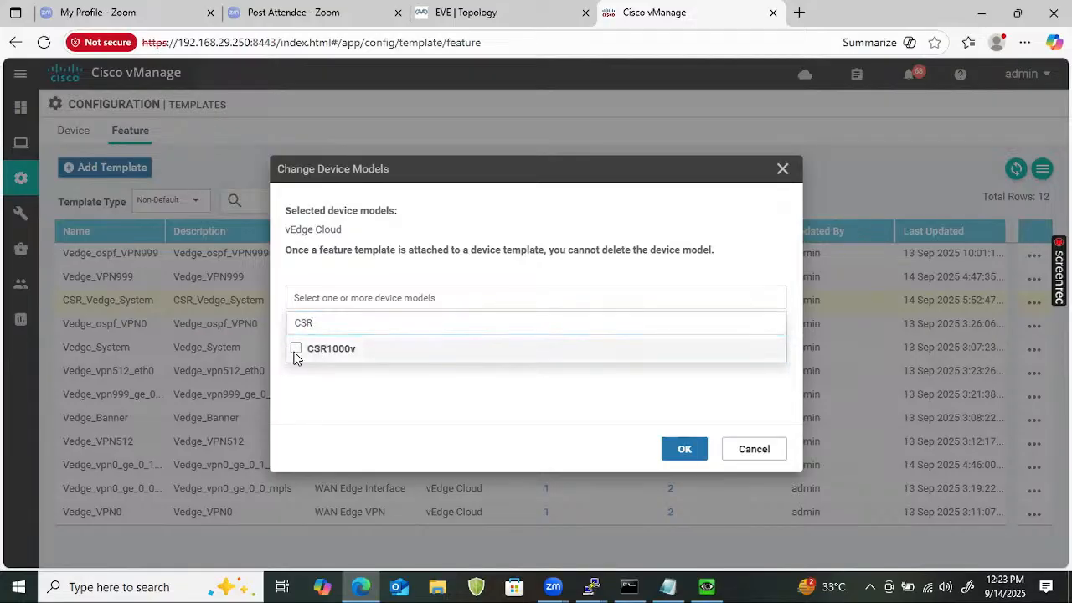
left_click(679, 450)
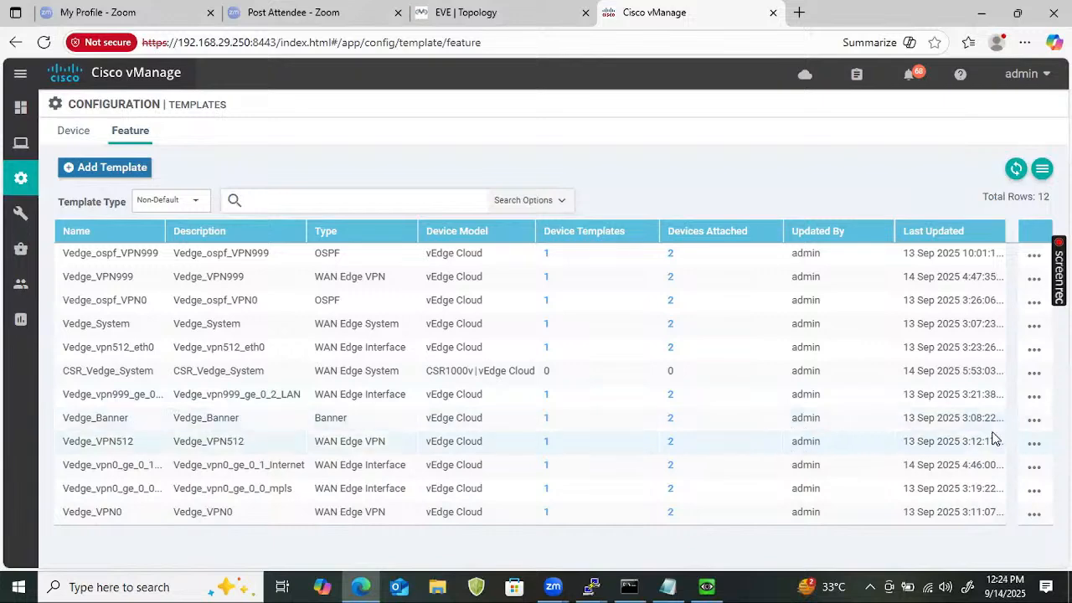
left_click(1036, 422)
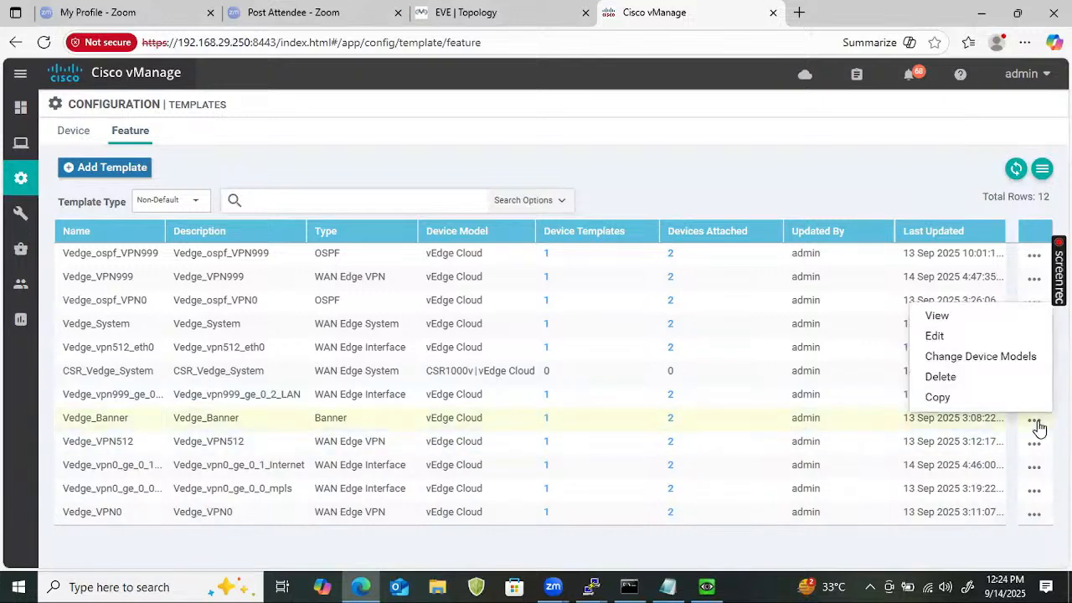
Copy Vedge_Banner as CSR_Cedge_Banner, with CSR_Cedge_Banner as its description.
left_click(937, 397)
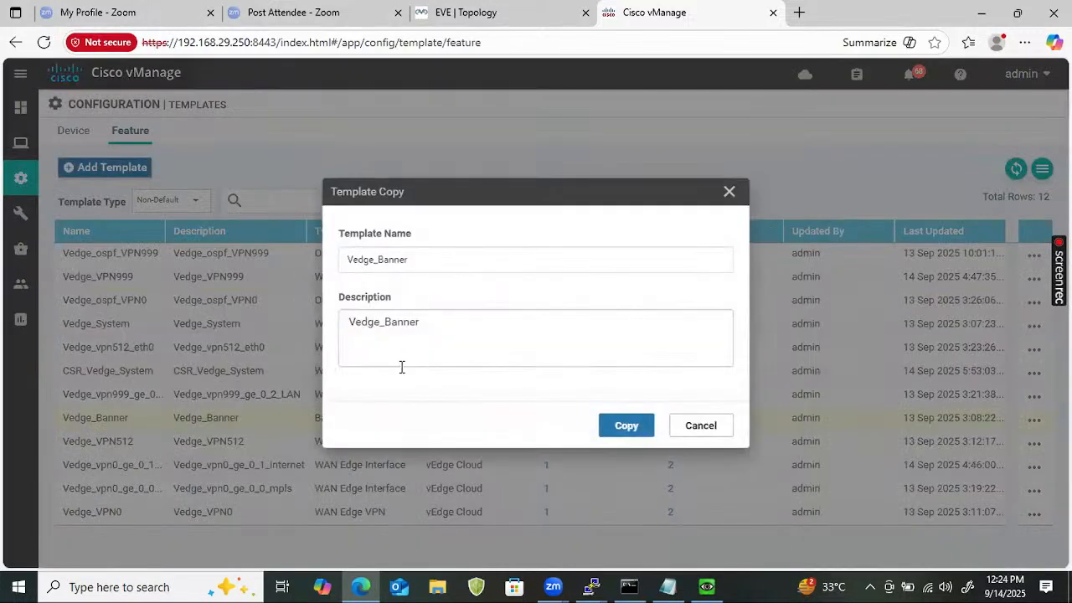
left_click(347, 259)
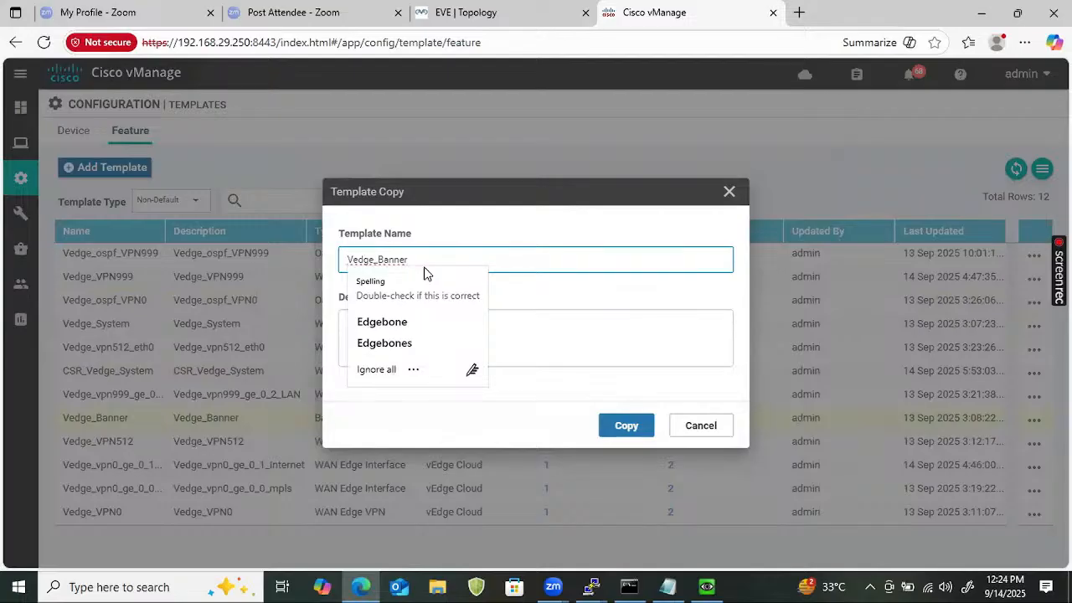
type("CSR_")
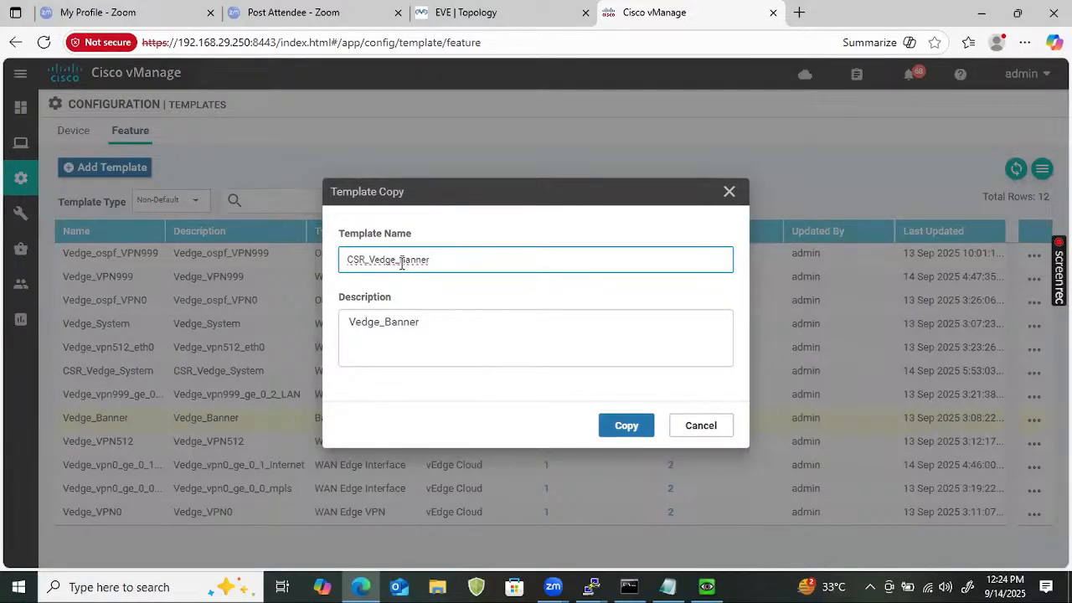
key("BackSpace")
type("C")
key("ctrl+a")
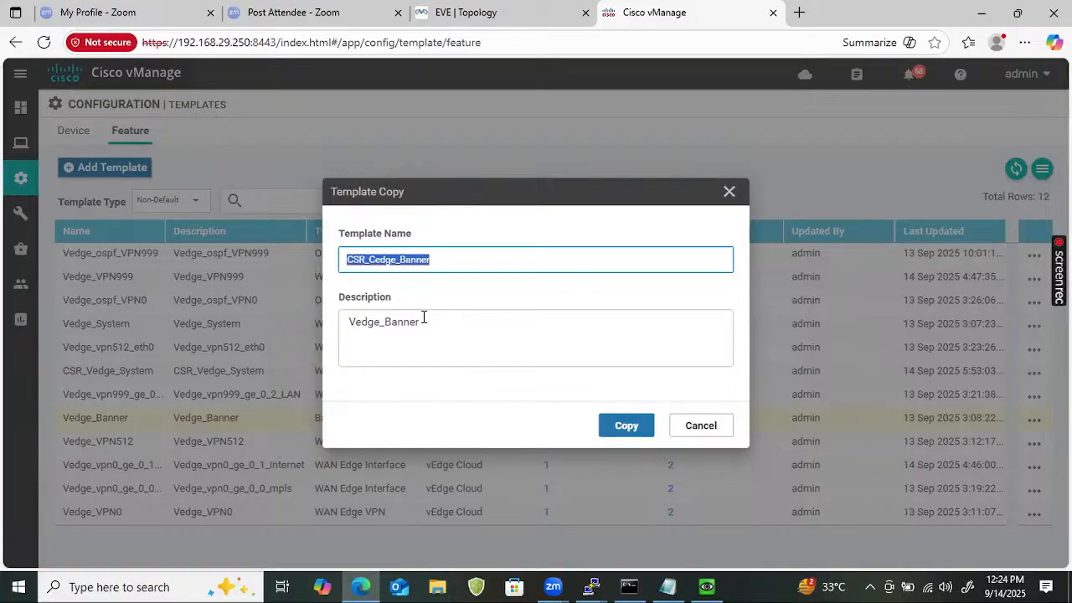
left_click_drag(423, 319, 358, 304)
key("ctrl+v")
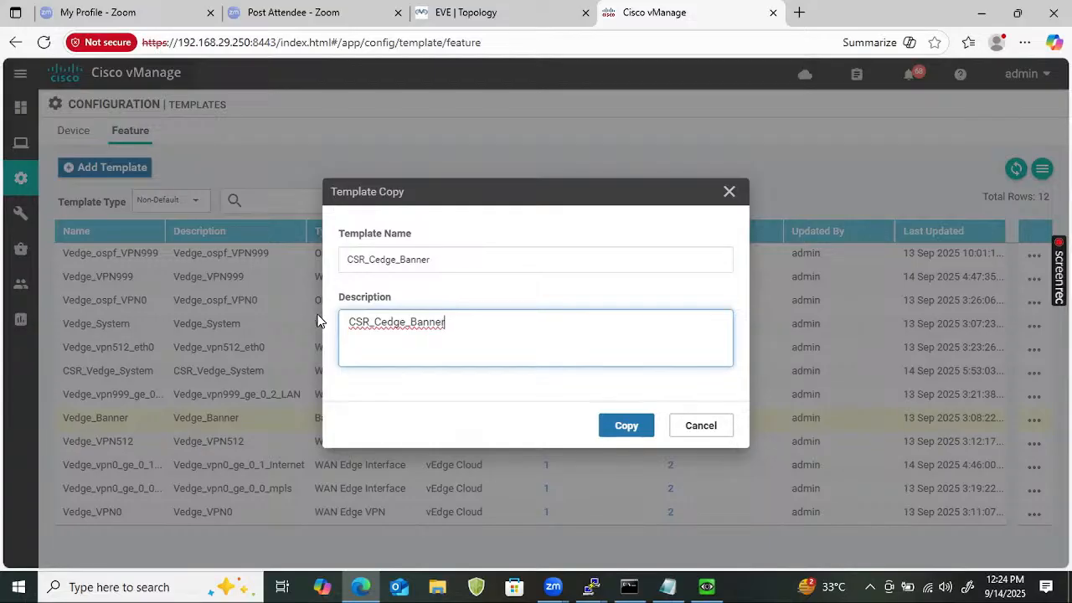
left_click(611, 425)
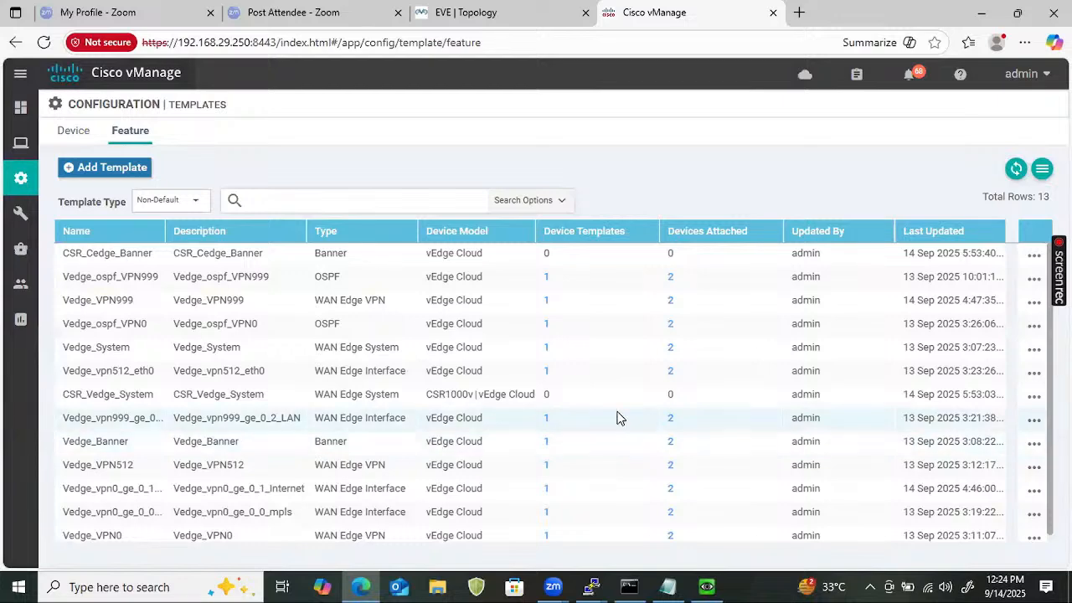
Add CSR1000v to CSR_Cedge_Banner's device models alongside vEdge Cloud.
left_click(1035, 254)
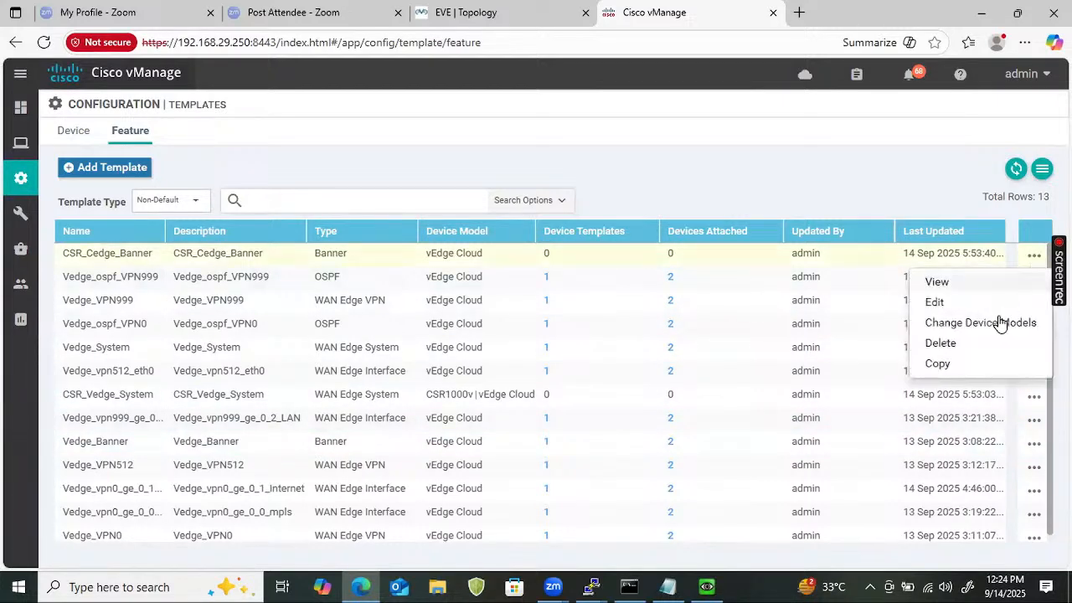
left_click(955, 324)
left_click(421, 300)
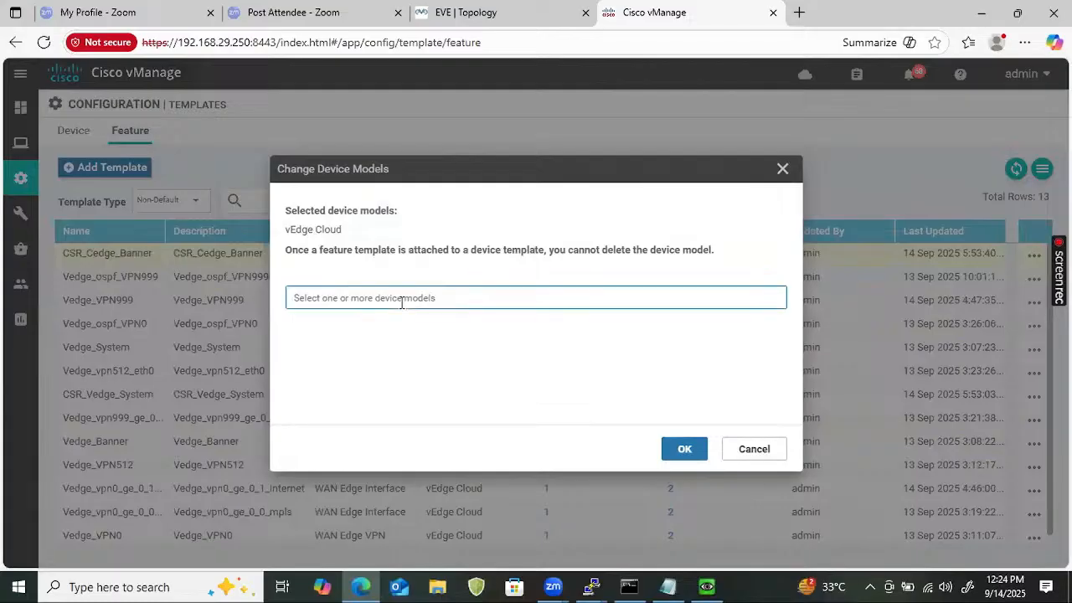
left_click(387, 332)
type("v")
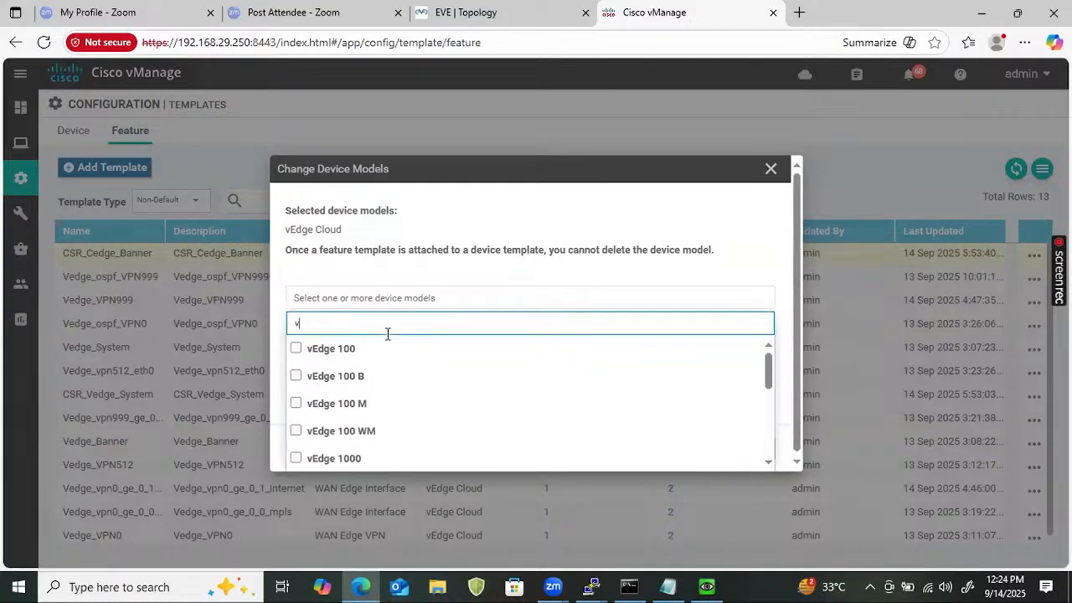
type("ed")
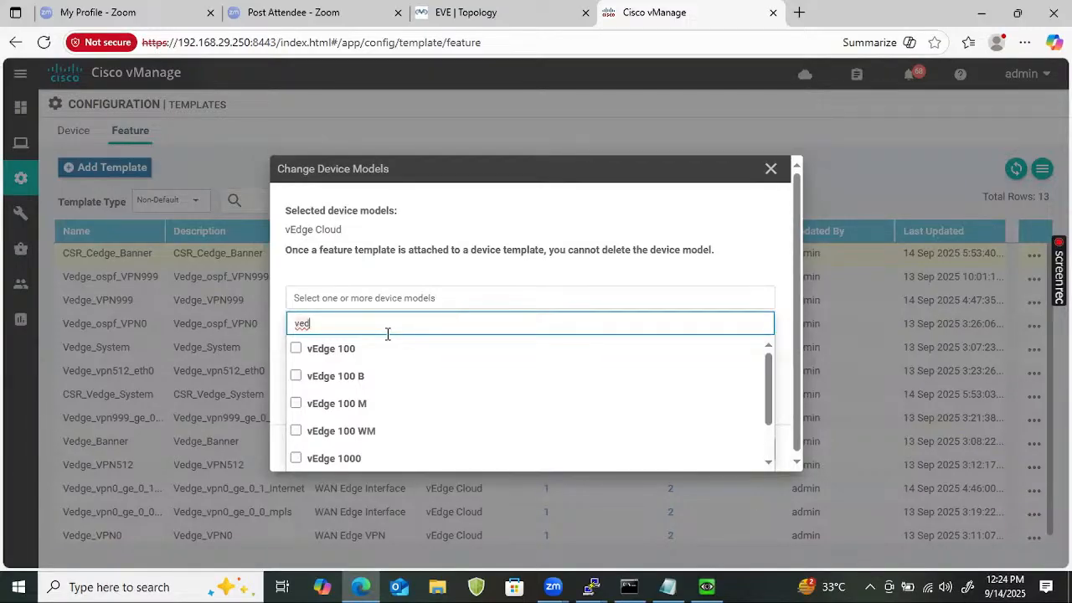
left_click_drag(768, 385, 730, 280)
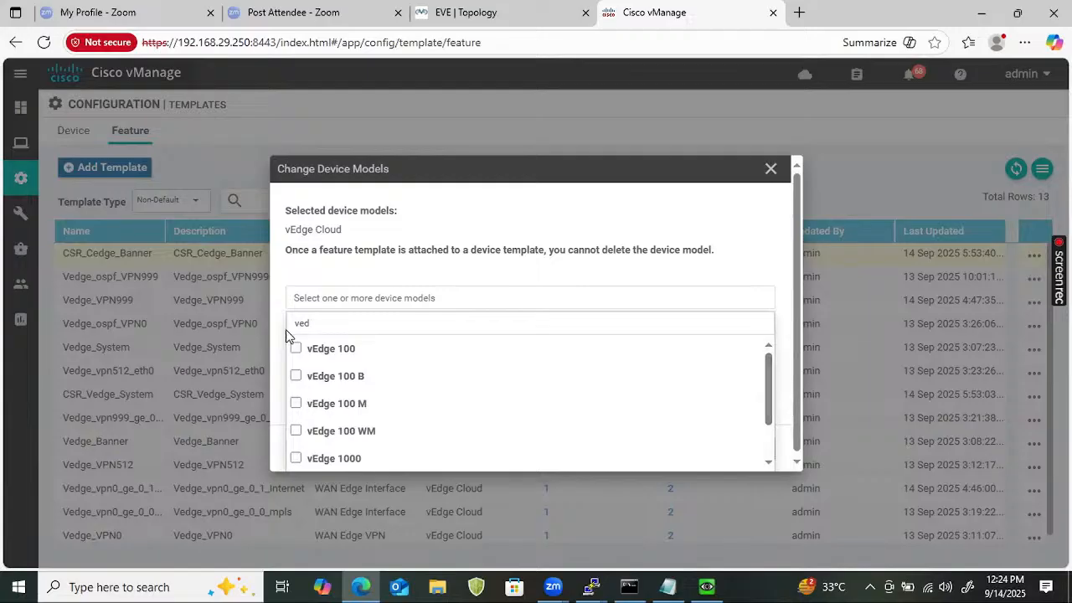
double_click(376, 324)
type("CSR")
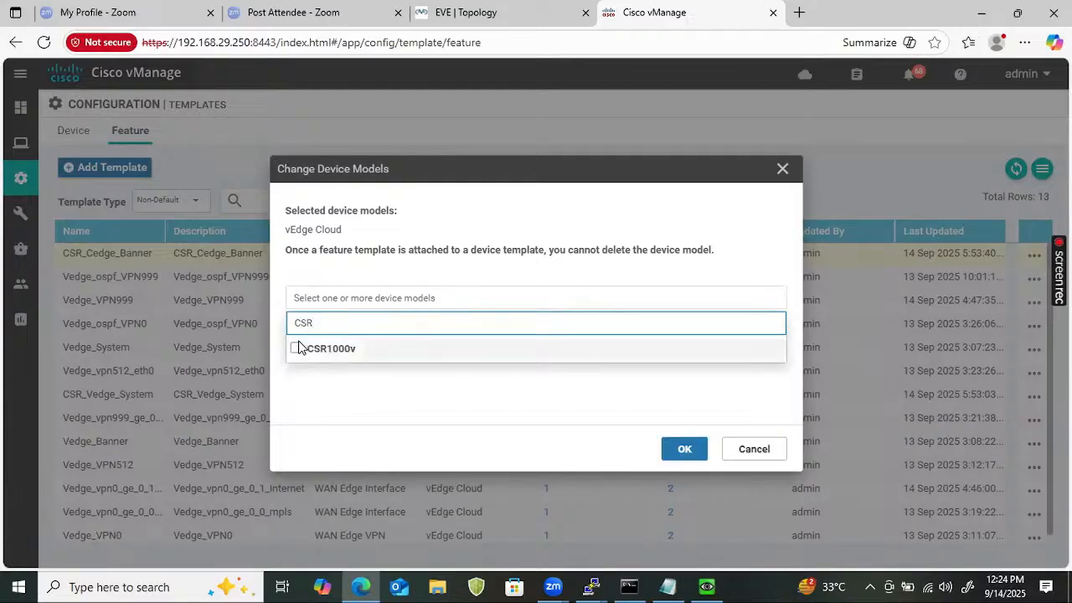
left_click(300, 348)
left_click(683, 449)
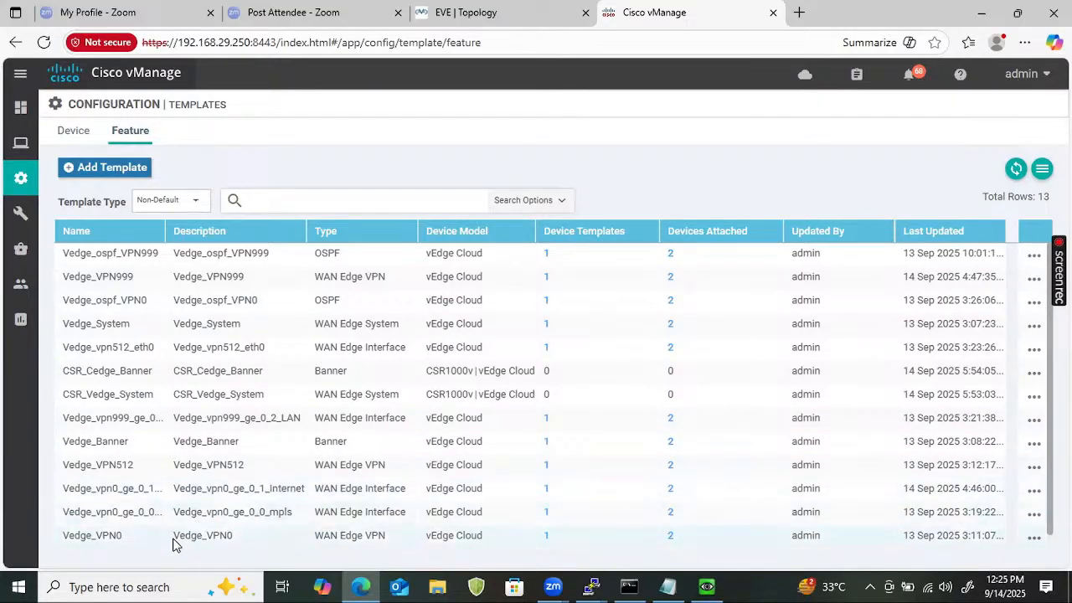
Start a copy of Vedge_VPN0 named CSR_Cedge_VPN0, pasting the same name into its description.
left_click(1034, 538)
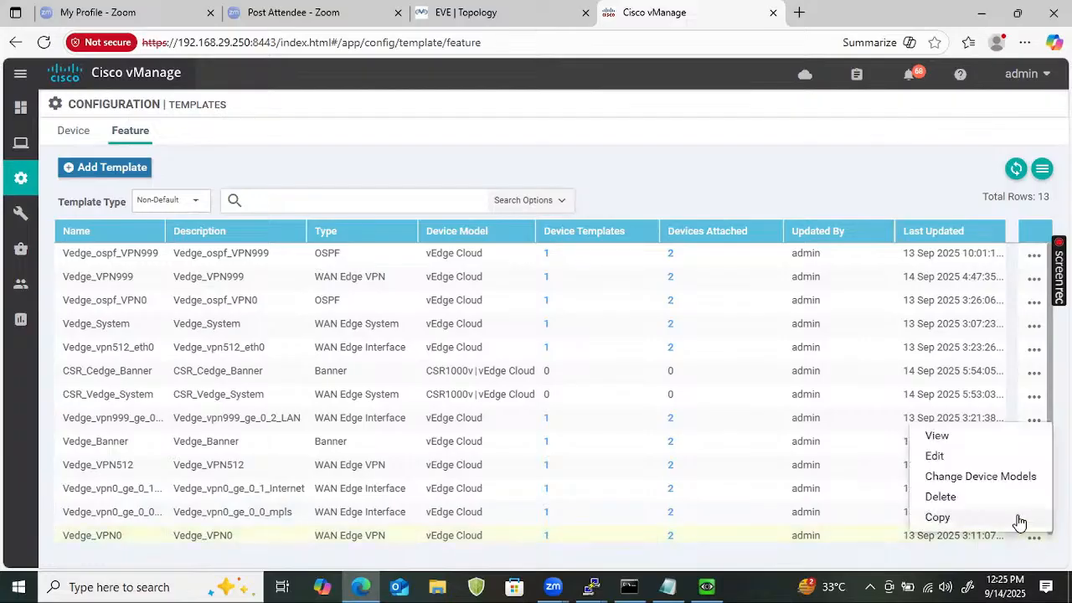
left_click(939, 518)
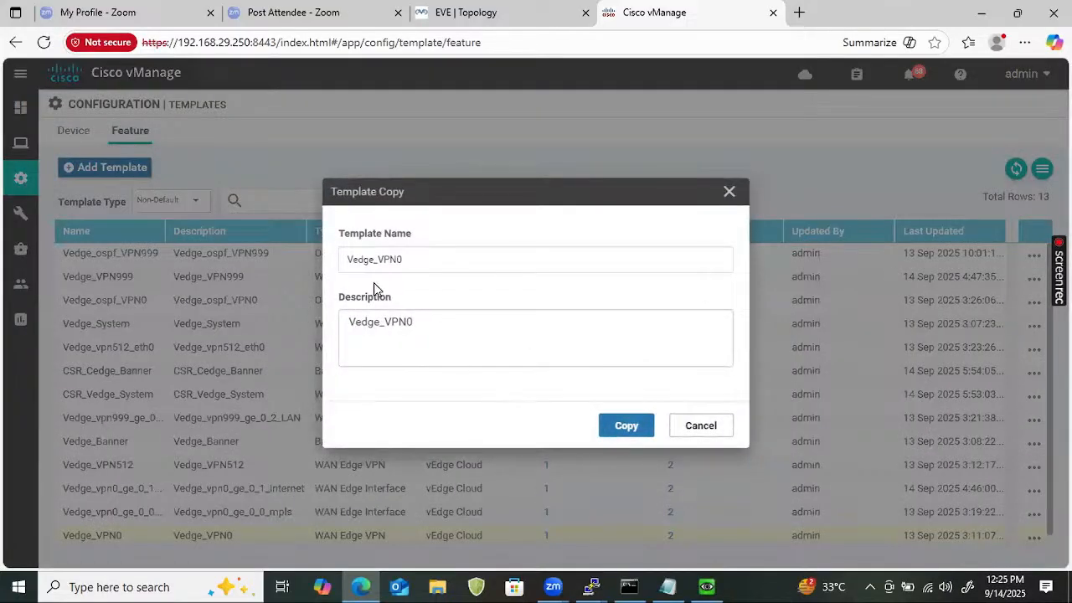
left_click(350, 266)
type("CSR")
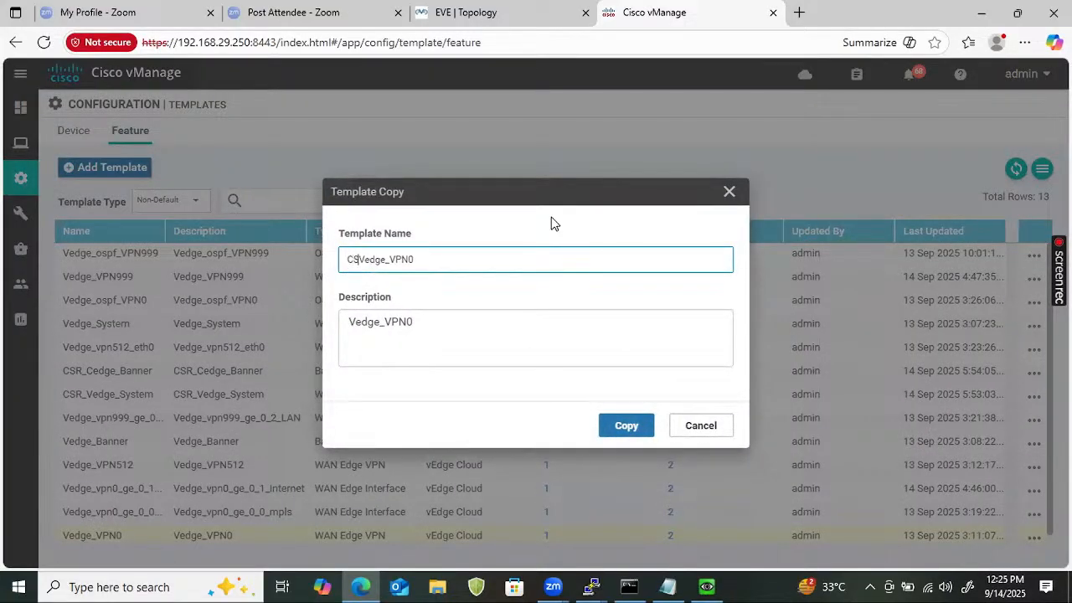
type("_")
key("BackSpace")
type("C")
key("BackSpace")
key("BackSpace")
type("Ce")
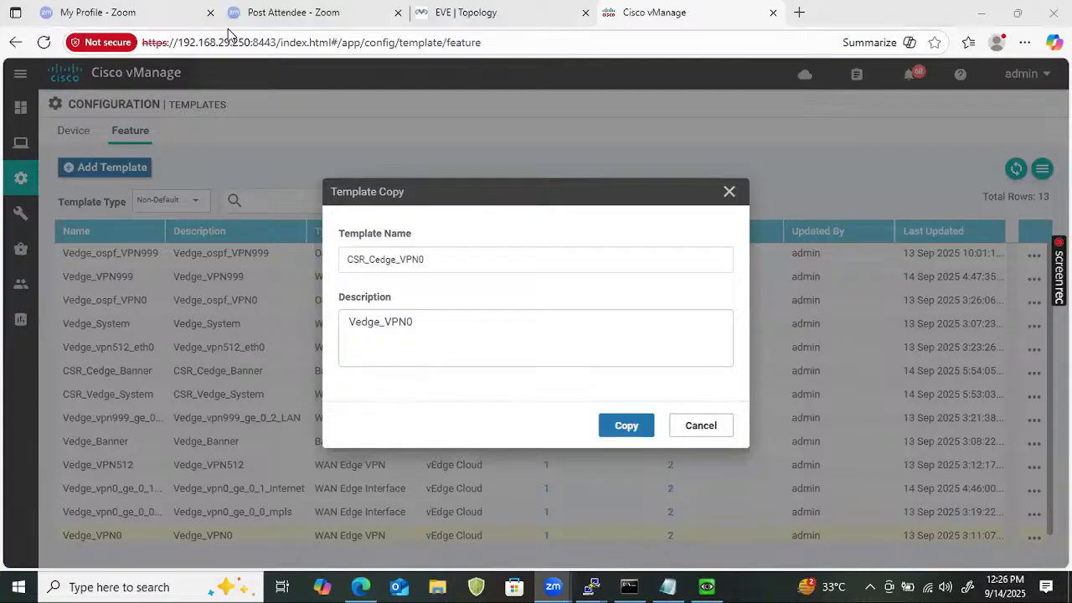
double_click(439, 253)
double_click(442, 327)
key("ctrl+v")
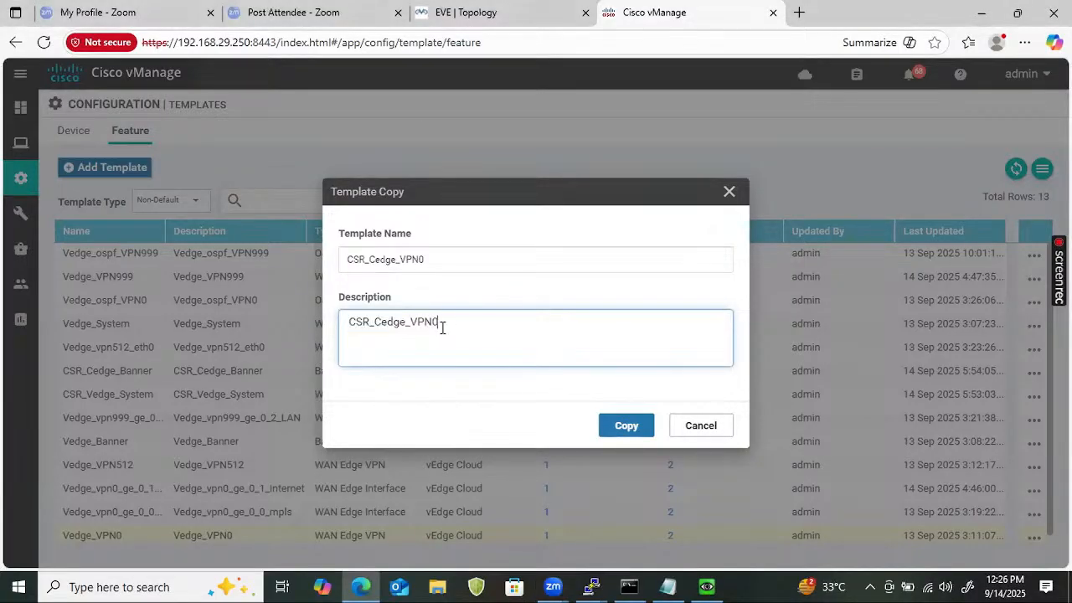
Save the CSR_Cedge_VPN0 copy and add CSR1000v to its device models.
left_click(627, 427)
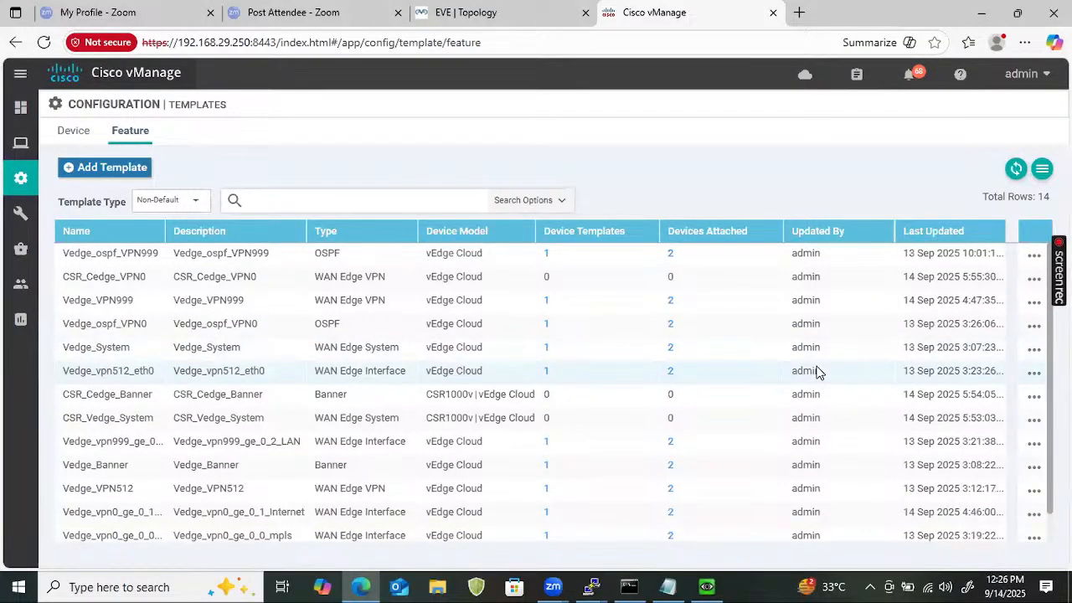
left_click(1034, 279)
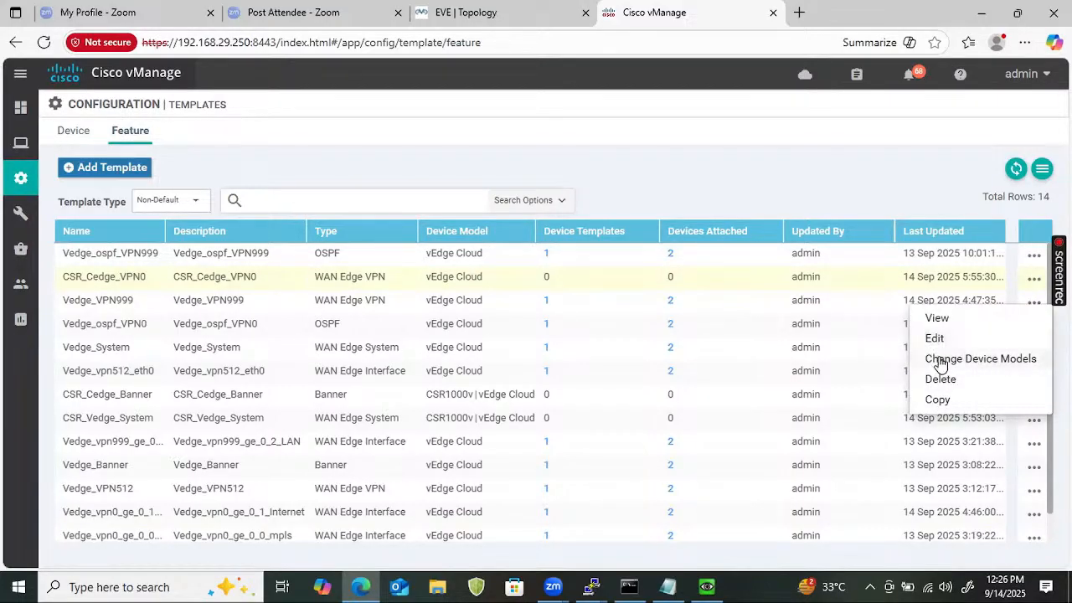
left_click(937, 359)
left_click(437, 301)
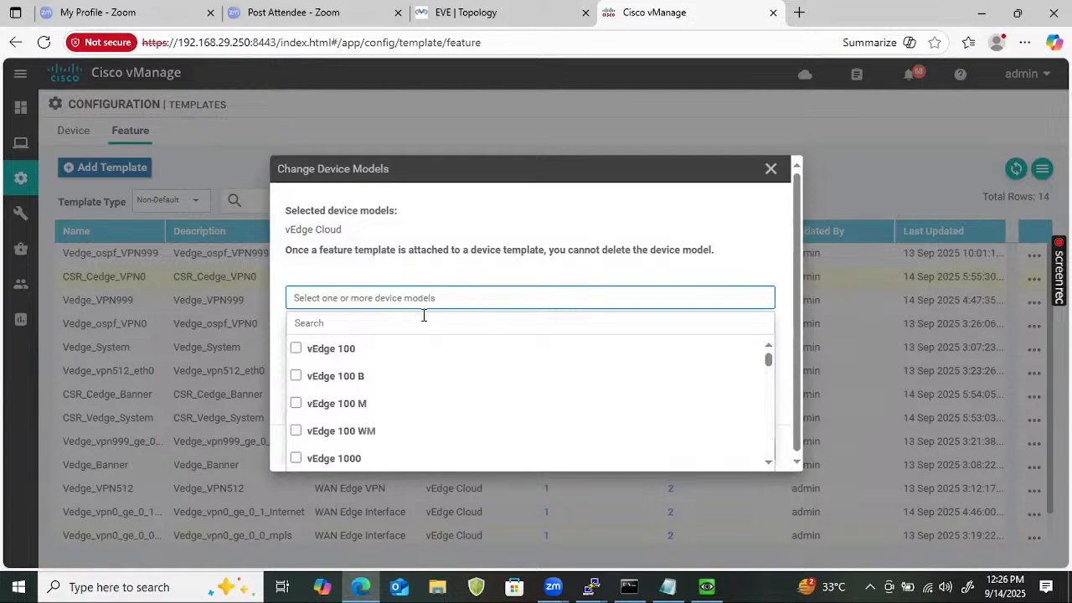
type("c")
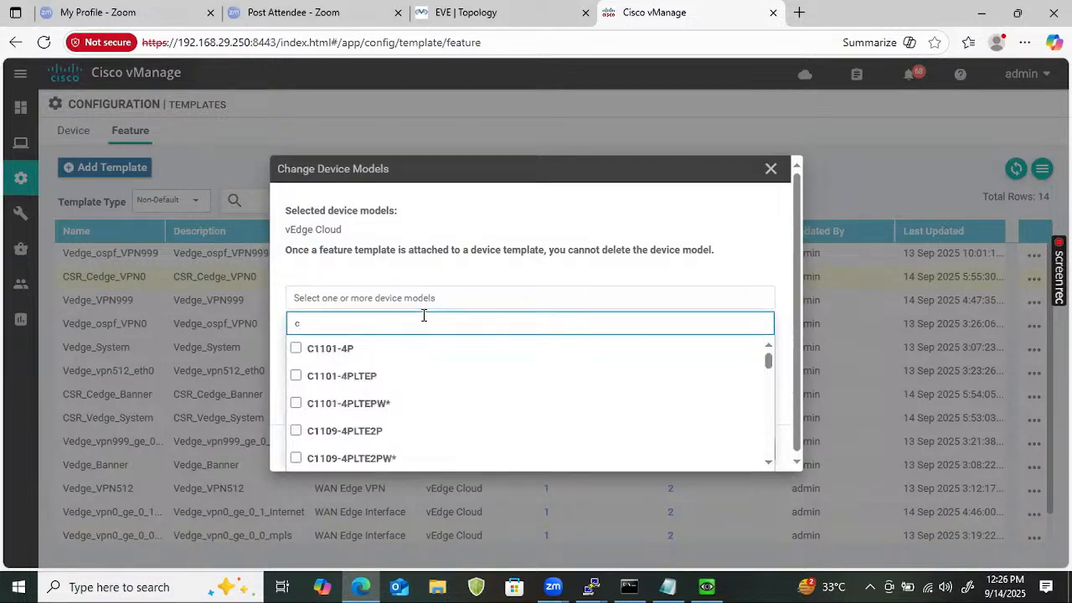
type("sr")
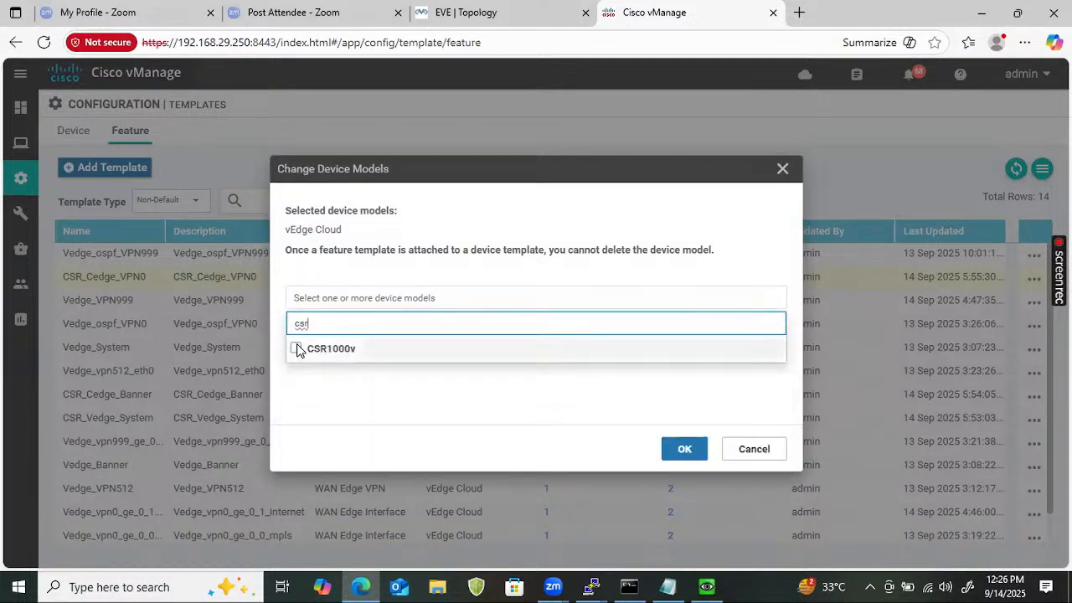
left_click(296, 348)
left_click(688, 457)
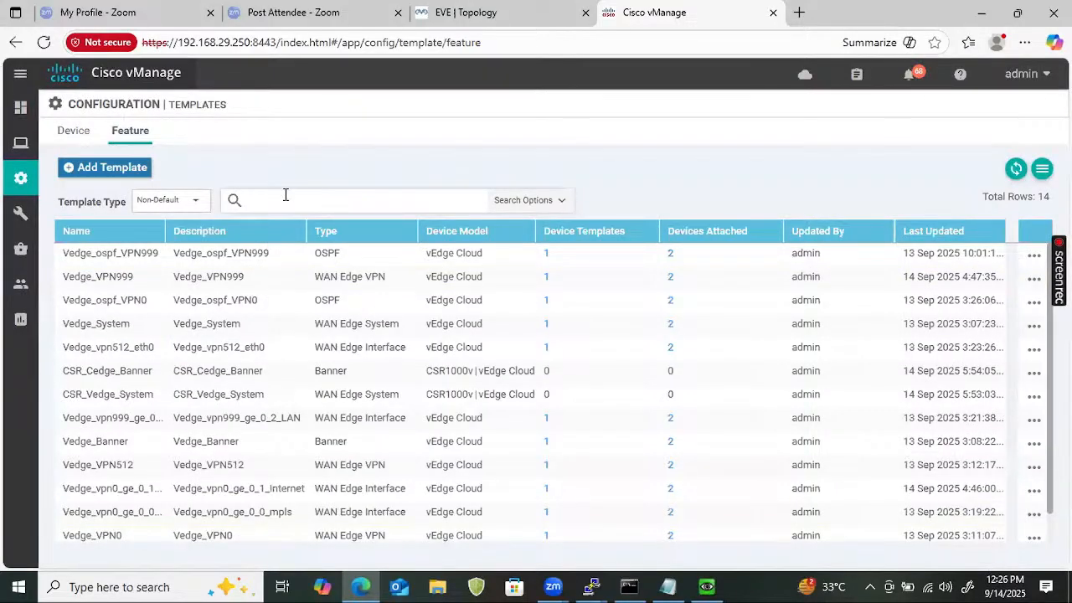
Filter the feature template list with the search term 'vpn'.
left_click(285, 195)
type("vpn")
key("Return")
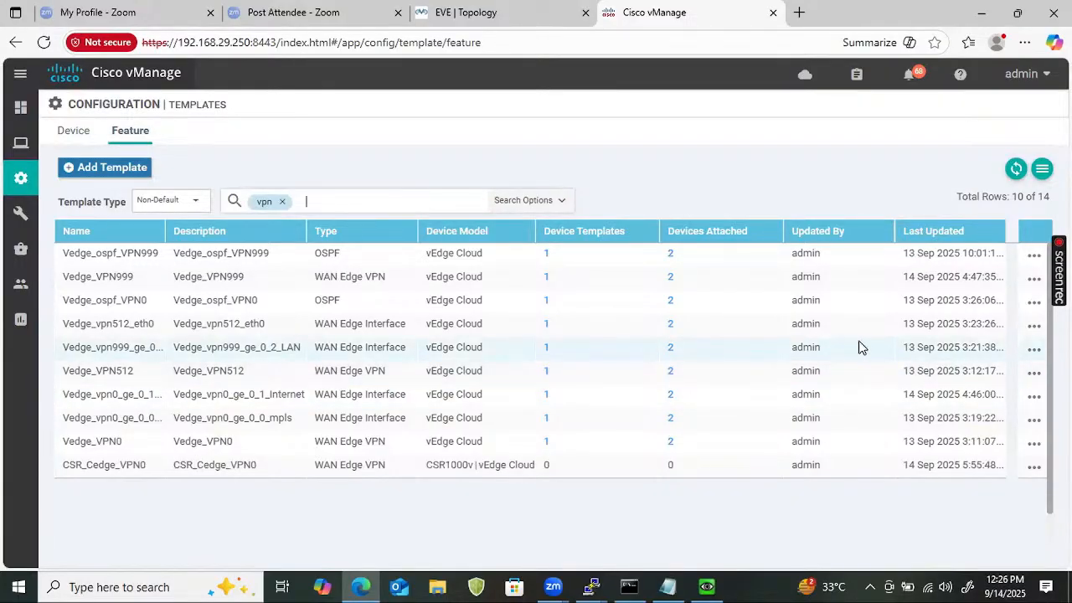
Copy Vedge_VPN512 as CSR_Cedge_VPN512, with CSR_Cedge_VPN512 as its description.
left_click(1035, 374)
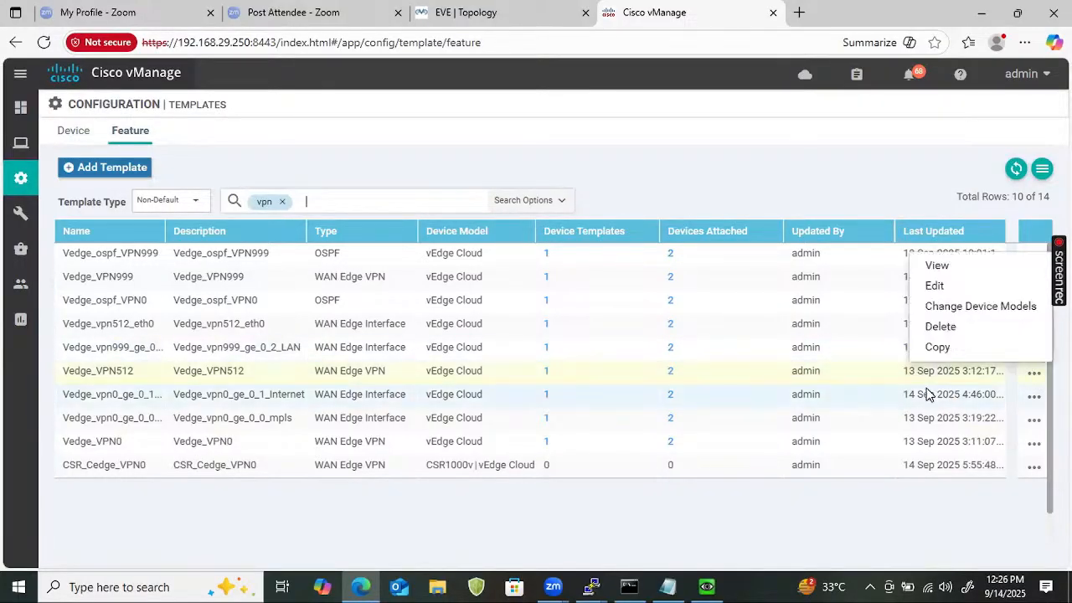
left_click(949, 350)
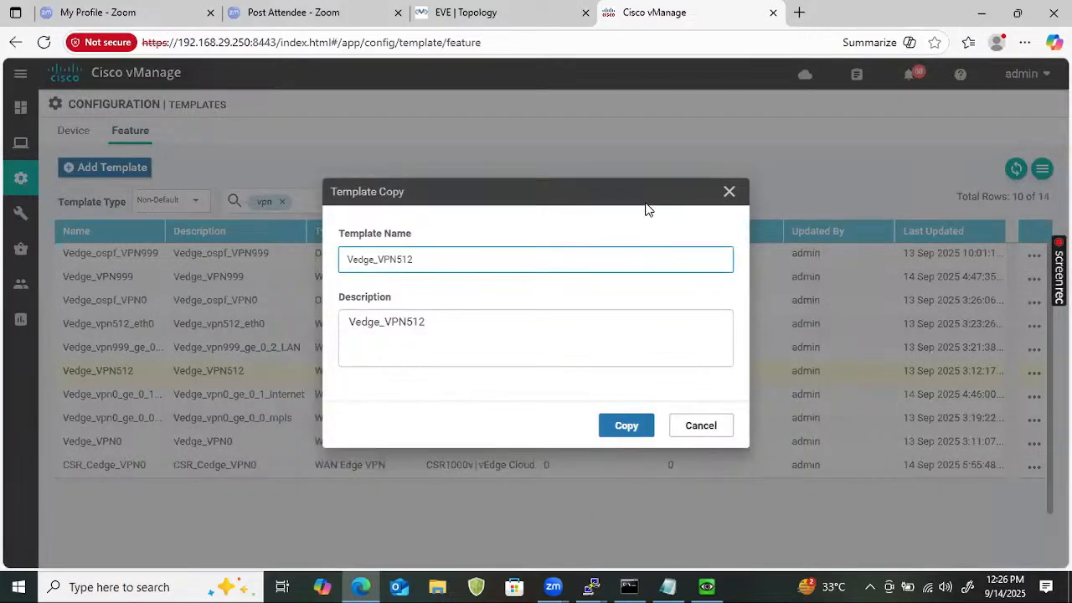
type("CSR_")
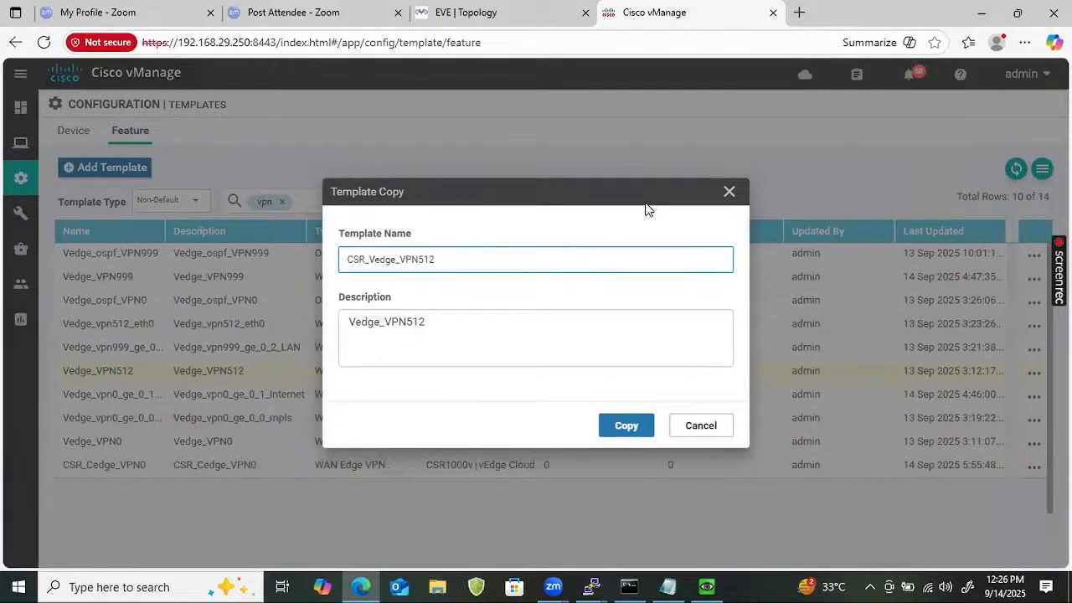
key("BackSpace")
type("C")
key("ctrl+a")
key("ctrl+c")
left_click(519, 328)
key("ctrl+a")
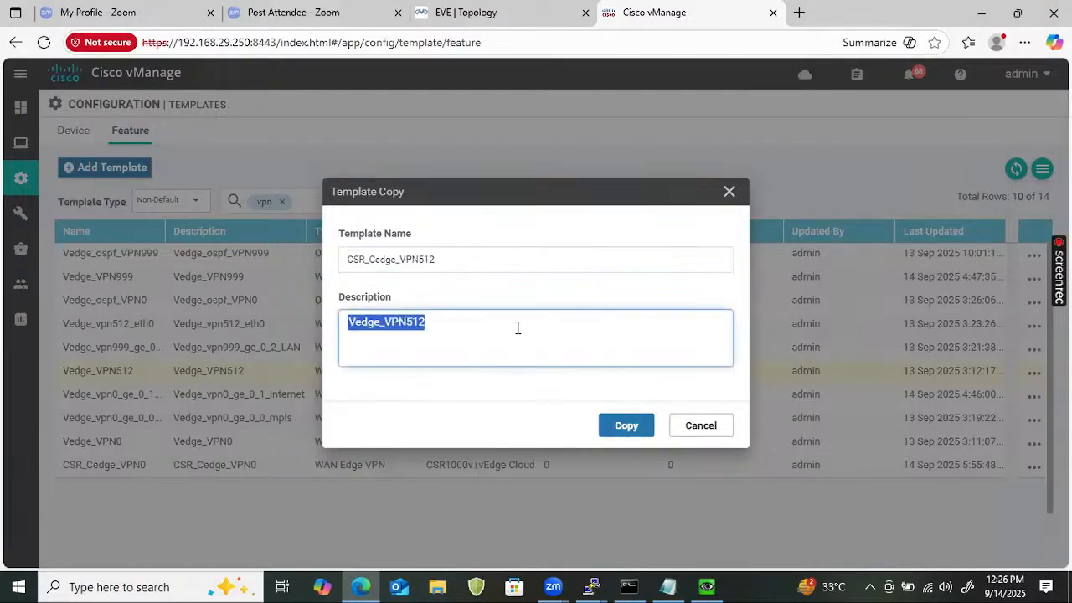
key("ctrl+v")
left_click(624, 423)
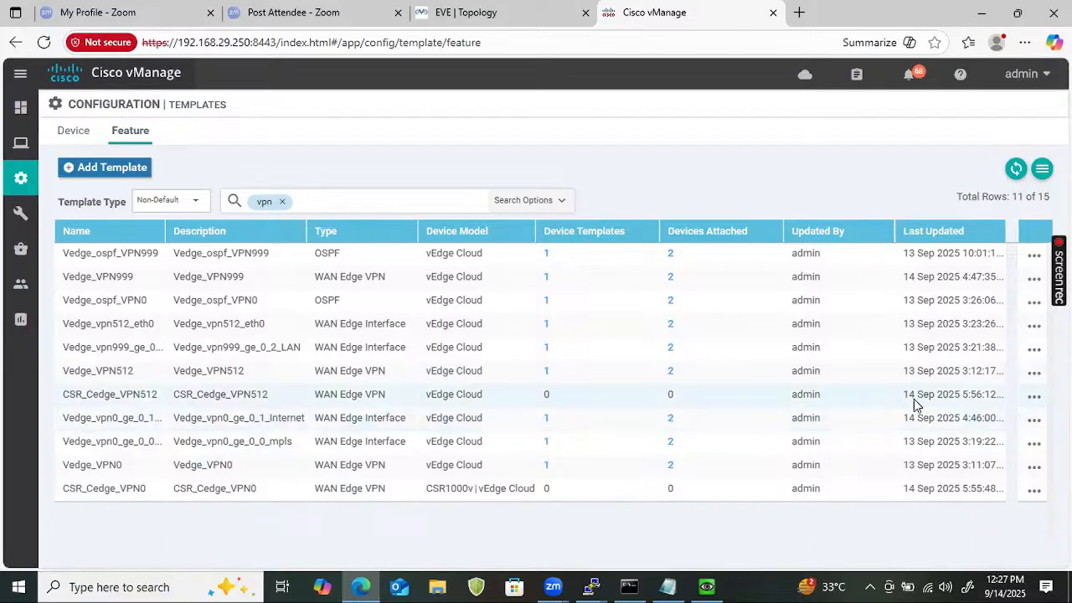
Add CSR1000v to CSR_Cedge_VPN512's device models alongside vEdge Cloud.
left_click(1032, 399)
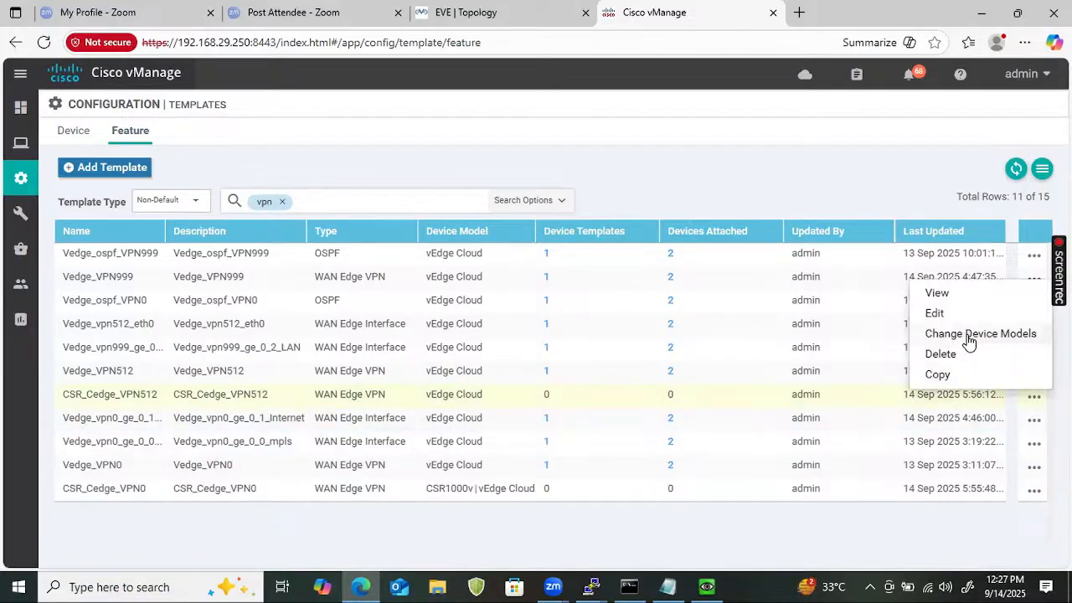
left_click(965, 334)
left_click(452, 299)
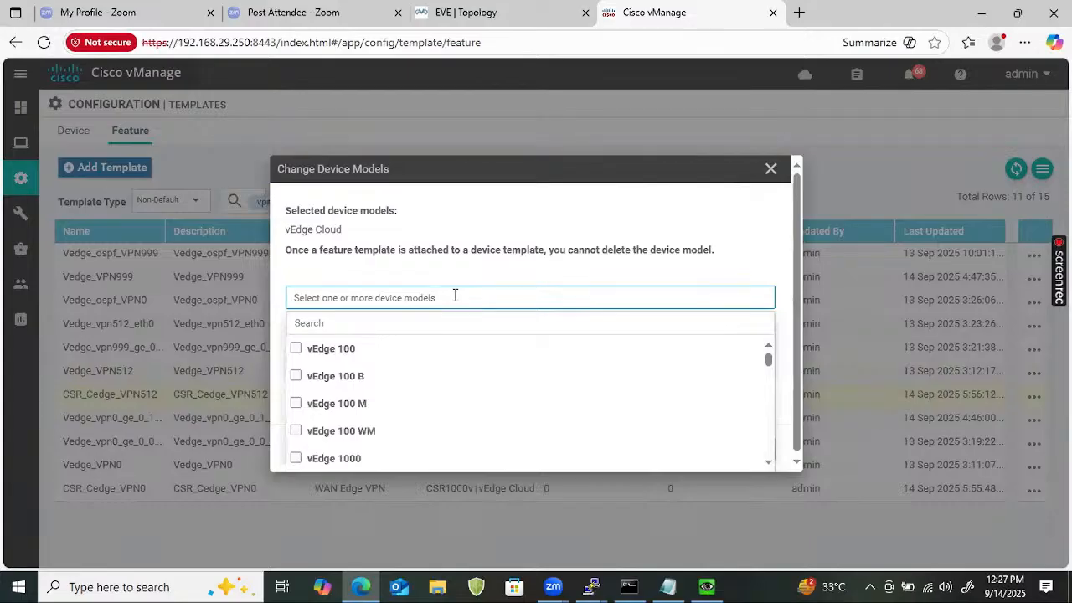
left_click(431, 323)
type("CSR")
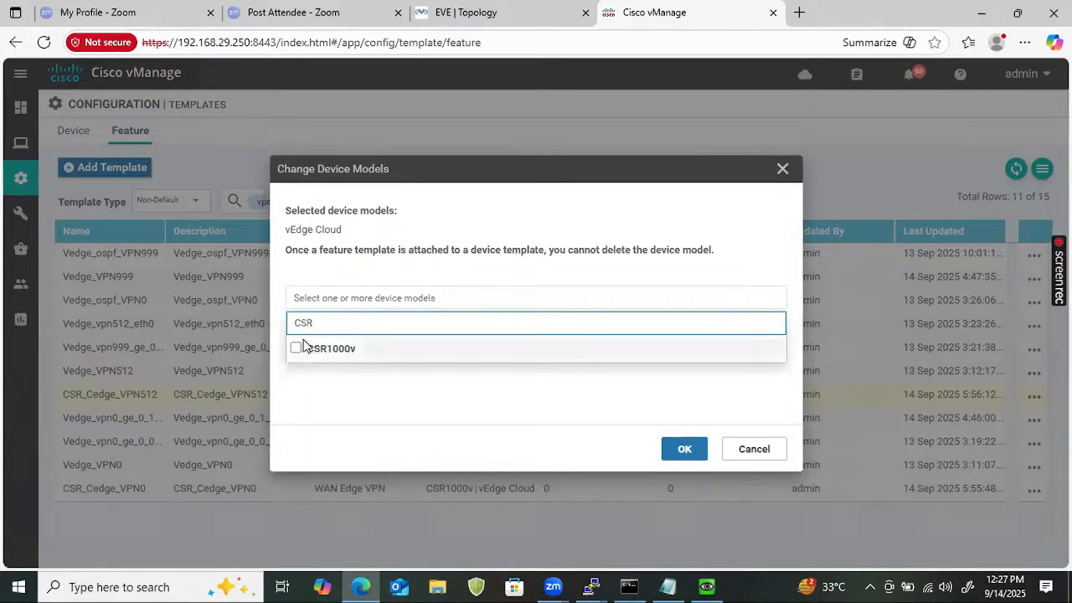
left_click(296, 348)
left_click(685, 451)
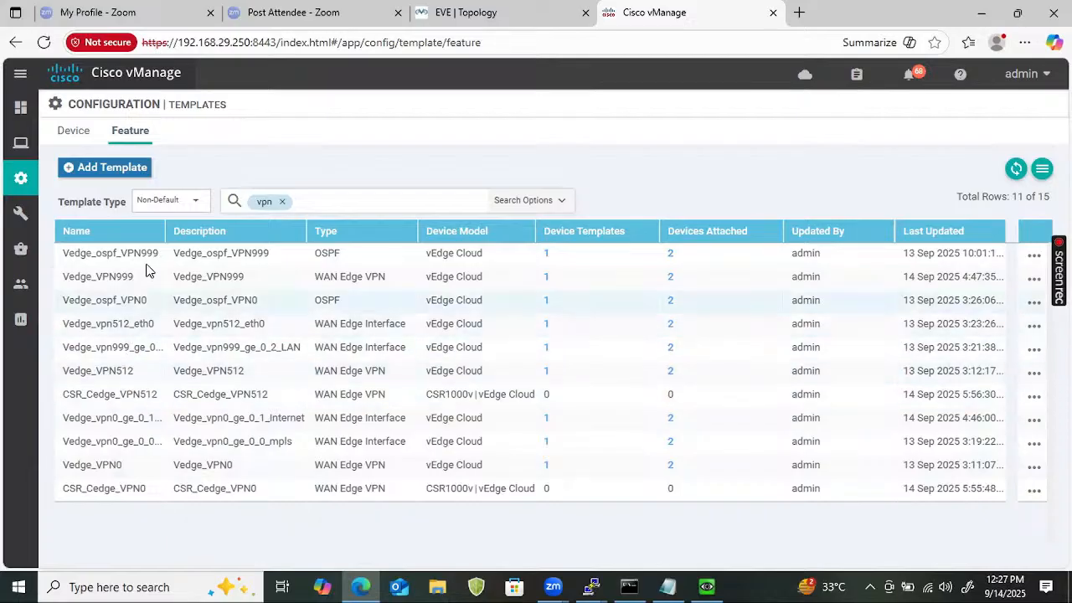
left_click(1035, 279)
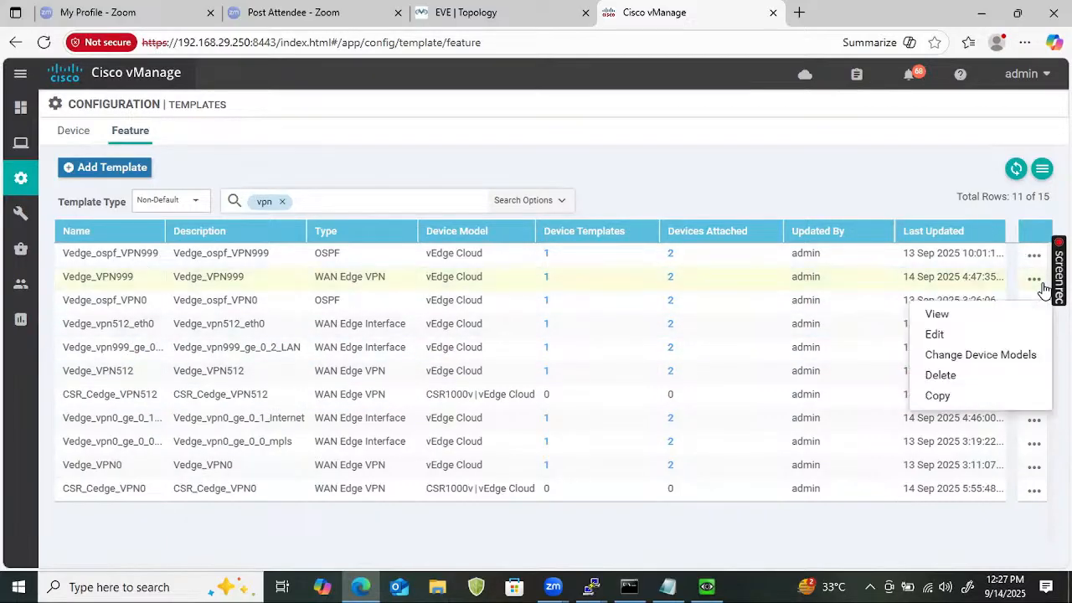
Copy Vedge_VPN999 as CSR_Cedge_VPN999, with CSR_Cedge_VPN999 as its description.
left_click(967, 399)
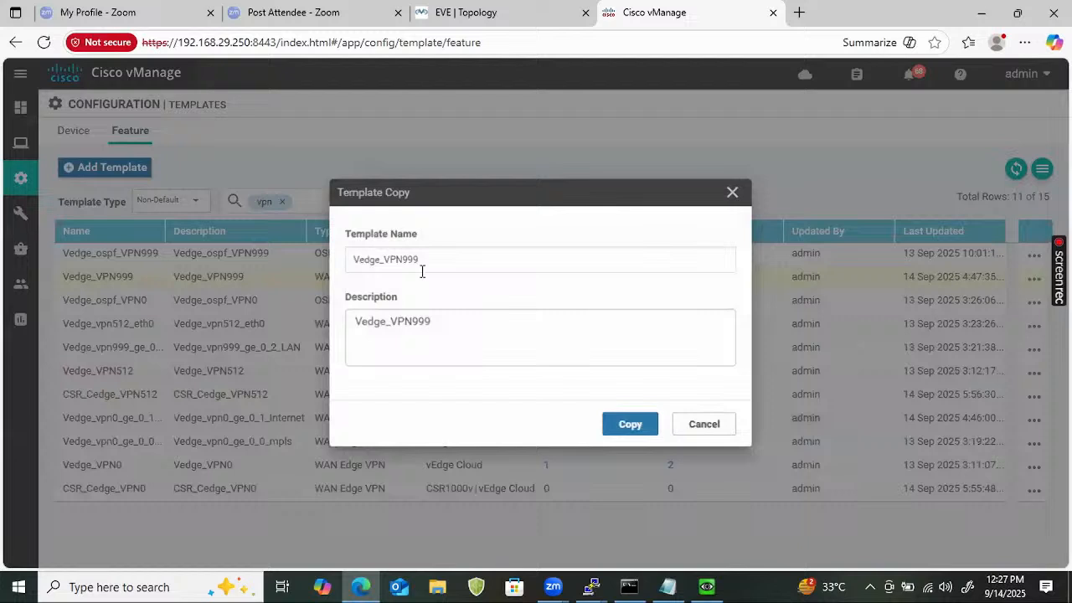
left_click(347, 259)
type("CSR")
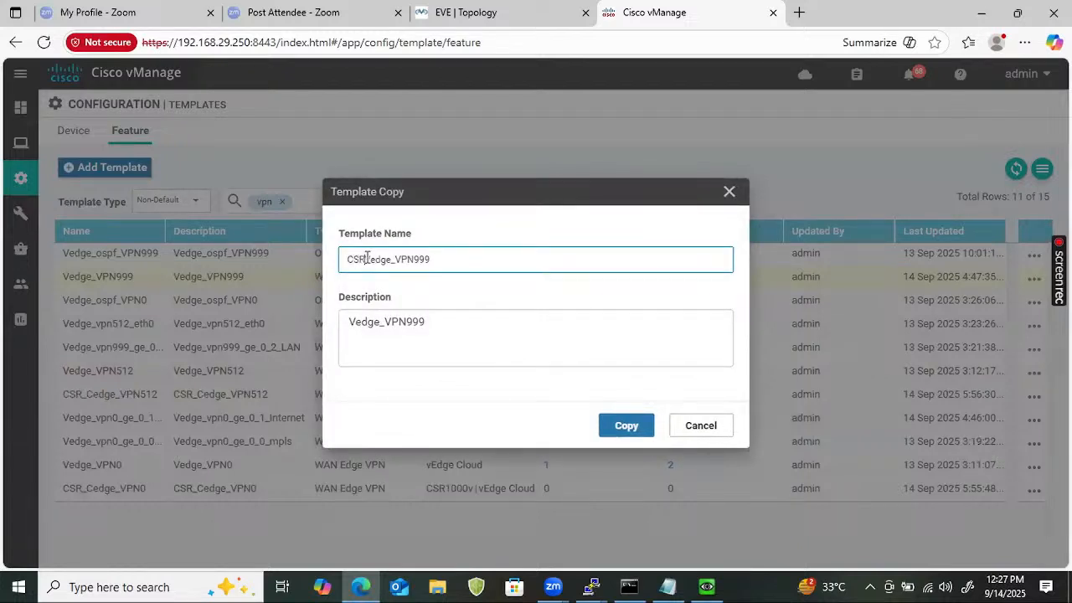
type("_")
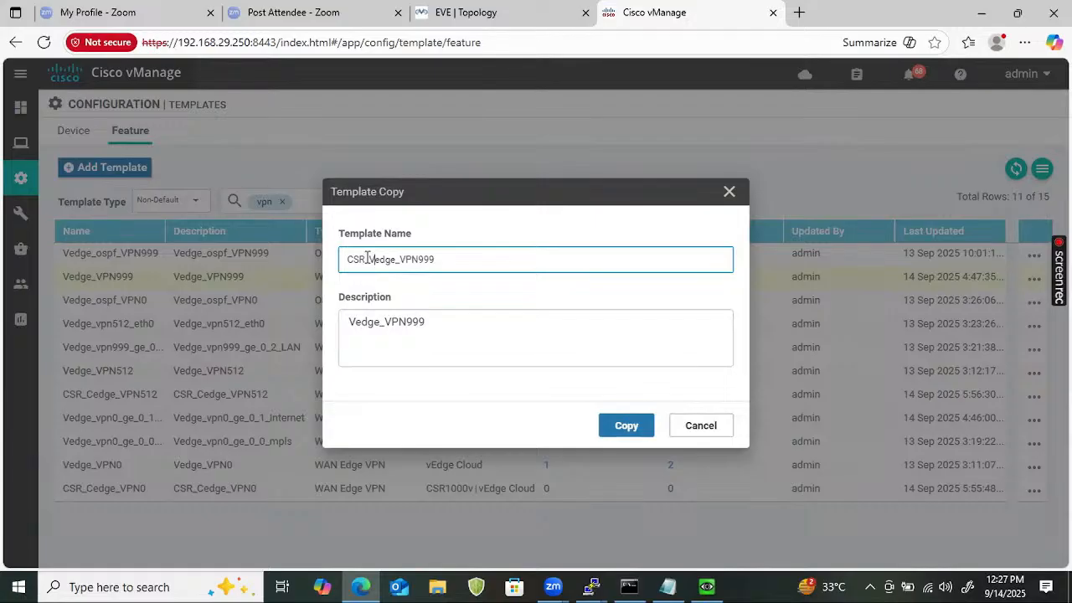
key("Delete")
type("C")
double_click(463, 265)
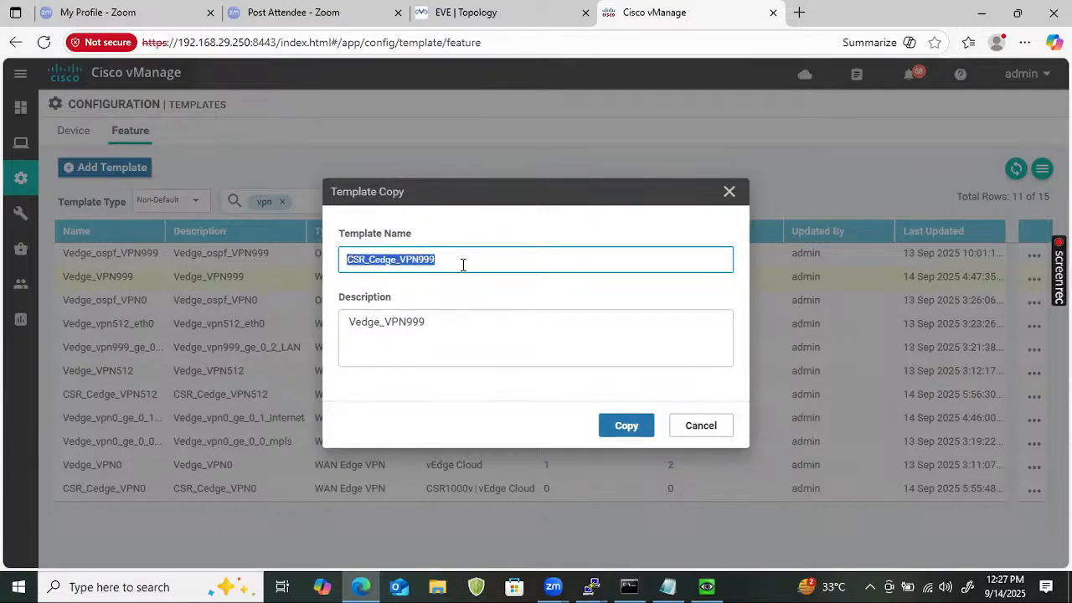
double_click(455, 311)
key("ctrl+v")
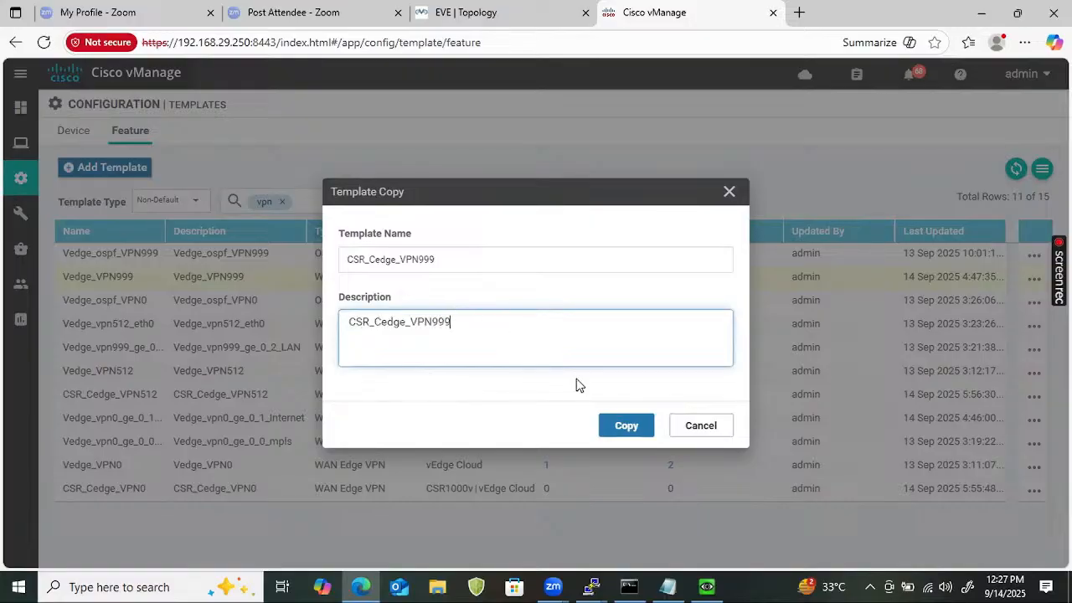
left_click(628, 428)
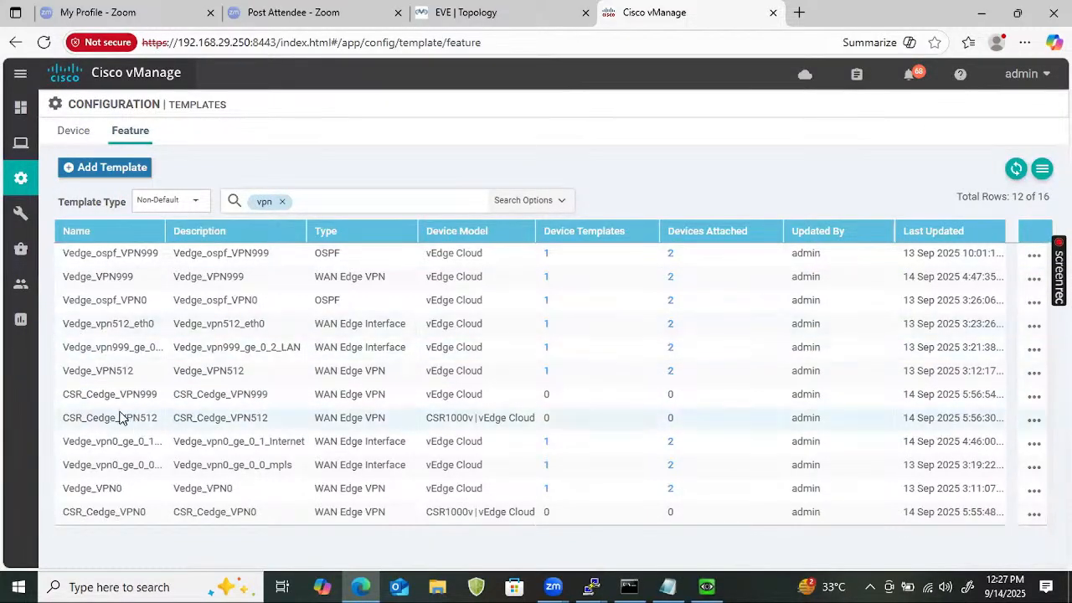
left_click(1035, 397)
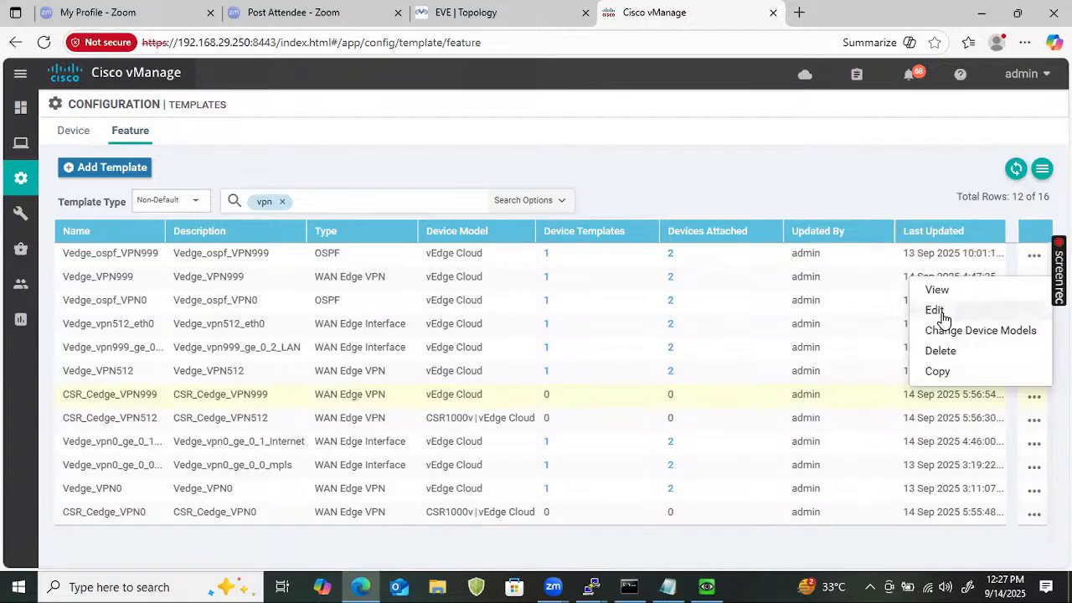
Add CSR1000v as a device model of CSR_Cedge_VPN999, then delete the vpn filter chip.
left_click(950, 334)
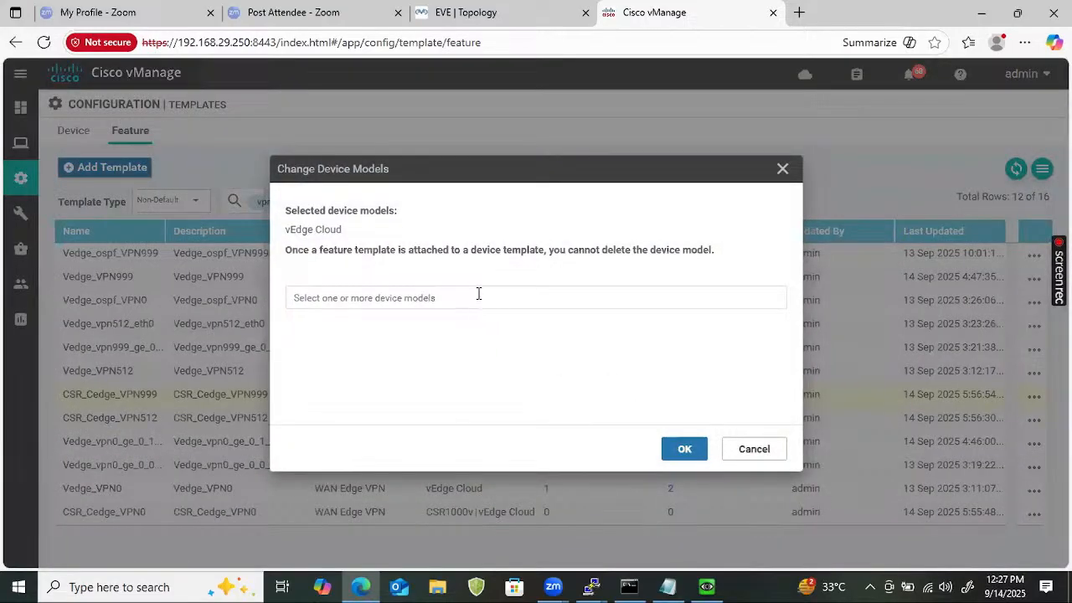
left_click(478, 294)
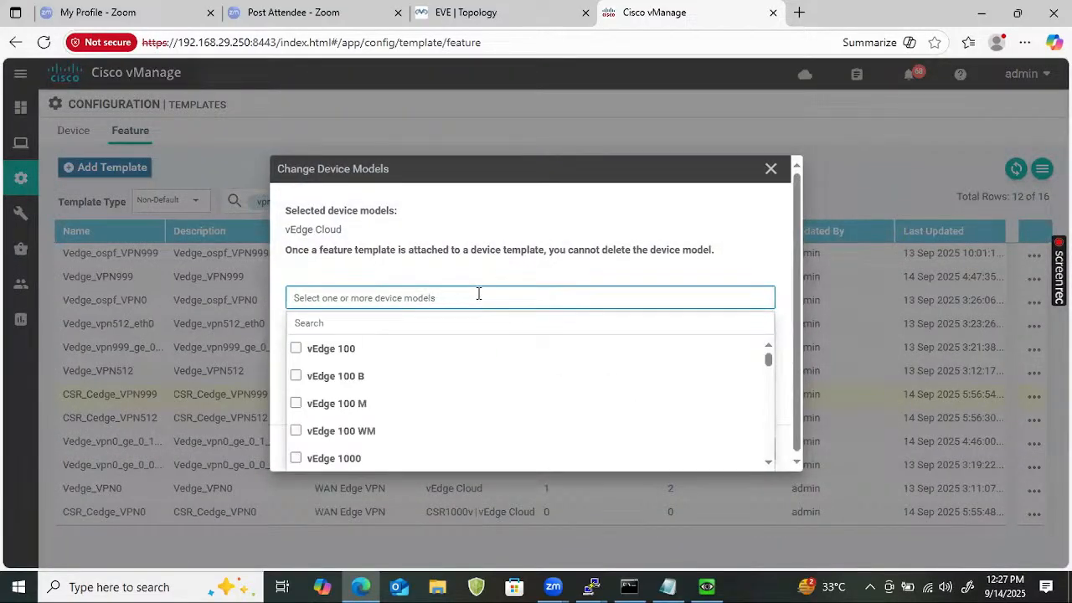
left_click(427, 312)
type("CSR")
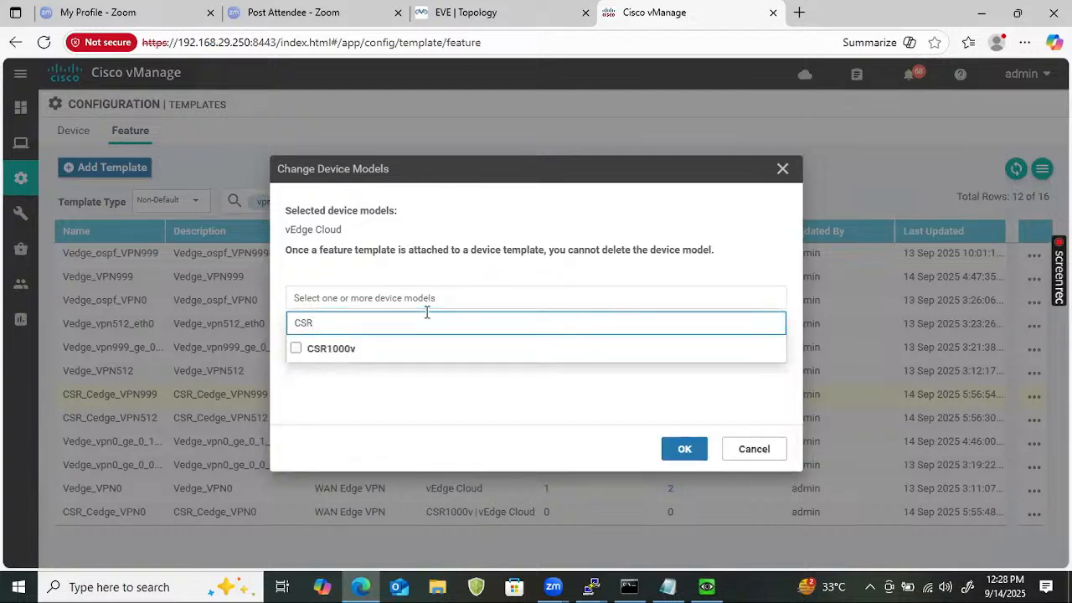
left_click(298, 347)
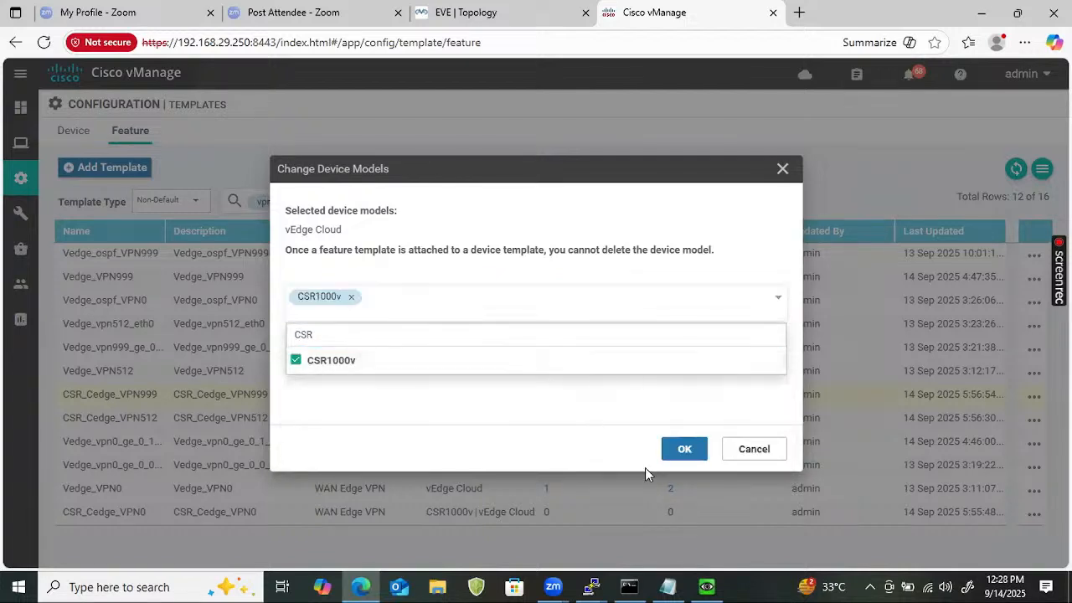
left_click(685, 450)
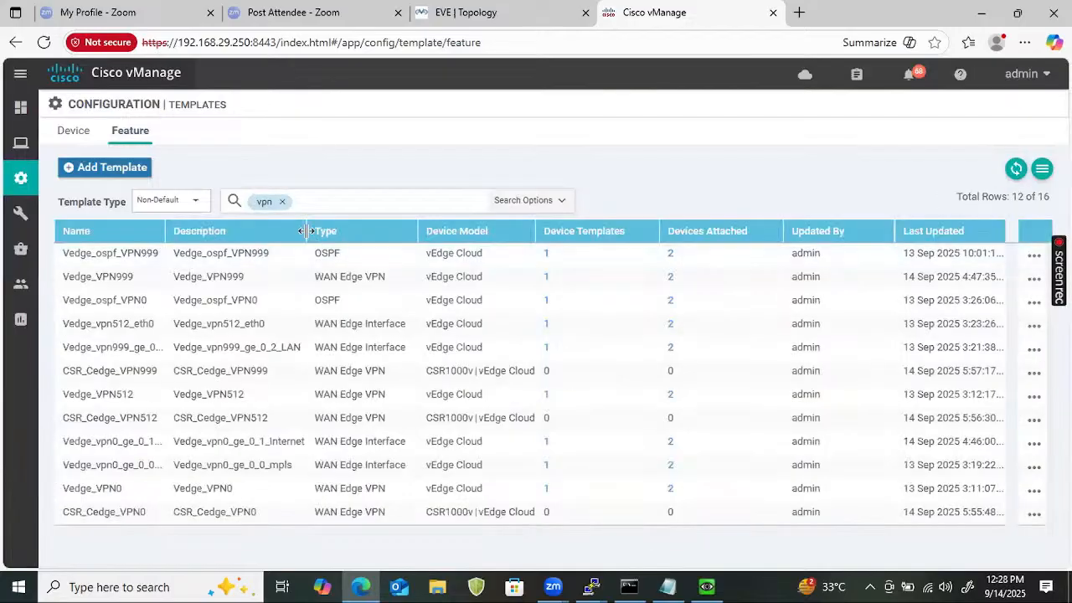
left_click(337, 203)
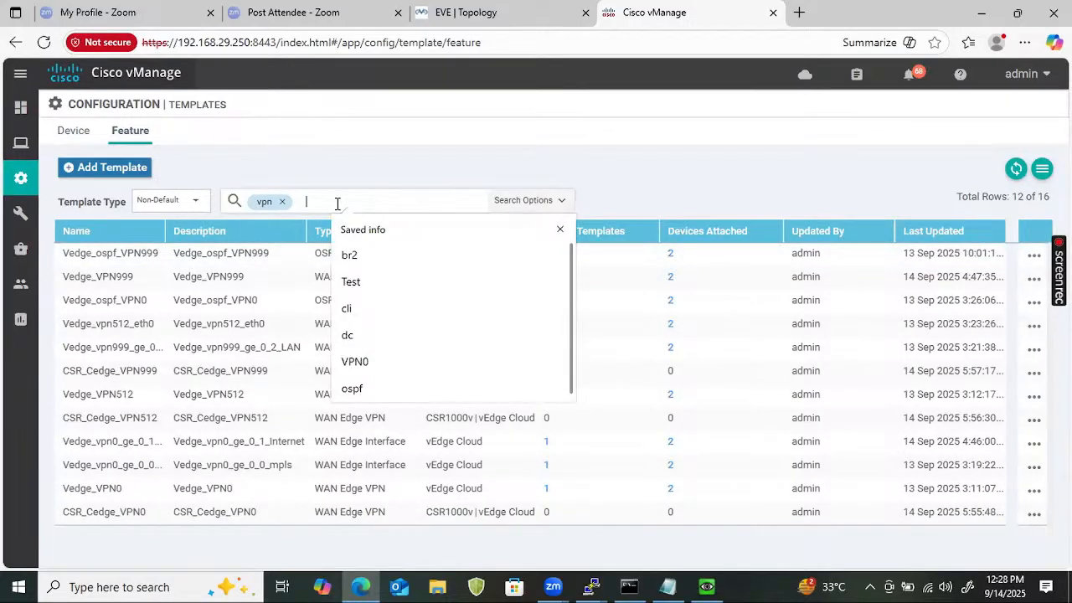
key("BackSpace")
key("BackSpace")
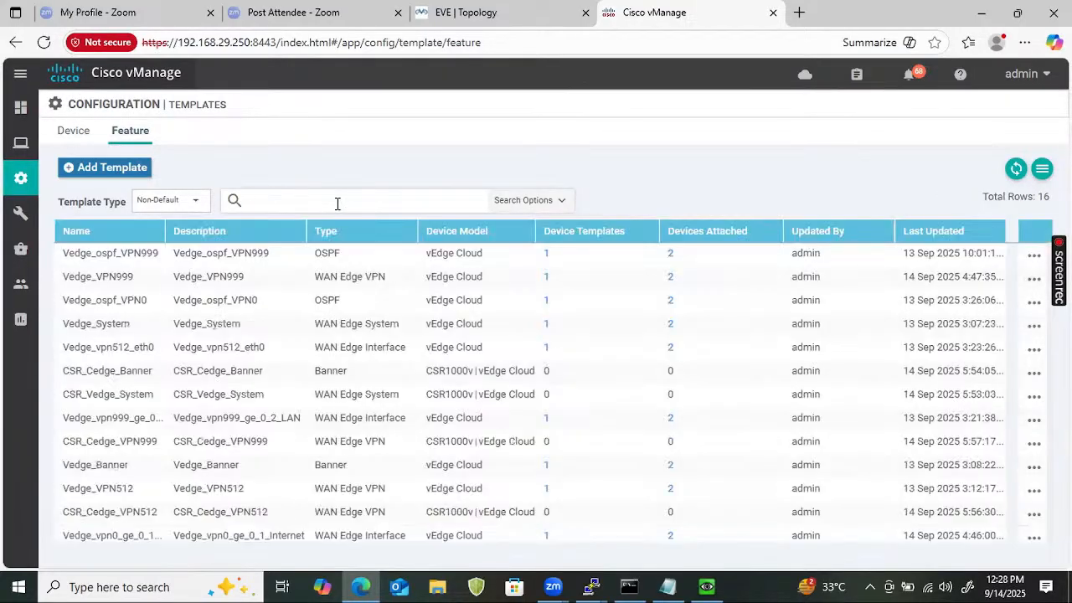
Filter the feature template list down to the mpls interface template.
type("CSR")
key("Return")
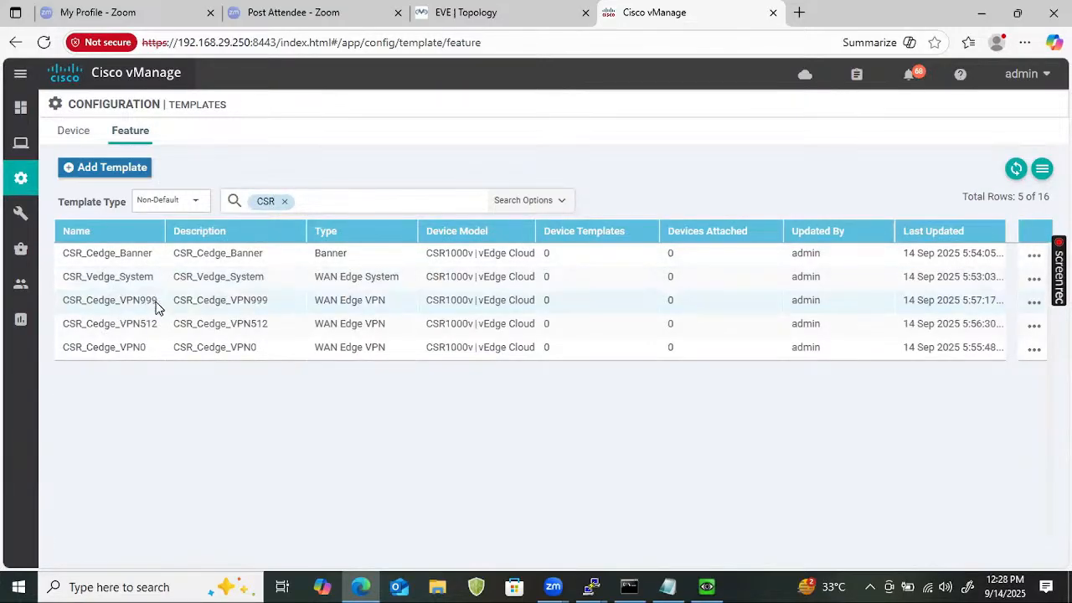
left_click(285, 203)
left_click(310, 201)
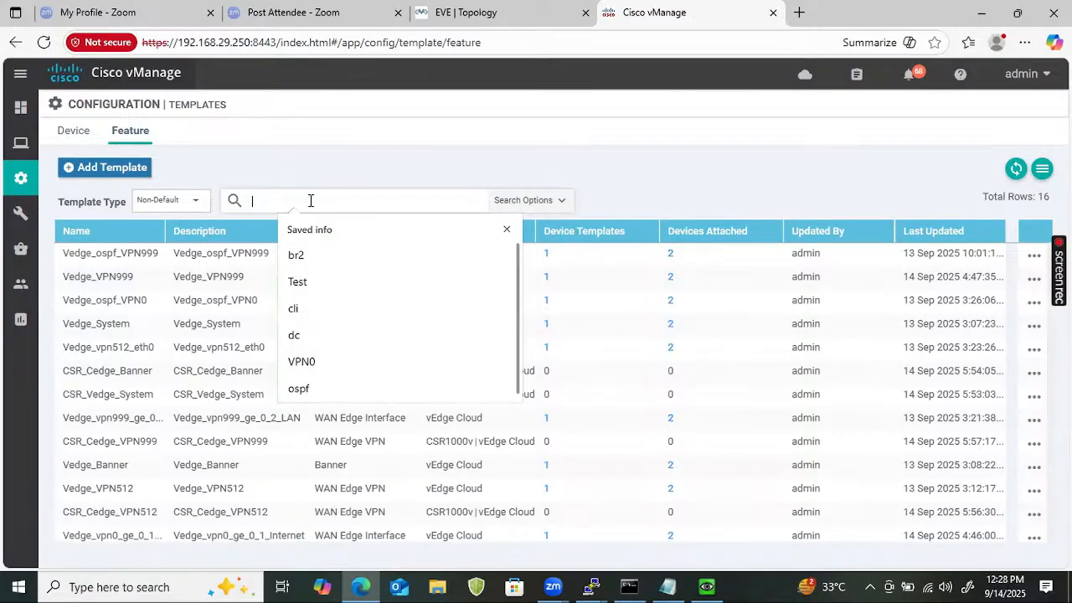
type("mpls")
key("Return")
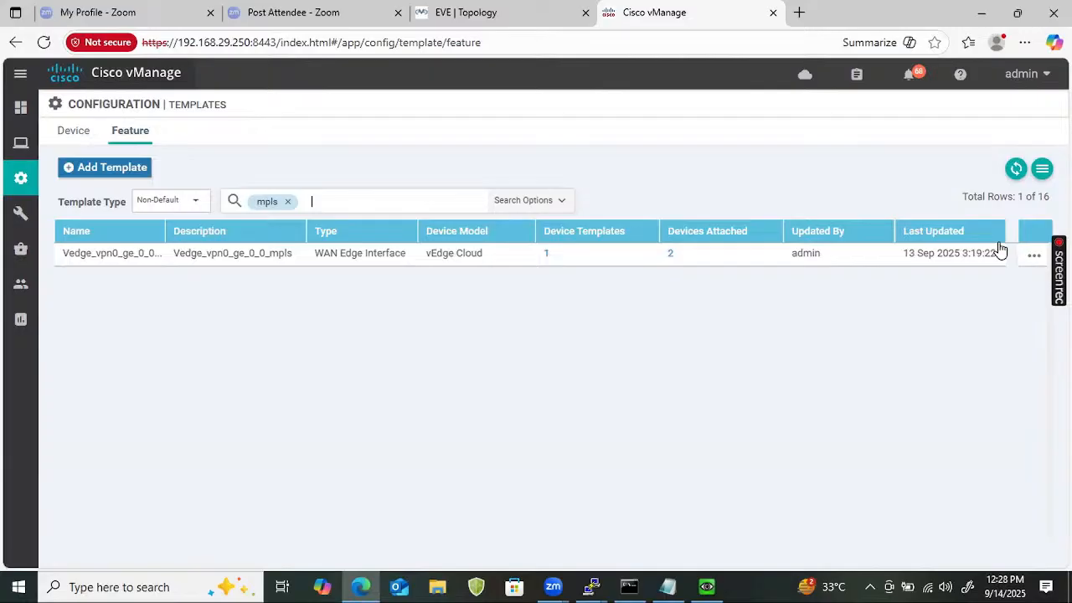
Copy the mpls template as CSR_Cedge_vpn0_g1_mpls, using that name as its description.
left_click(1033, 258)
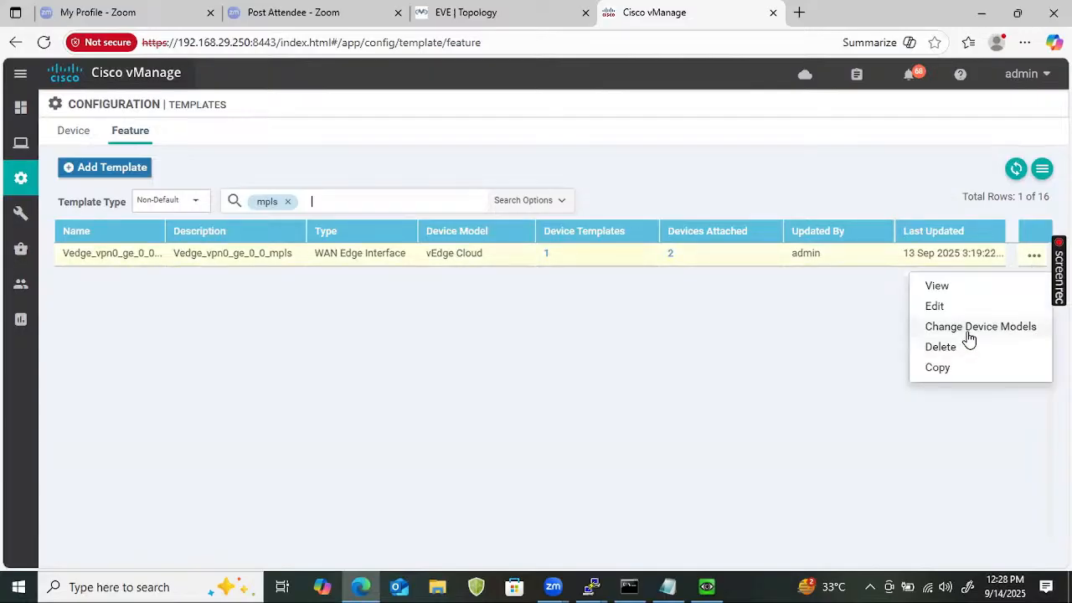
left_click(948, 369)
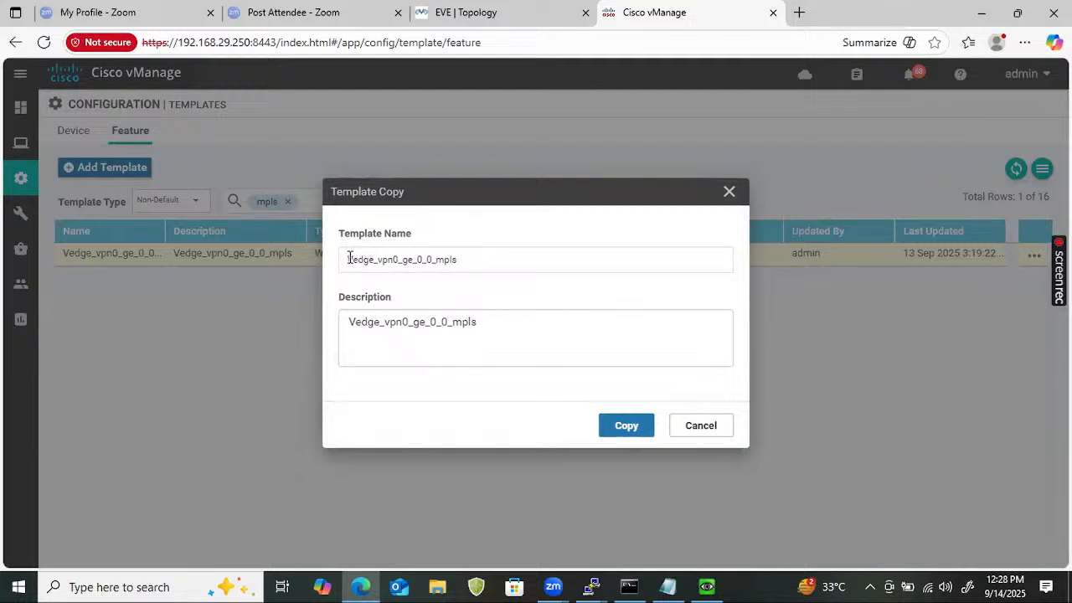
left_click(350, 258)
type("CSR_")
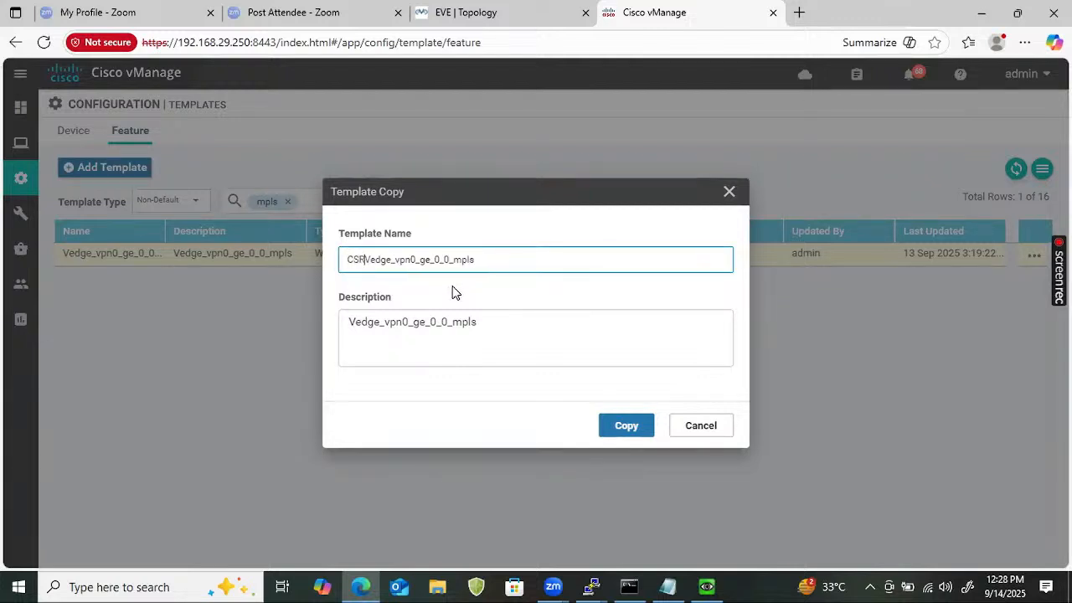
key("Delete")
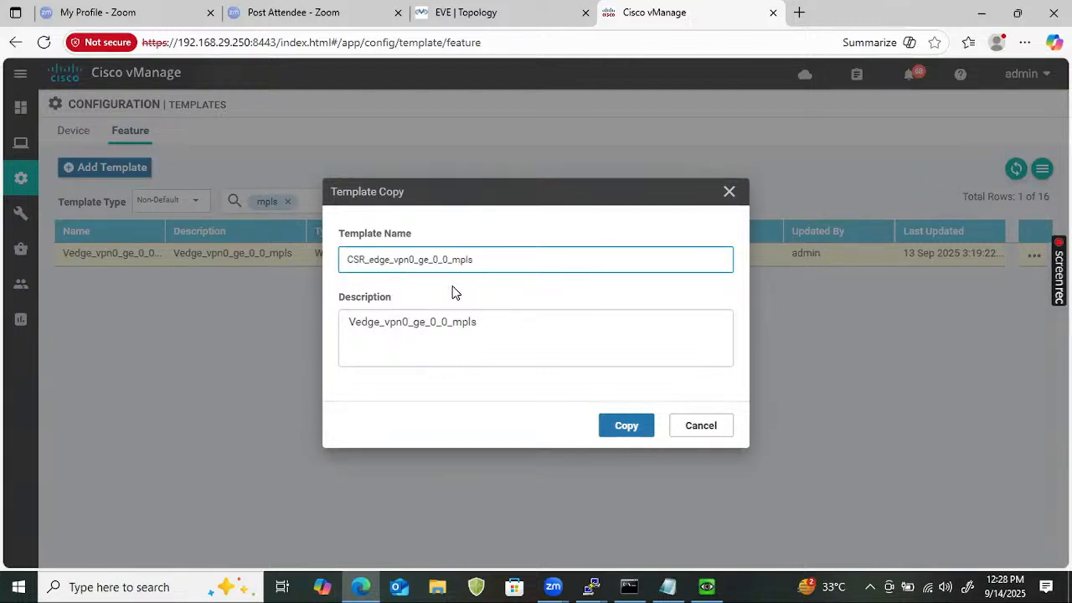
type("C")
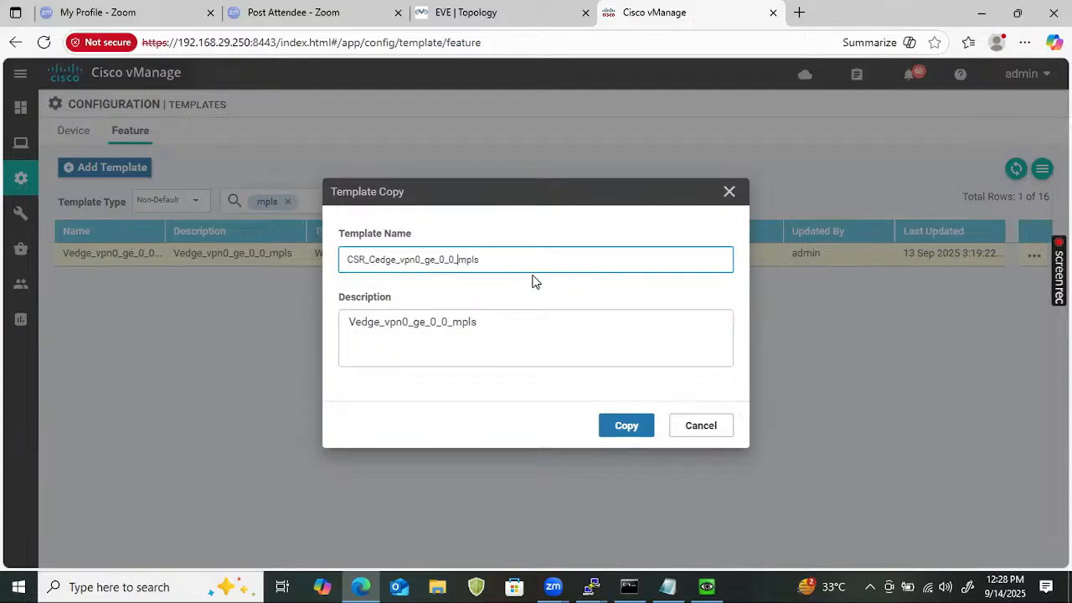
key("BackSpace")
key("BackSpace")
key("BackSpace")
key("BackSpace")
key("BackSpace")
key("BackSpace")
type("1_")
key("ctrl+a")
left_click(476, 327)
key("ctrl+a")
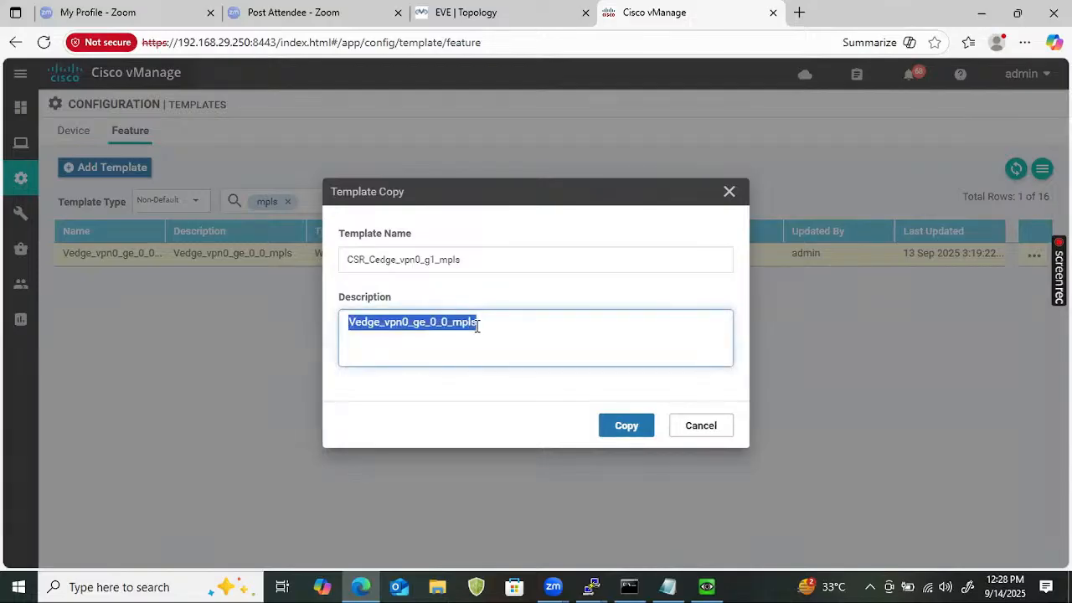
key("ctrl+v")
left_click(624, 428)
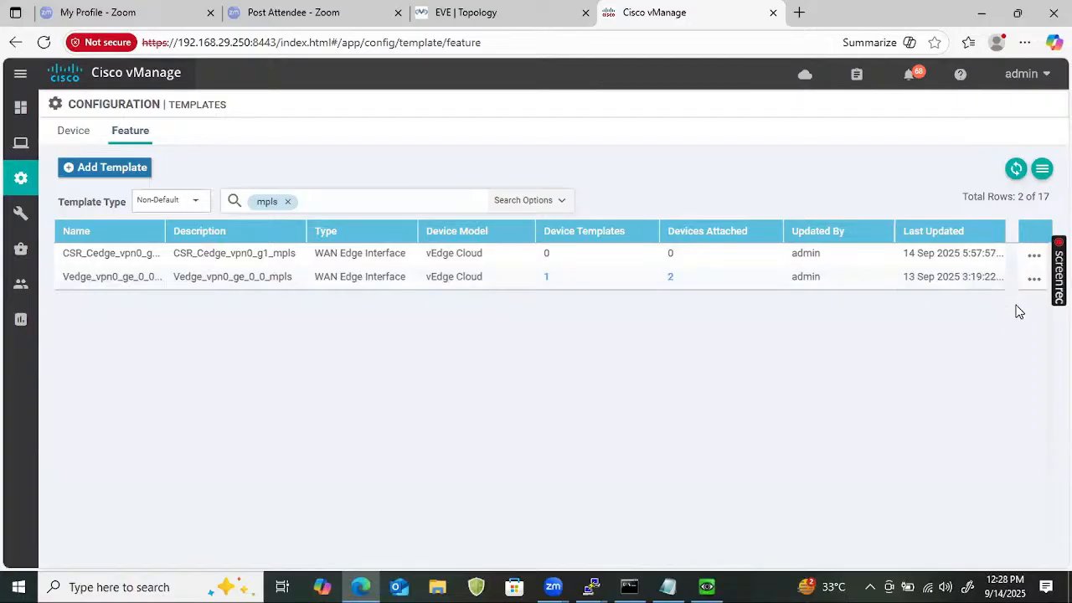
Add CSR1000v to CSR_Cedge_vpn0_g1_mpls's device models and clear the mpls filter.
left_click(1035, 254)
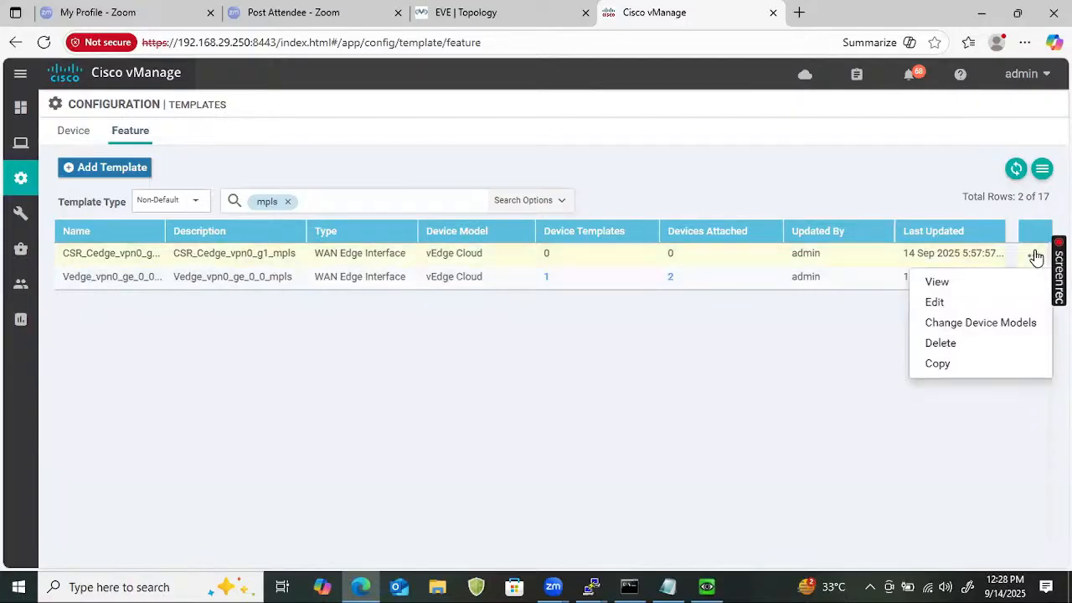
left_click(954, 323)
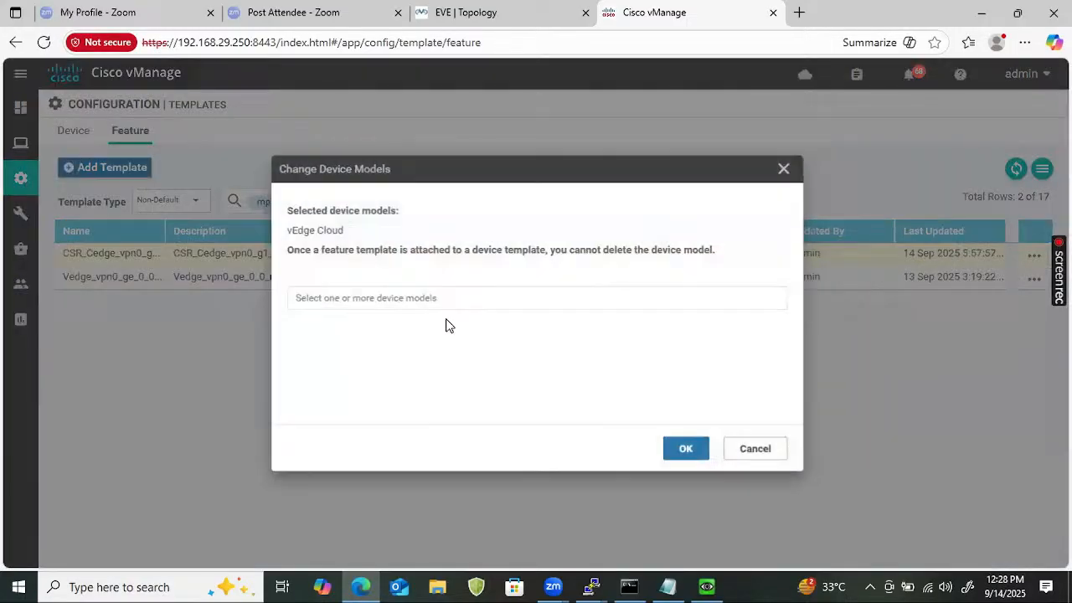
left_click(400, 299)
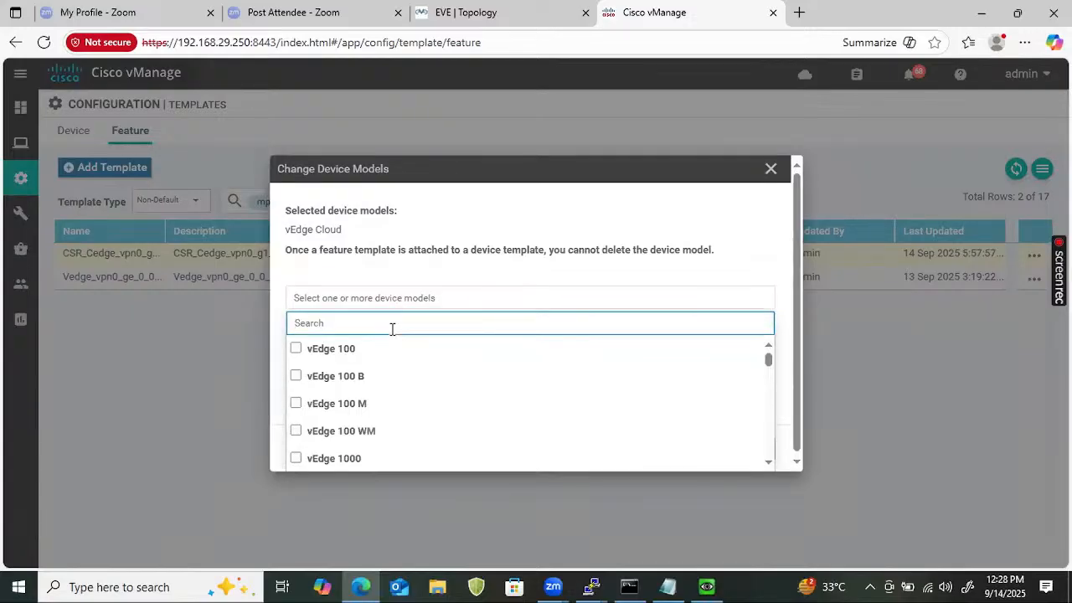
type("csr")
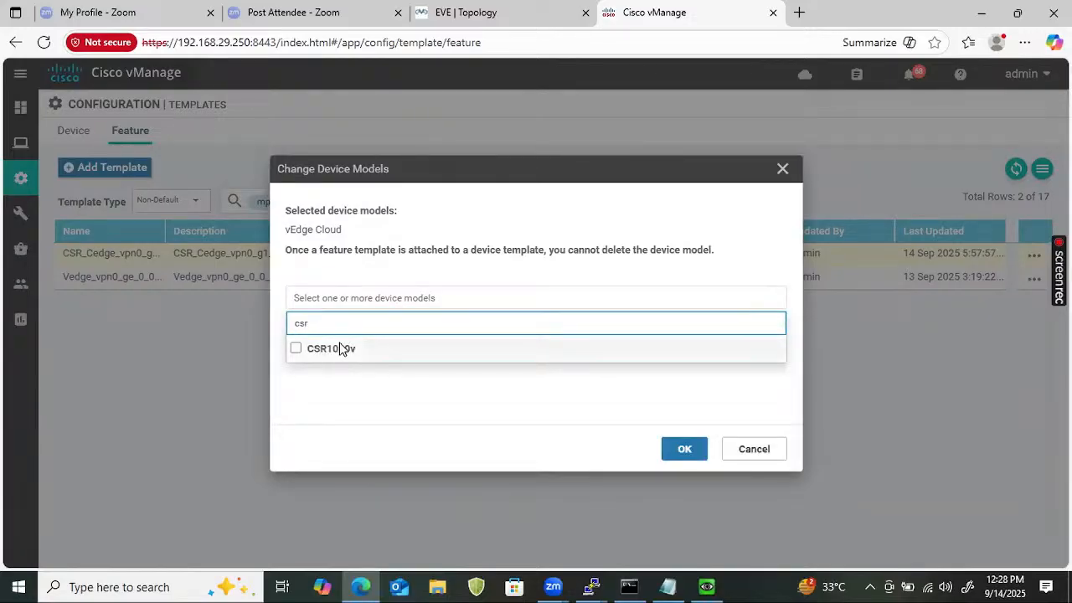
left_click(347, 350)
left_click(684, 449)
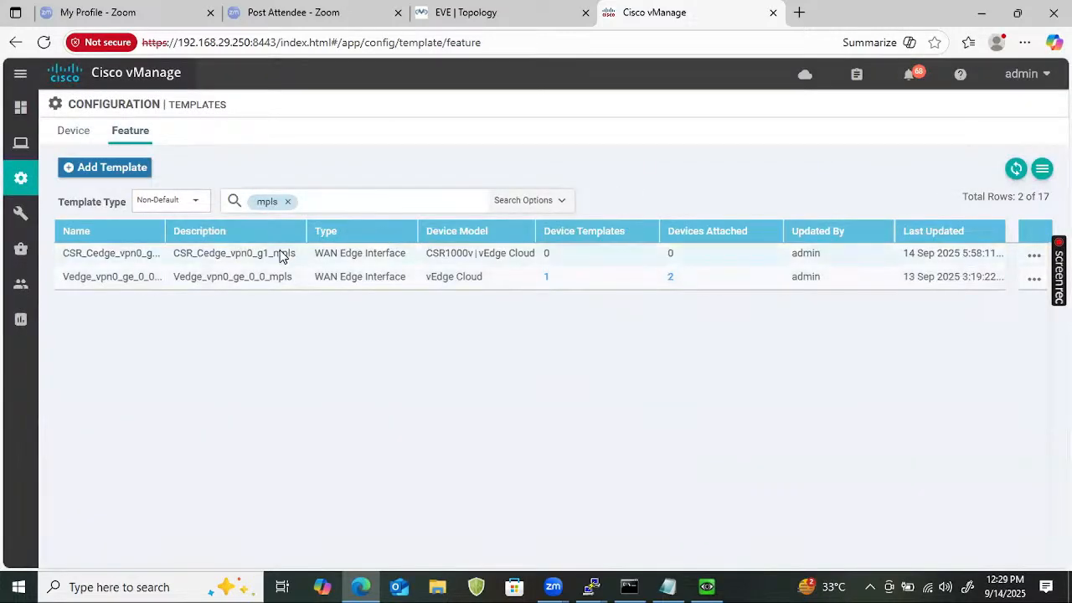
left_click(288, 204)
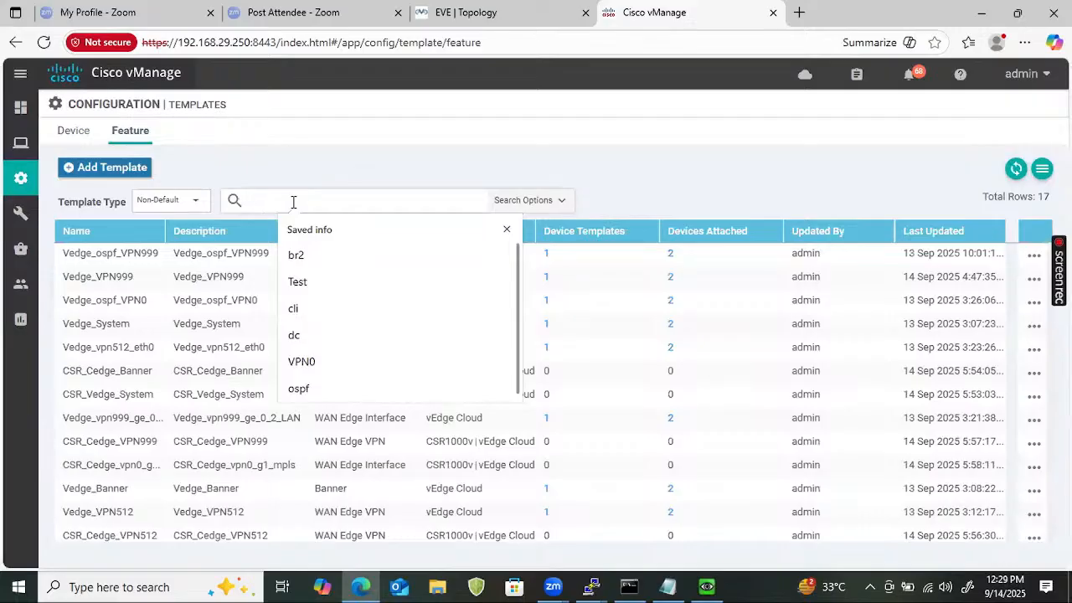
Filter the list to the Vedge_vpn0_ge_0_1_Internet template and start a copy of it.
type("inte")
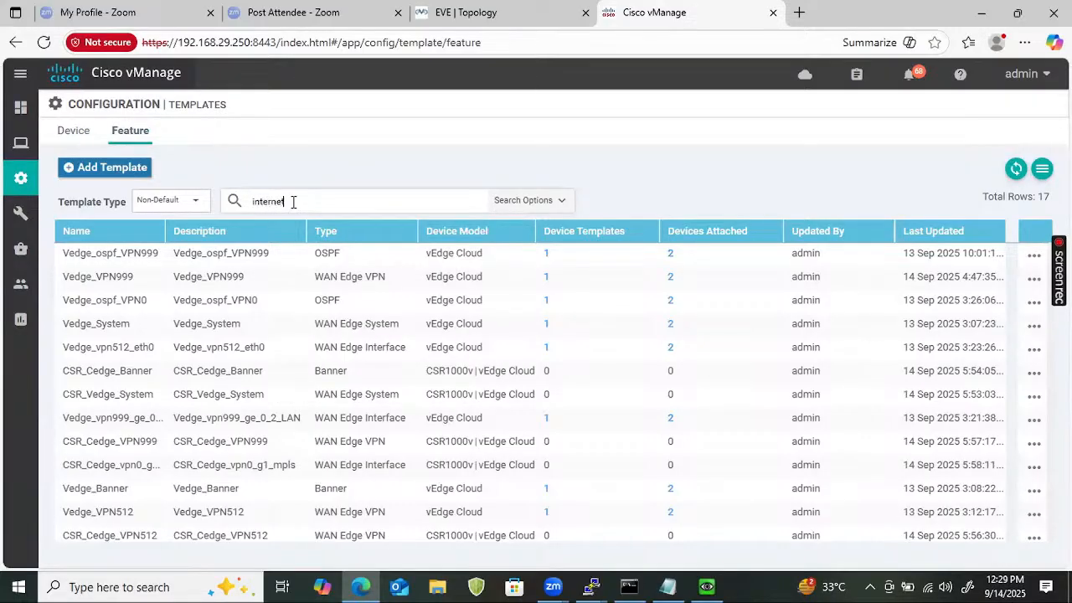
type("rnet")
key("Return")
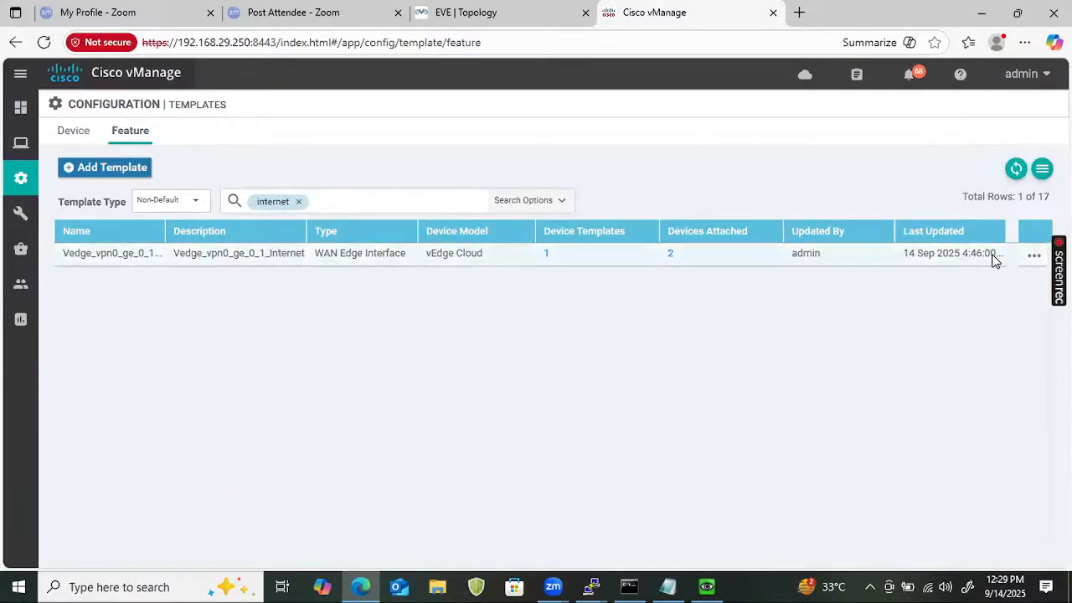
left_click(1037, 258)
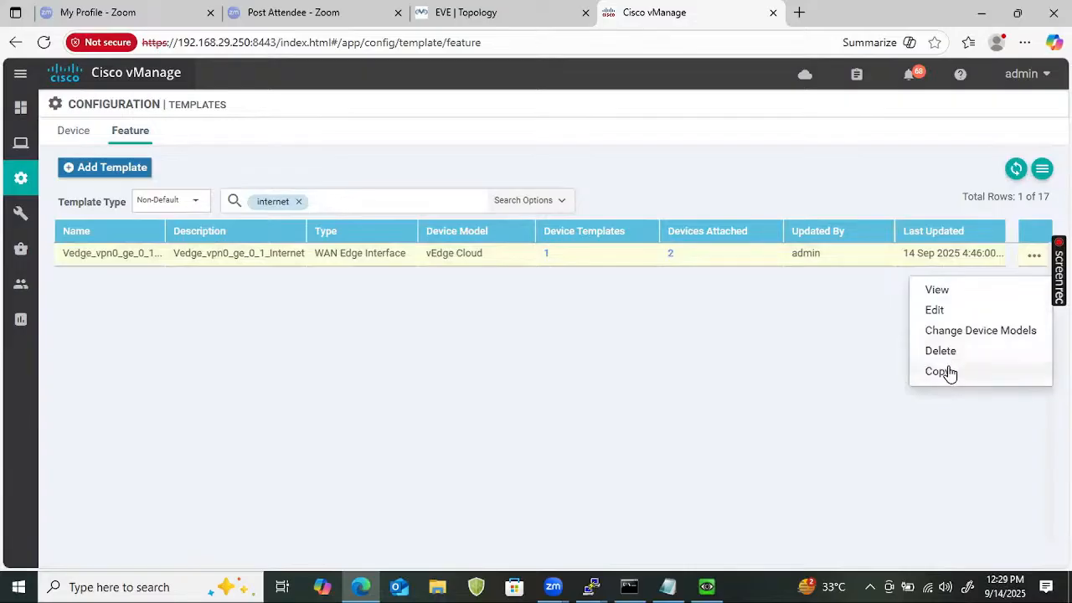
left_click(947, 373)
Name the copy CSR_Cedge_vpn0_g2_Internet.
left_click(350, 258)
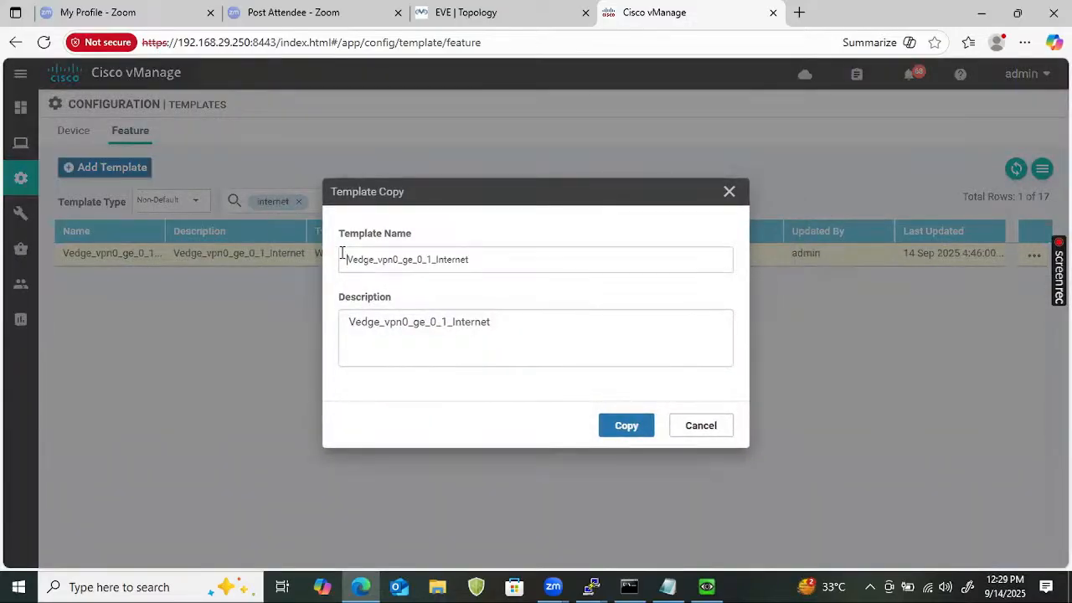
type("CSR")
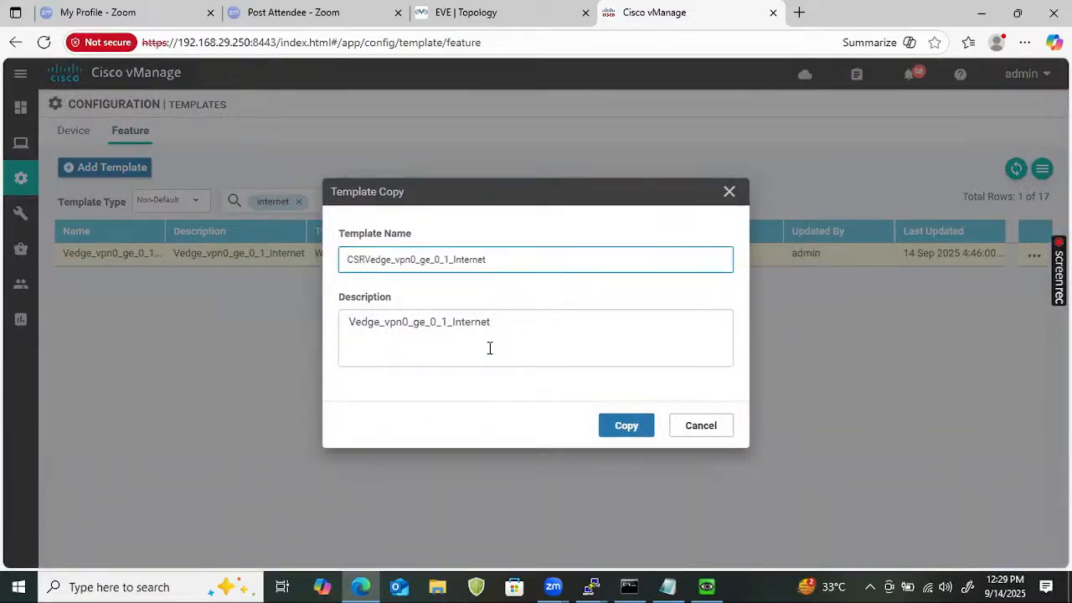
type("_")
key("BackSpace")
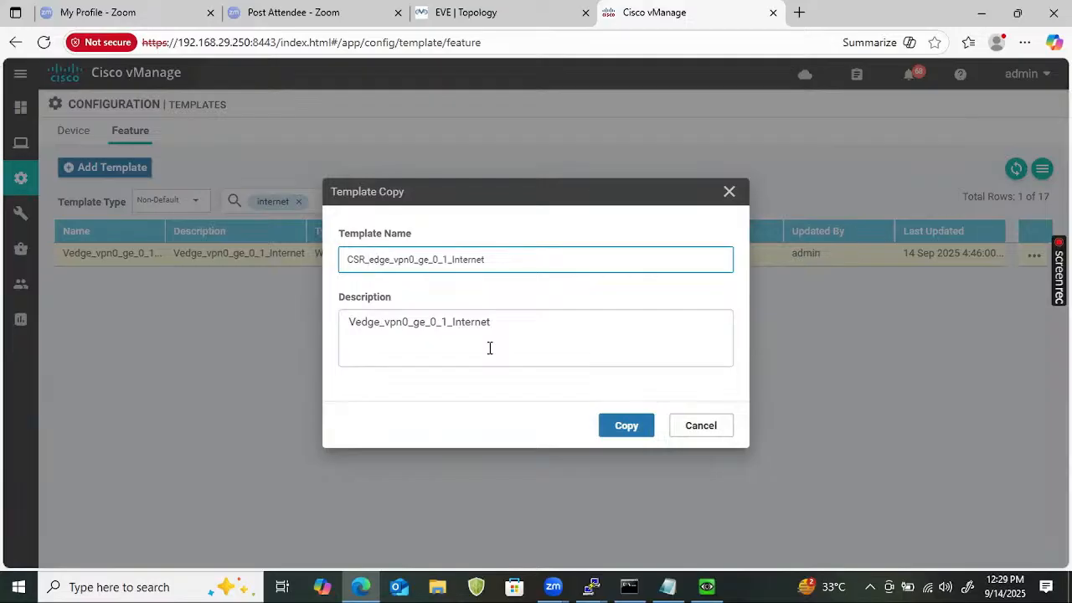
type("C")
left_click(519, 261)
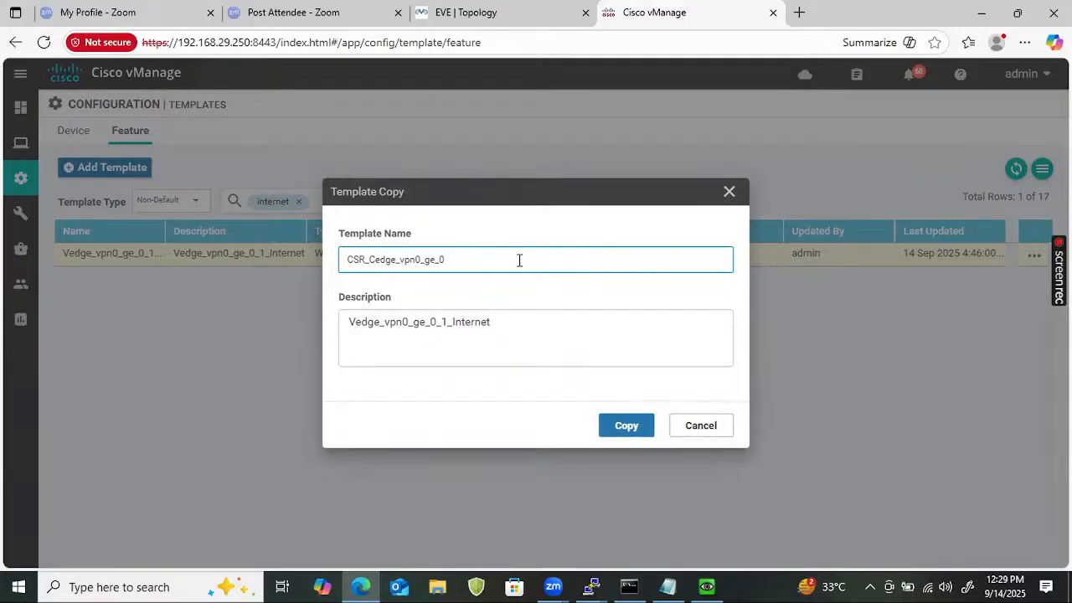
key("BackSpace")
key("BackSpace")
key("ctrl+a")
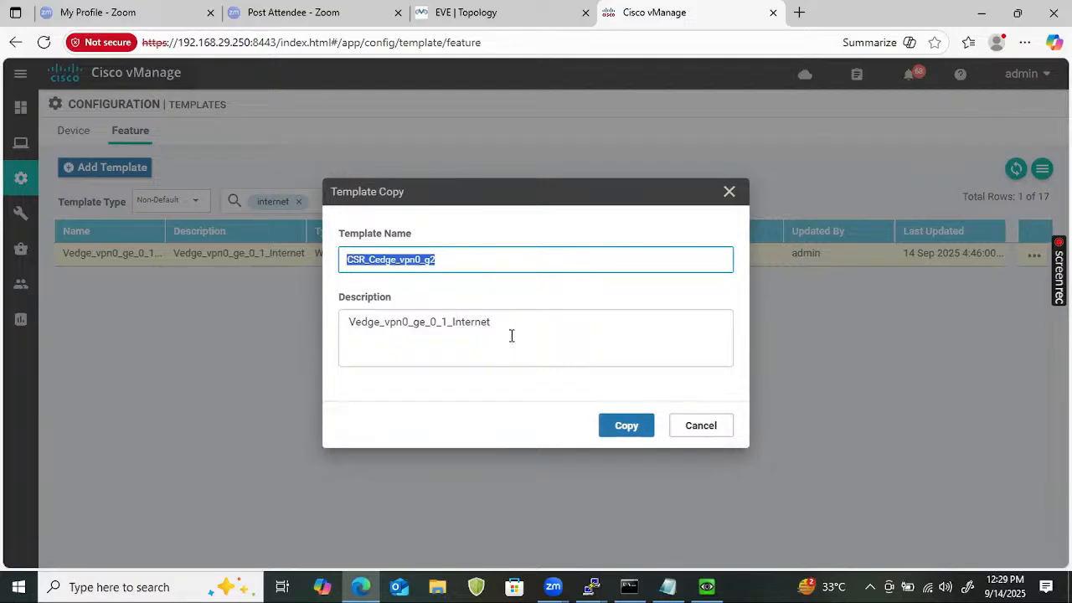
left_click(477, 267)
type("_")
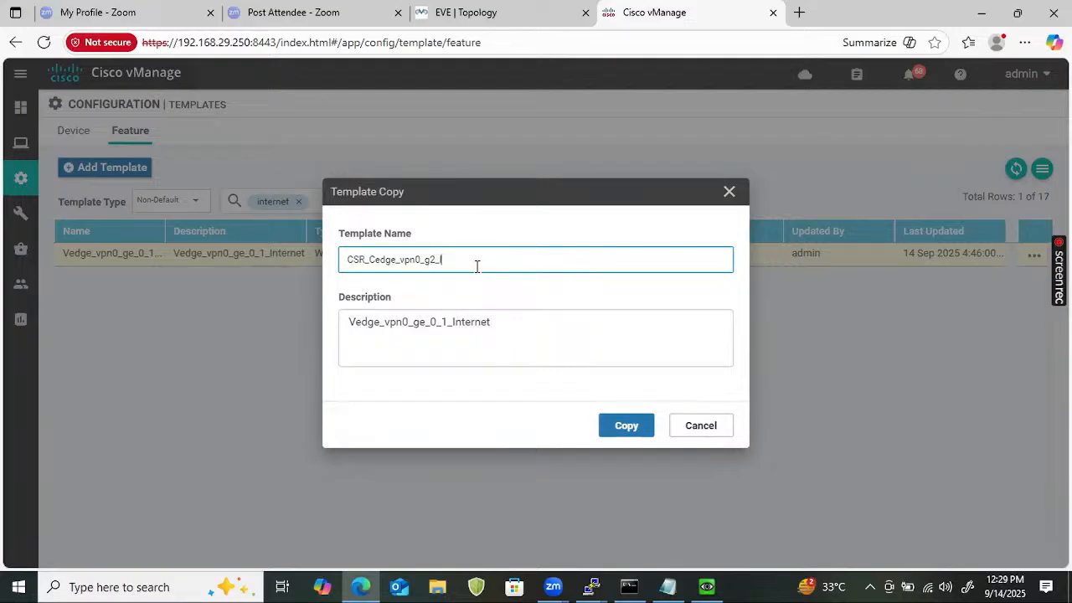
type("Internet")
Paste CSR_Cedge_vpn0_g2_Internet into the Description and create the copied template.
key("ctrl+a")
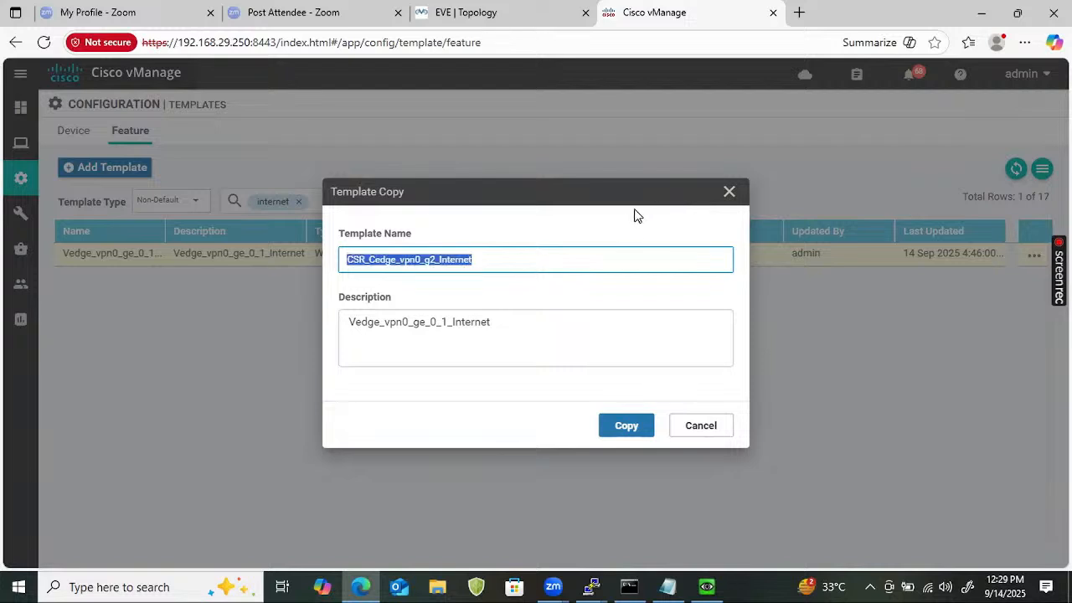
left_click(540, 323)
key("ctrl+a")
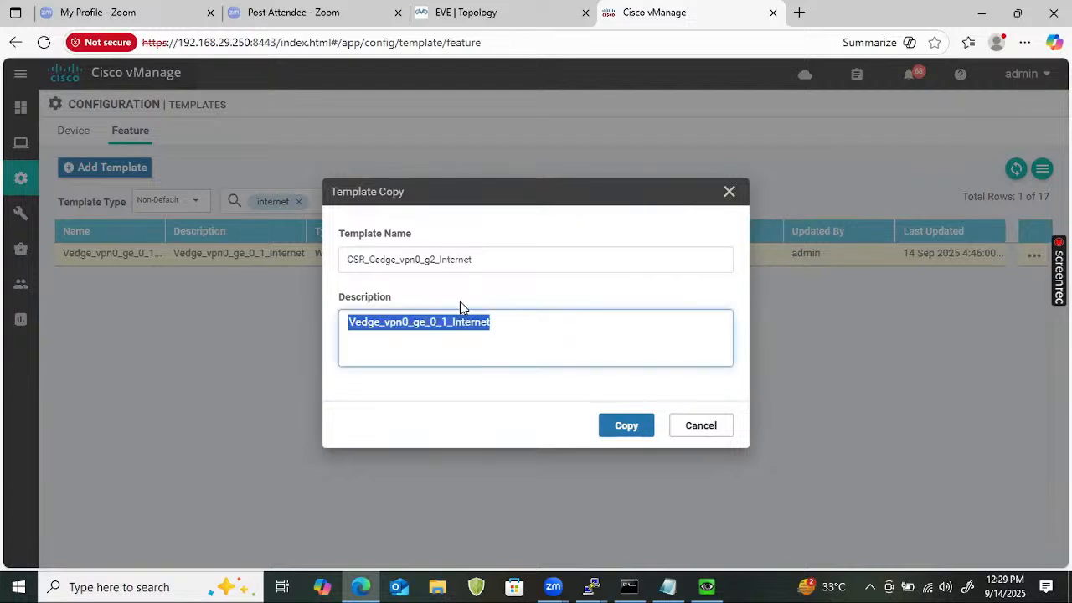
key("ctrl+v")
left_click(609, 429)
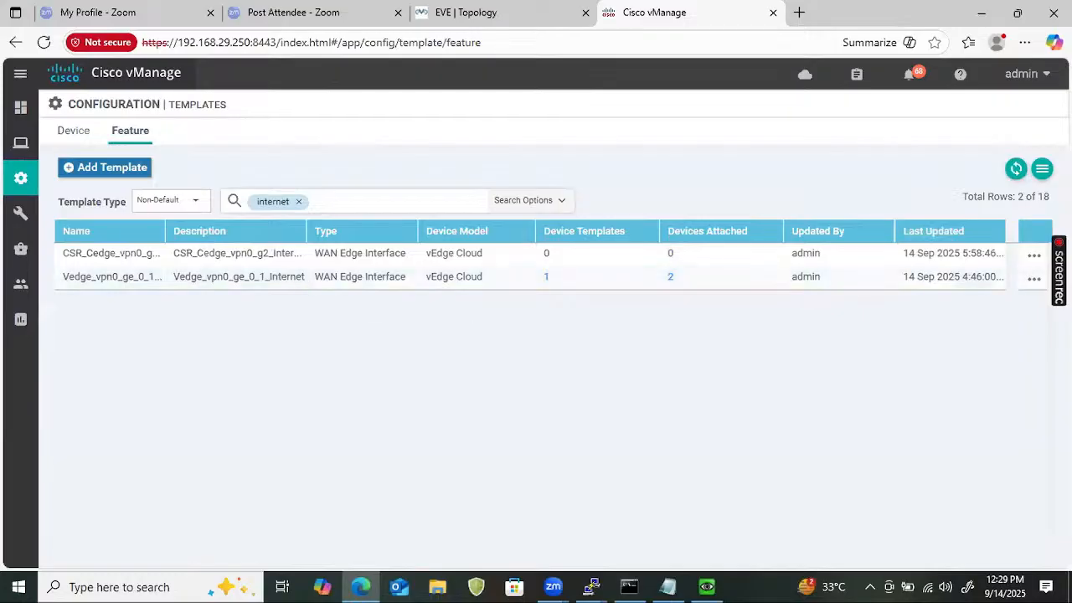
Tick CSR1000v as a device model for CSR_Cedge_vpn0_g2_Internet and clear the internet filter.
left_click(1033, 258)
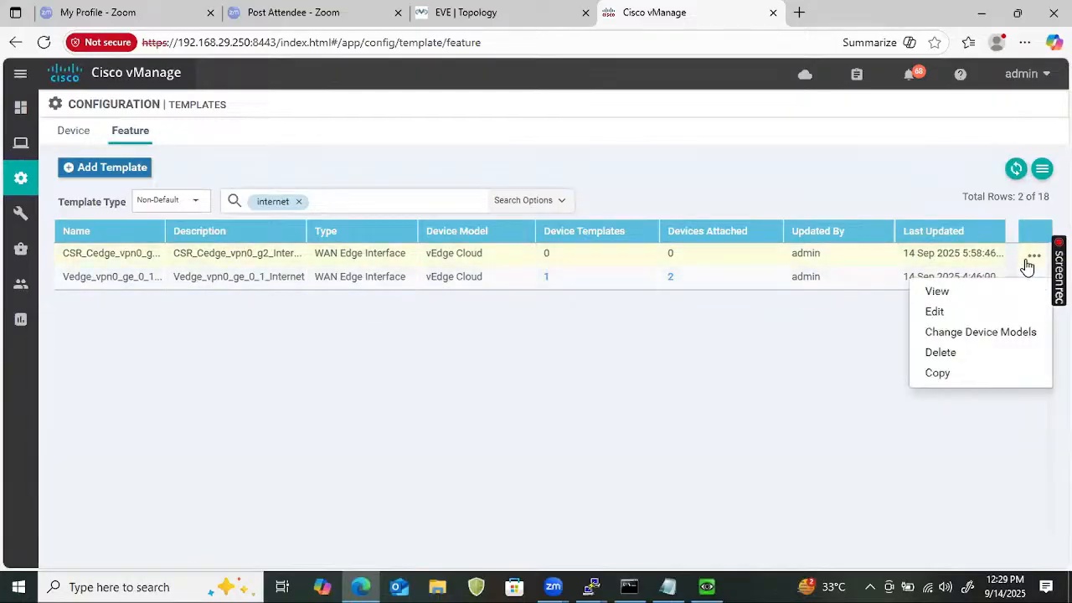
left_click(977, 334)
left_click(487, 298)
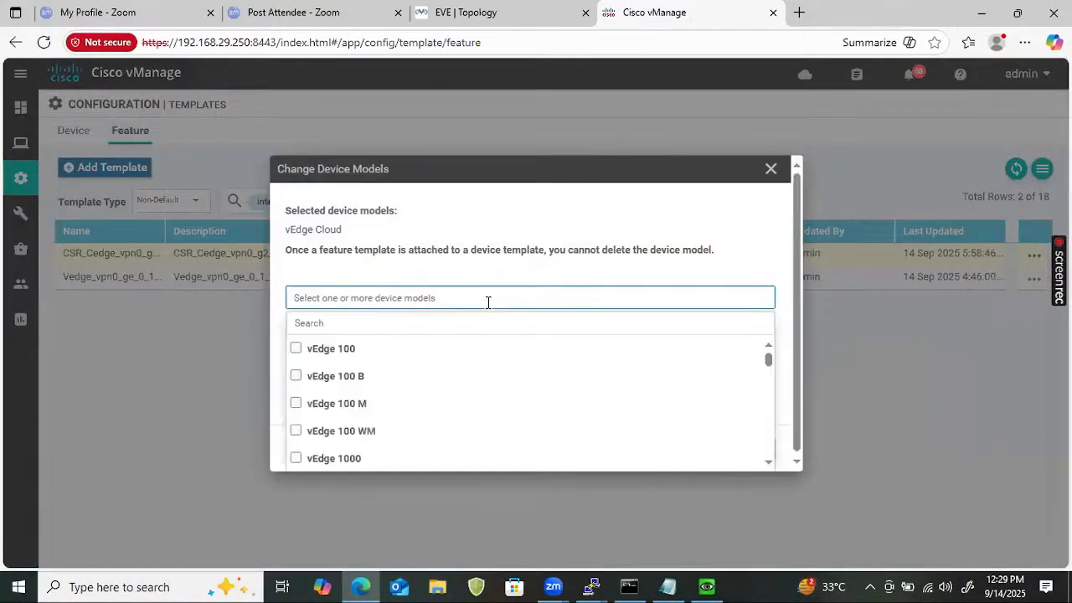
left_click(477, 317)
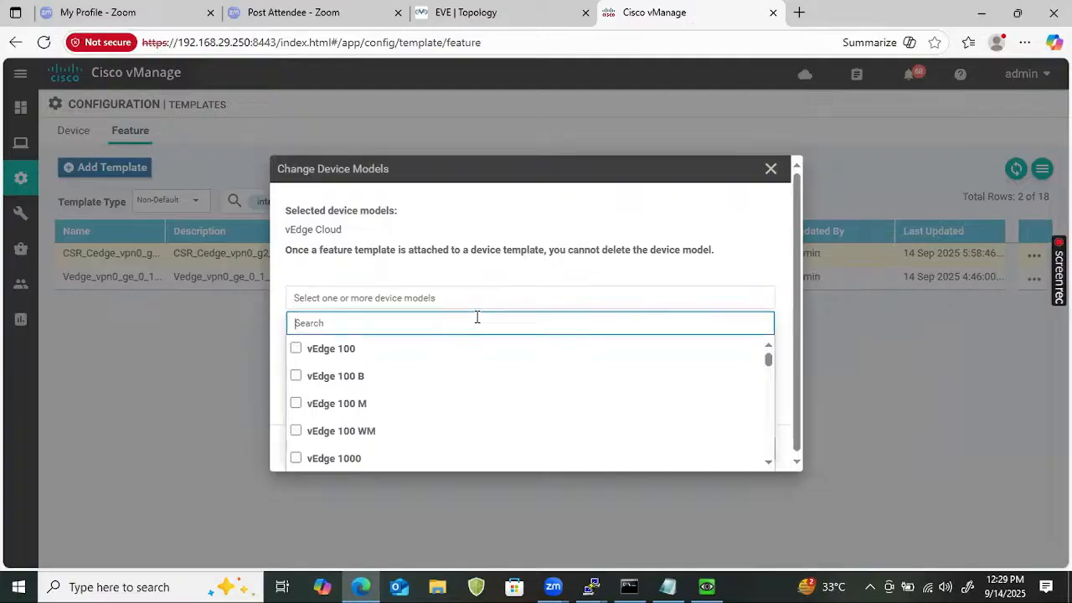
type("csr")
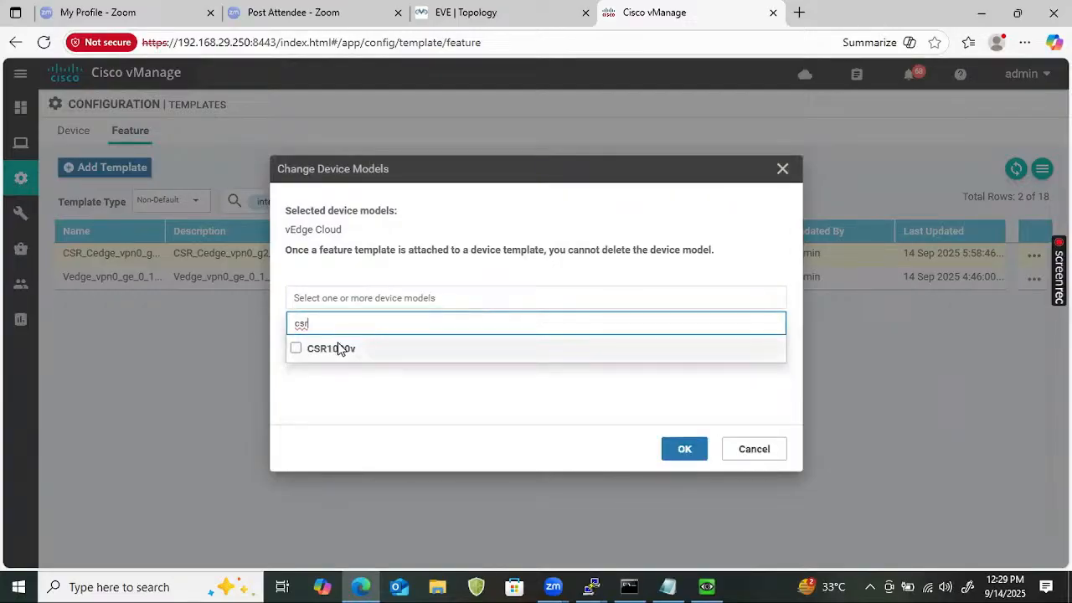
left_click(325, 356)
left_click(680, 450)
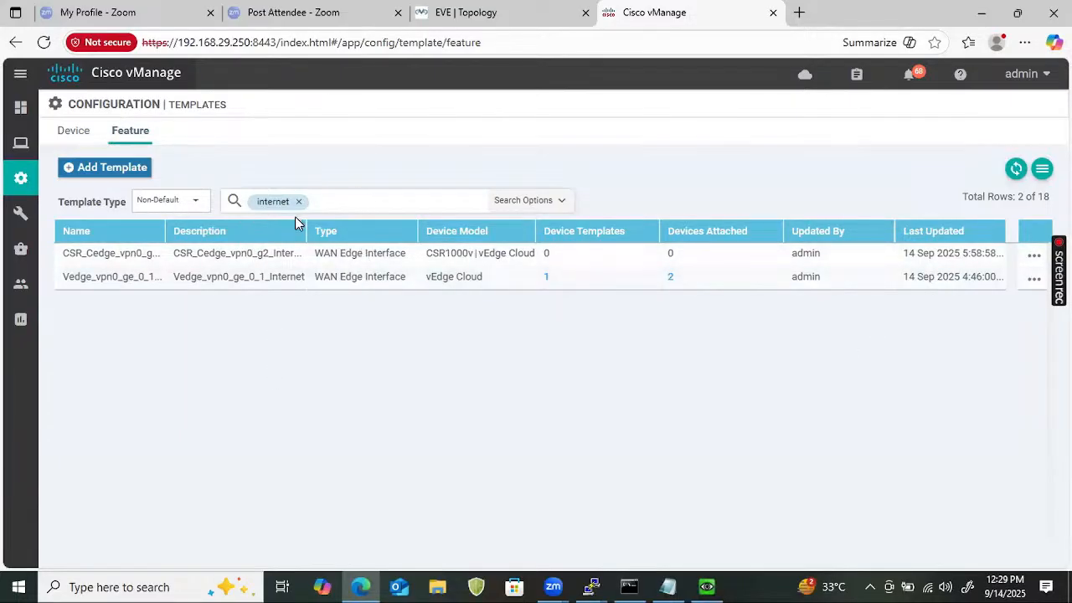
left_click(299, 202)
Filter the list to the Vedge_vpn999_ge_0_2_LAN template and start a copy of it.
left_click(345, 201)
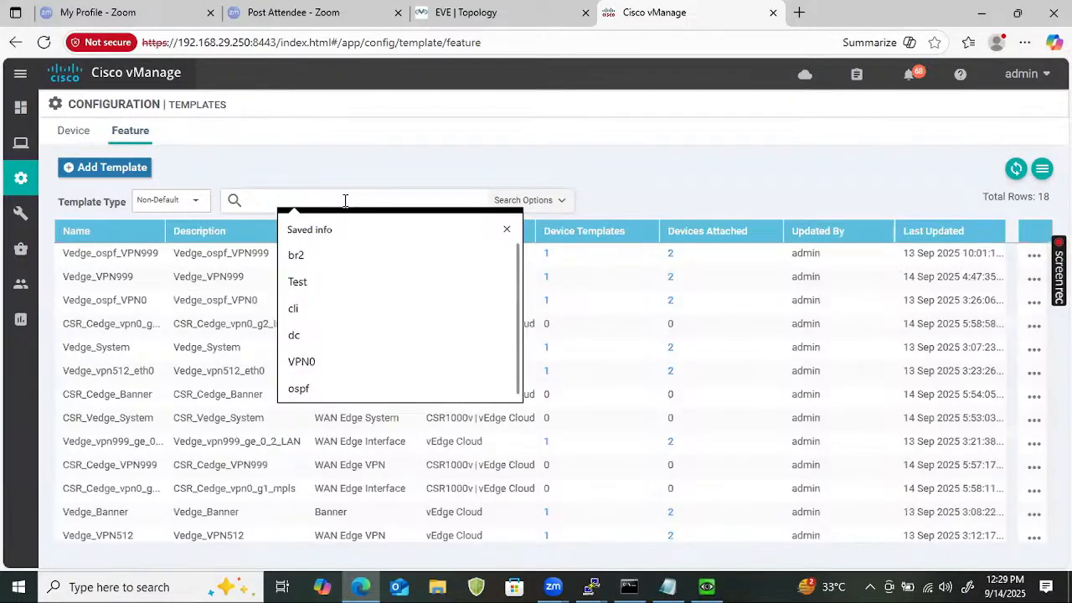
type("LAN")
key("Return")
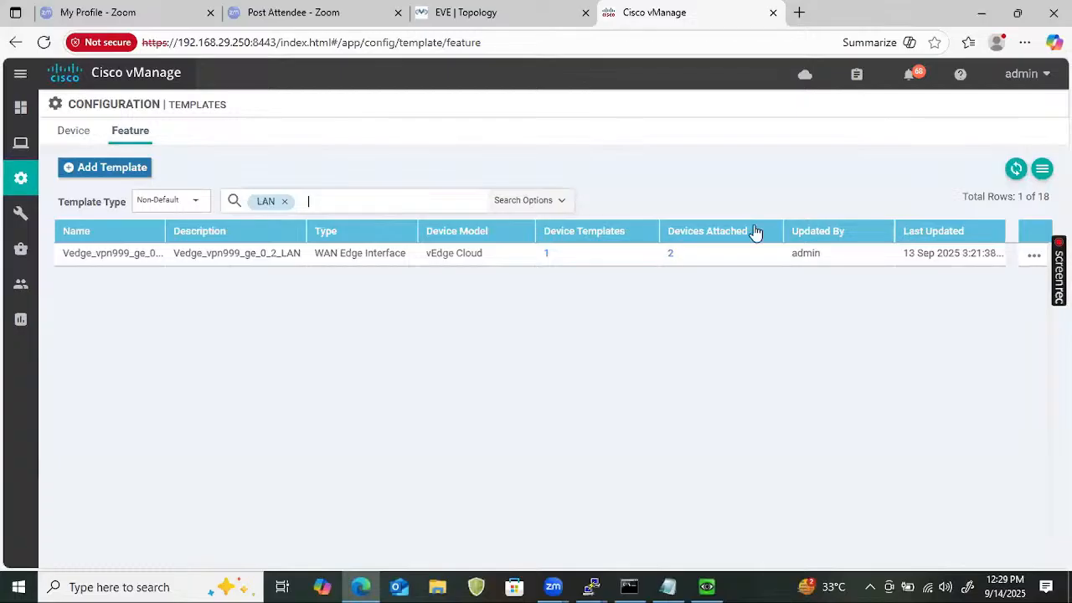
left_click(1032, 255)
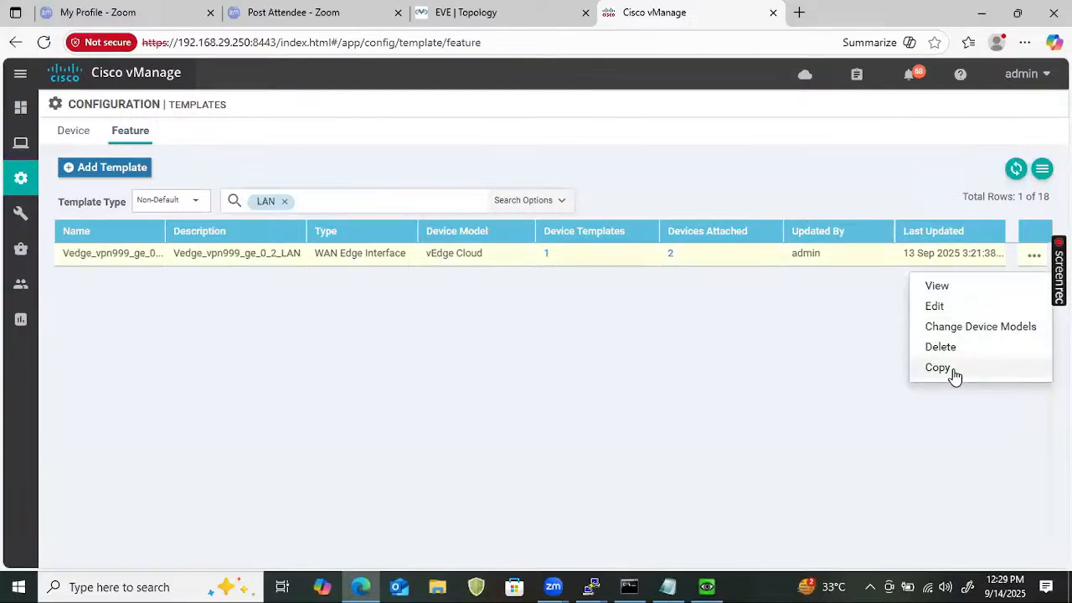
left_click(940, 368)
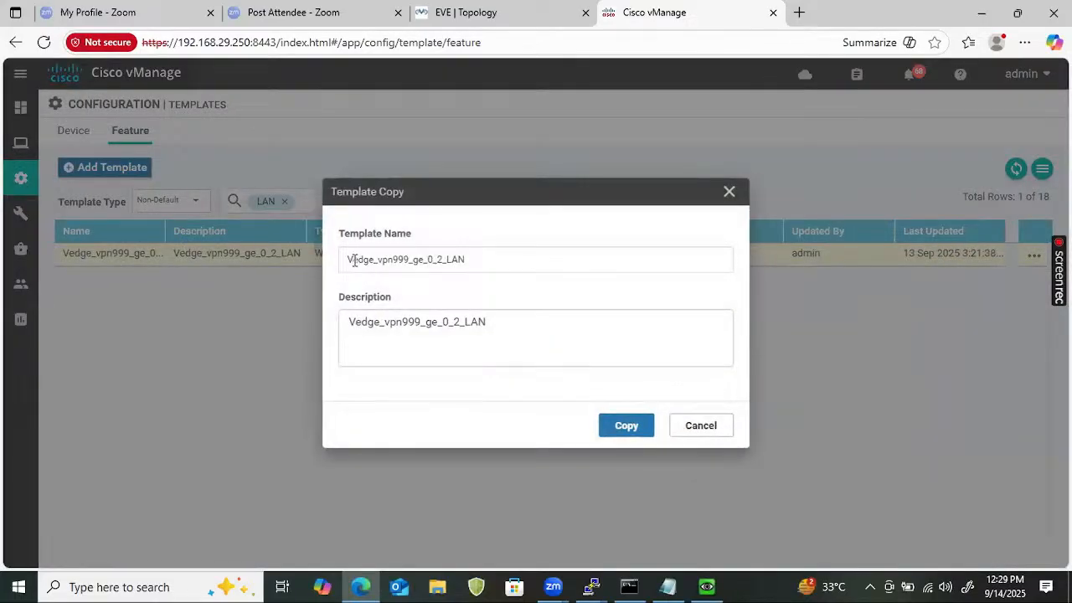
Name the copy CSR_Cedge_vpn999_g3_LAN.
left_click(350, 258)
type("ISR")
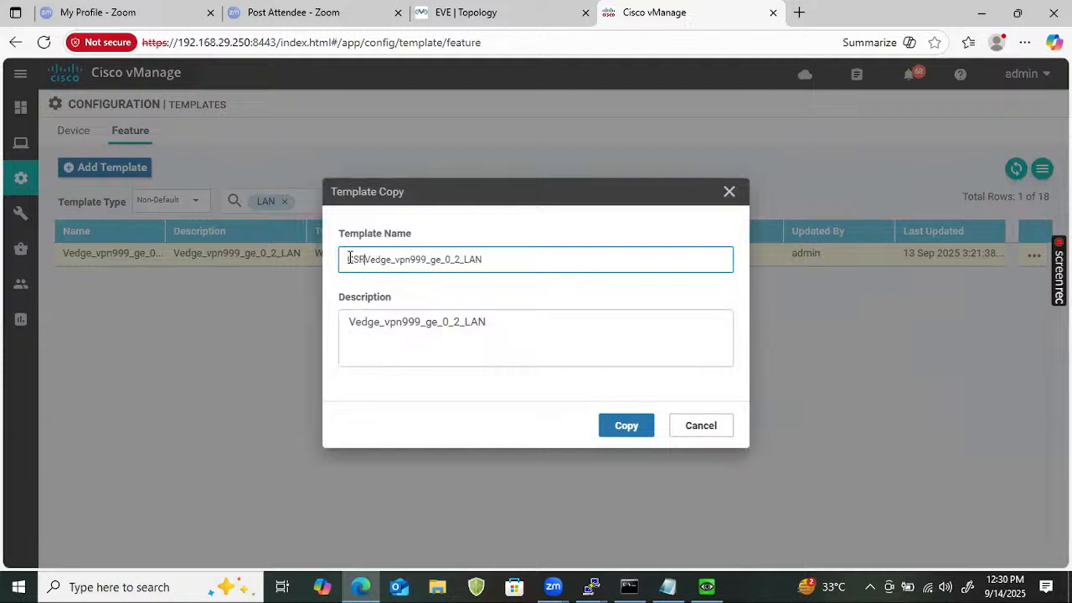
type("_")
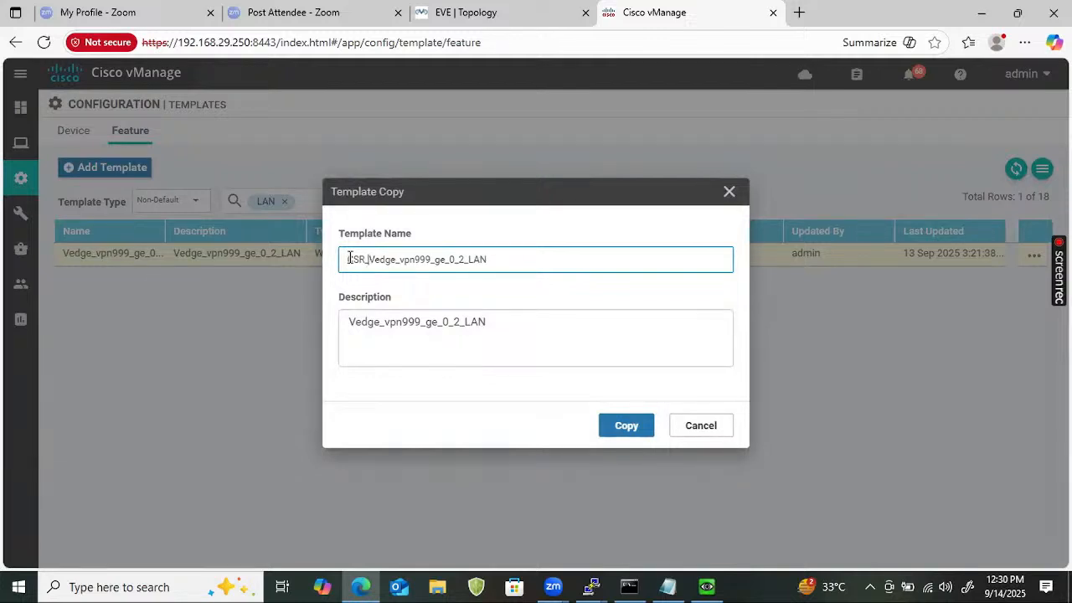
type("C")
key("BackSpace")
left_click(506, 258)
type("3_LAN")
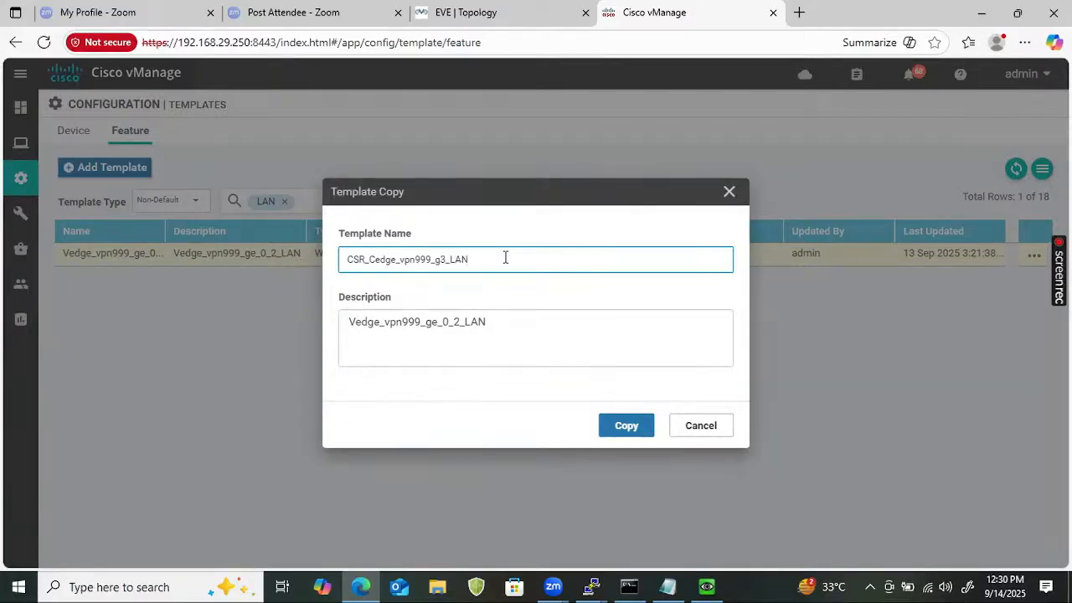
Paste CSR_Cedge_vpn999_g3_LAN into the Description and create the copied LAN template.
key("ctrl+a")
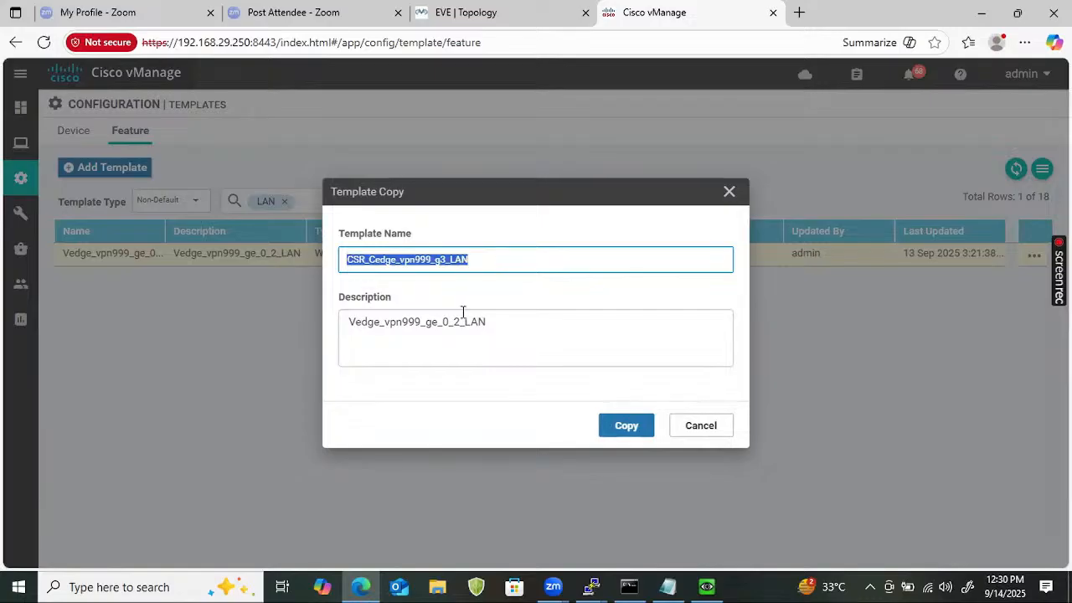
left_click(464, 330)
key("ctrl+a")
key("ctrl+v")
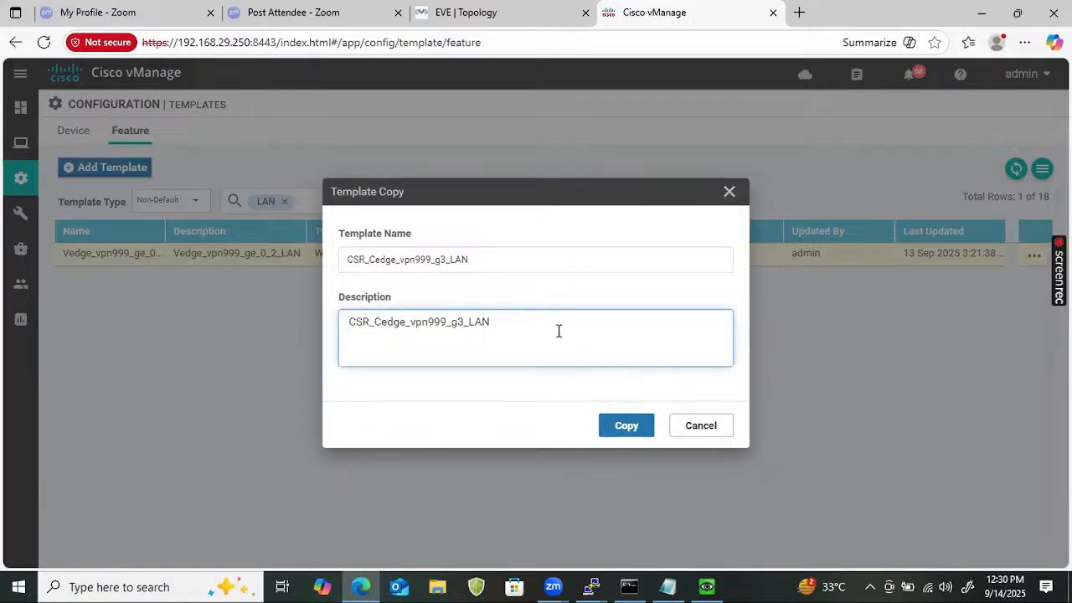
left_click(623, 429)
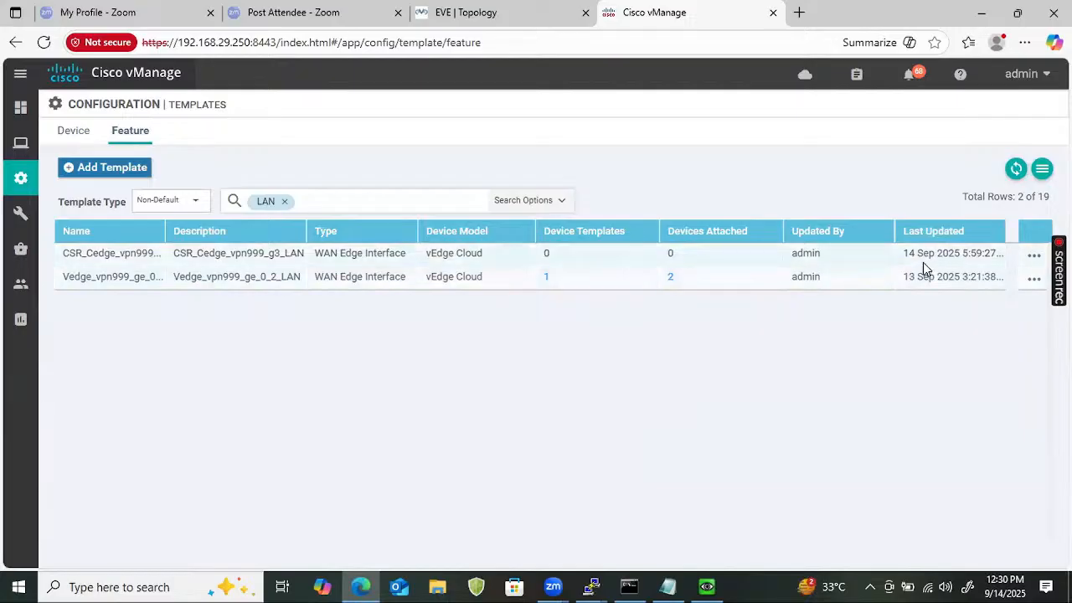
left_click(1023, 257)
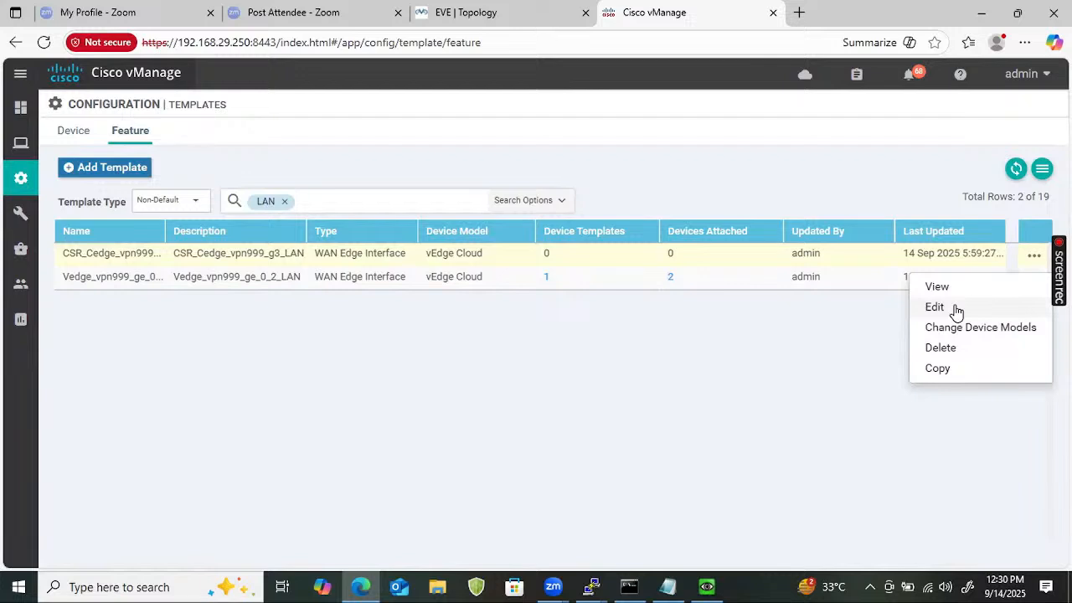
Open the new LAN template for editing, glance at Device templates, then return to Feature.
left_click(956, 309)
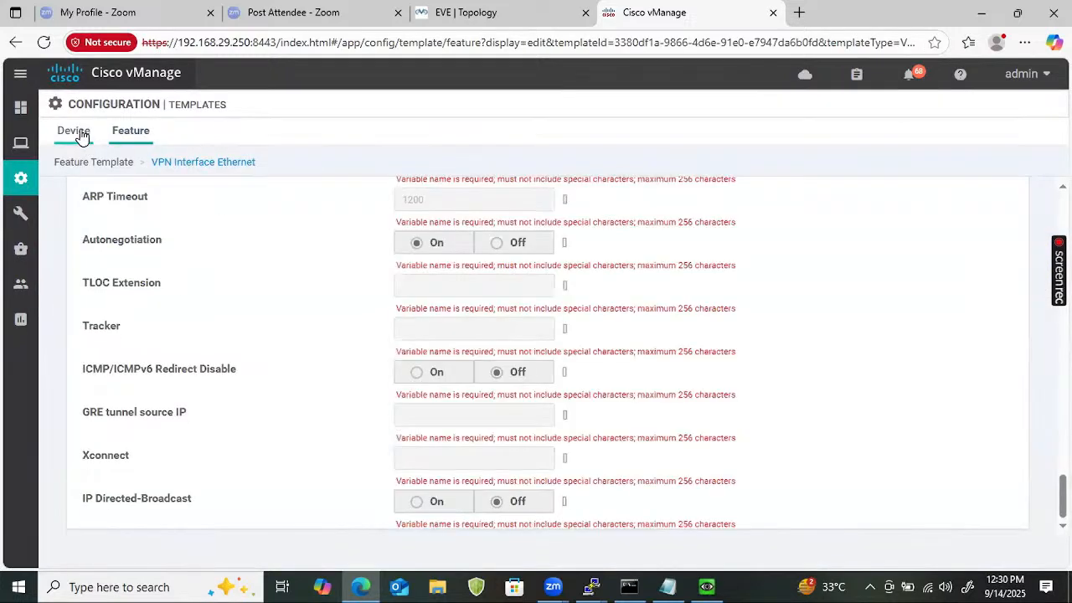
left_click(77, 131)
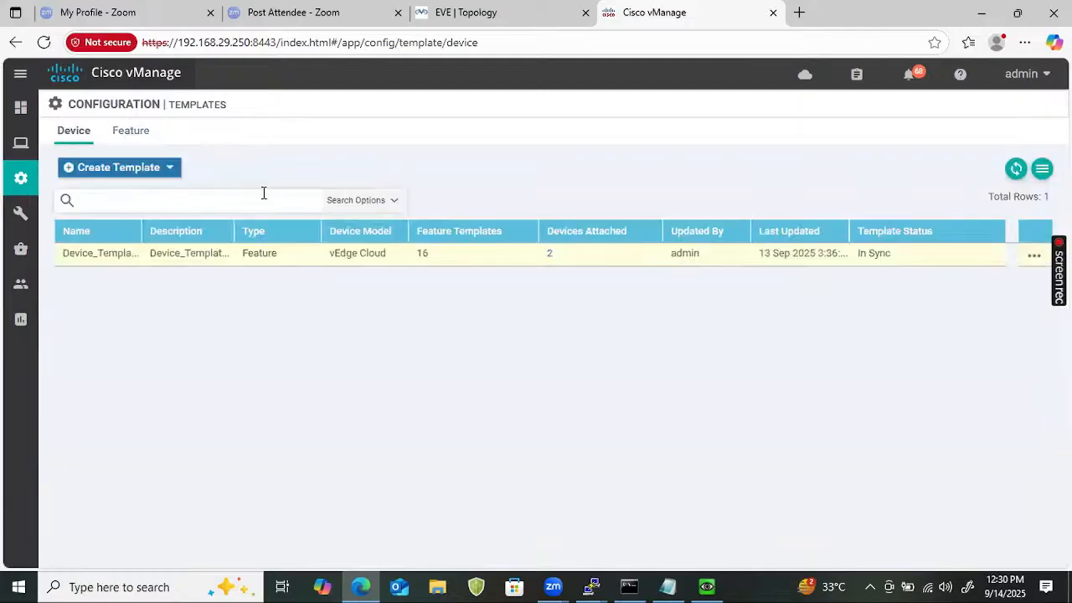
left_click(259, 196)
left_click(131, 131)
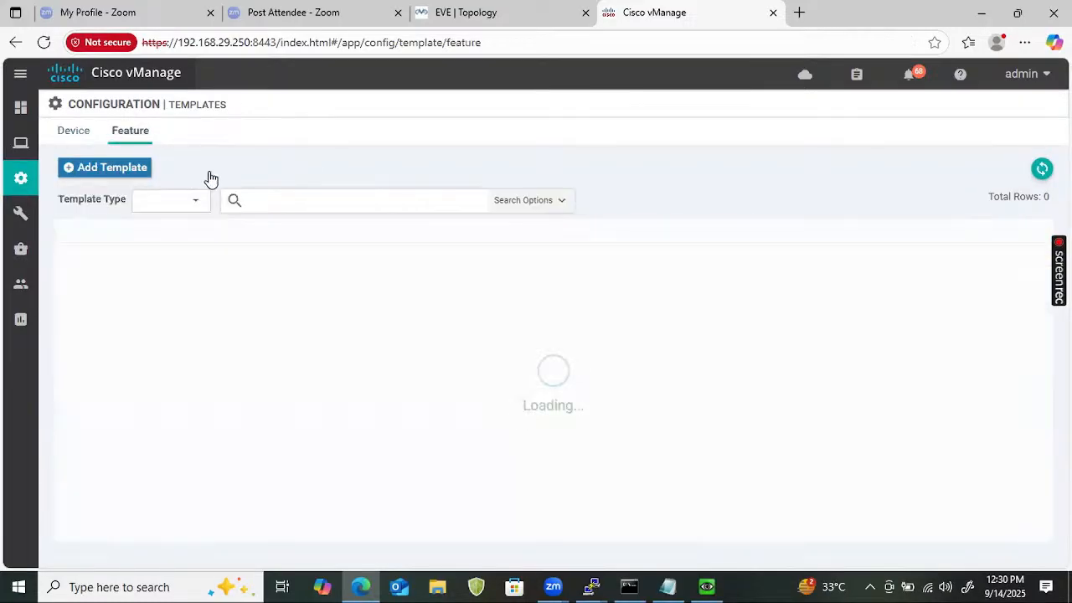
Filter the feature templates by CSR to show the 8 CSR templates.
left_click(297, 201)
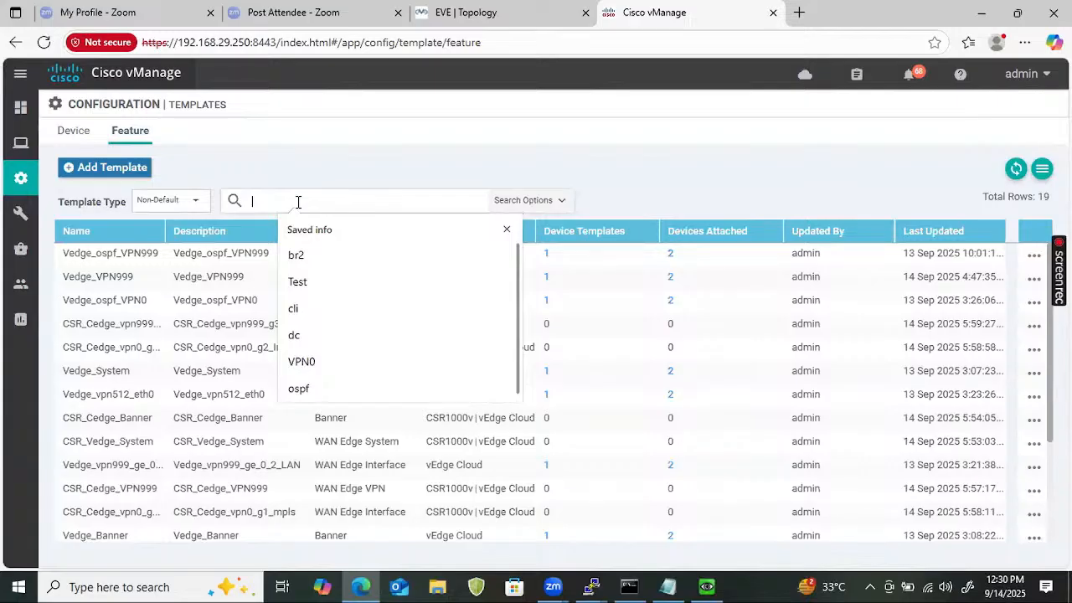
type("CSR")
key("Return")
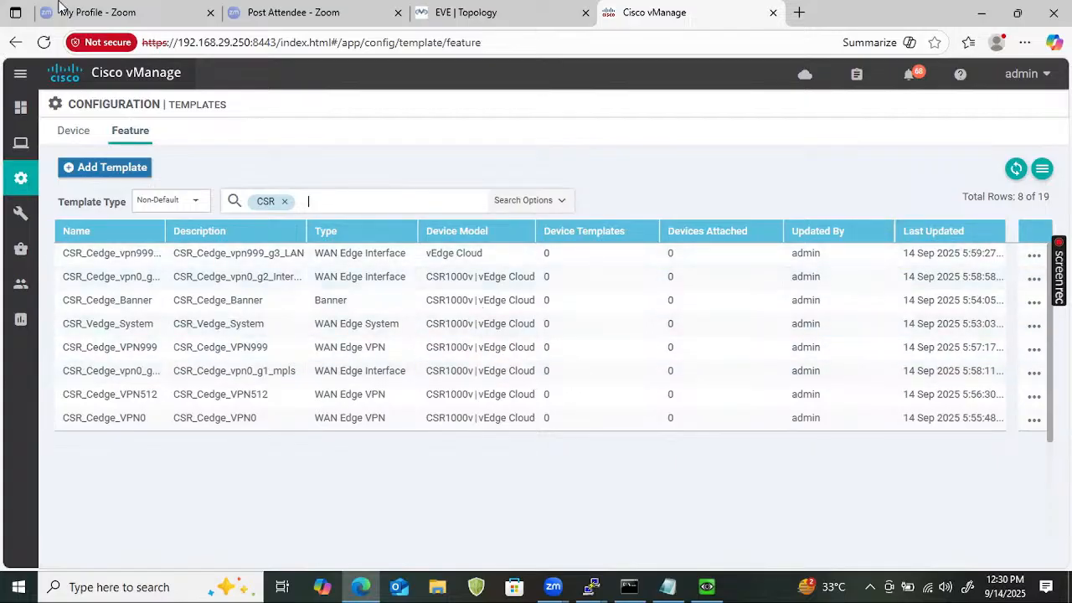
Add CSR1000v alongside vEdge Cloud to CSR_Cedge_vpn999_g3_LAN's device models, then clear the CSR filter.
left_click(1036, 256)
left_click(997, 329)
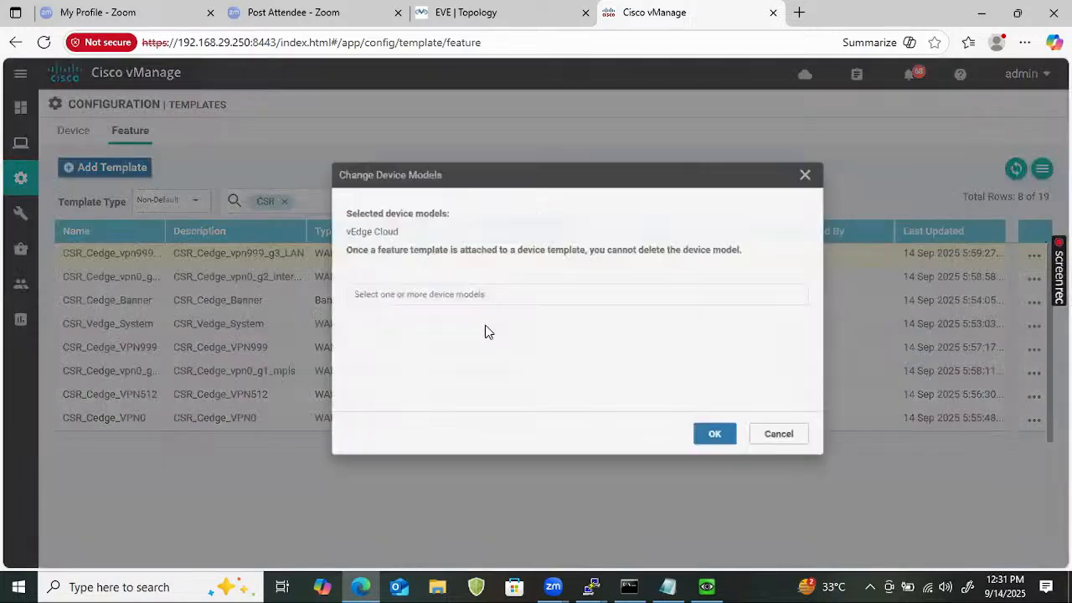
left_click(464, 300)
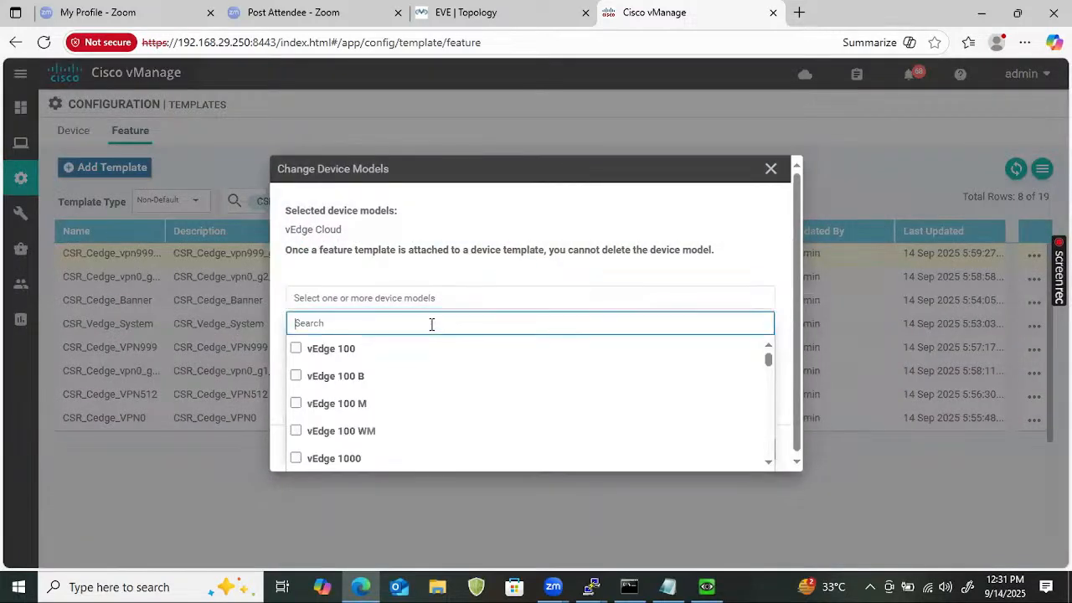
type("CSR")
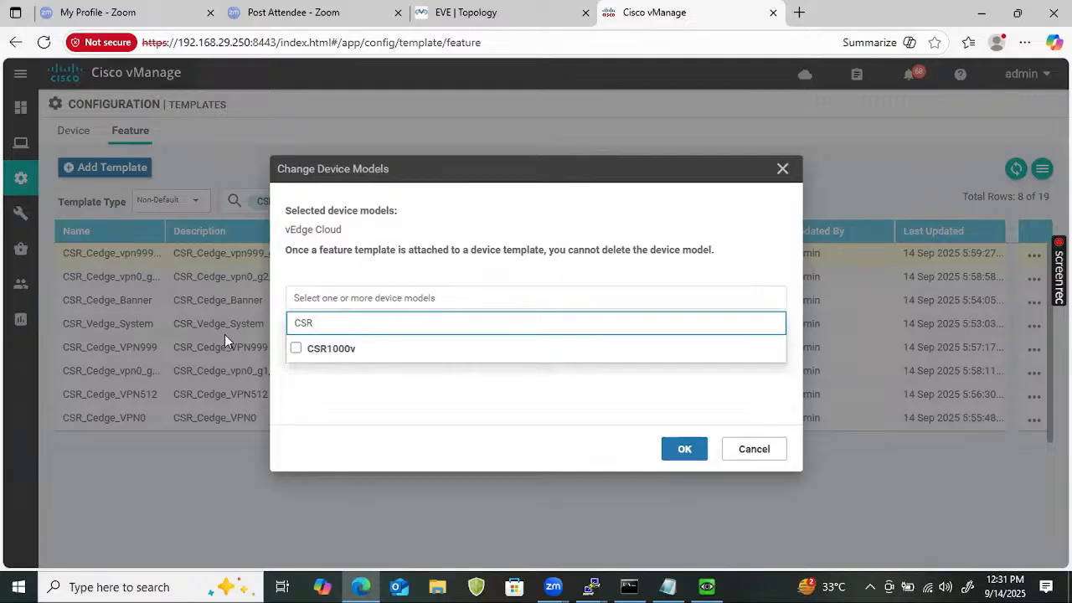
left_click(296, 348)
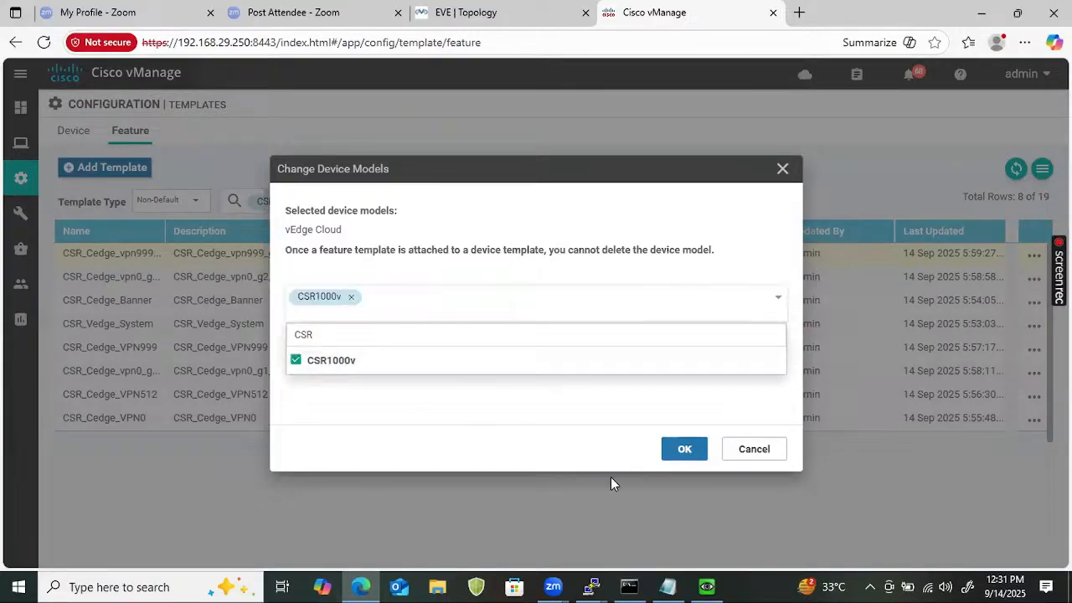
left_click(679, 453)
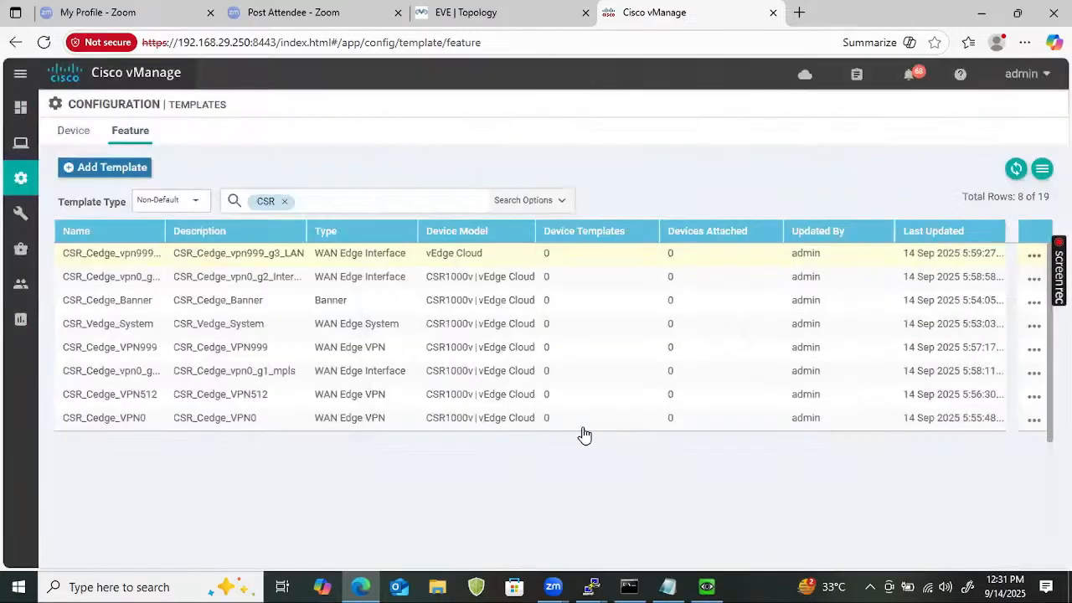
left_click(285, 201)
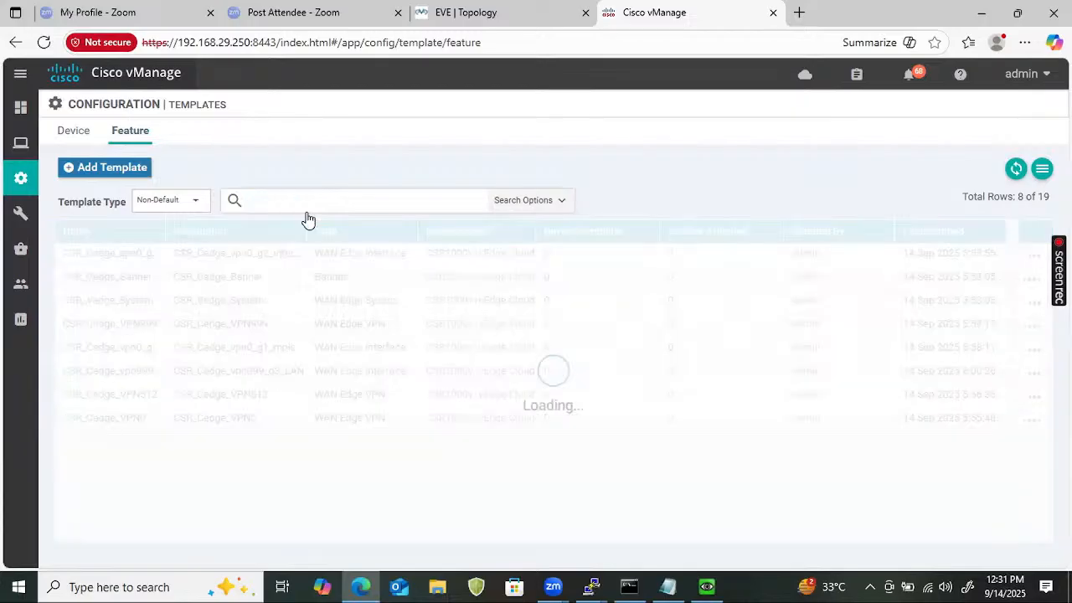
Filter templates by ospf and copy Vedge_ospf_VPN0 as CSR_Cedge_ospf_VPN0, with the name as its description.
left_click(311, 204)
type("ospf")
key("Return")
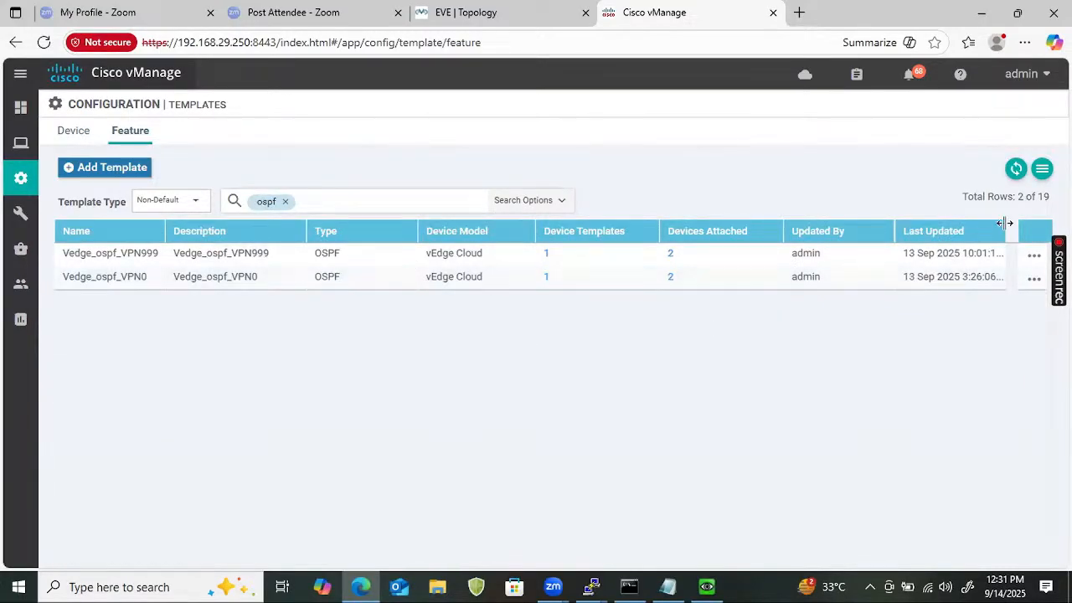
left_click(1034, 279)
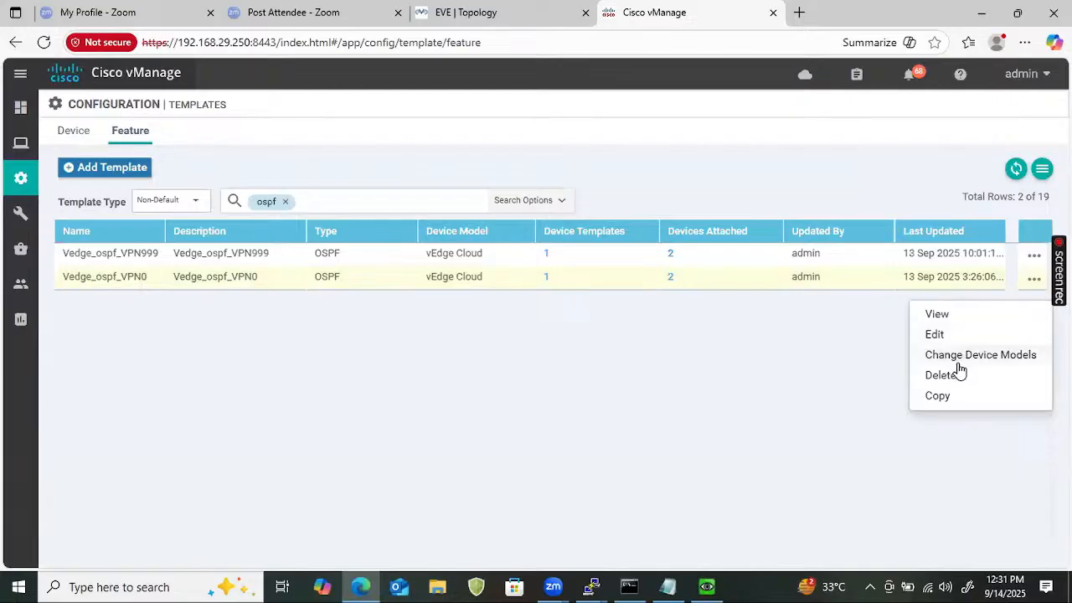
left_click(940, 396)
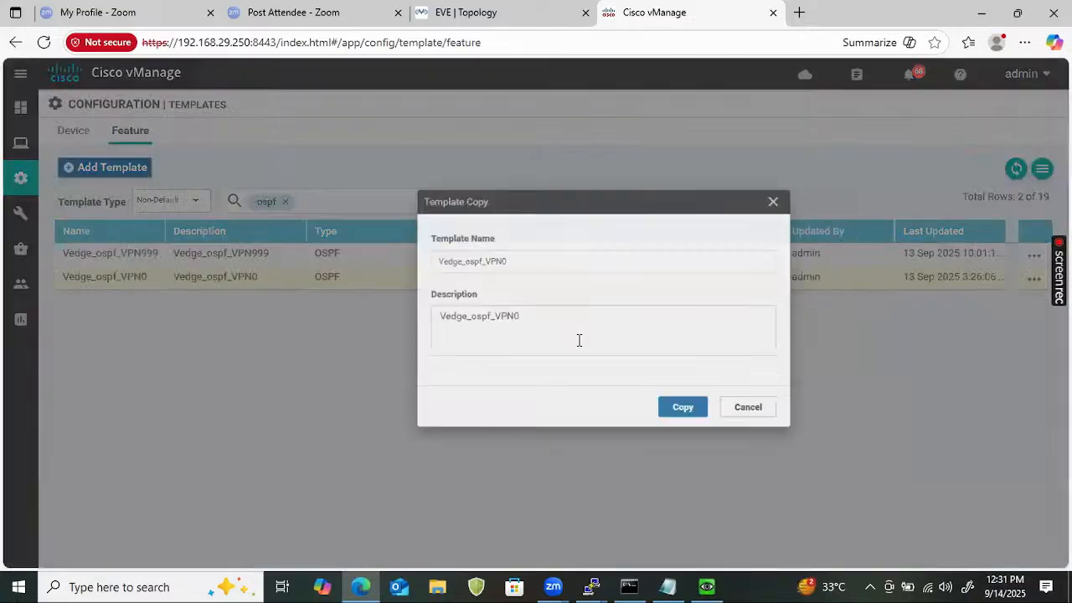
left_click(347, 256)
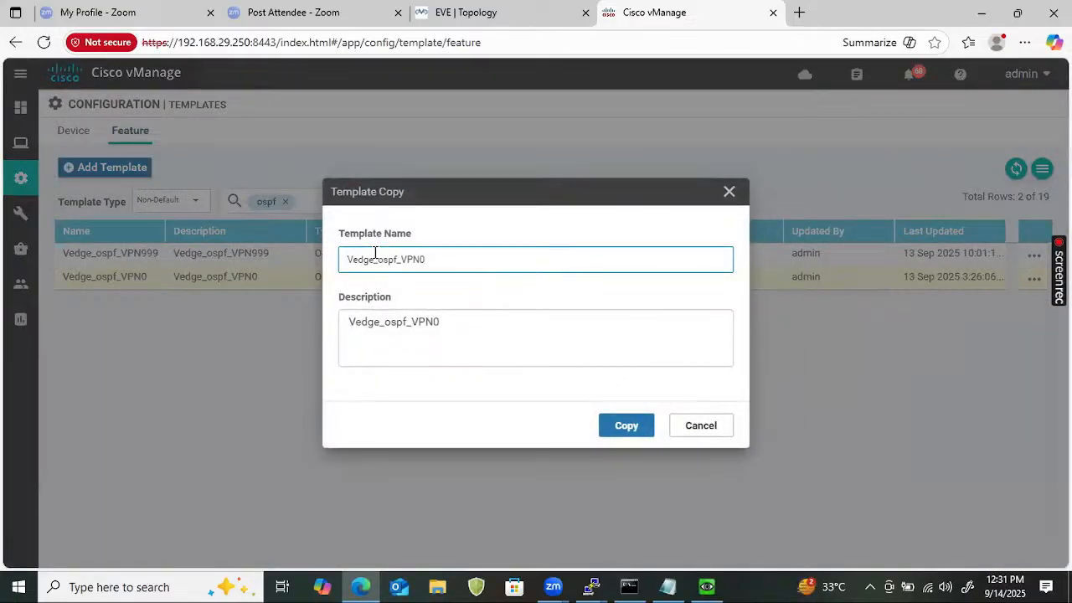
type("CSR_")
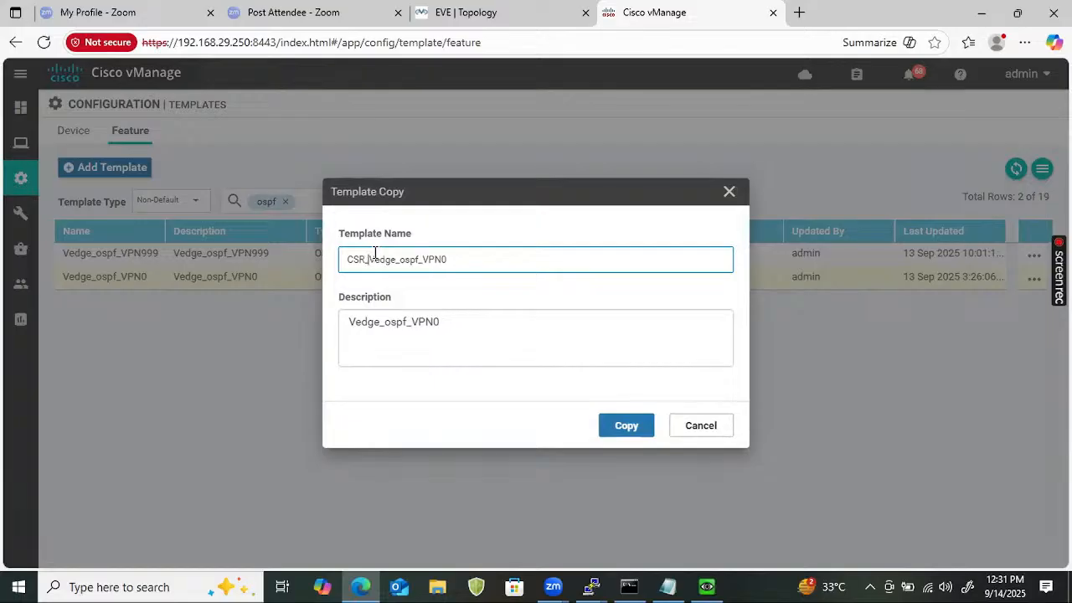
key("Delete")
type("C")
key("ctrl+a")
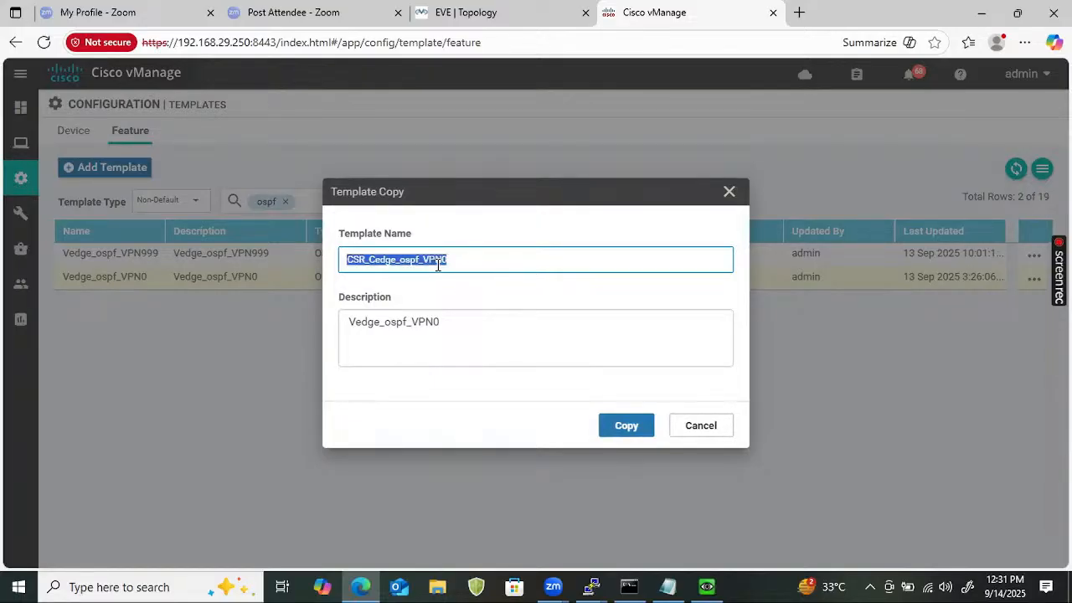
double_click(437, 331)
key("ctrl+v")
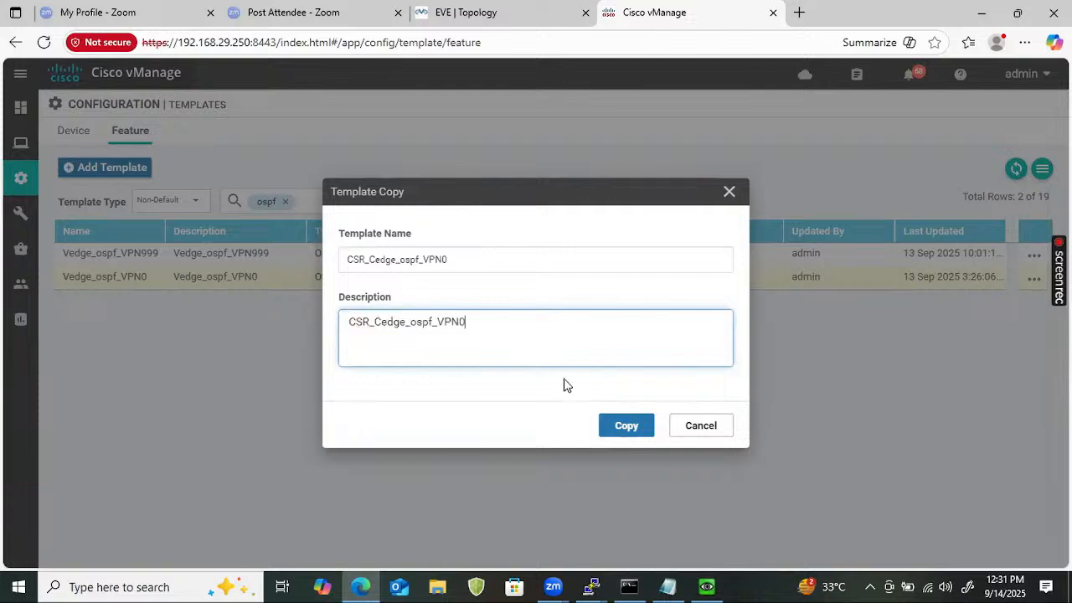
left_click(620, 428)
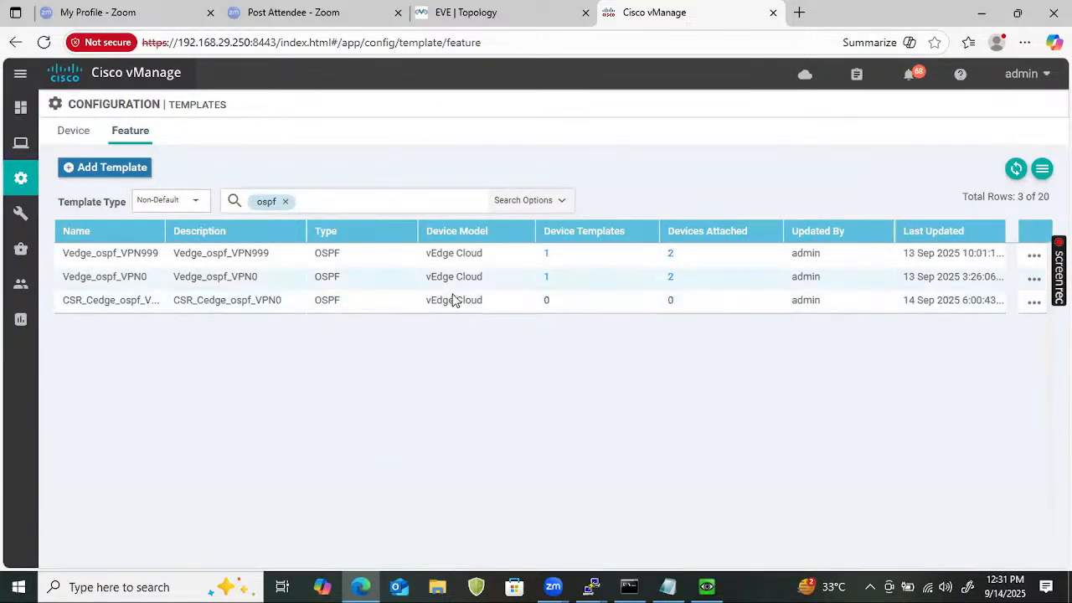
Add CSR1000v to the device models of CSR_Cedge_ospf_VPN0.
left_click(1032, 305)
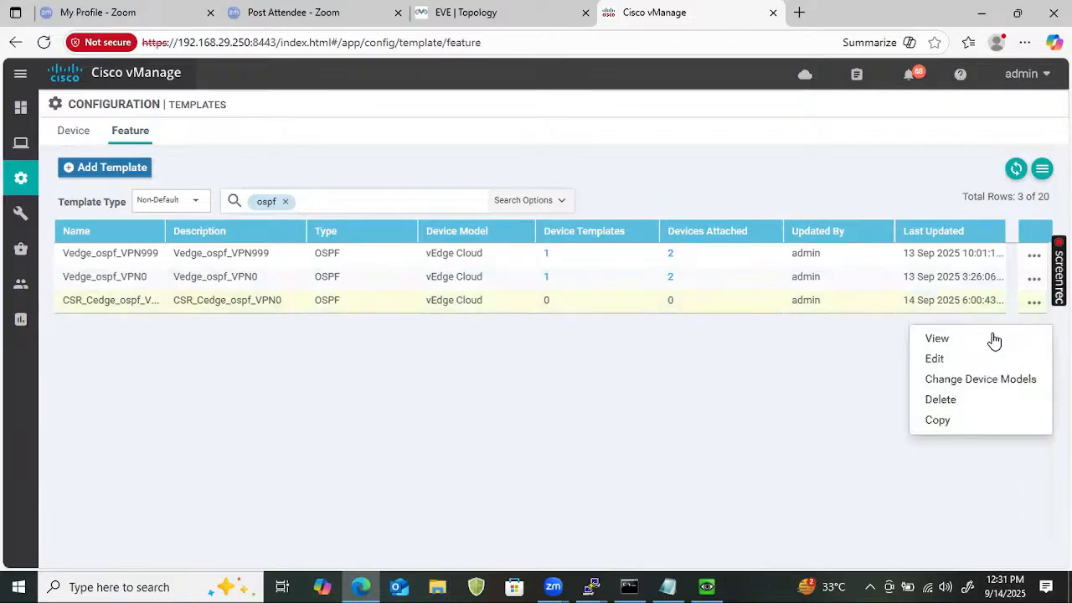
left_click(974, 380)
left_click(472, 301)
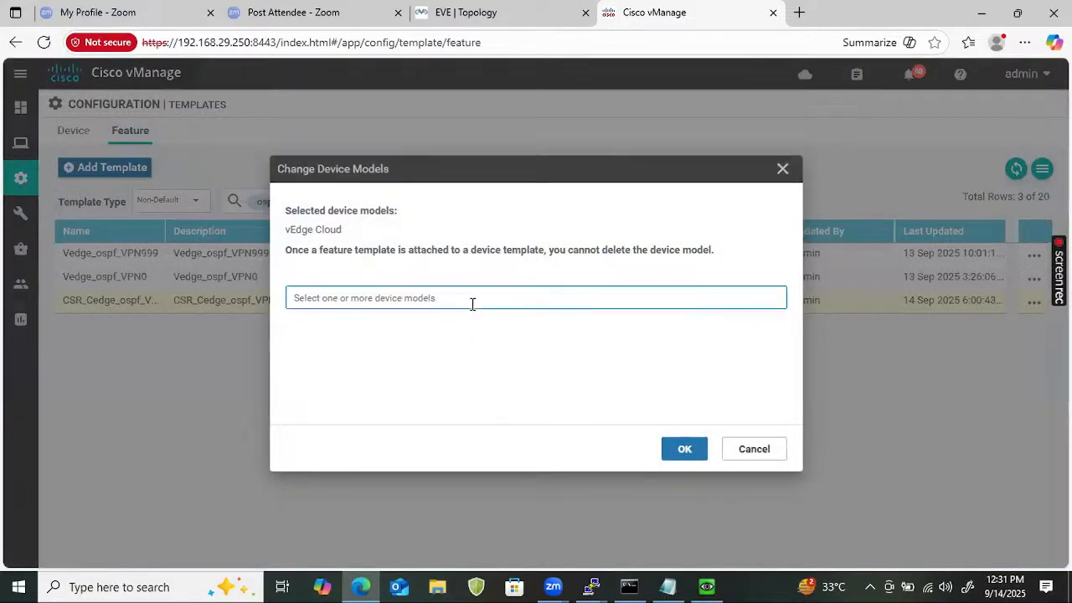
left_click(437, 321)
type("cs")
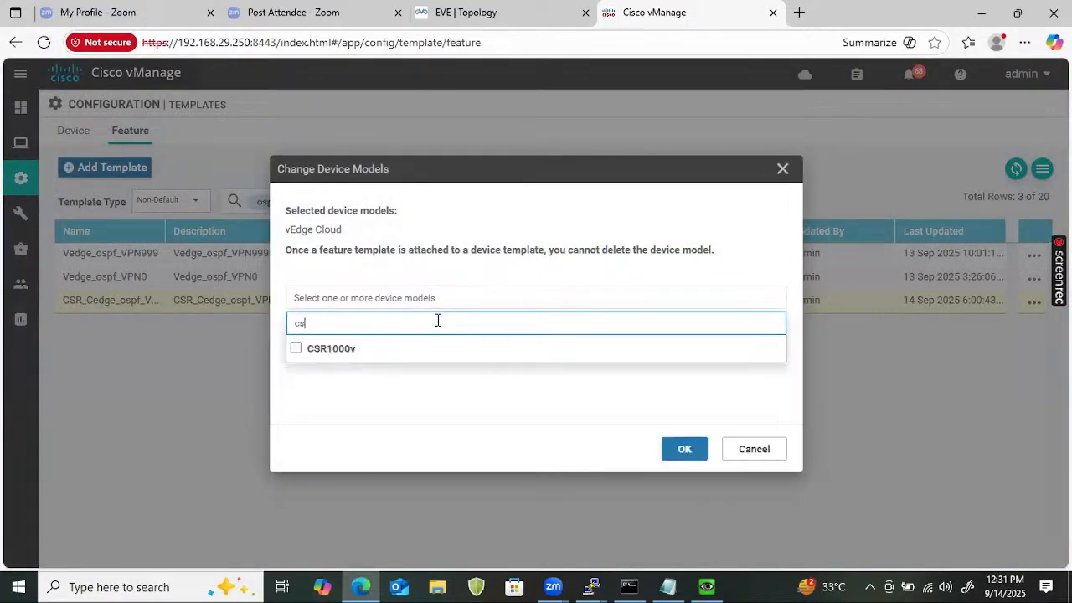
type("r")
left_click(296, 348)
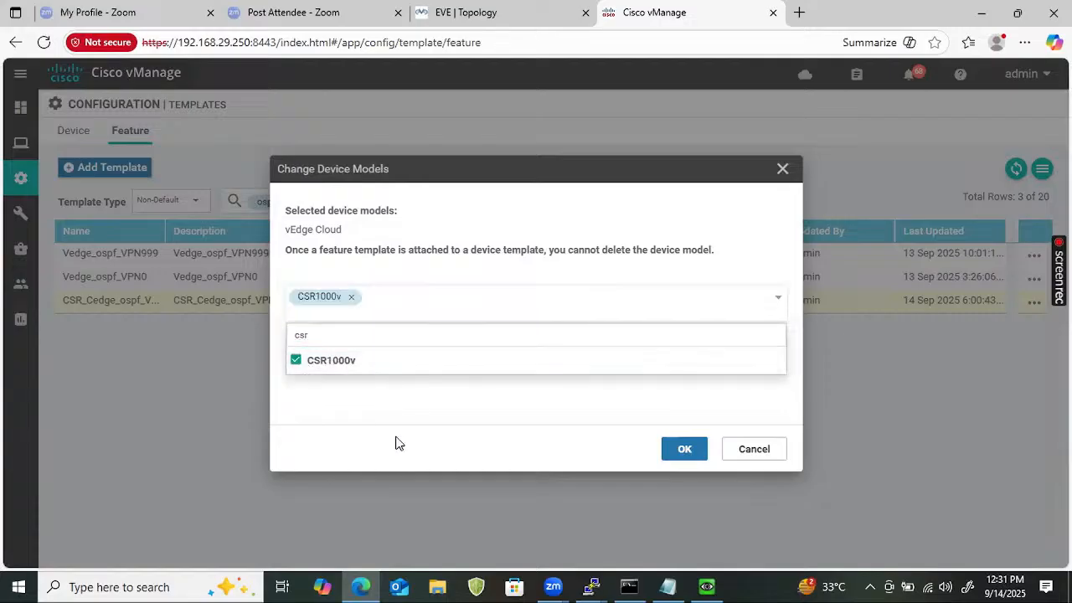
left_click(683, 450)
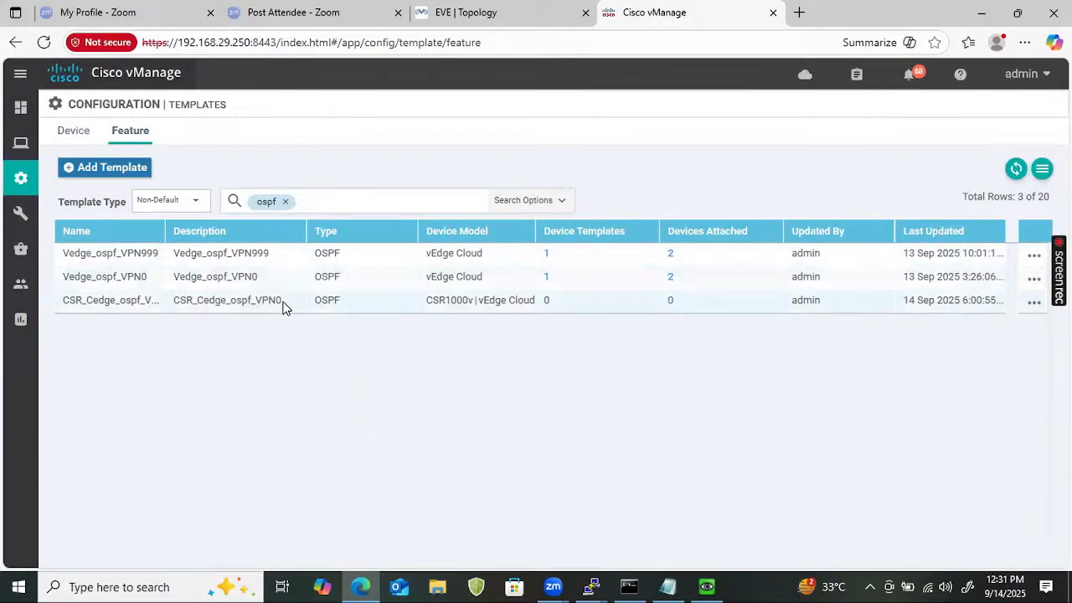
Copy Vedge_ospf_VPN999 as CSR_Cedge_ospf_VPN999, using the new name as its description.
left_click(1036, 257)
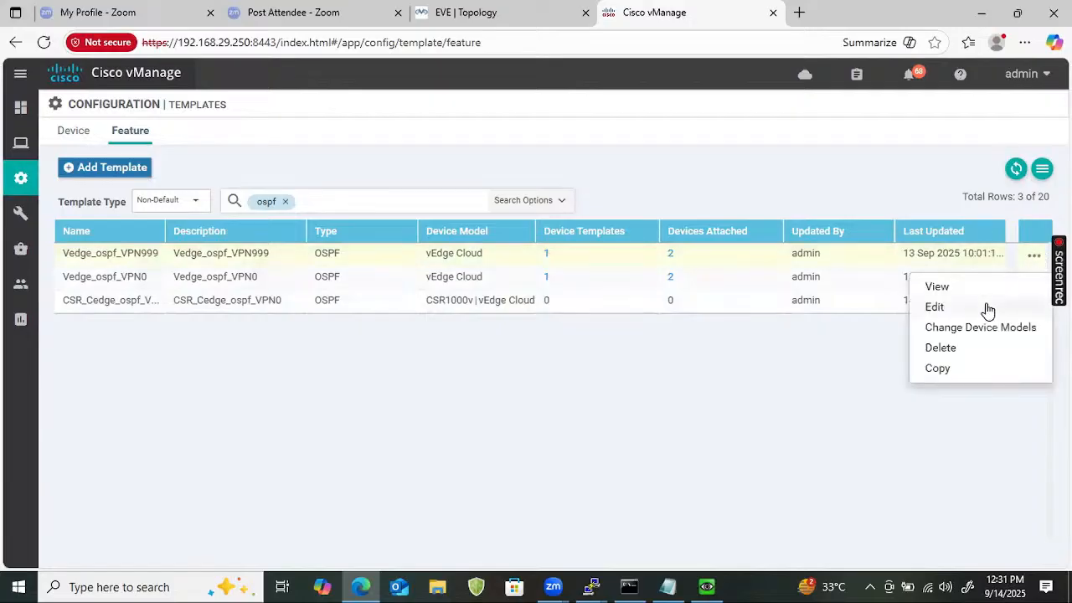
left_click(940, 369)
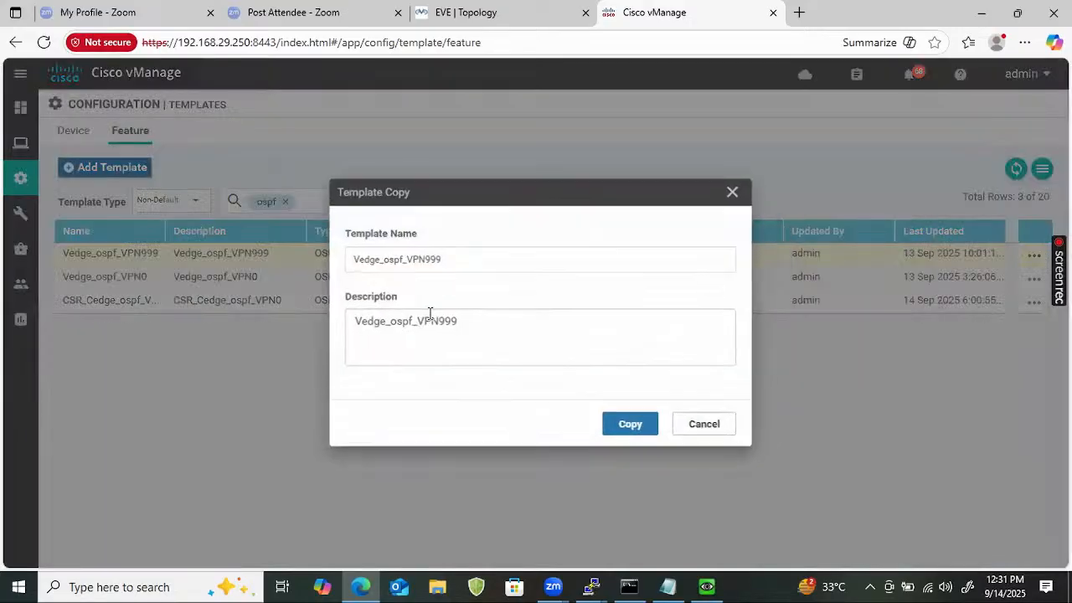
left_click(352, 257)
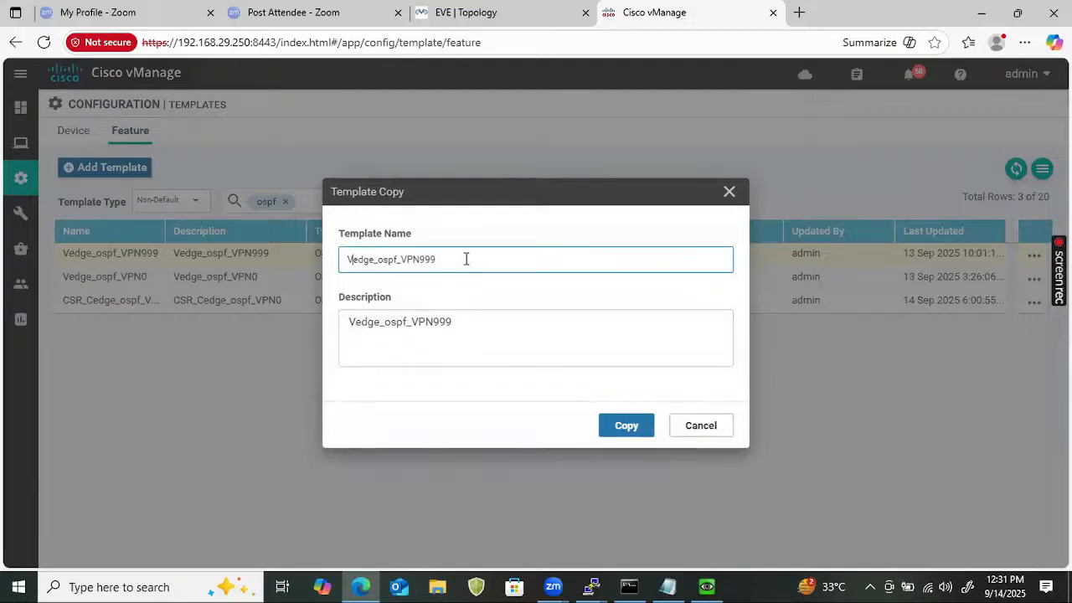
type("CSR")
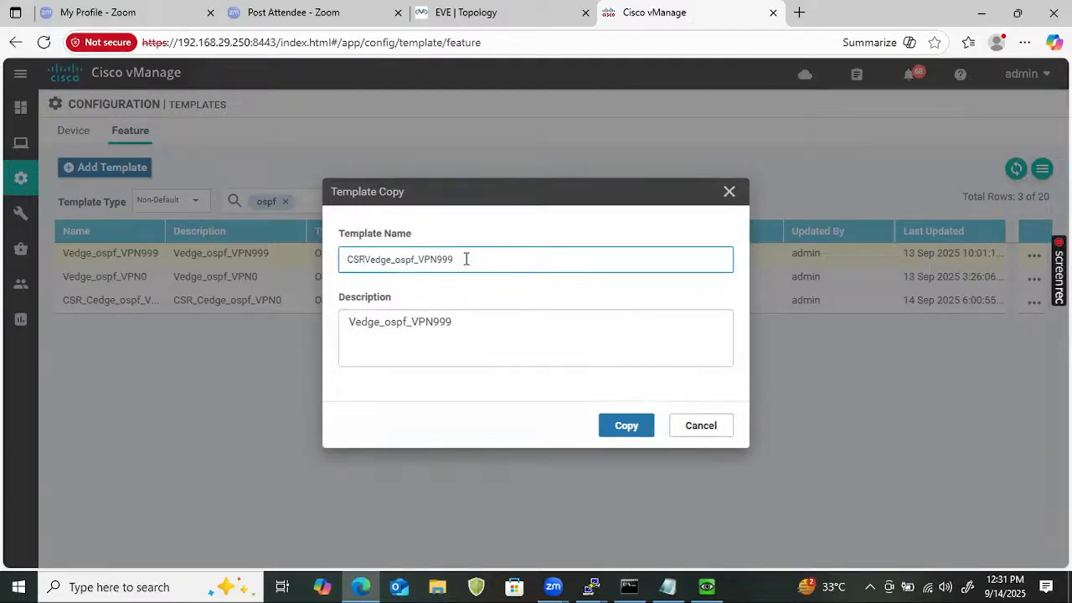
type("_")
key("BackSpace")
type("C")
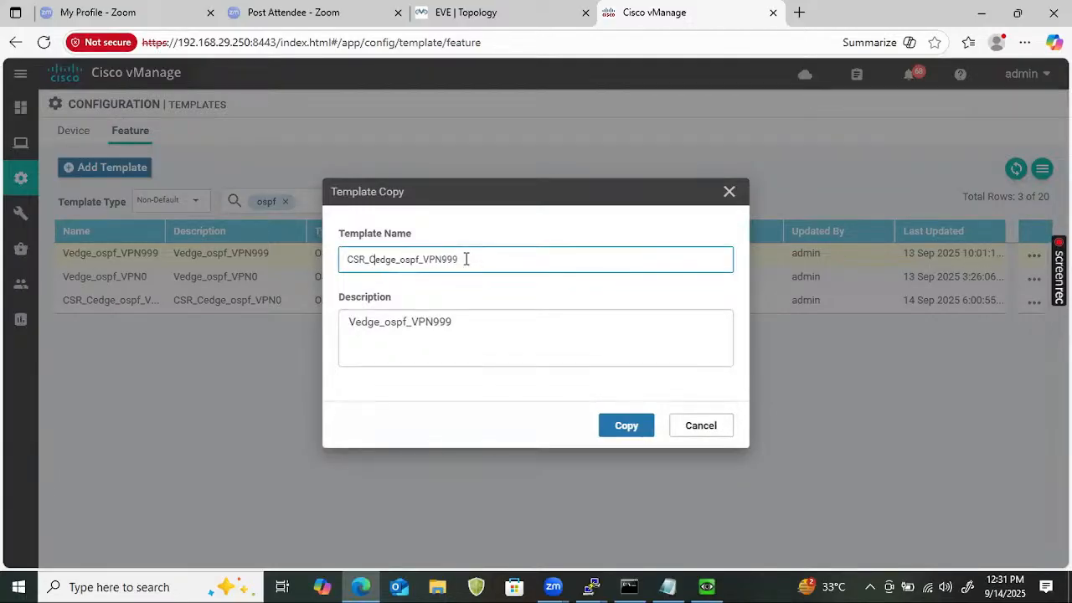
key("ctrl+a")
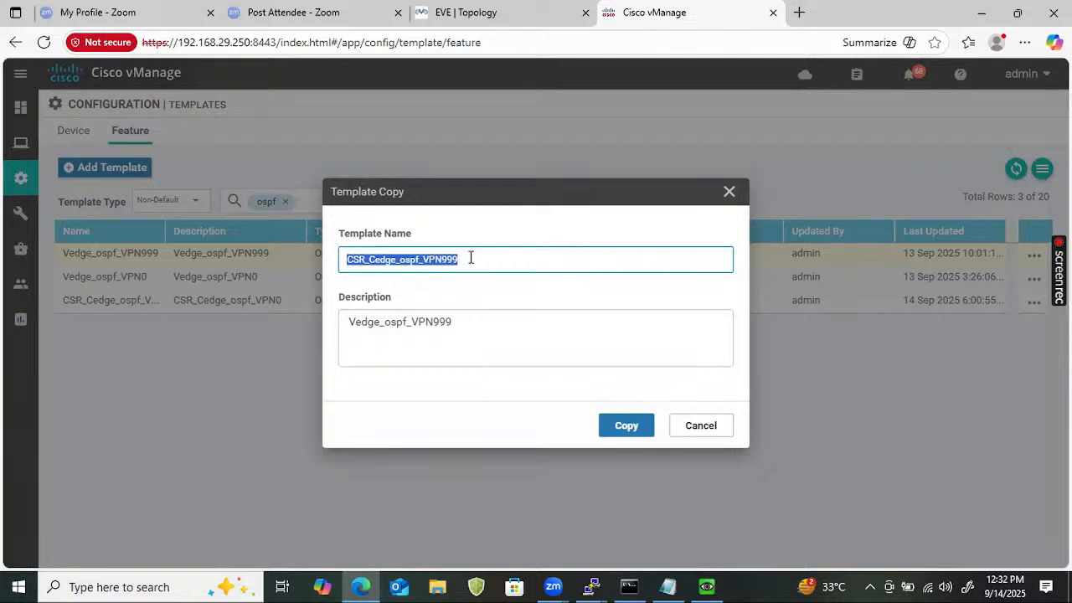
left_click_drag(471, 320, 186, 321)
key("ctrl+v")
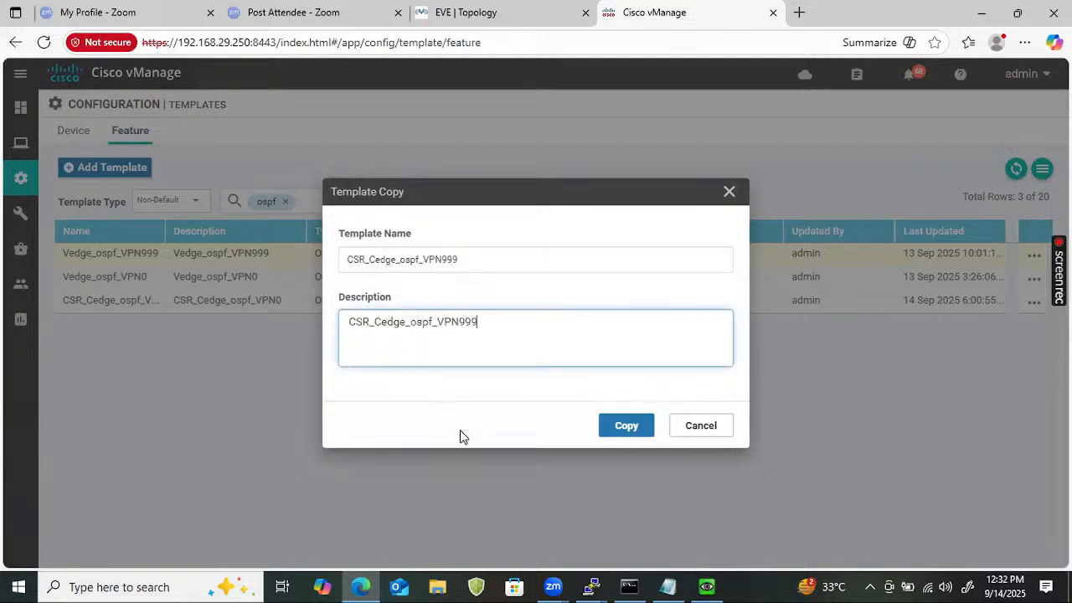
left_click(612, 439)
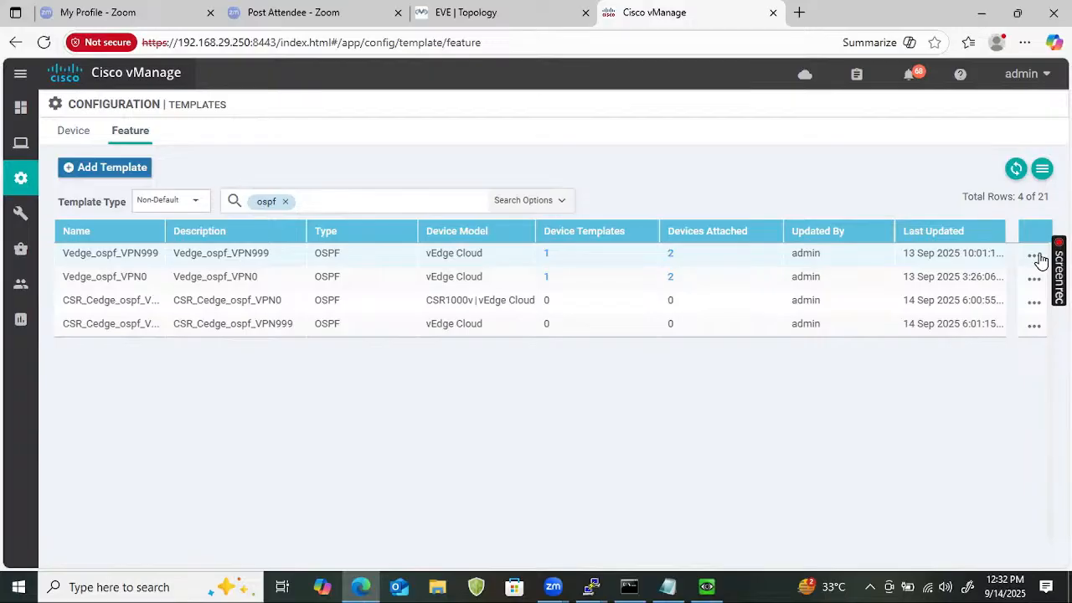
Add CSR1000v to CSR_Cedge_ospf_VPN999's device models and clear the ospf filter.
left_click(1035, 256)
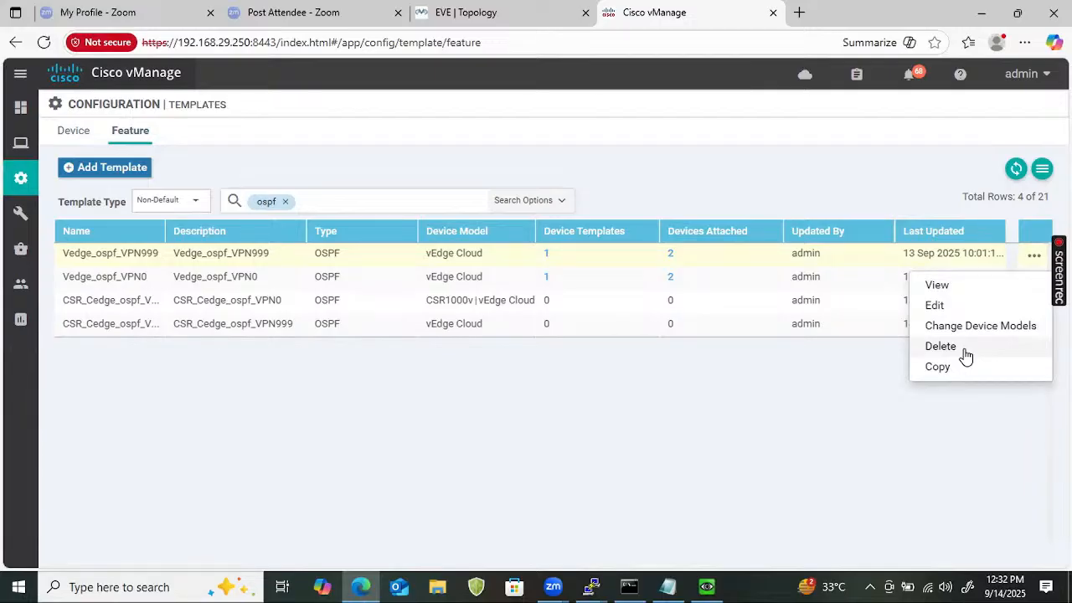
left_click(698, 513)
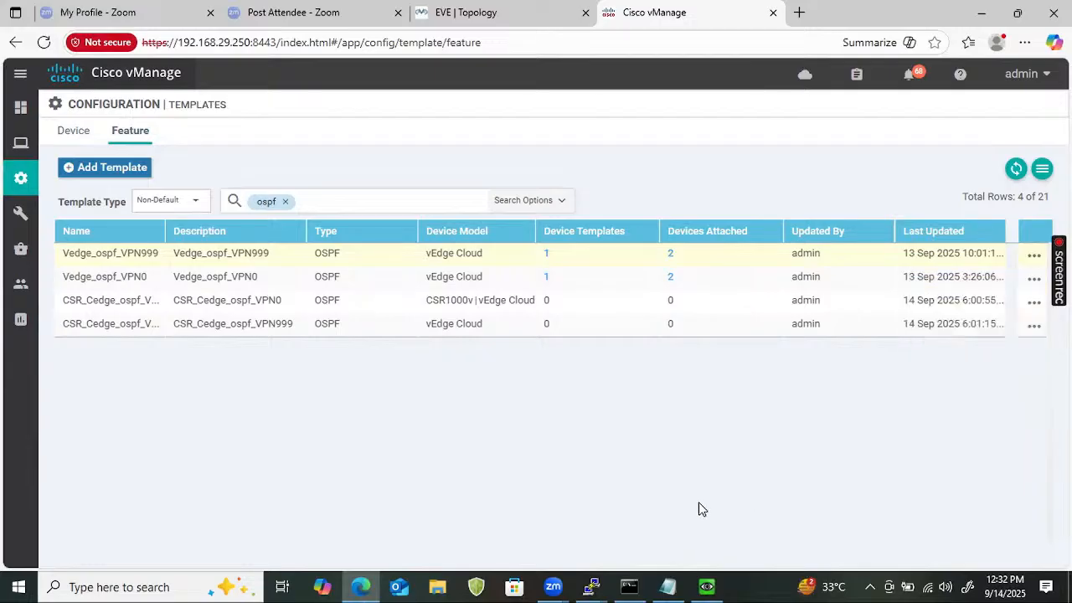
left_click(1034, 326)
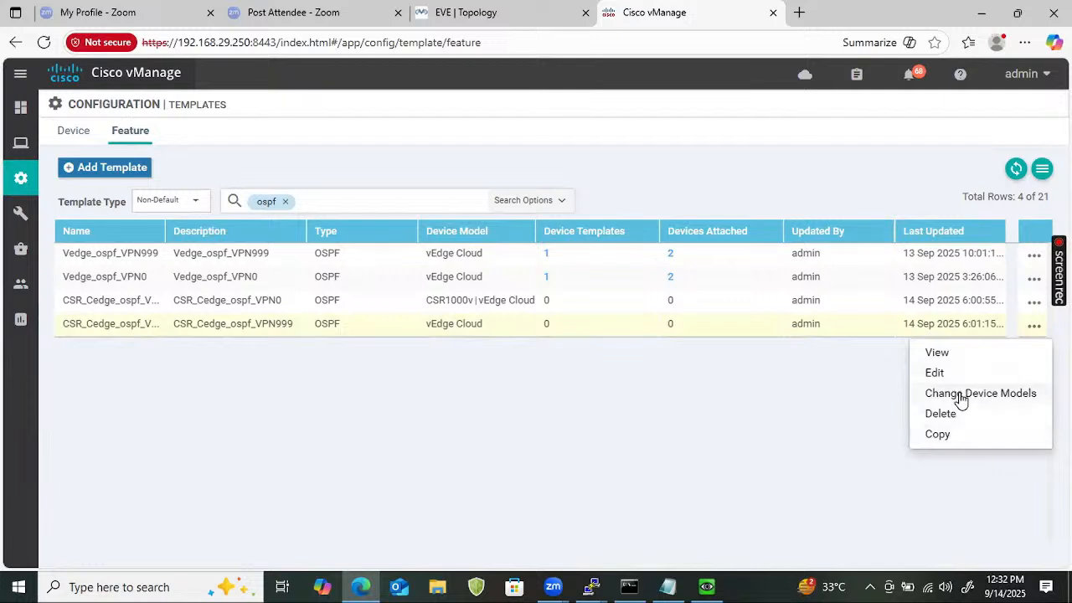
left_click(963, 392)
left_click(372, 303)
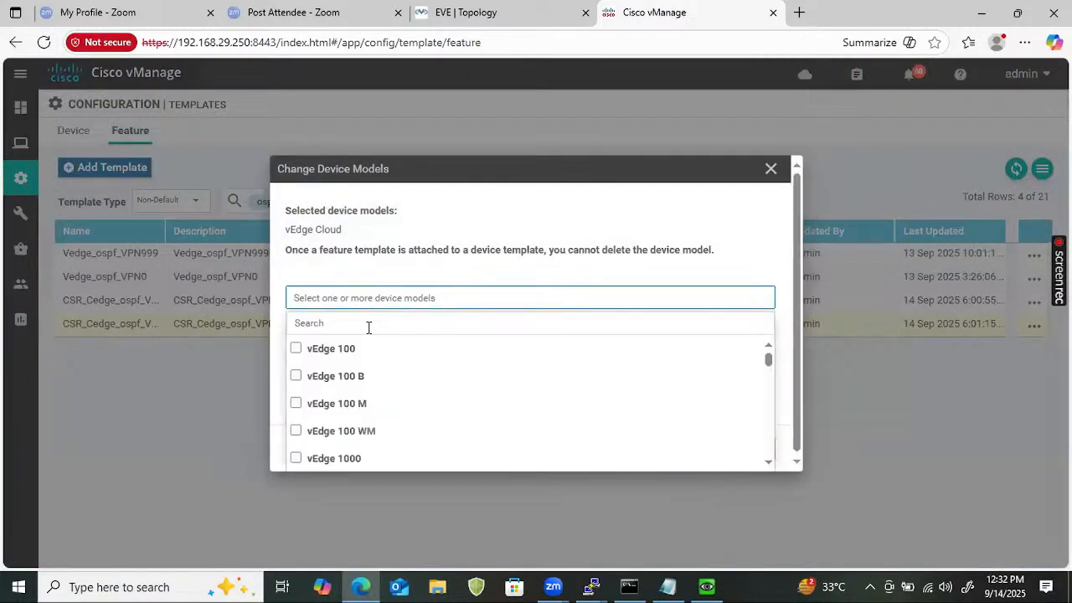
type("CSR")
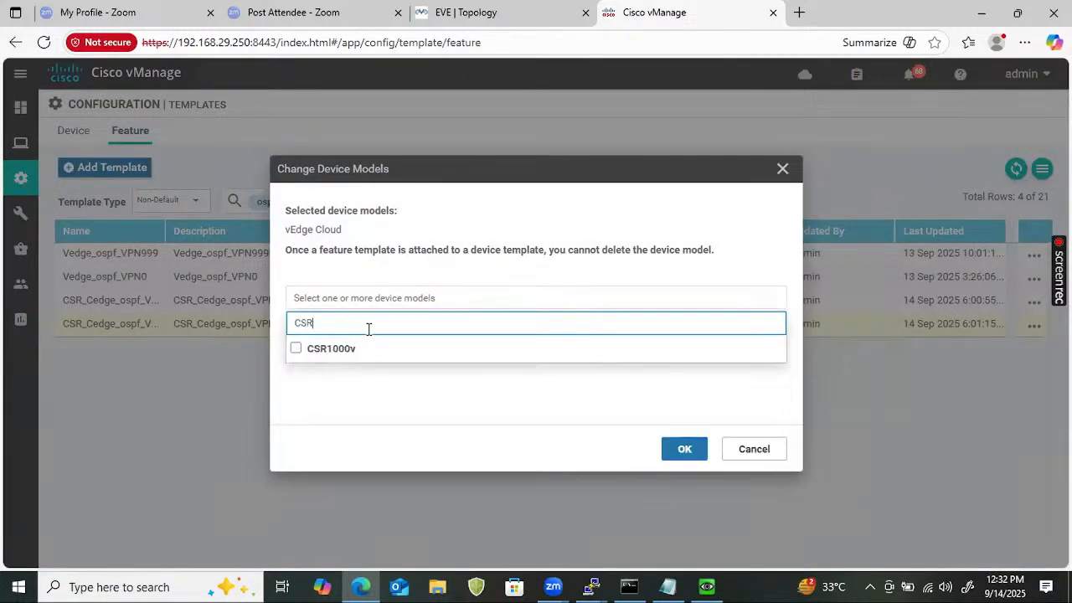
left_click(343, 348)
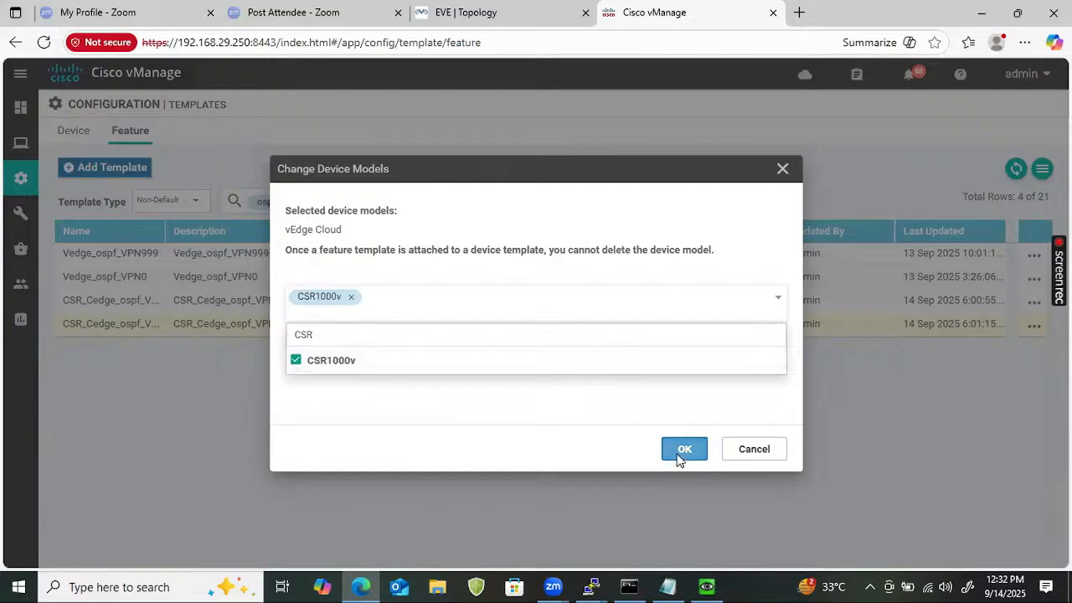
left_click(682, 456)
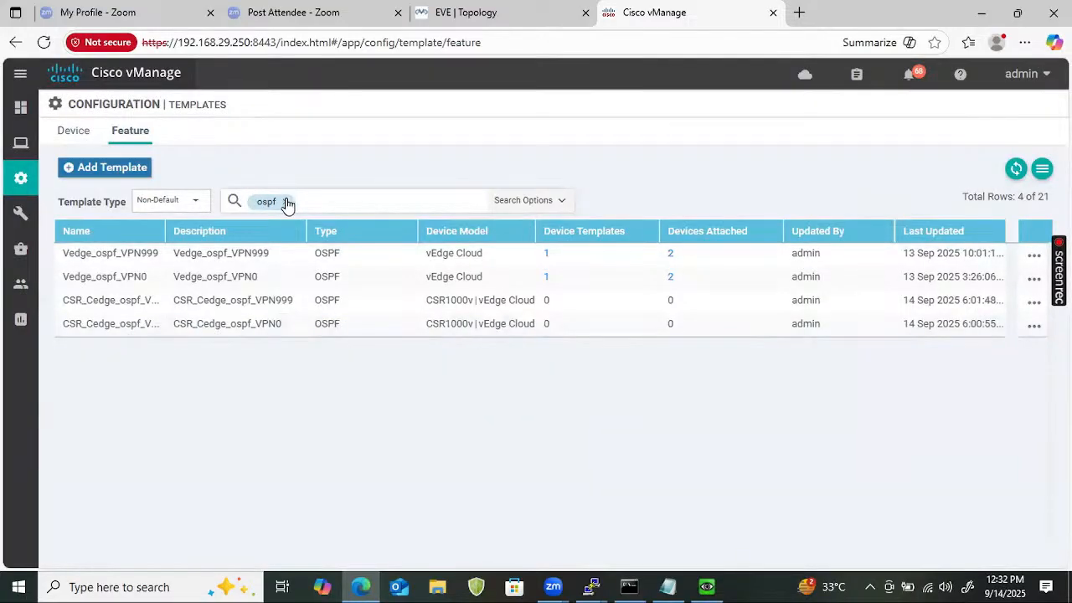
left_click(286, 202)
Filter templates by CSR, widen the Name column, and edit CSR_Cedge_vpn0_g1_mpls.
type("CSR")
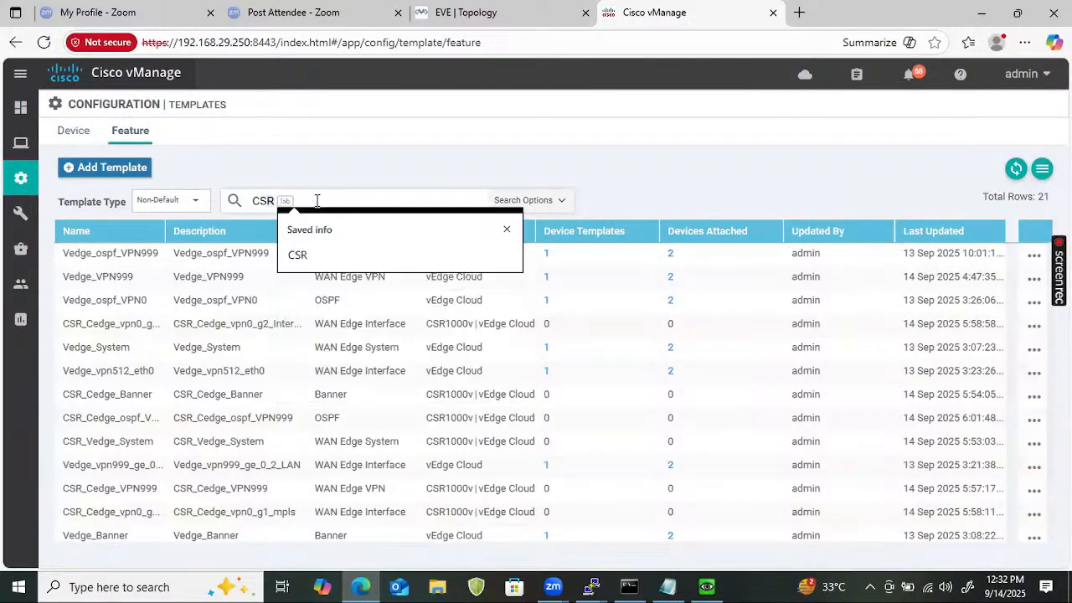
key("Return")
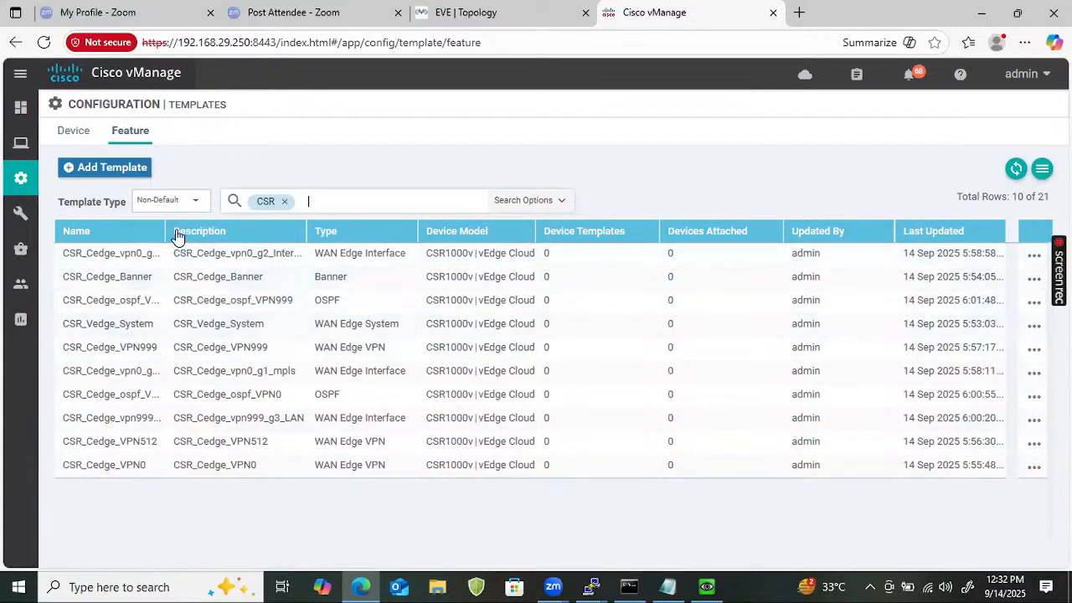
left_click_drag(165, 221, 206, 221)
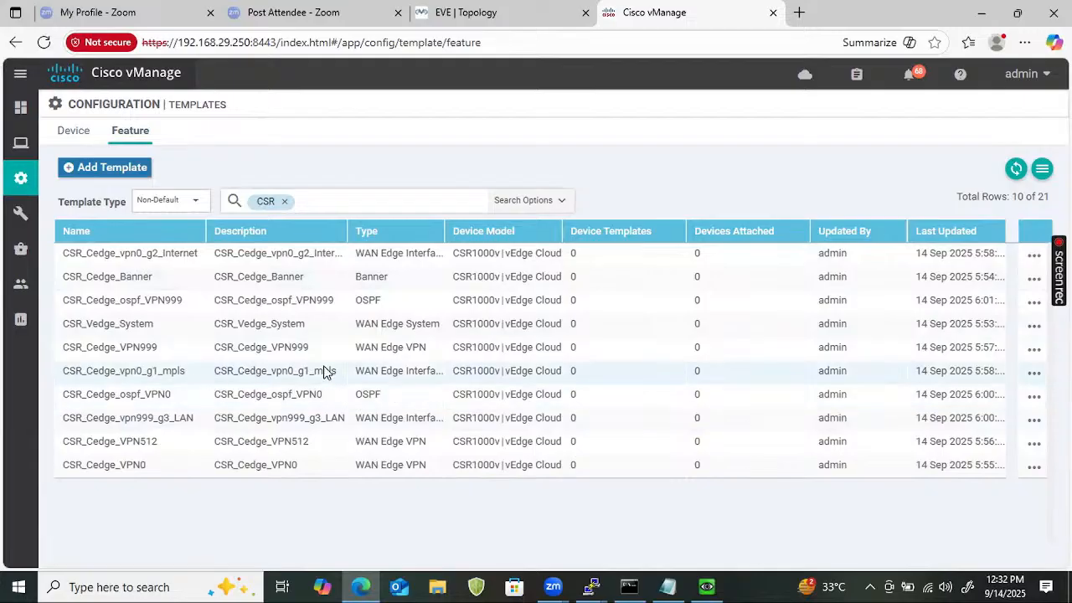
left_click(1032, 376)
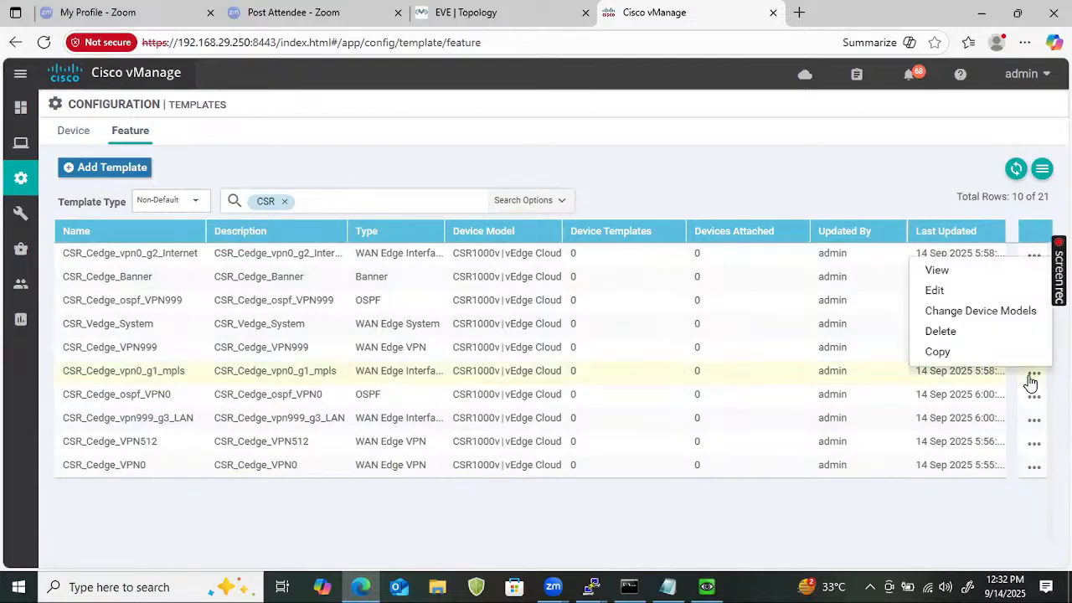
left_click(935, 292)
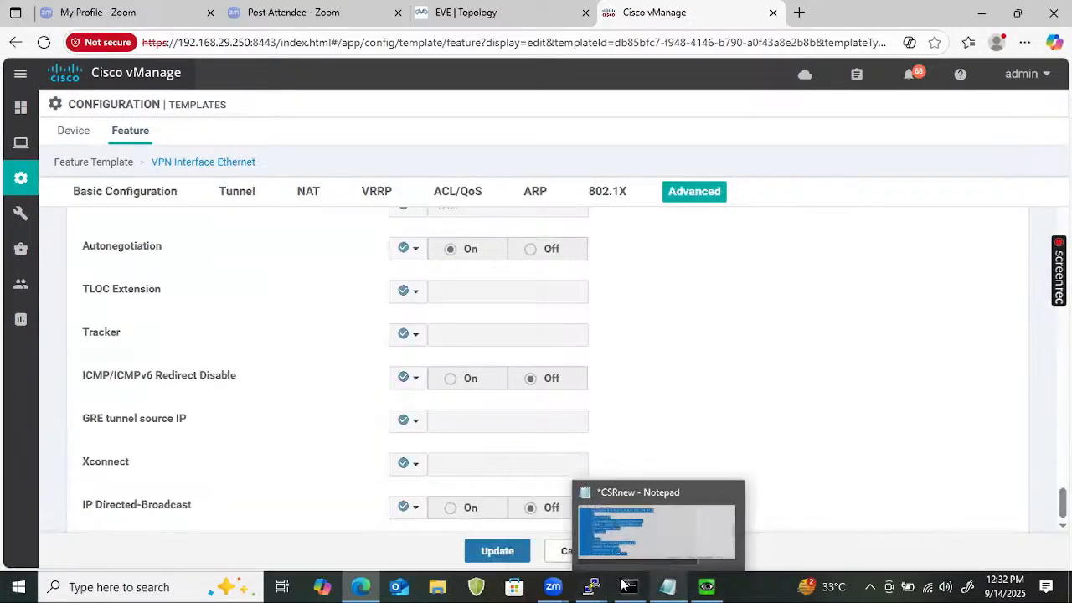
left_click(593, 584)
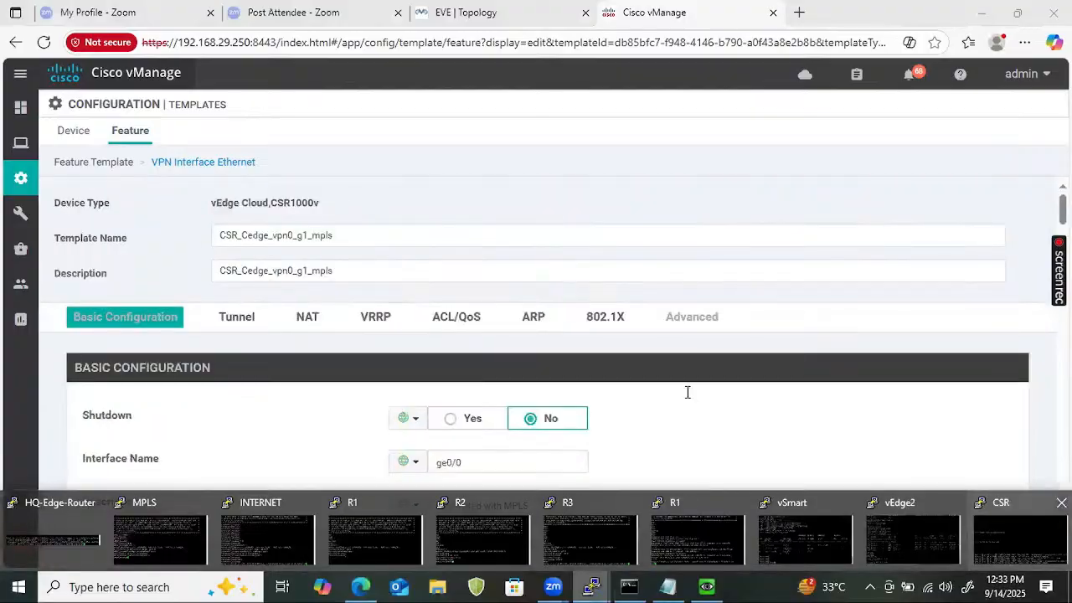
Log in to Site4_Cedge1's CSR console and enter privileged exec mode with enable.
left_click(1004, 544)
key("Return")
key("Return")
key("Return")
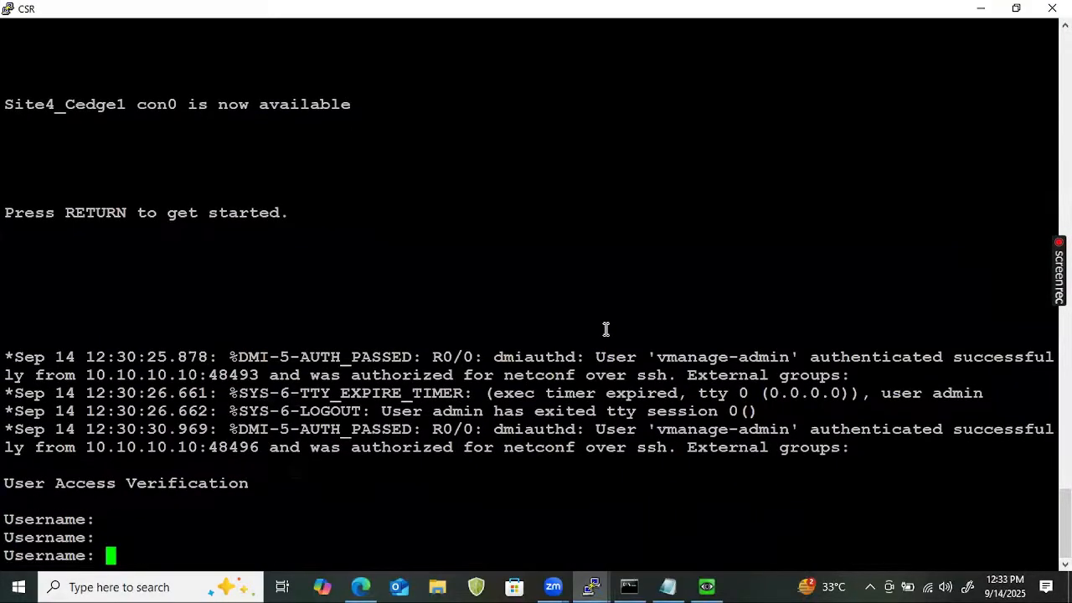
type("admin")
key("Return")
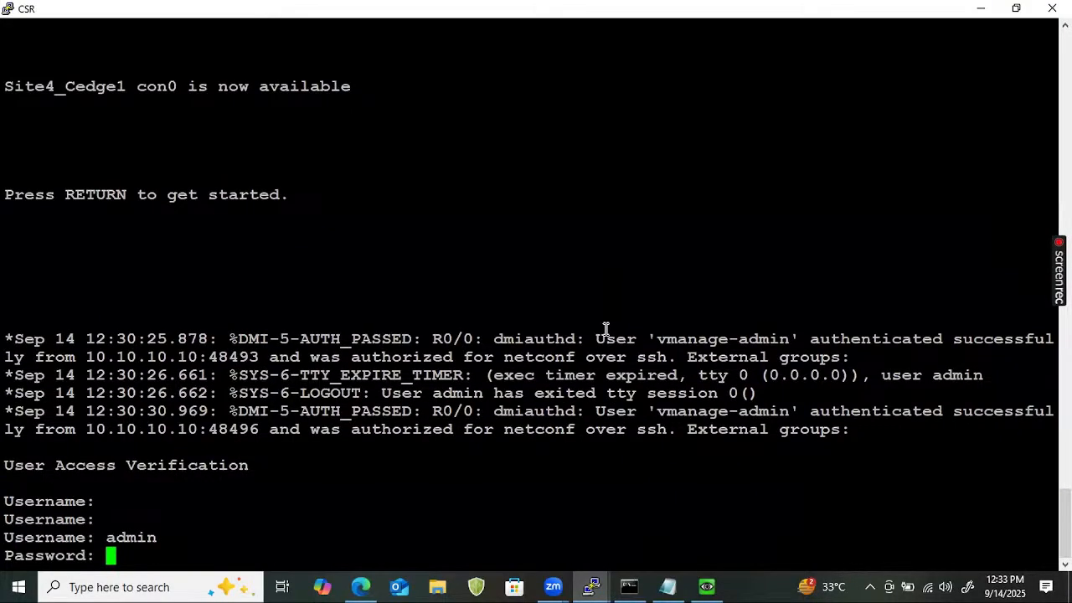
key("Return")
type("s")
key("BackSpace")
type("ena")
key("Return")
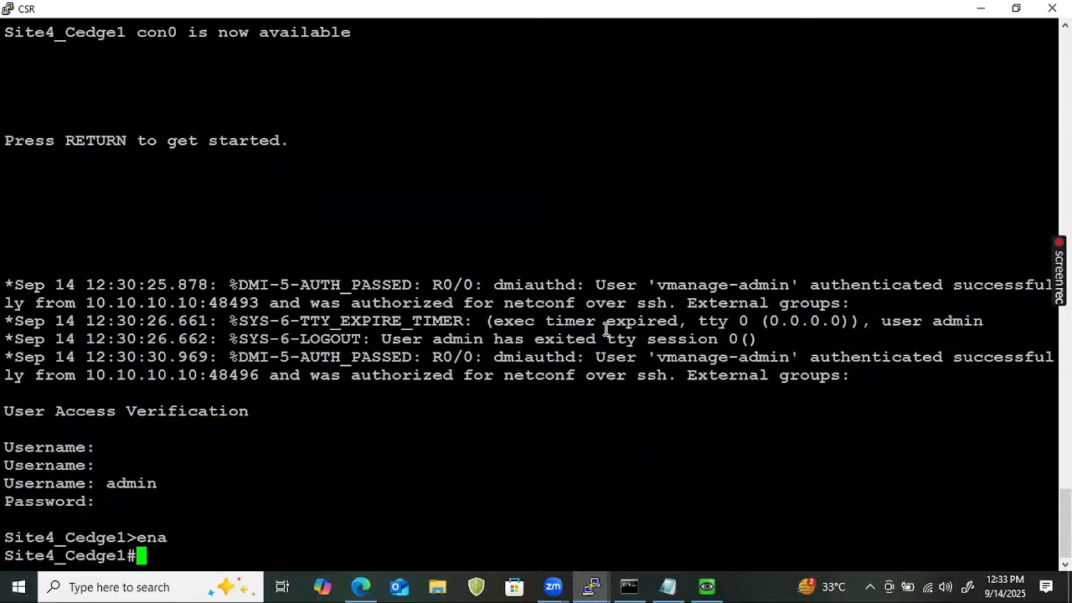
key("Return")
key("Return")
Run 'show ip int brief' and copy the GigabitEthernet1 interface name.
type("show ip imnt")
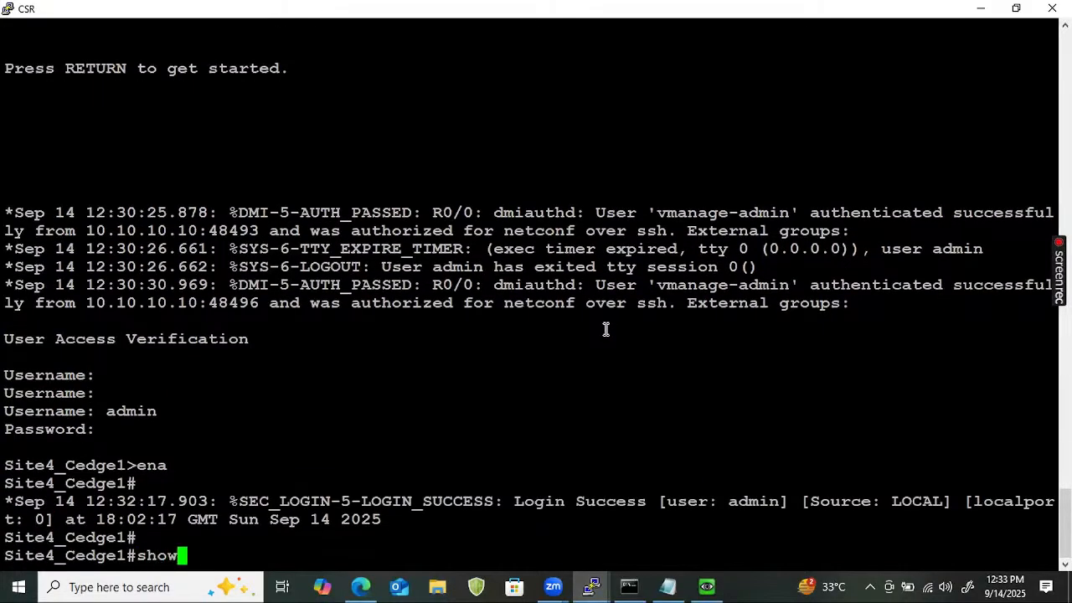
key("BackSpace")
key("BackSpace")
key("BackSpace")
key("BackSpace")
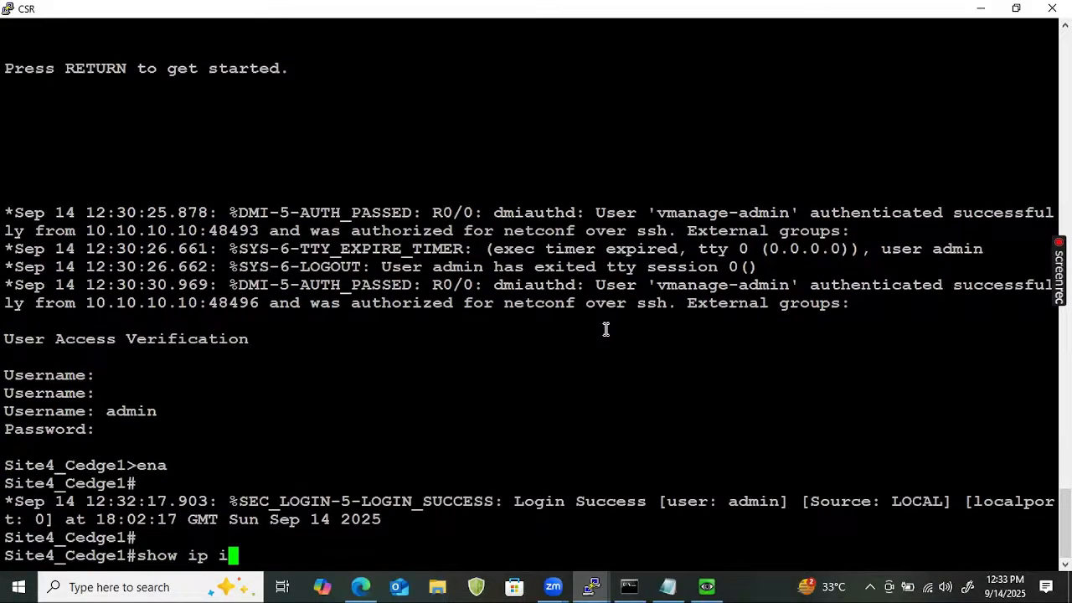
type("nt brief")
key("Return")
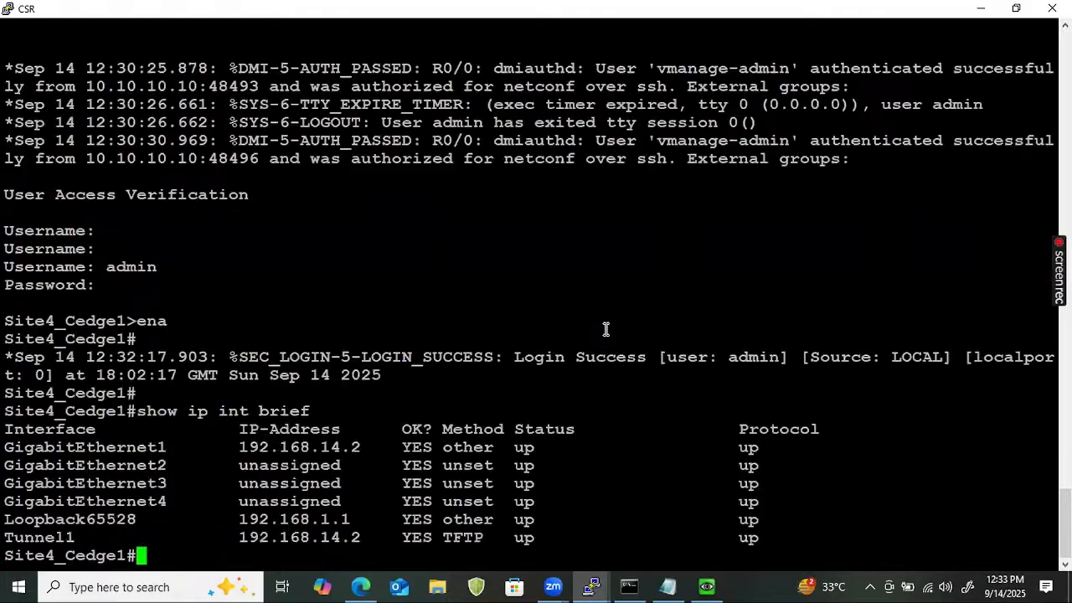
double_click(96, 447)
key("ctrl+c")
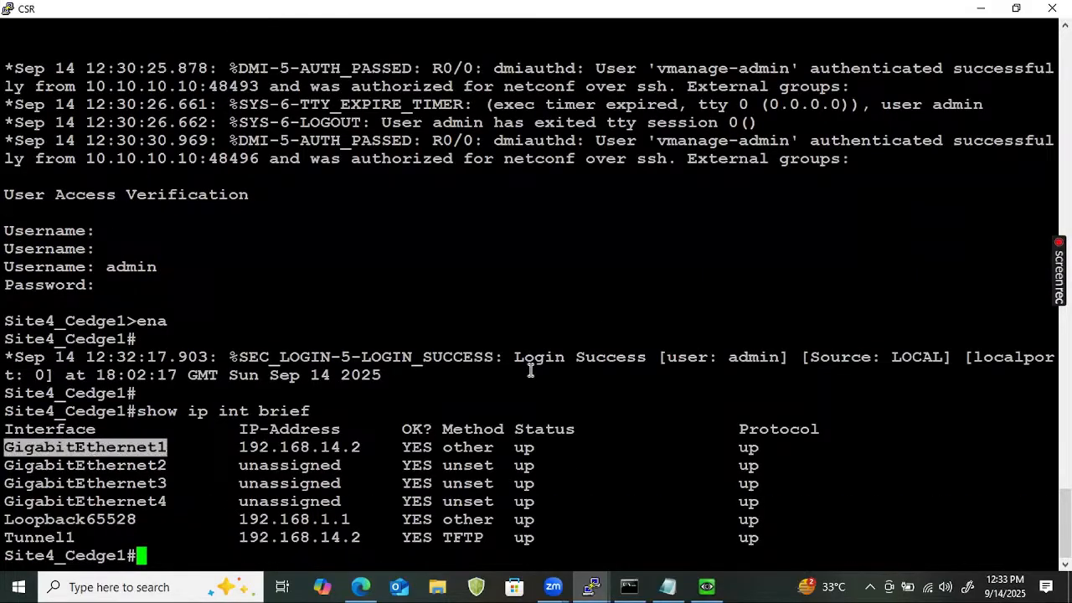
left_click(360, 587)
Replace ge0/0 with GigabitEthernet1 as the MPLS template's Interface Name and update it.
left_click(456, 470)
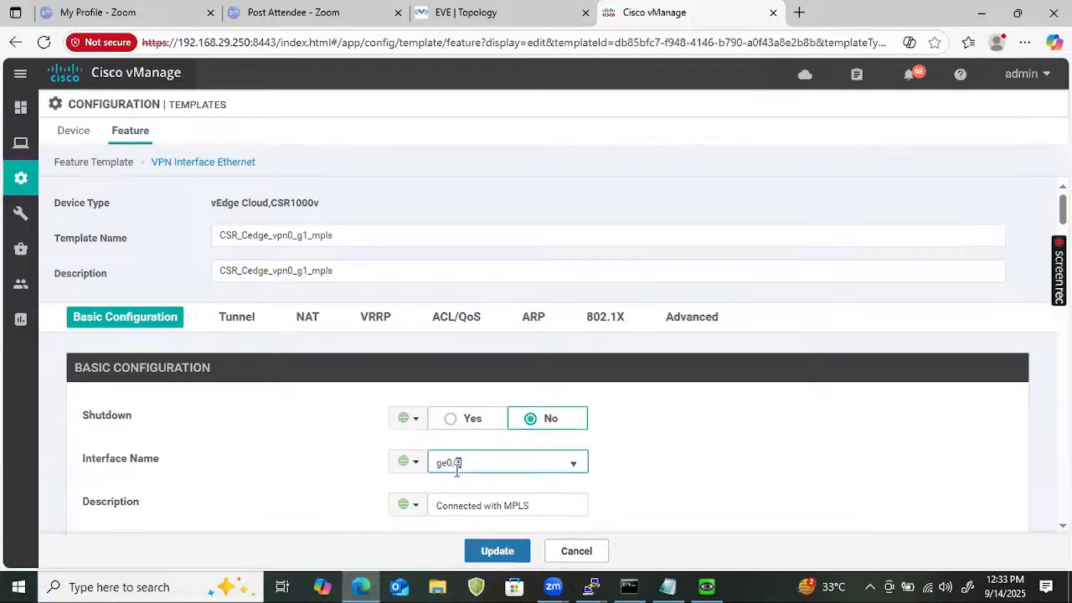
key("ctrl+a")
key("ctrl+v")
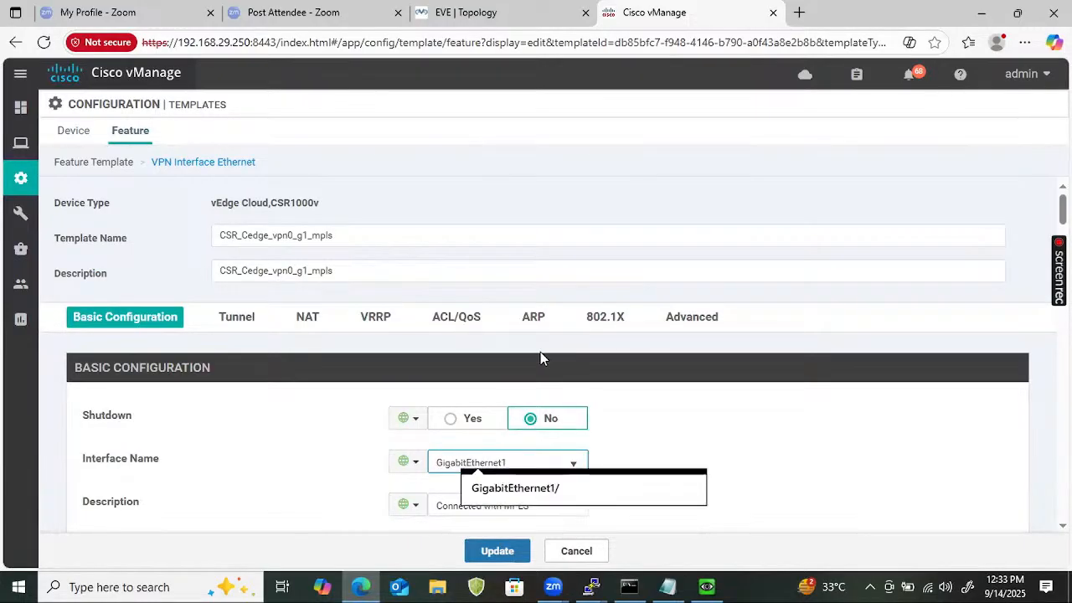
left_click(311, 466)
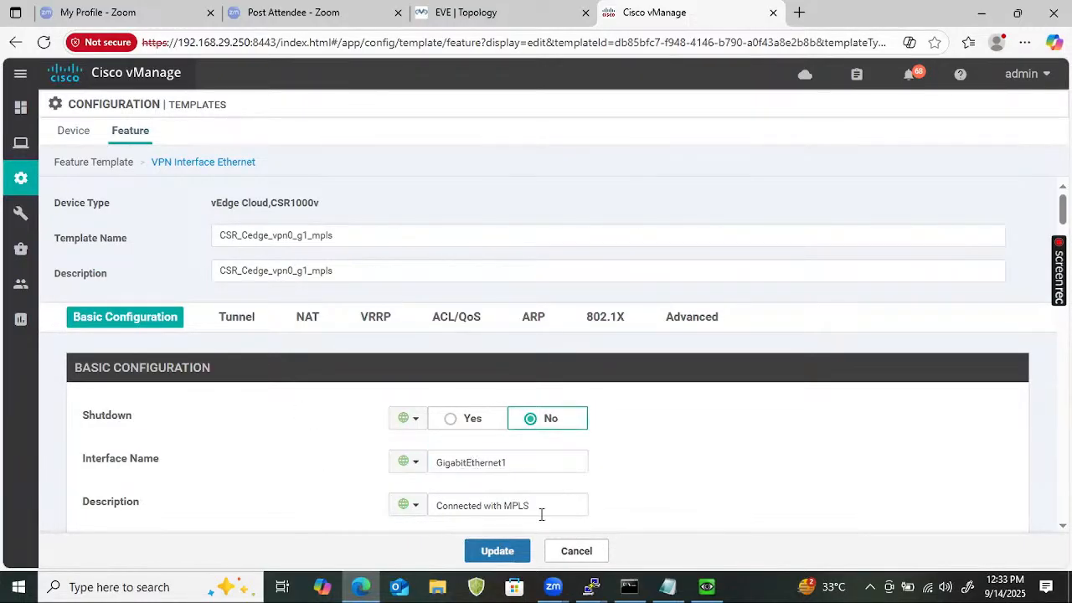
left_click(504, 551)
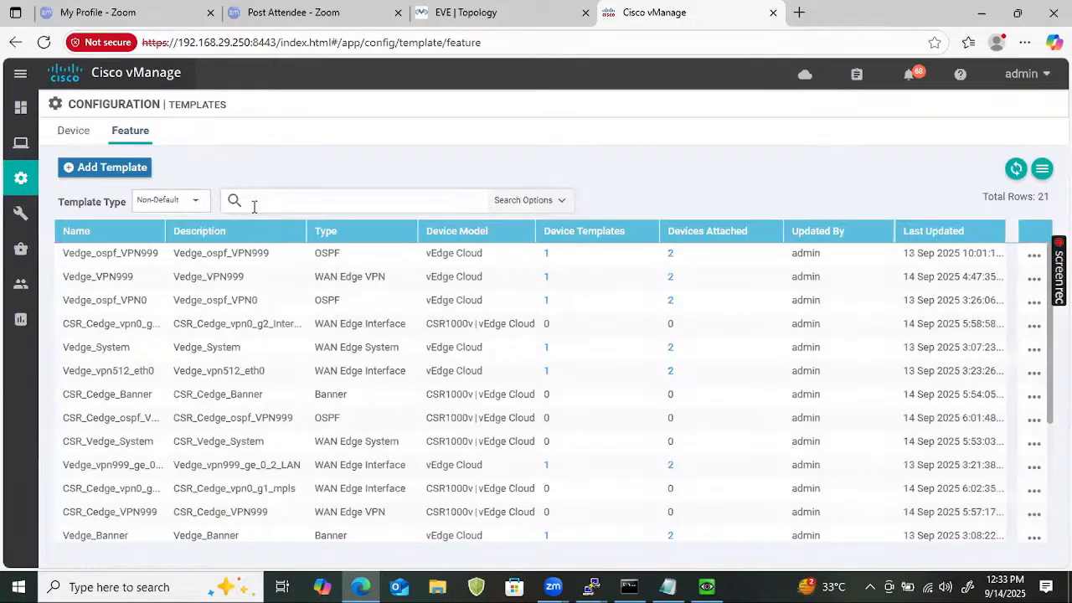
Edit CSR_Cedge_vpn0_g2_Internet, changing its Interface Name from ge0/1 to GigabitEthernet2, and update.
left_click(252, 201)
type("CSR")
key("Return")
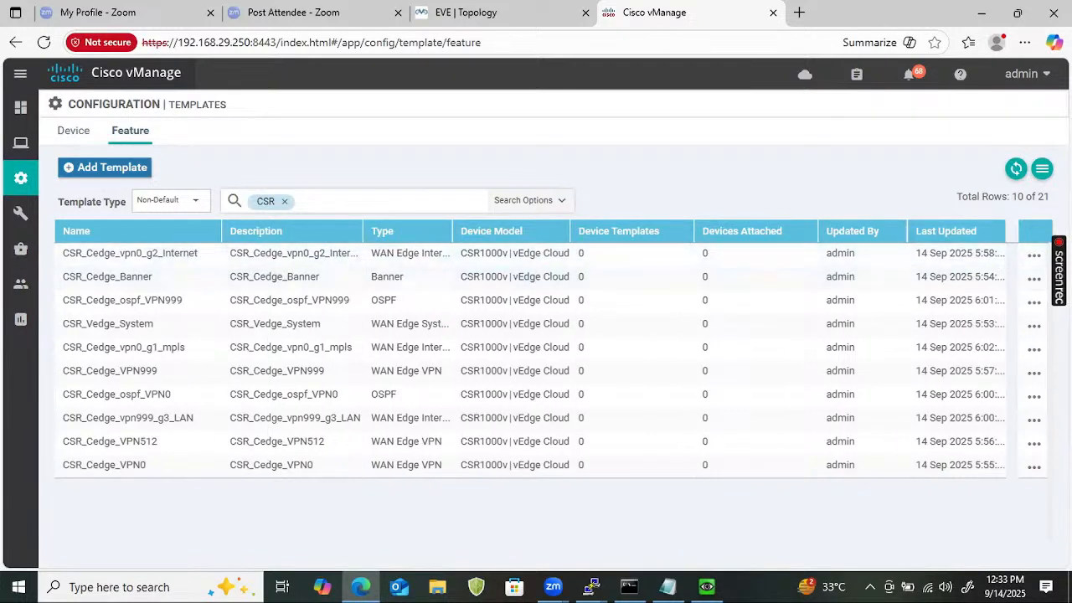
left_click(1035, 255)
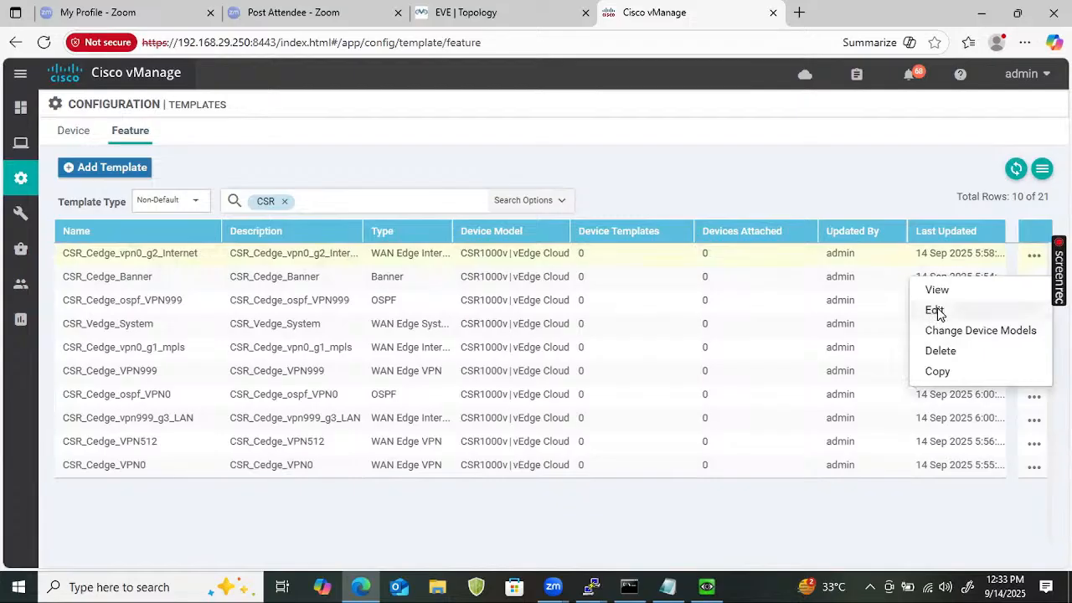
left_click(935, 311)
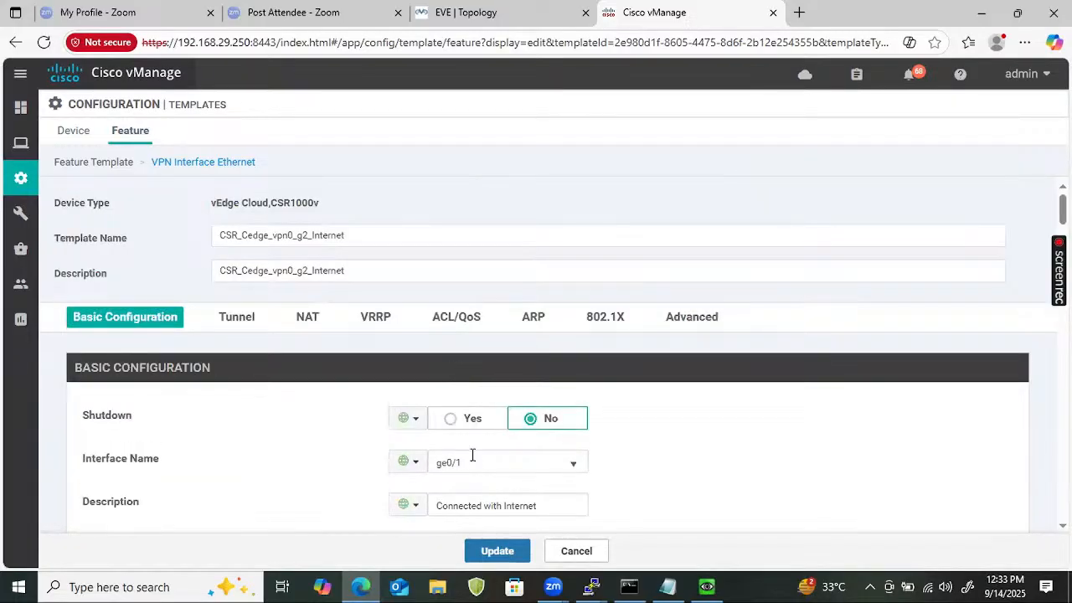
left_click(472, 456)
key("ctrl+a")
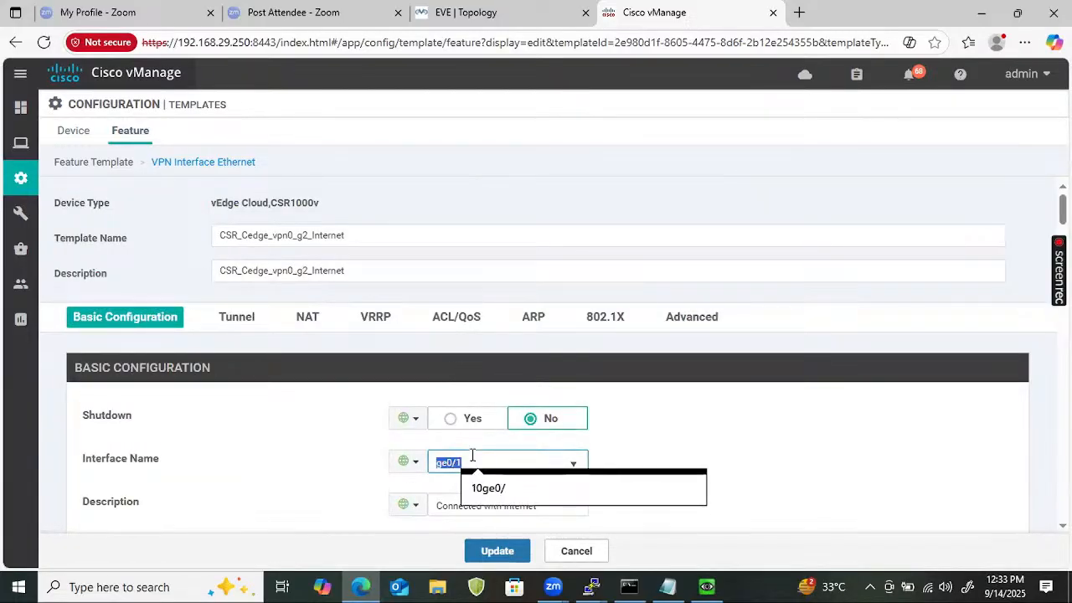
key("ctrl+v")
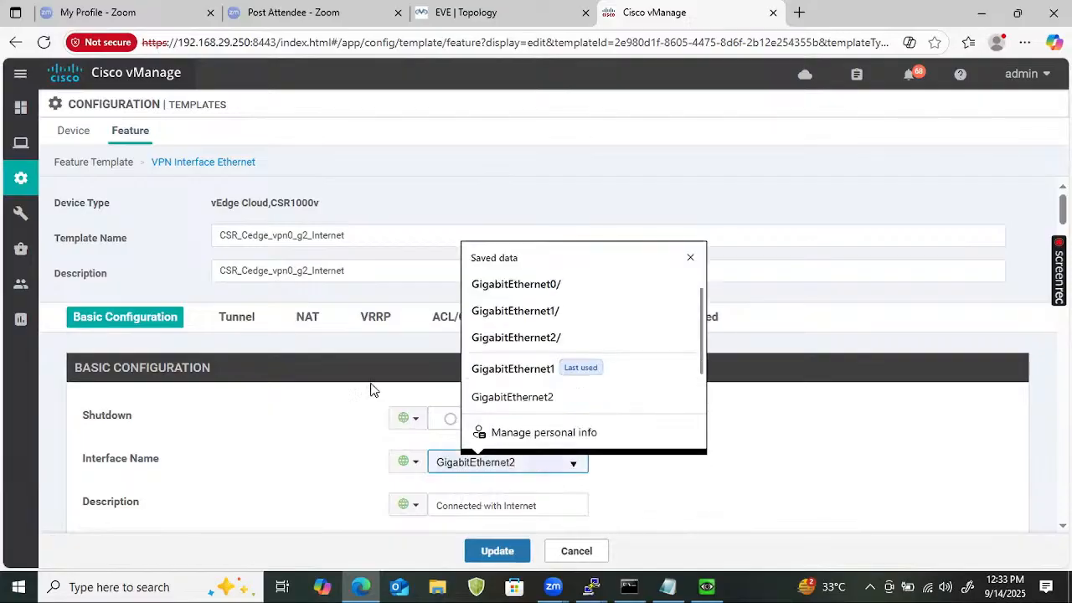
left_click(246, 427)
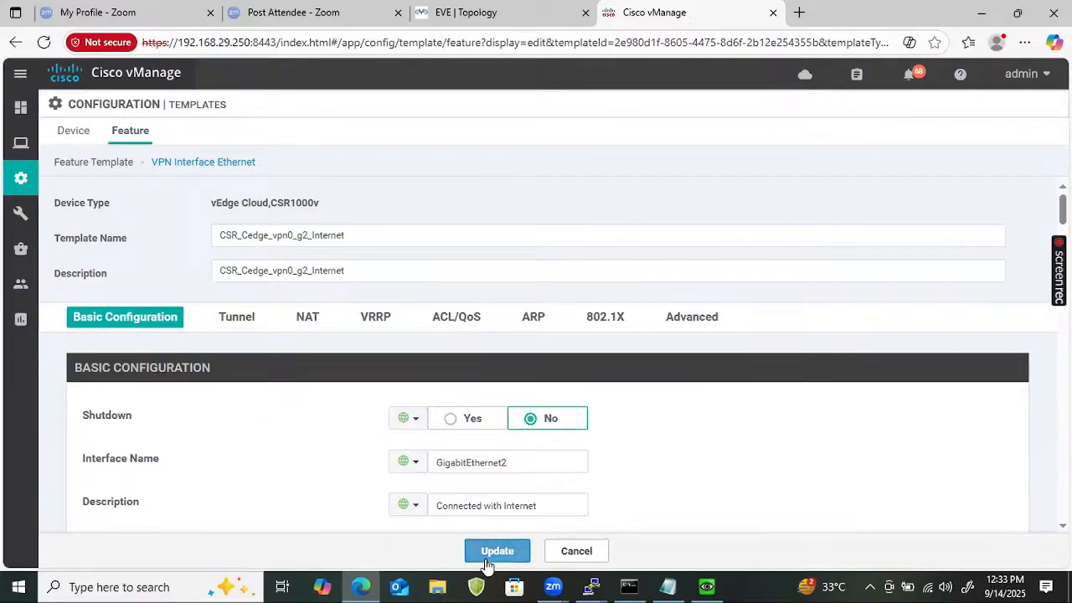
left_click(494, 552)
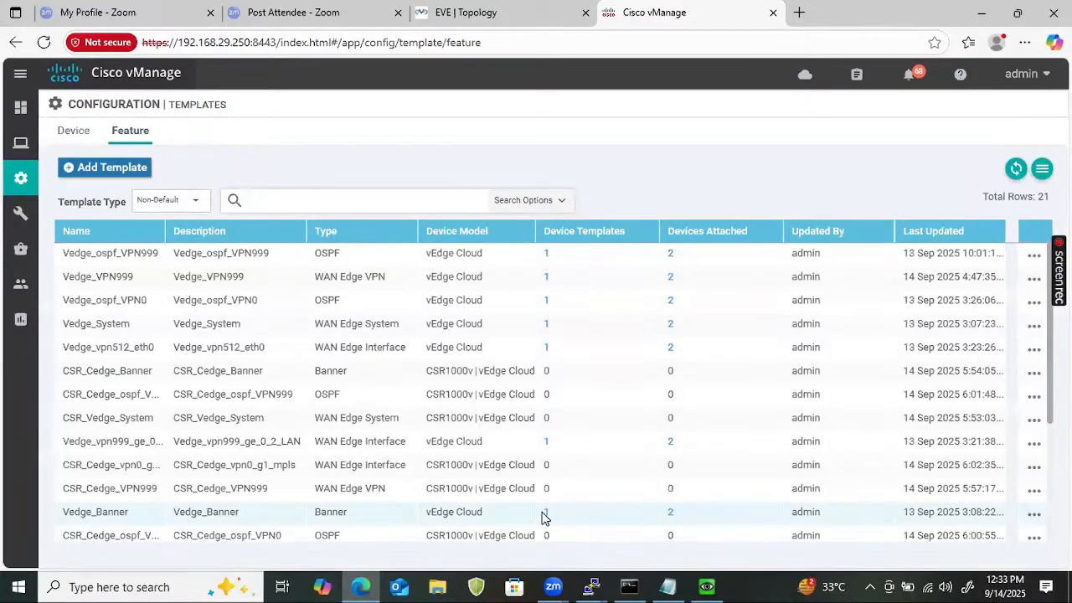
Edit CSR_Cedge_vpn999_g3_LAN, replacing interface ge0/2 with GigabitEthernet3, and update the template.
left_click(354, 205)
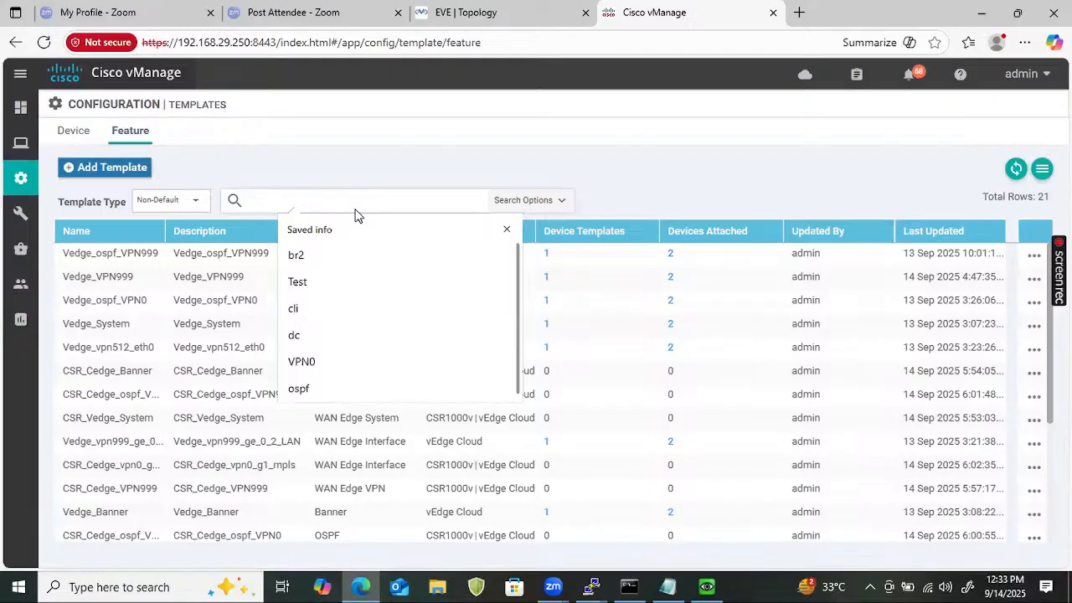
type("CSR")
key("Return")
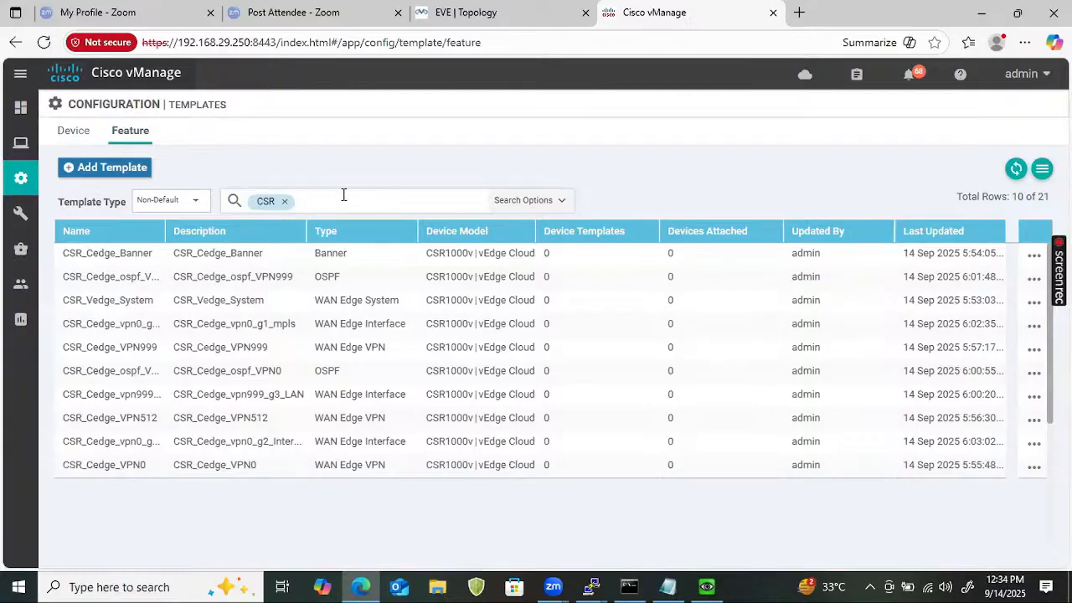
left_click(1036, 397)
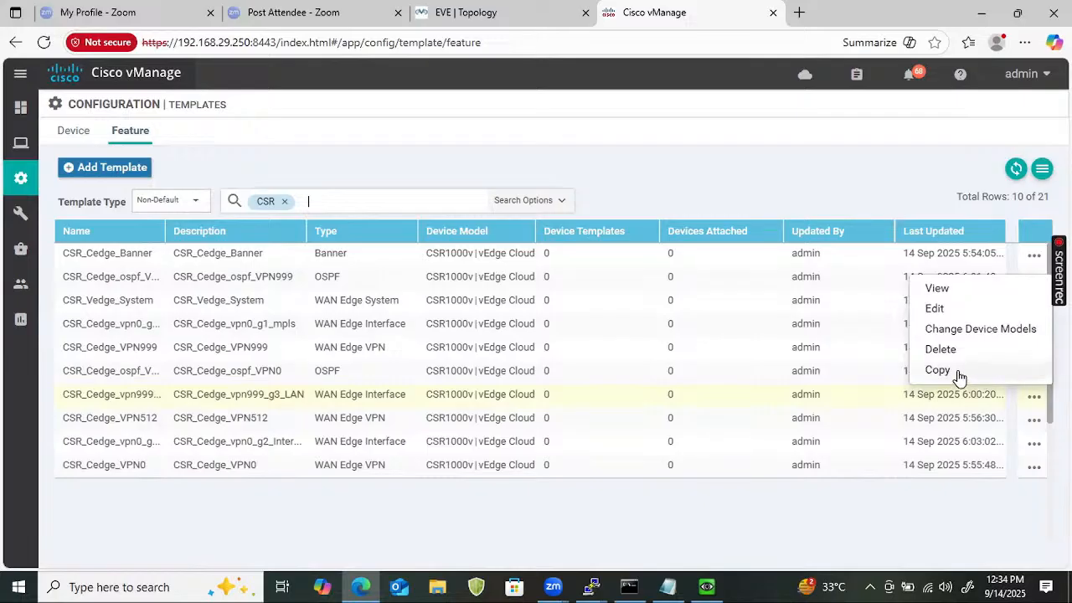
left_click(935, 309)
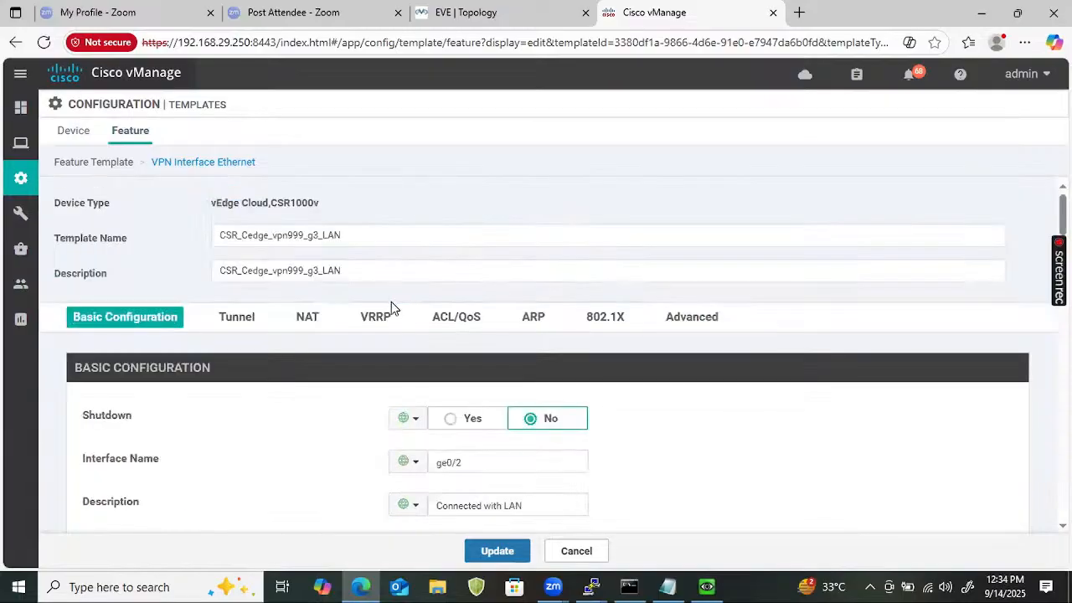
left_click(466, 462)
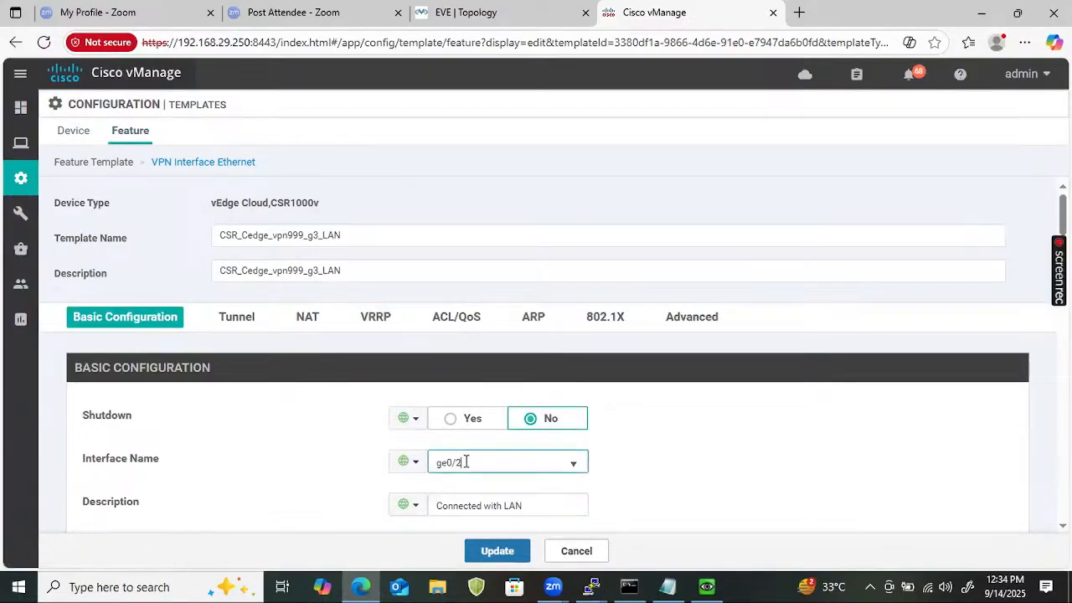
key("ctrl+a")
type("GigabitEthernet")
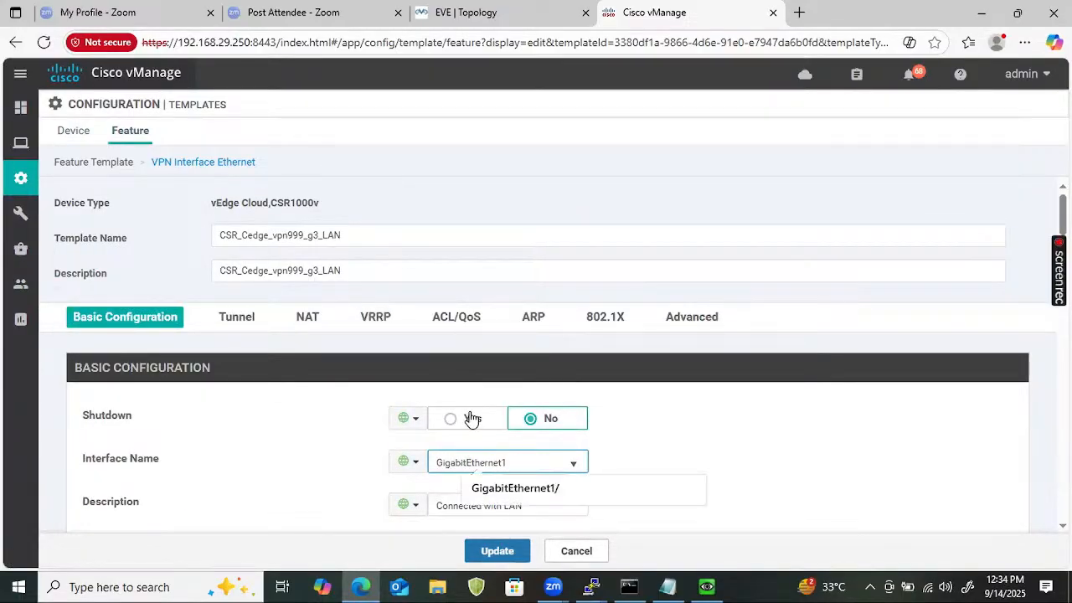
type("3")
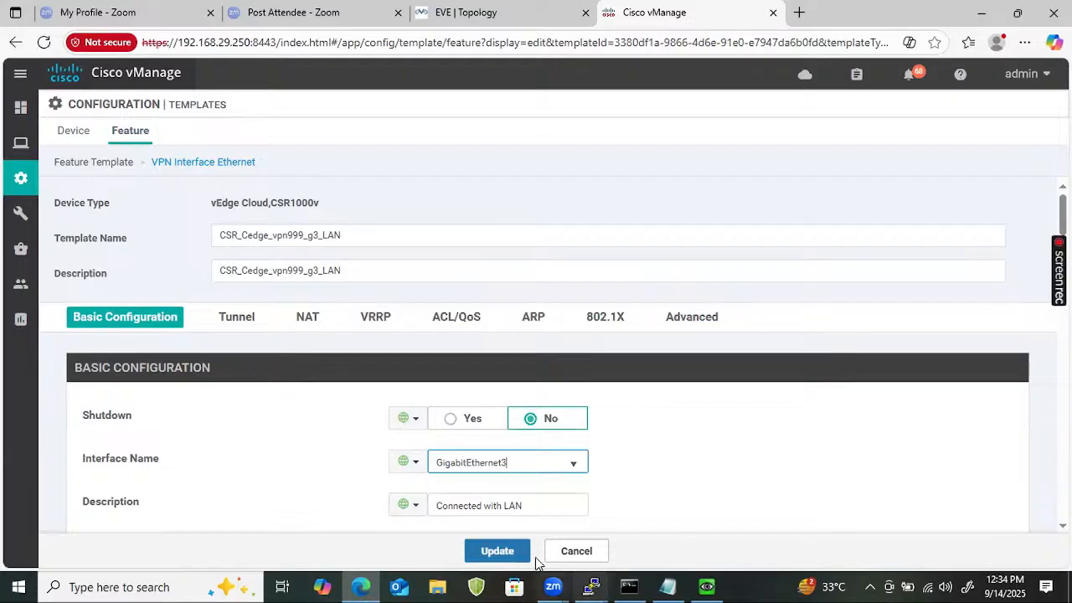
left_click(498, 551)
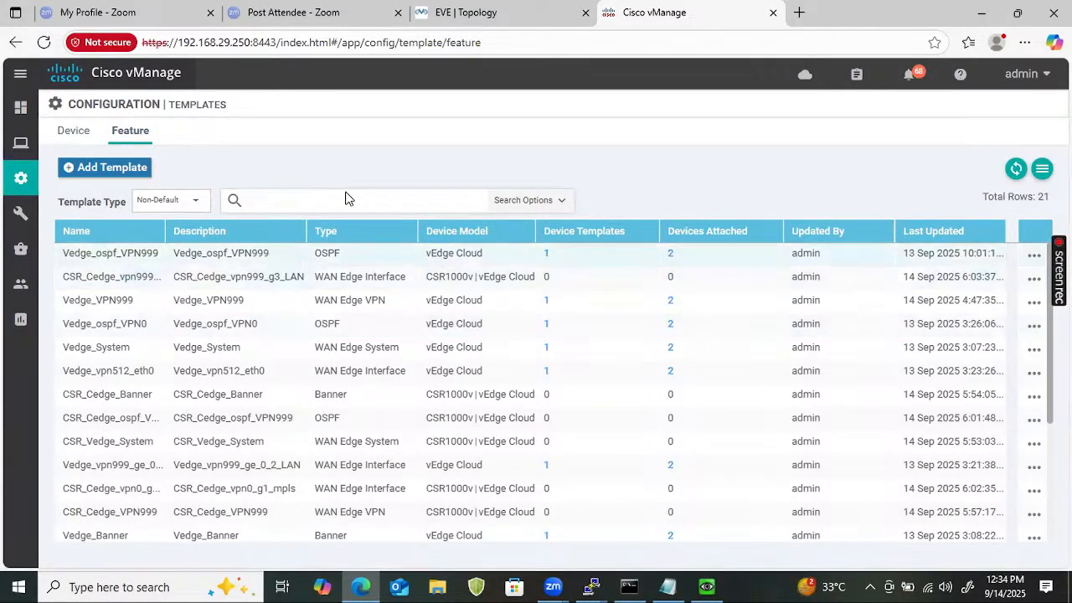
Filter templates by CSR, widen the Name column, and edit CSR_Cedge_ospf_VPN999.
left_click(313, 198)
type("CSR")
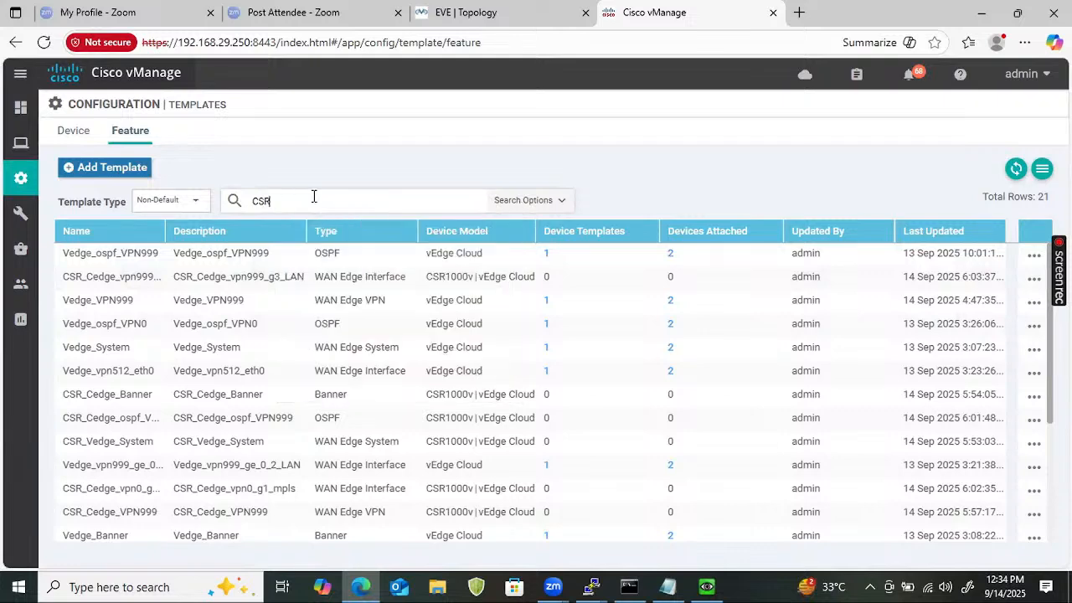
key("Return")
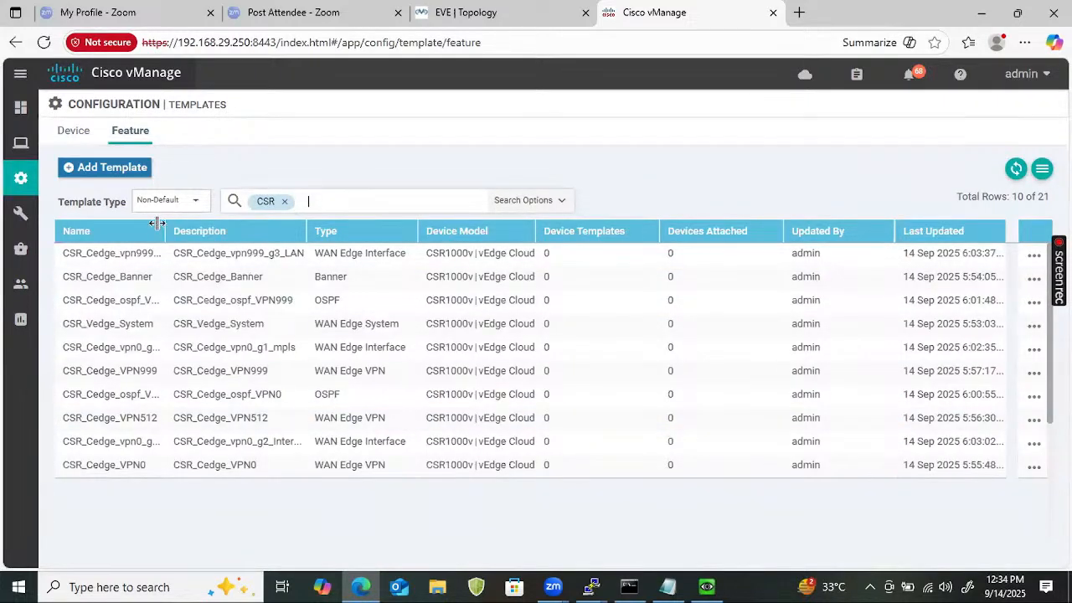
left_click_drag(165, 225, 209, 226)
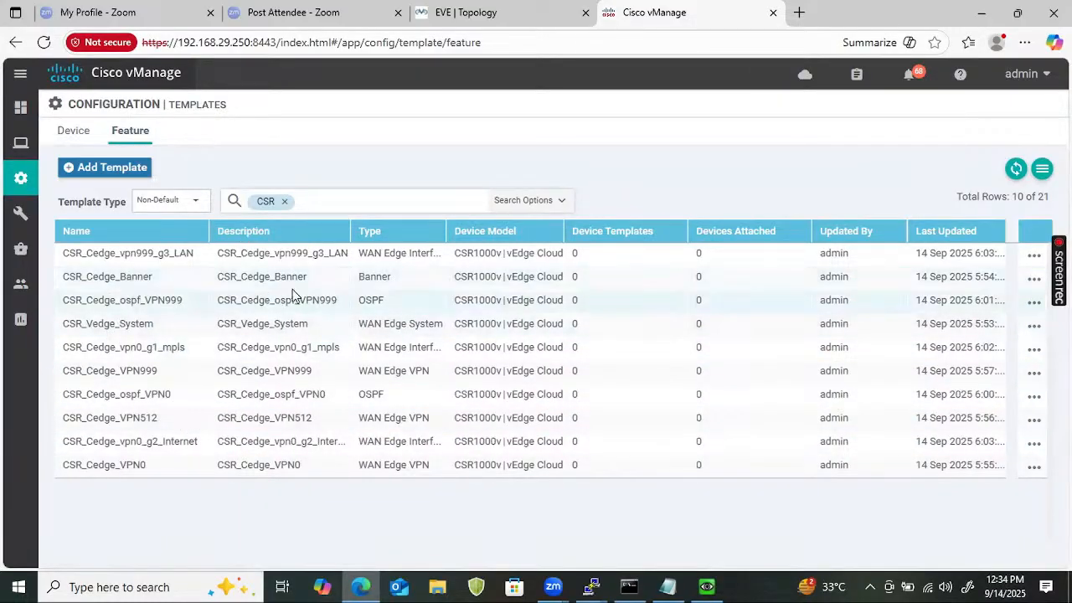
left_click(1028, 303)
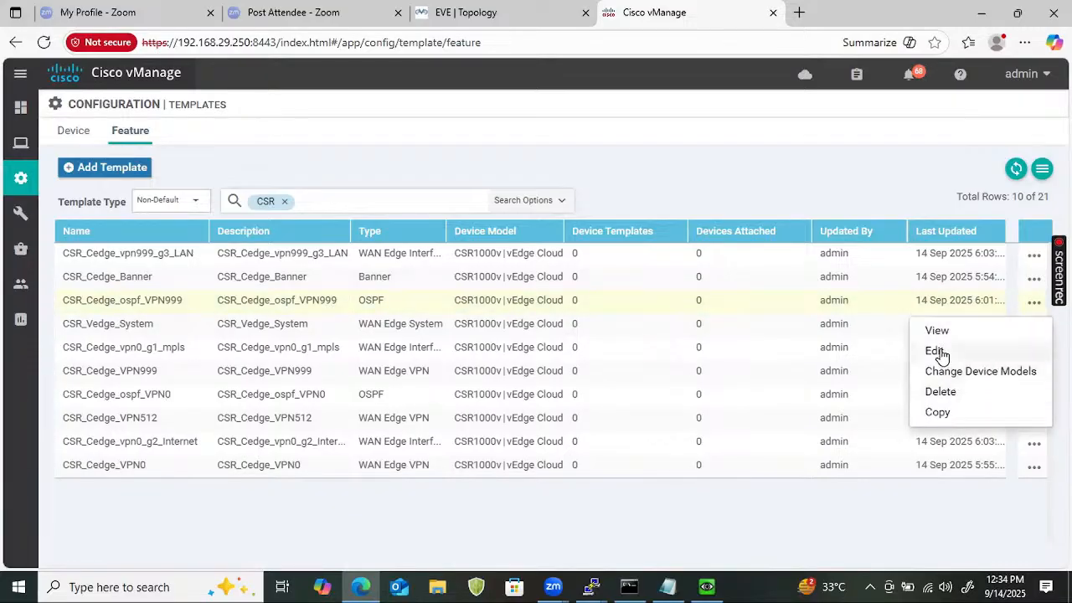
left_click(937, 352)
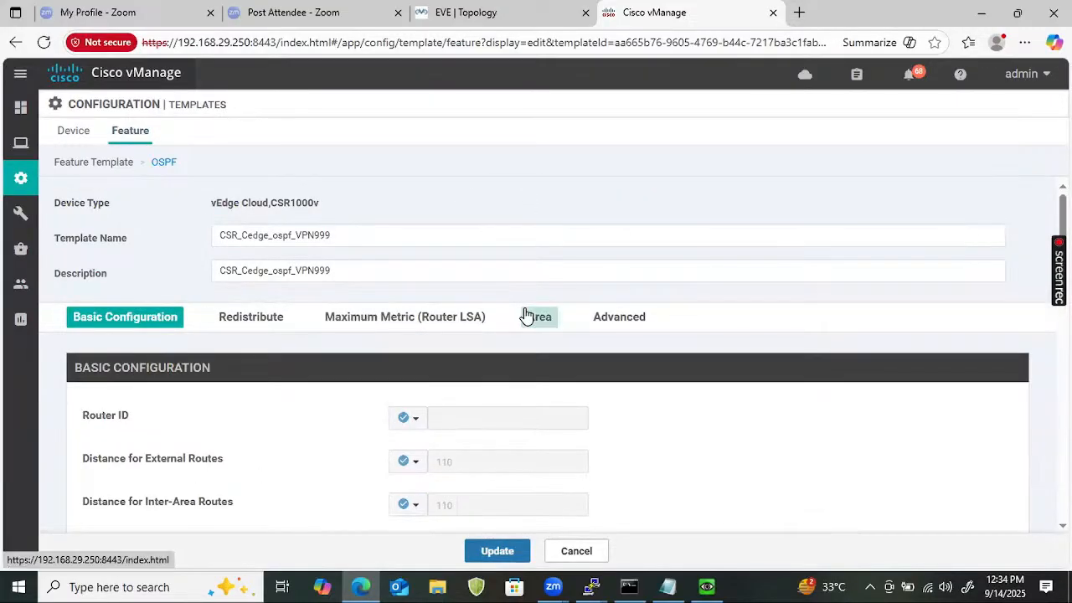
Change the area 0 interface from ge0/2 to GigabitEthernet3, save the area, and update the template.
left_click(528, 317)
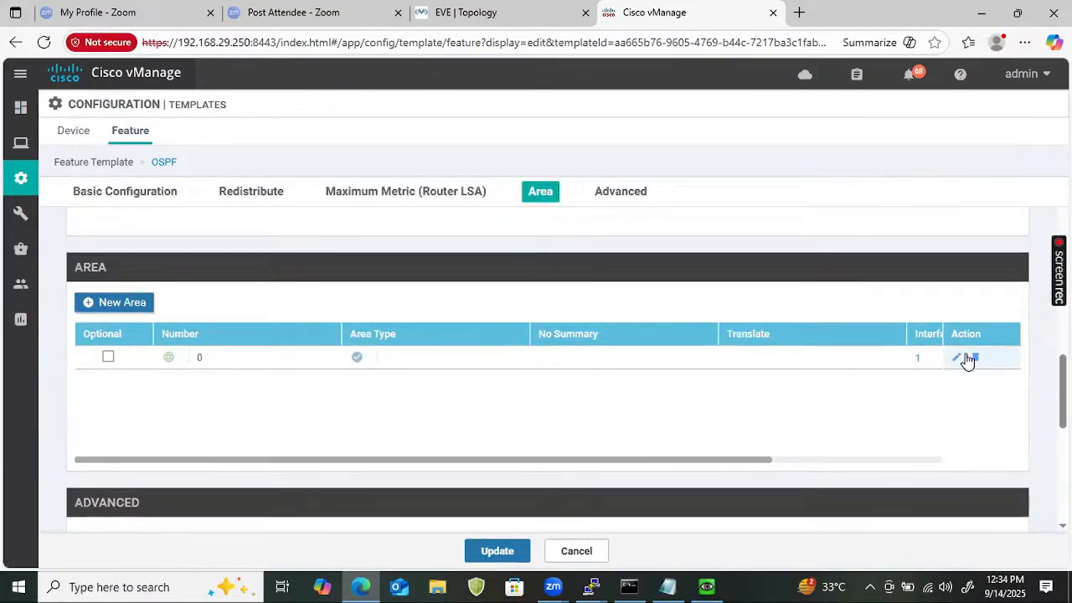
left_click(959, 358)
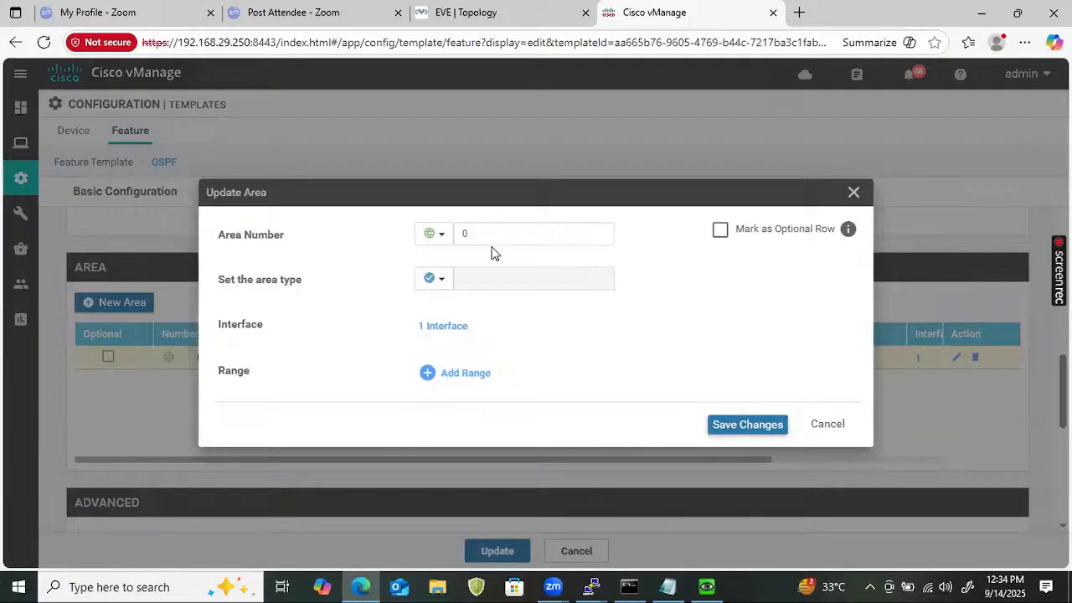
left_click(453, 327)
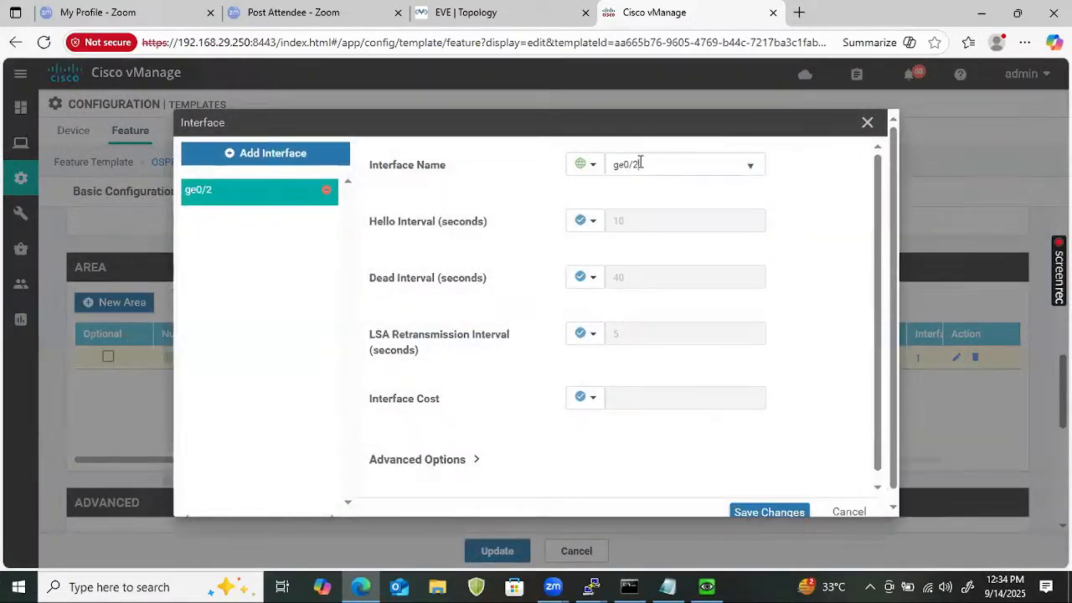
left_click(640, 163)
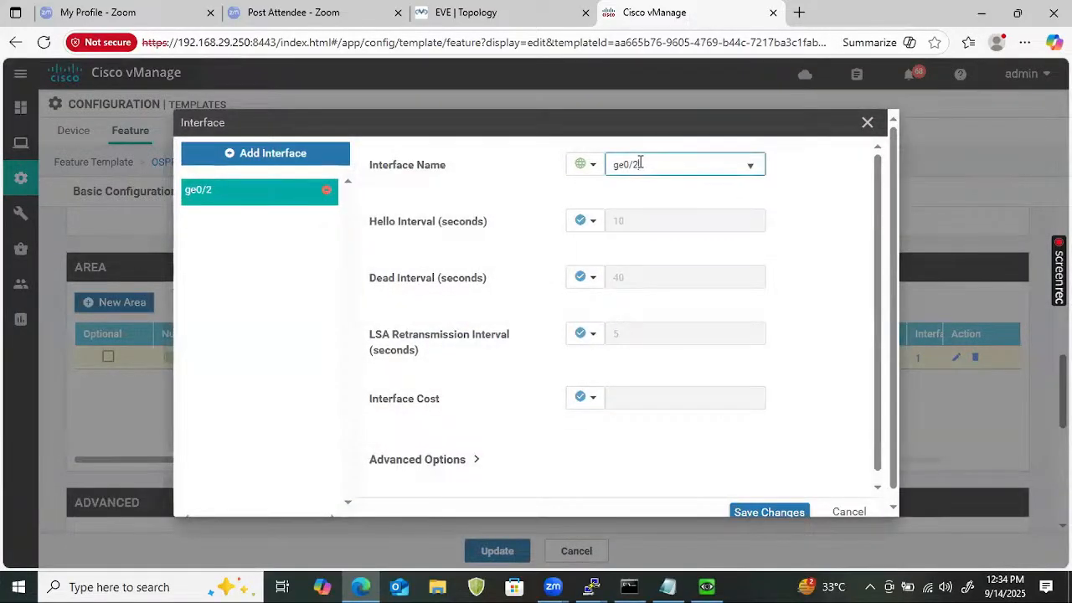
triple_click(641, 163)
type("GigabitEthernet1")
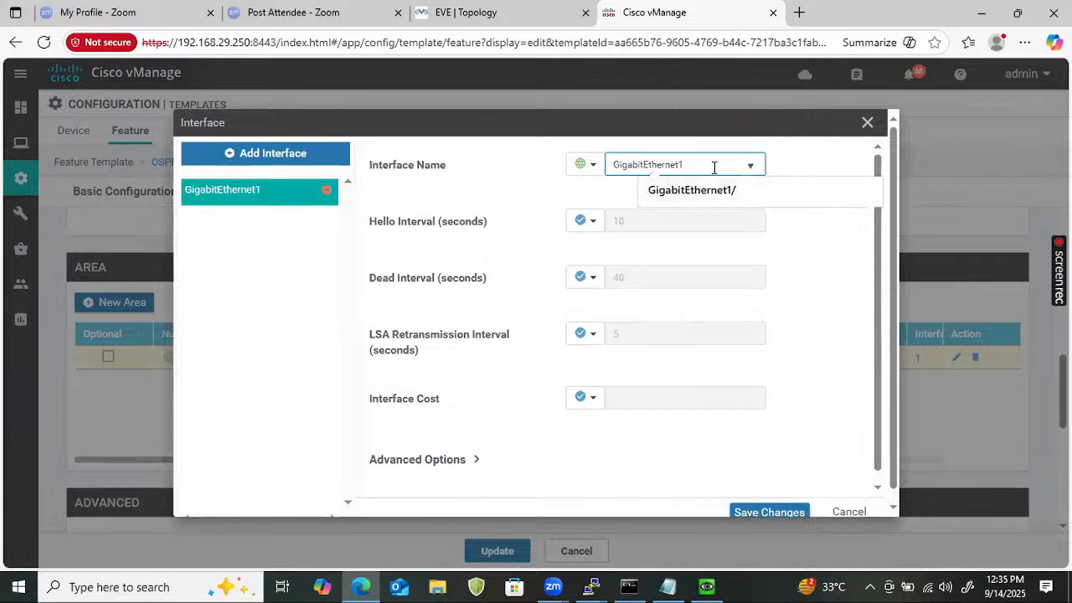
key("BackSpace")
type("3")
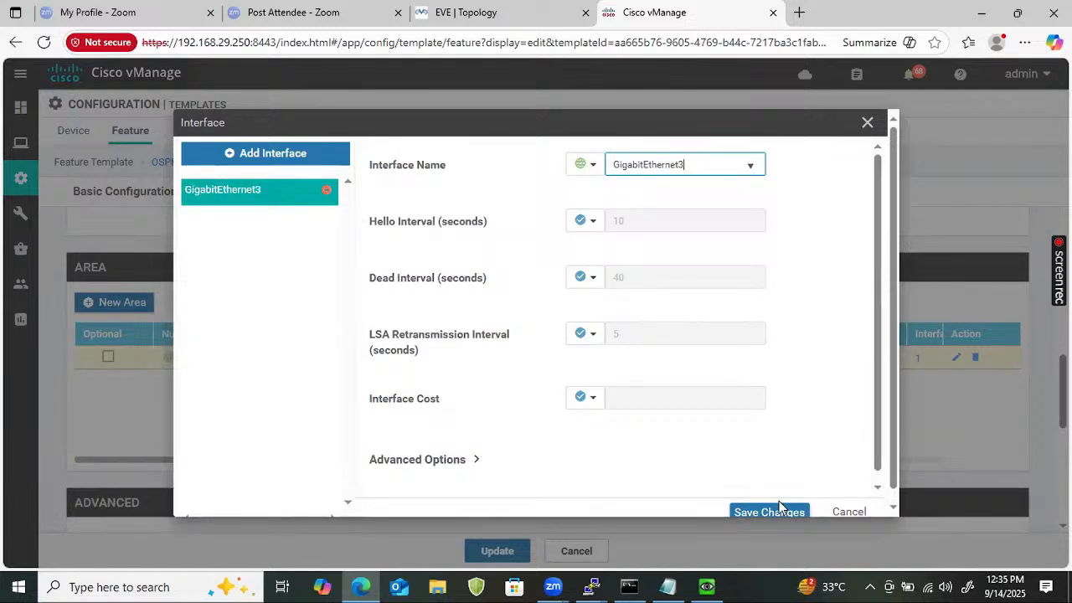
left_click_drag(878, 404, 880, 448)
left_click(767, 511)
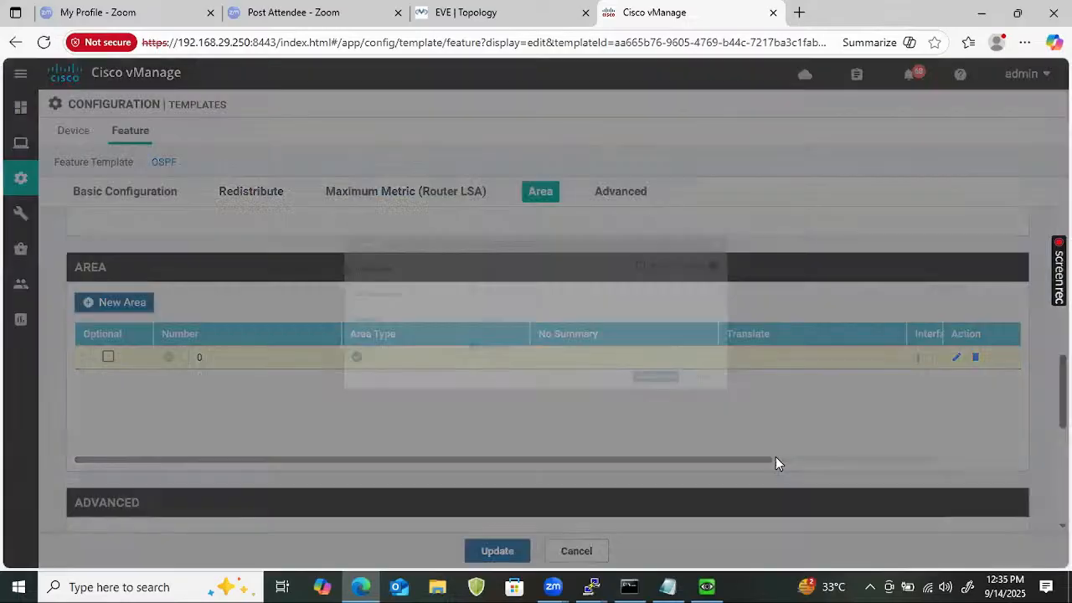
left_click(757, 428)
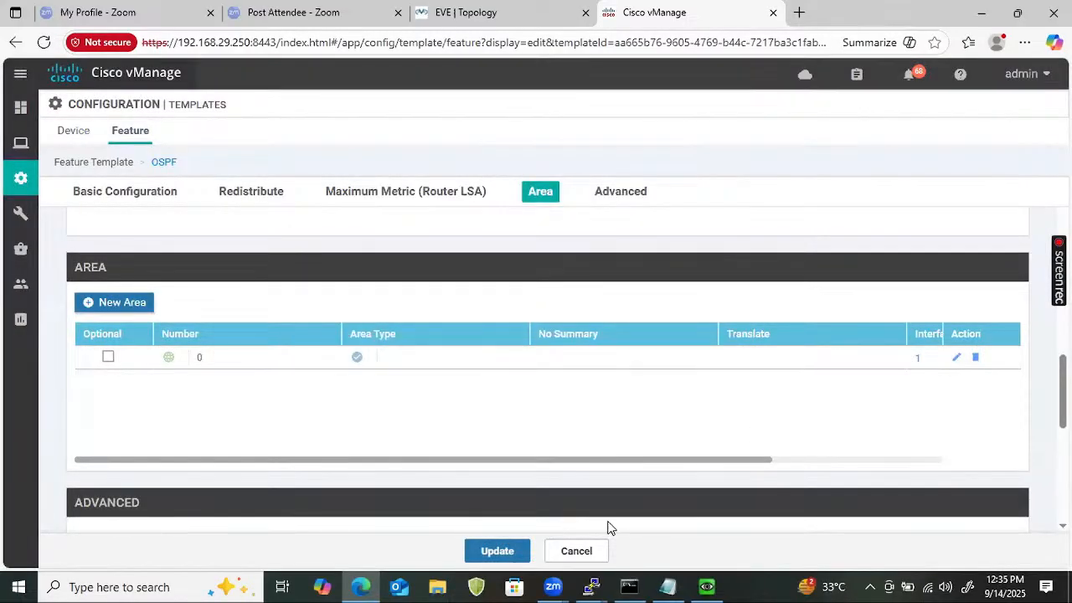
left_click(500, 556)
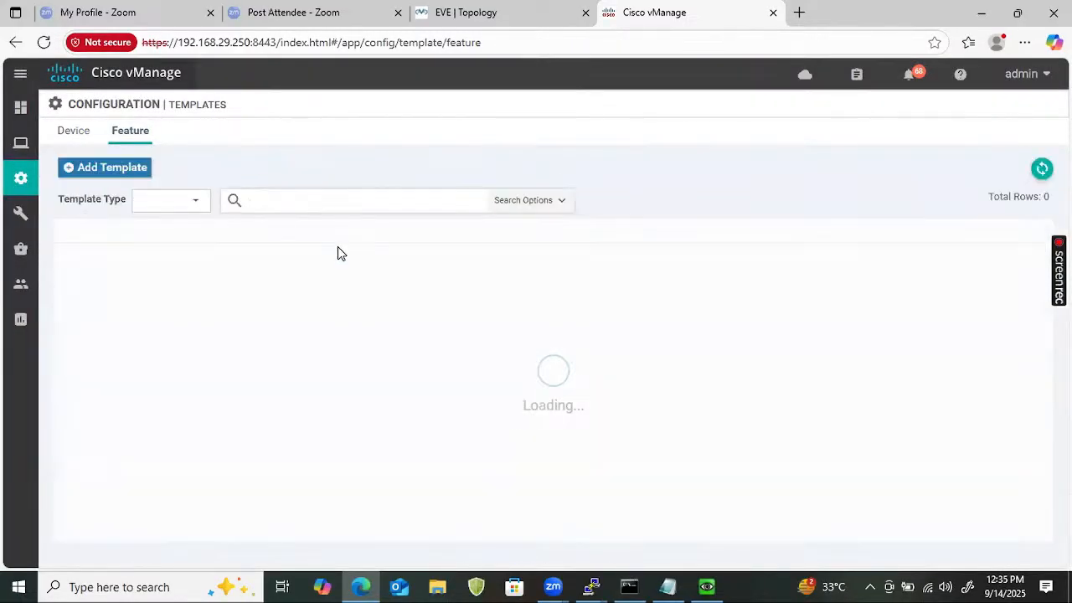
Filter templates by ospf and edit CSR_Cedge_ospf_VPN0.
left_click(309, 196)
type("ospf")
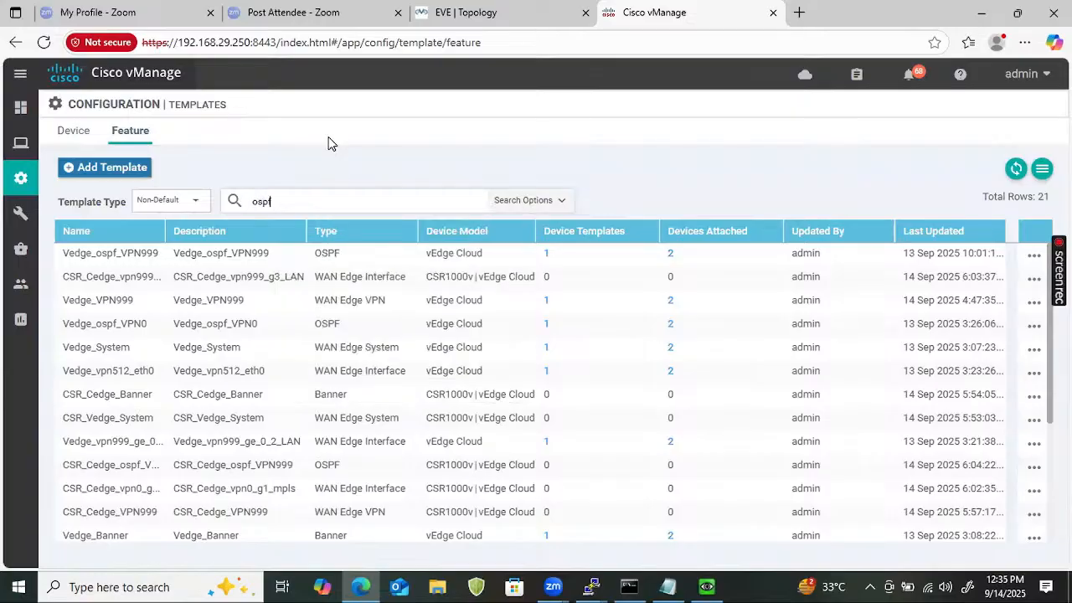
key("Return")
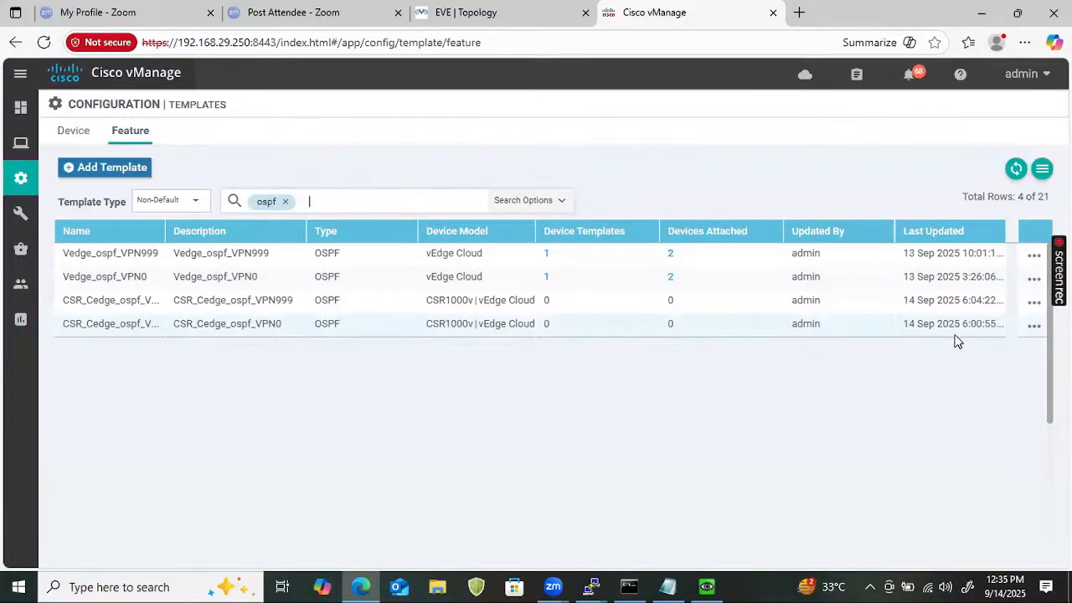
left_click(1033, 329)
left_click(937, 383)
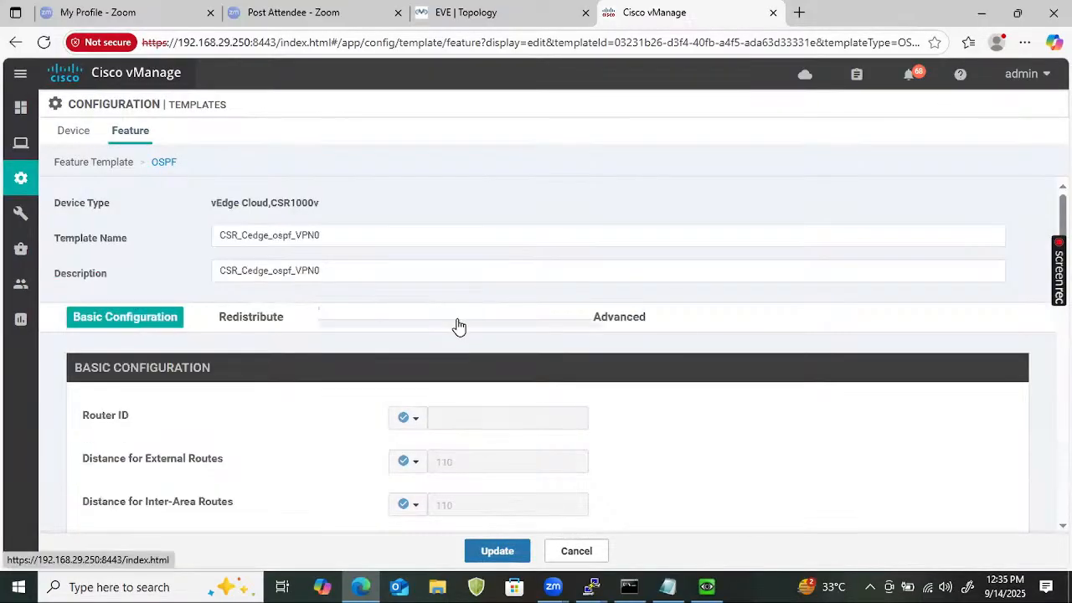
Change the area 0 interface from ge0/0 to GigabitEthernet1, save the area, and update the template.
scroll(495, 410, "down", 5)
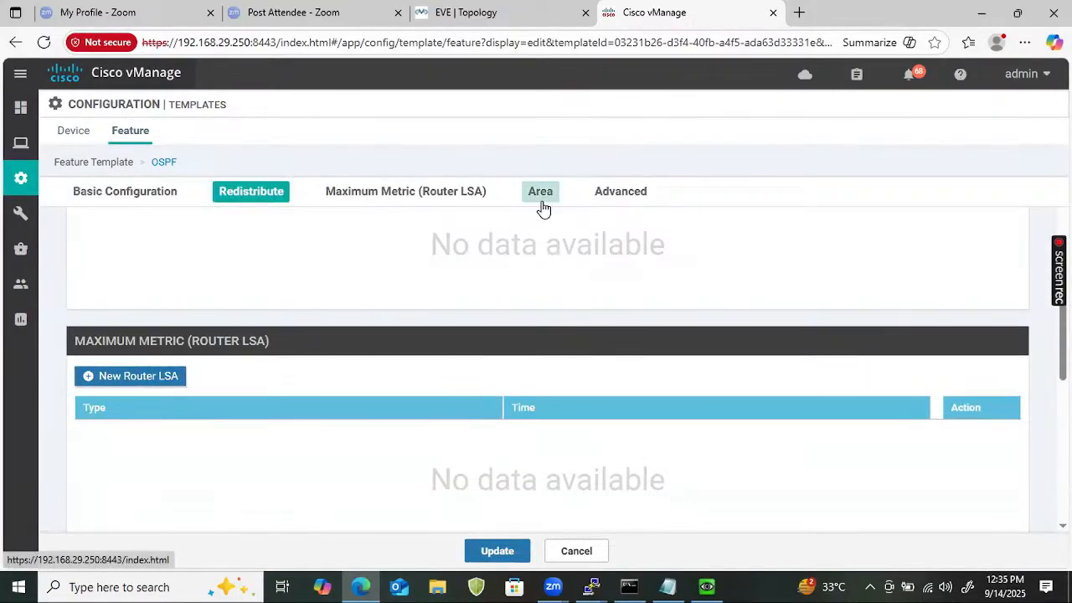
left_click(540, 201)
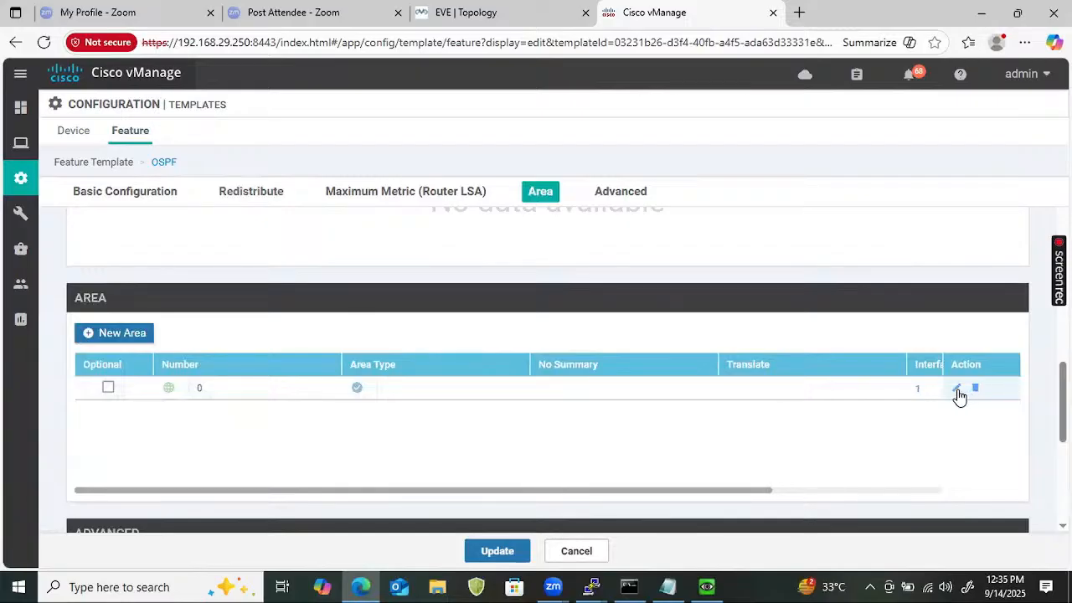
left_click(957, 390)
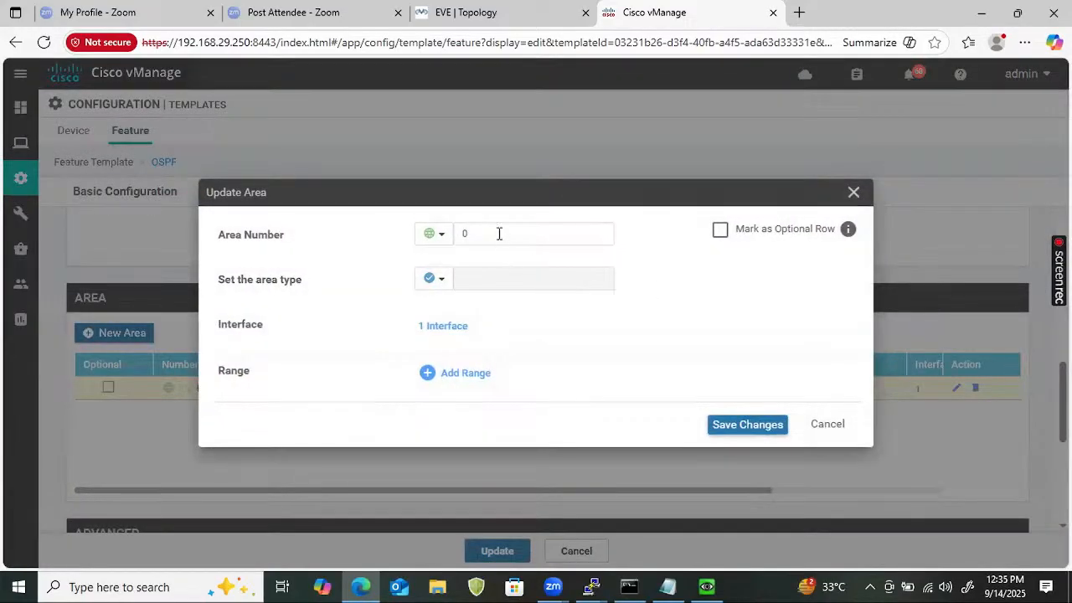
left_click(443, 328)
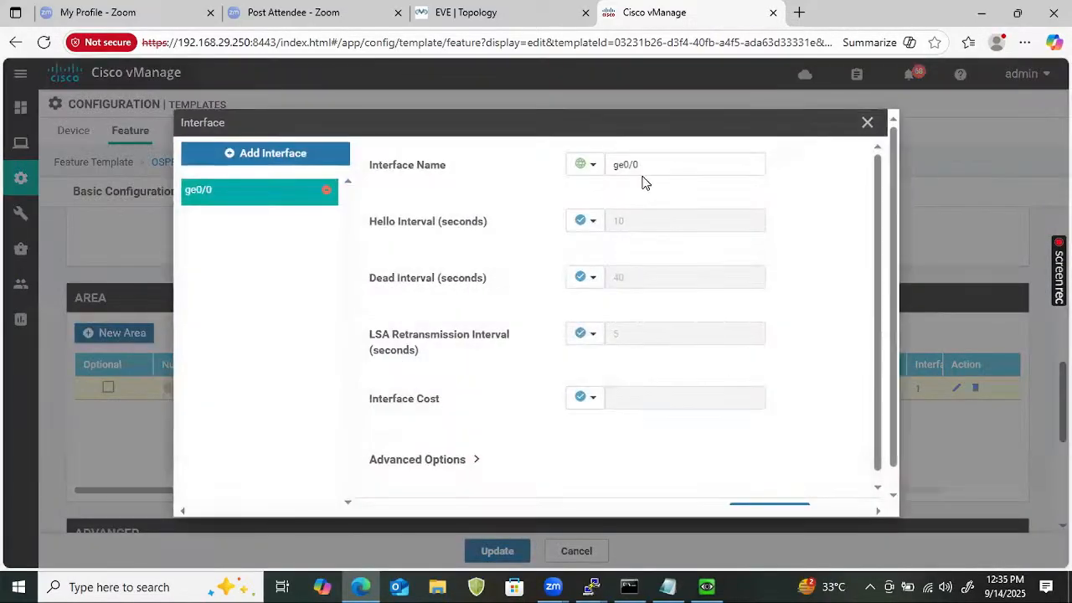
left_click(641, 166)
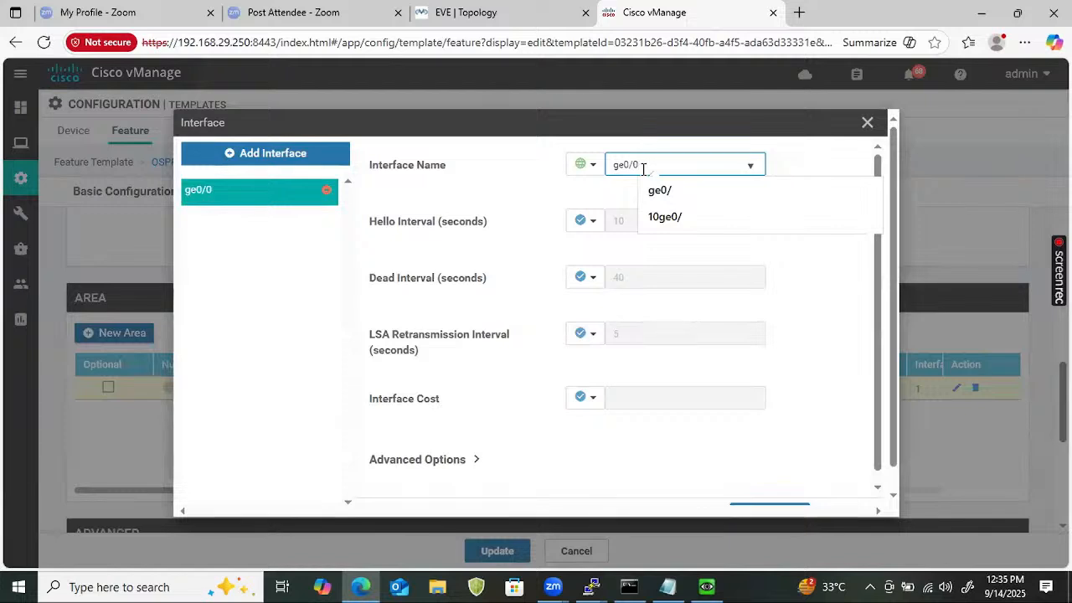
triple_click(642, 166)
type("GigabitEthernet1")
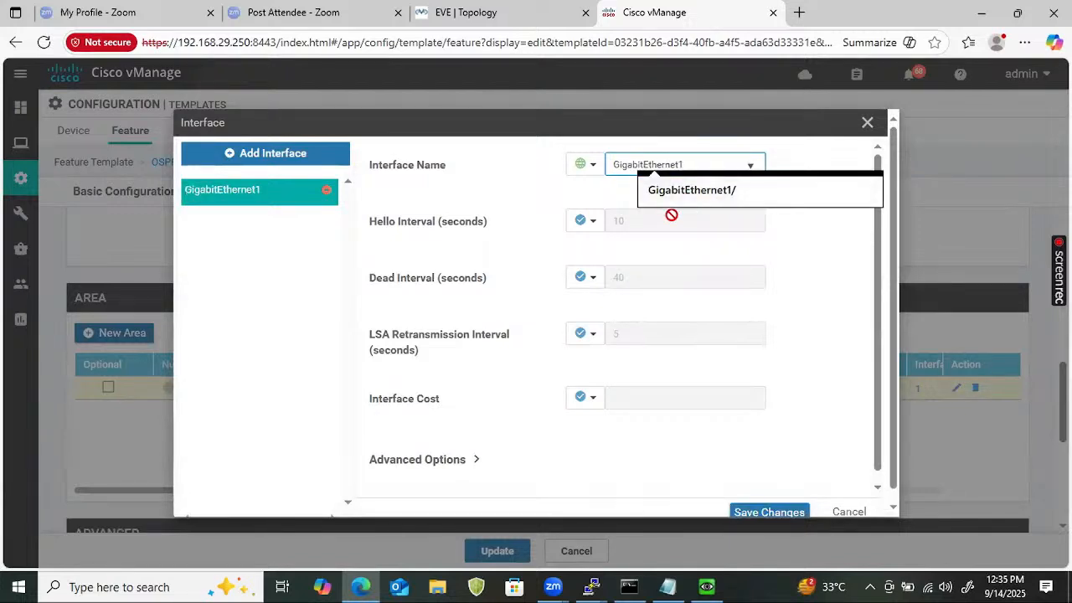
left_click(530, 193)
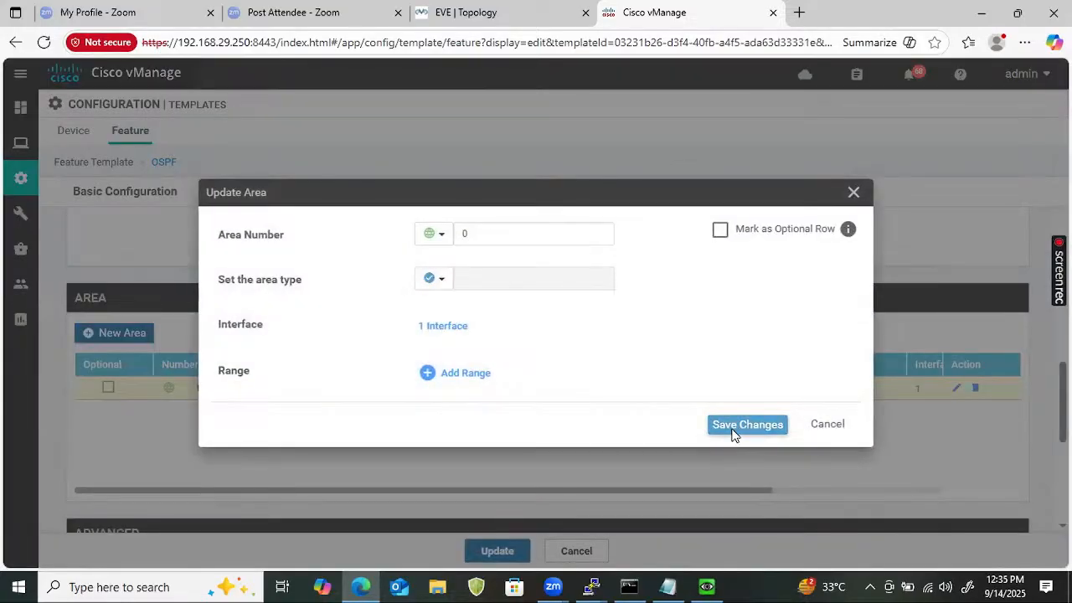
left_click(734, 429)
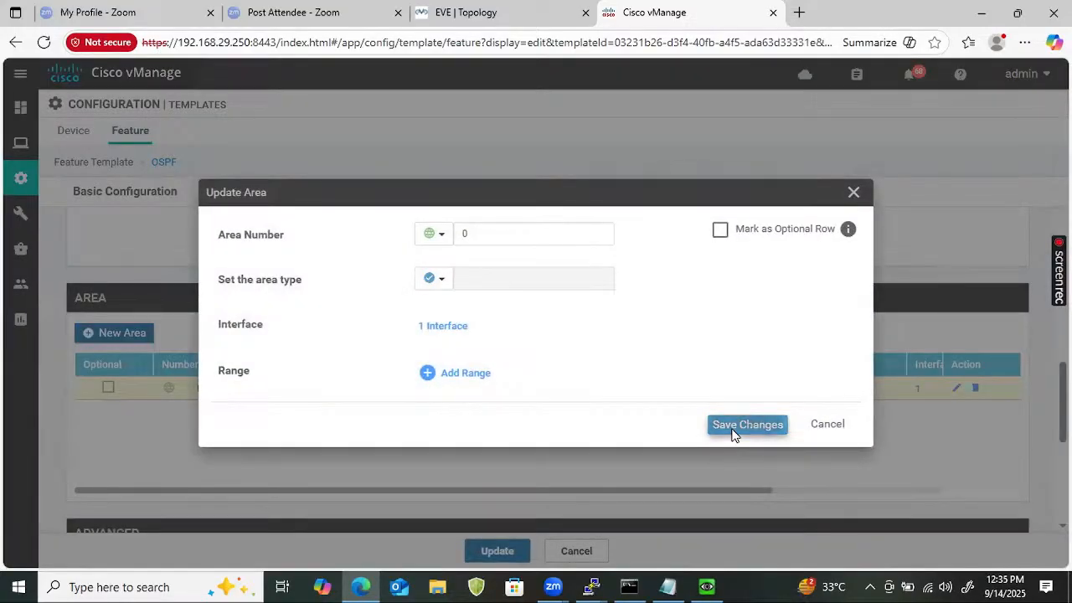
left_click(506, 551)
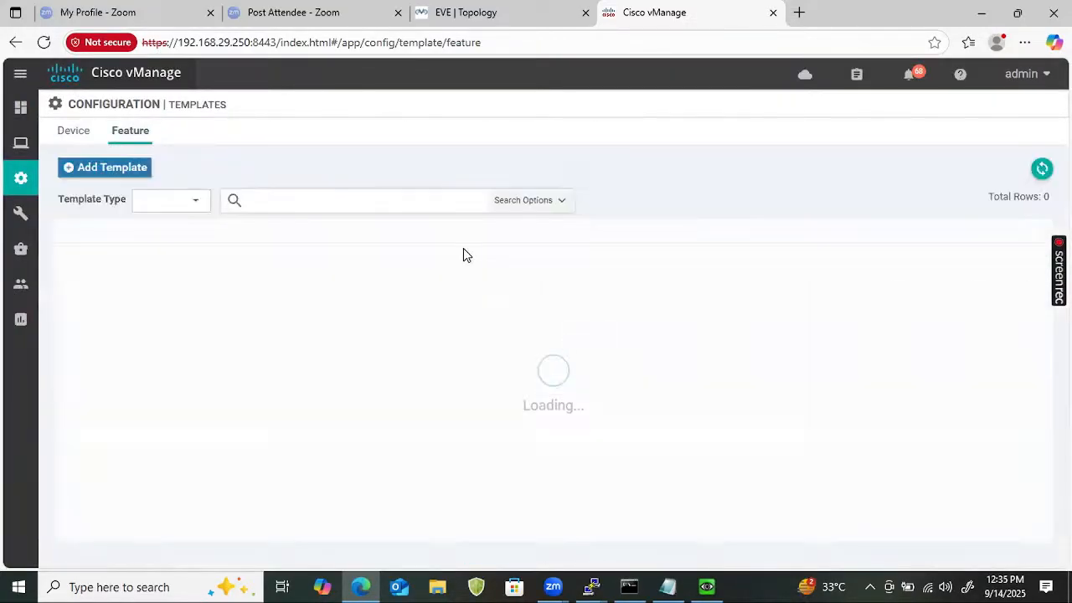
Filter the feature templates to eth0 and start copying Vedge_vpn512_eth0.
left_click(327, 194)
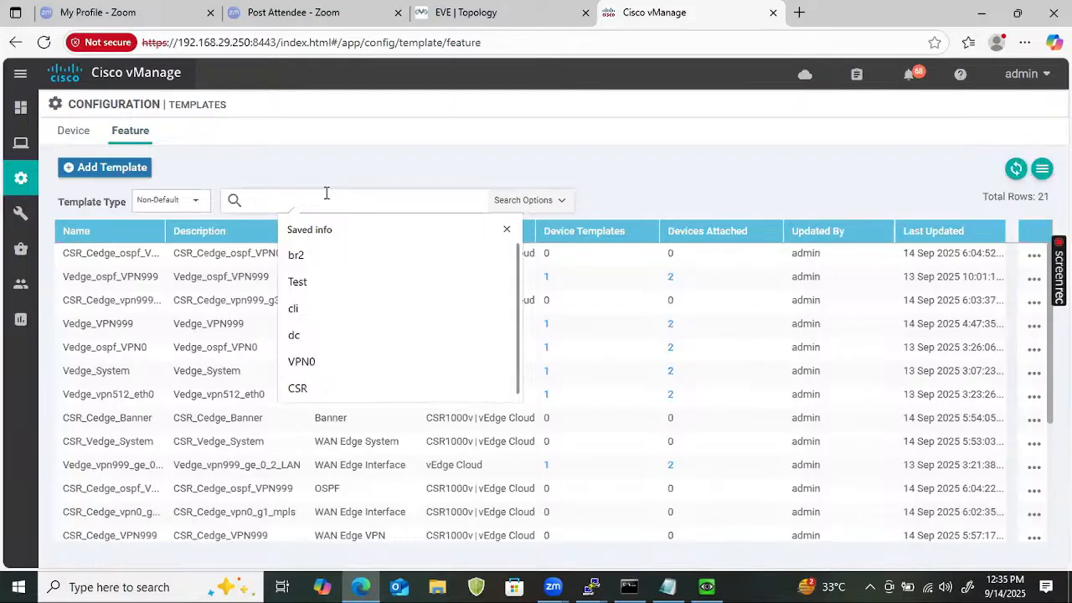
type("eth0")
key("Return")
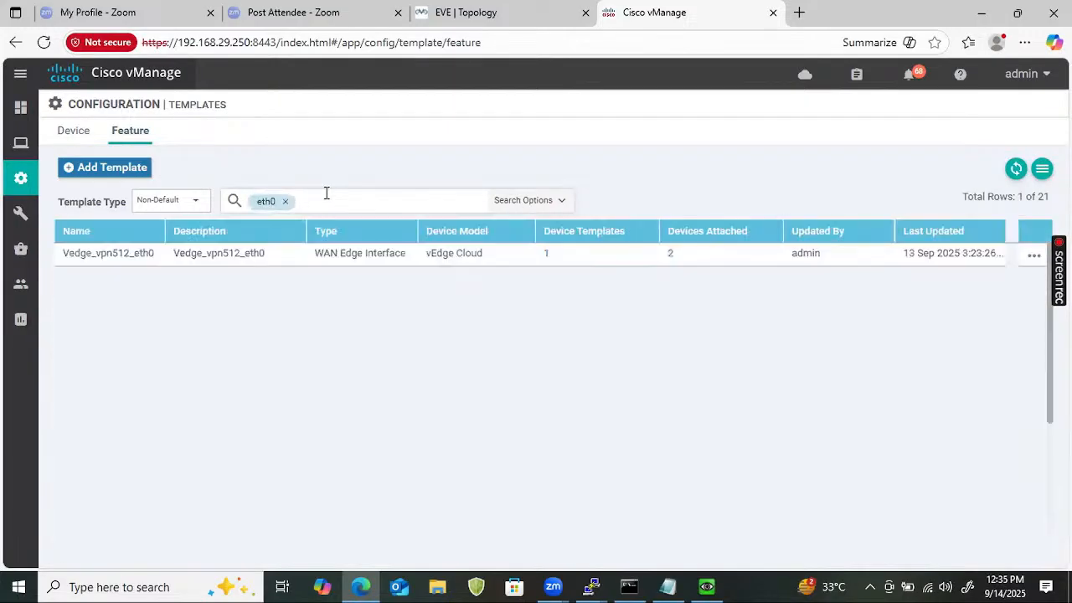
left_click(1034, 255)
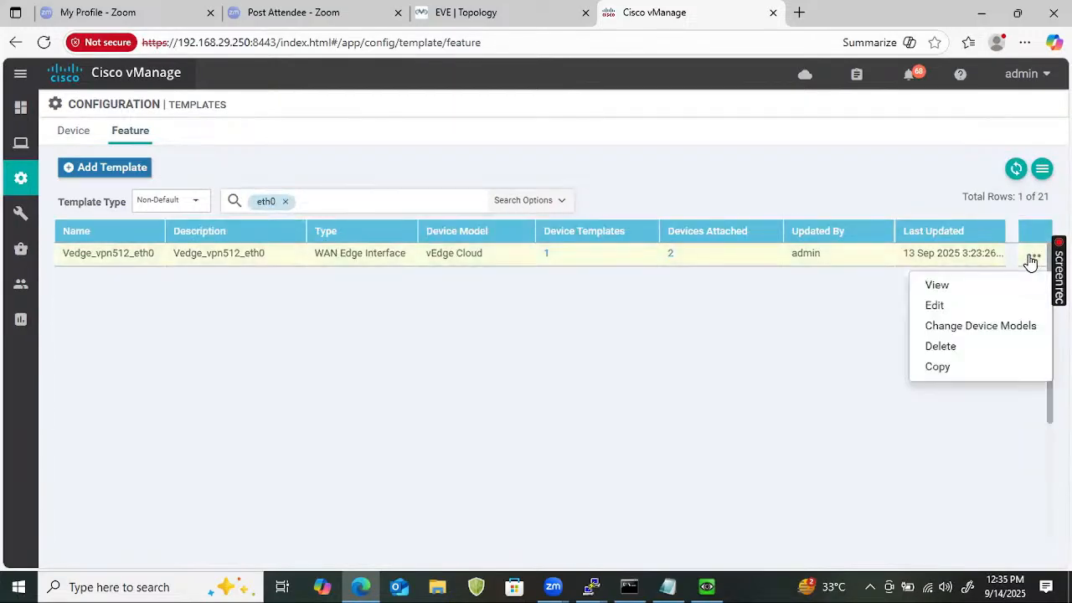
left_click(937, 367)
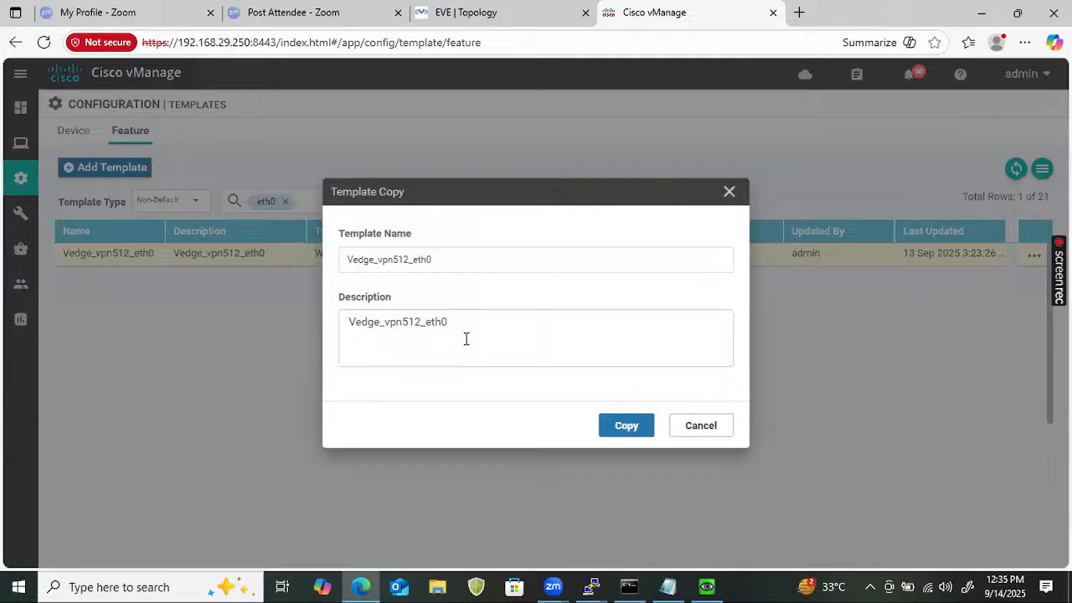
Rename the copy from Vedge_vpn512_eth0 to CSR_Cedge_vpn512_G4.
left_click(426, 261)
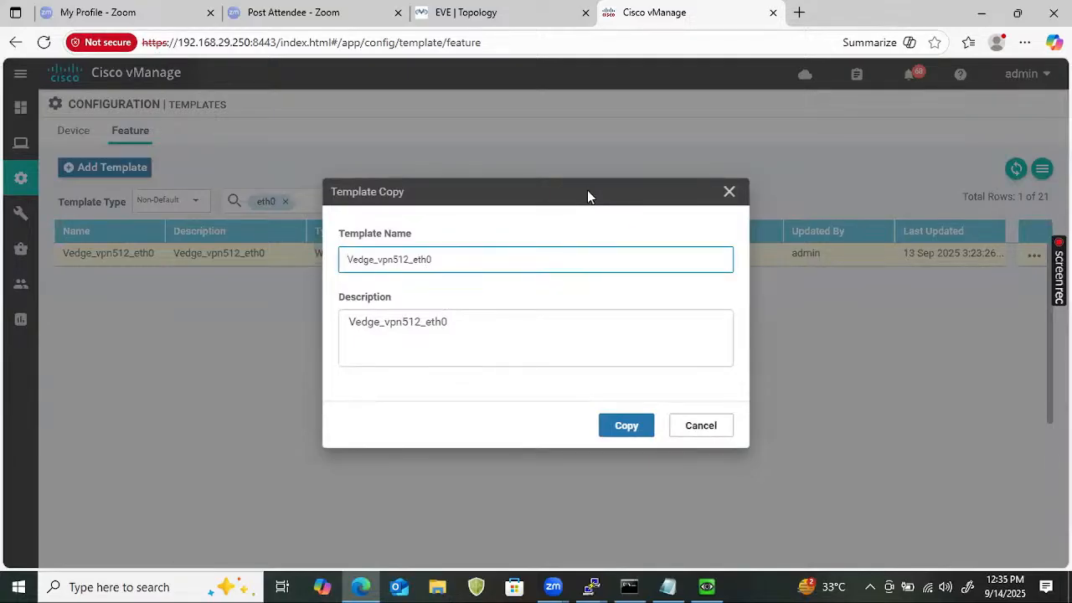
type("Ced")
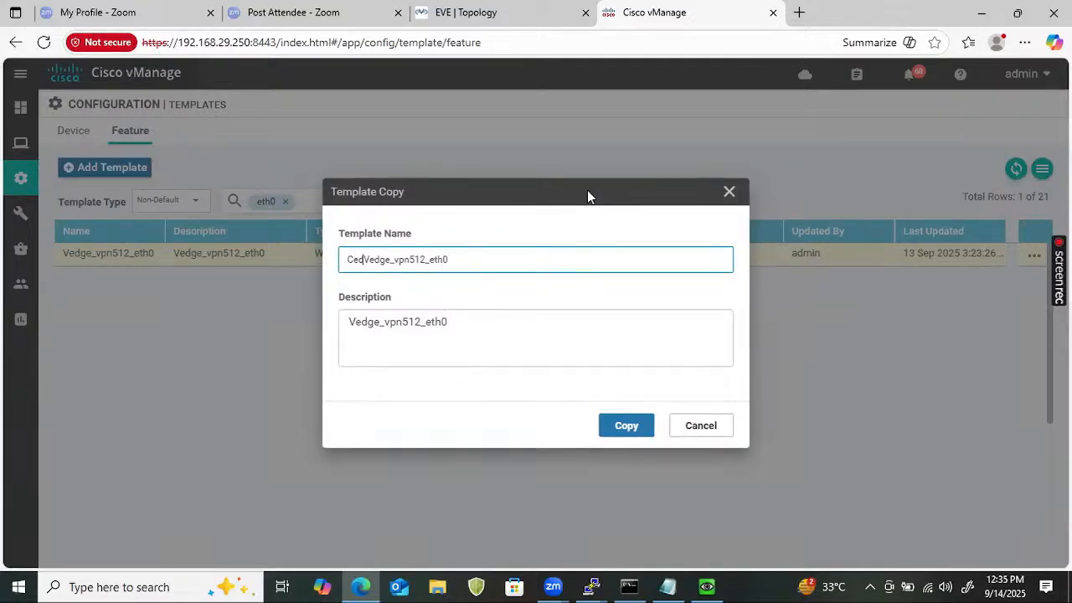
type("ge")
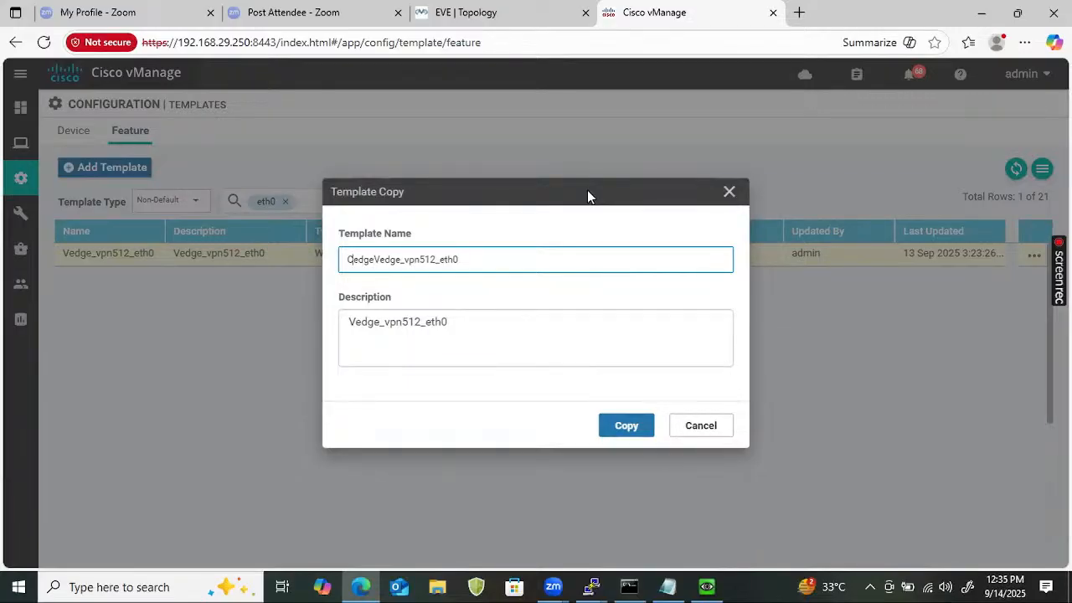
key("Home")
type("CSR")
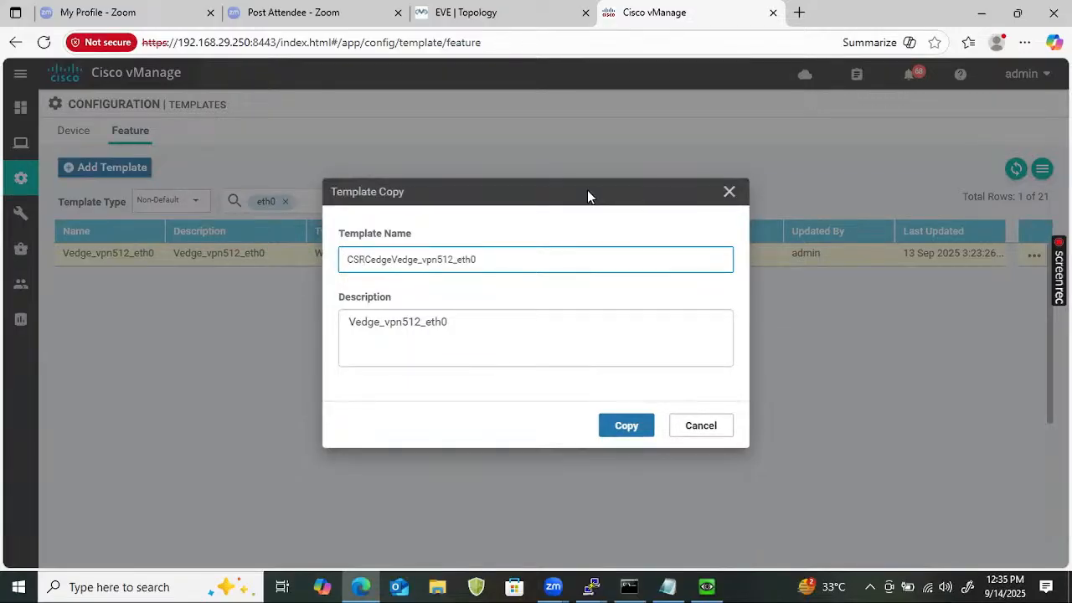
type("_")
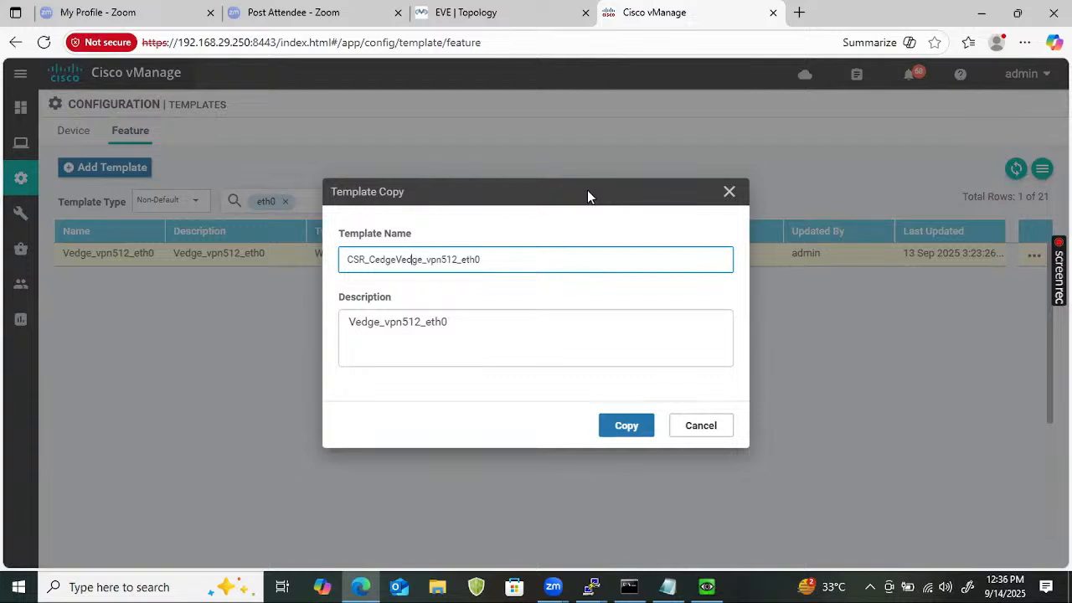
key("BackSpace")
key("BackSpace")
key("BackSpace")
key("BackSpace")
key("BackSpace")
key("End")
key("BackSpace")
key("BackSpace")
key("BackSpace")
key("BackSpace")
type("4")
key("ctrl+a")
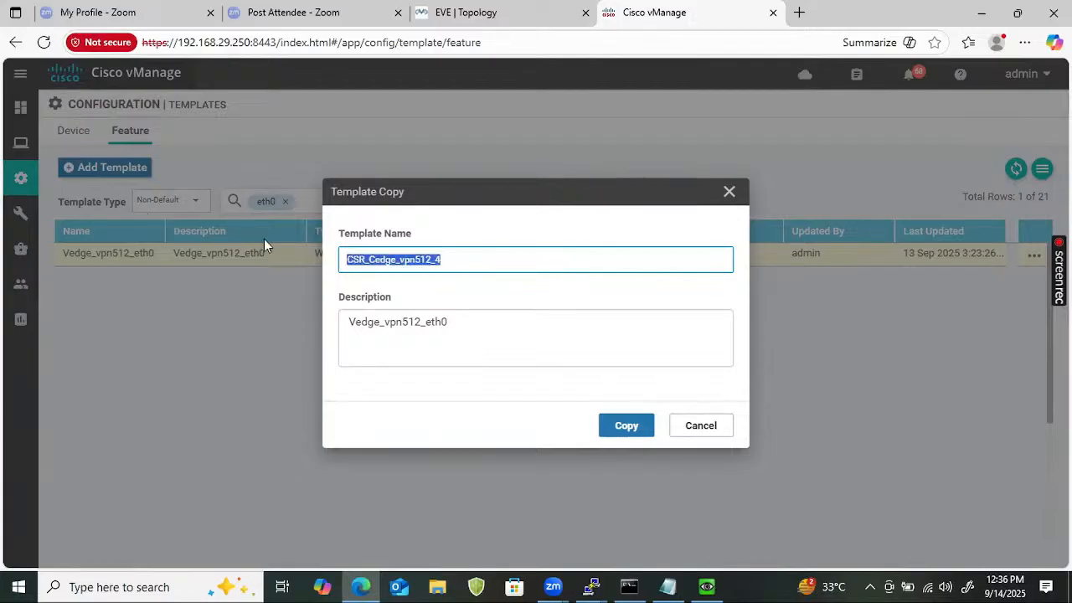
left_click(437, 262)
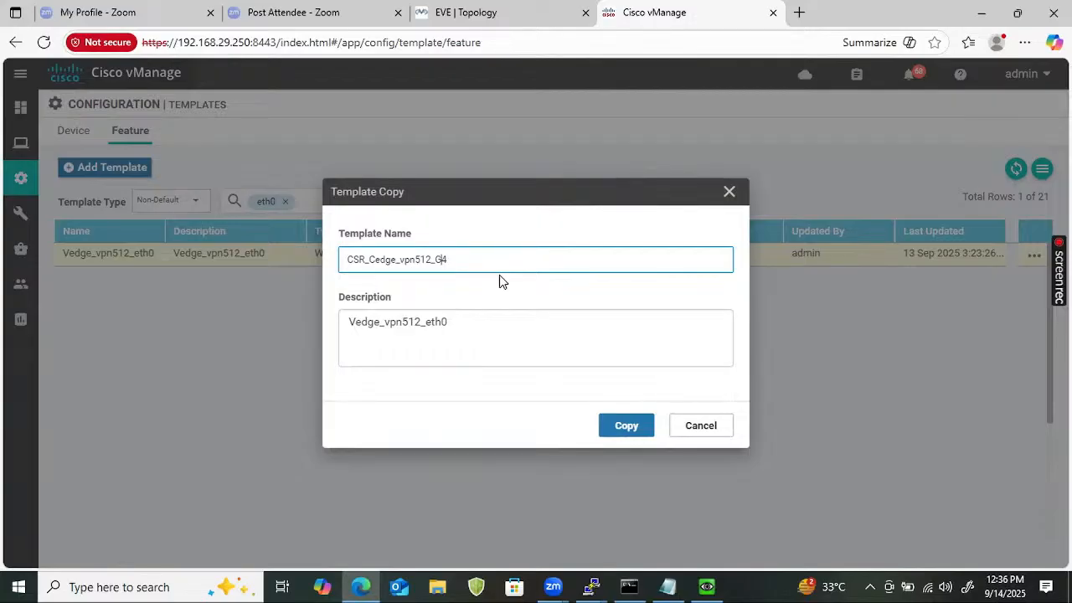
key("ctrl+a")
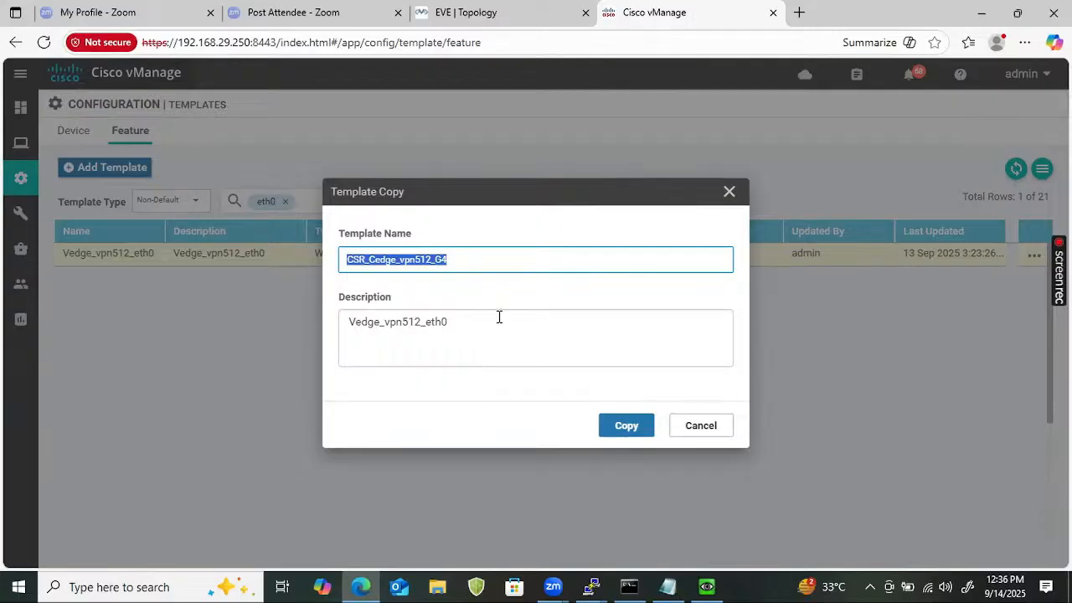
Set the copy's description to CSR_Cedge_vpn512_G4 and create the template.
left_click(489, 316)
key("ctrl+a")
key("ctrl+v")
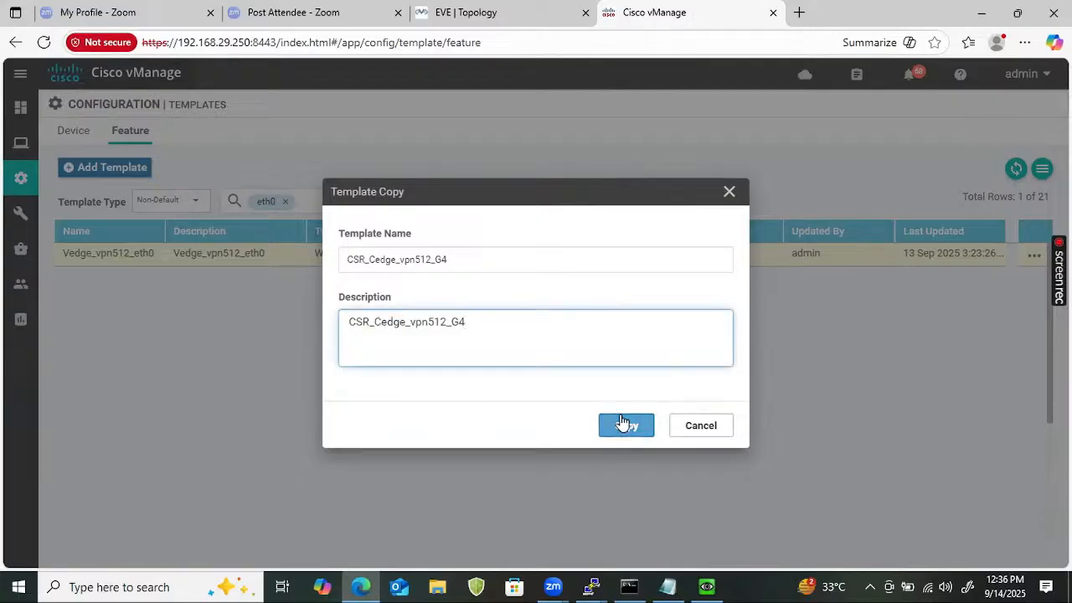
left_click(624, 424)
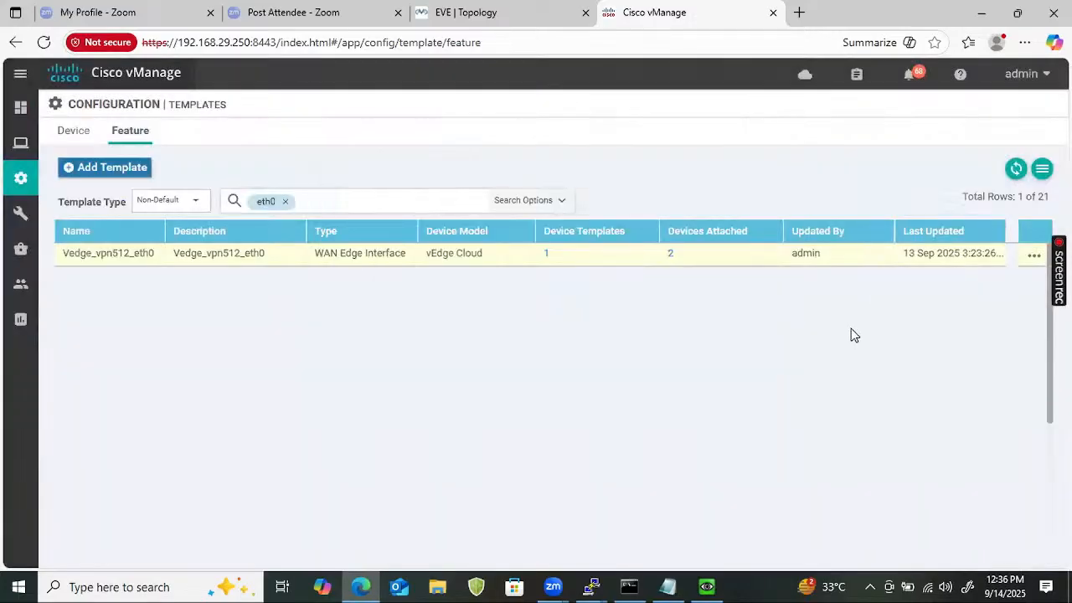
left_click(1032, 253)
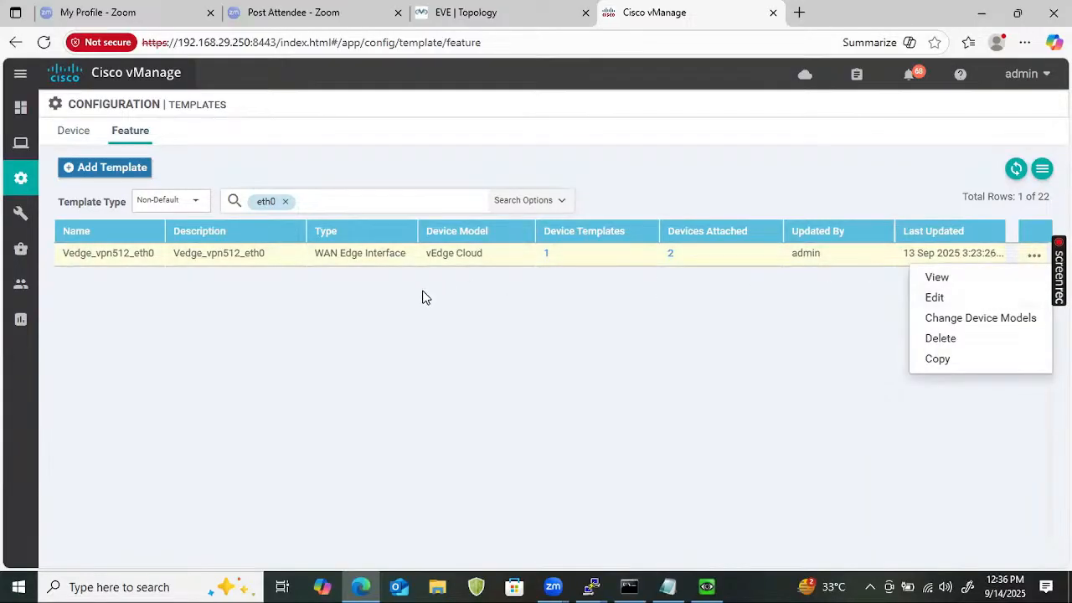
Filter the template list to g4 and open CSR_Cedge_vpn512_G4 for editing.
left_click(285, 201)
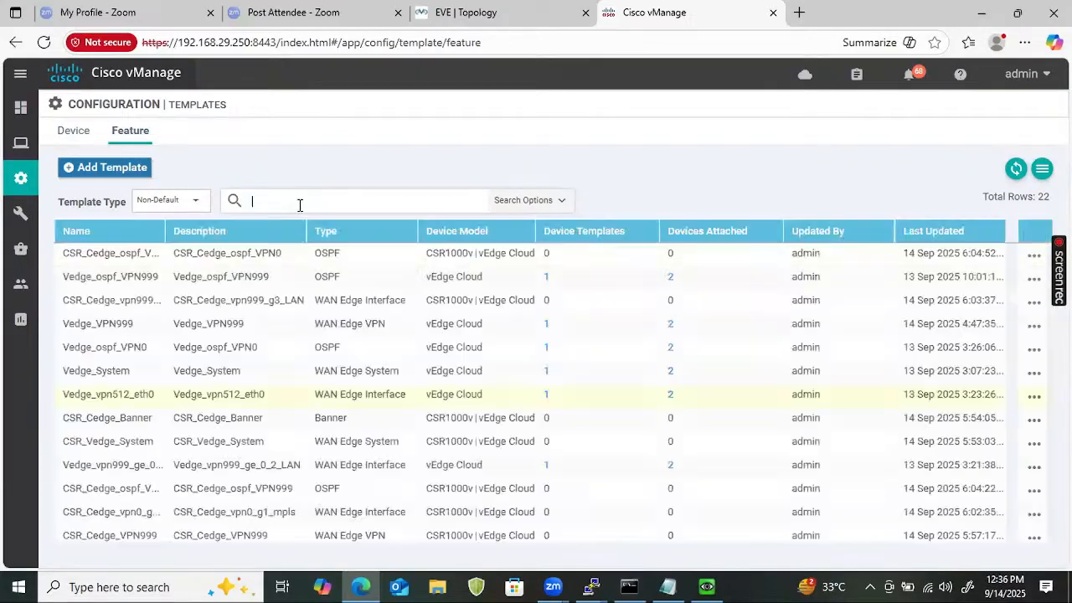
left_click(299, 204)
type("g4")
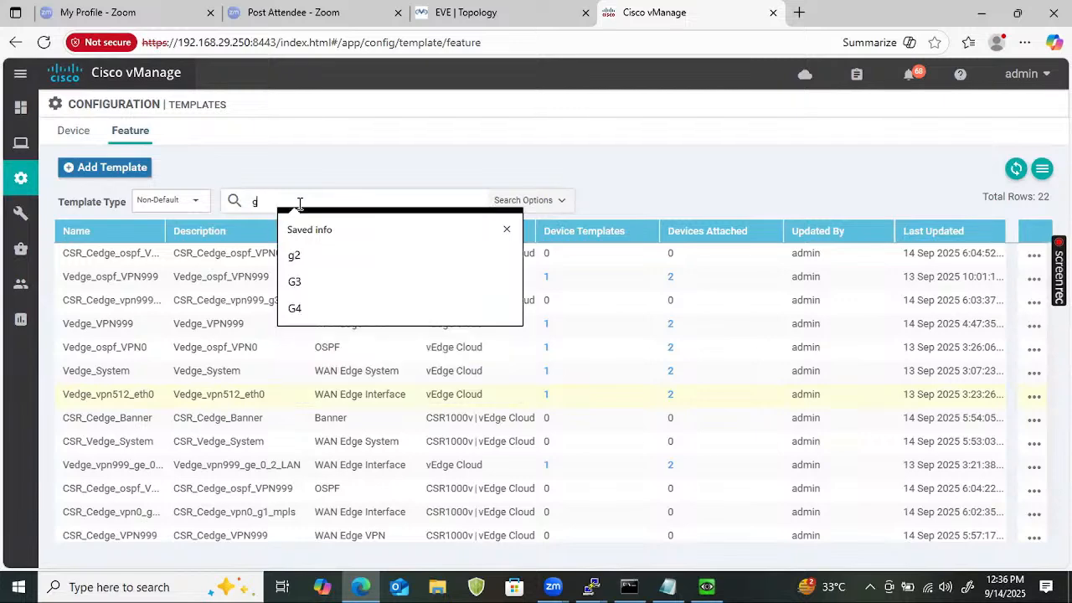
key("Return")
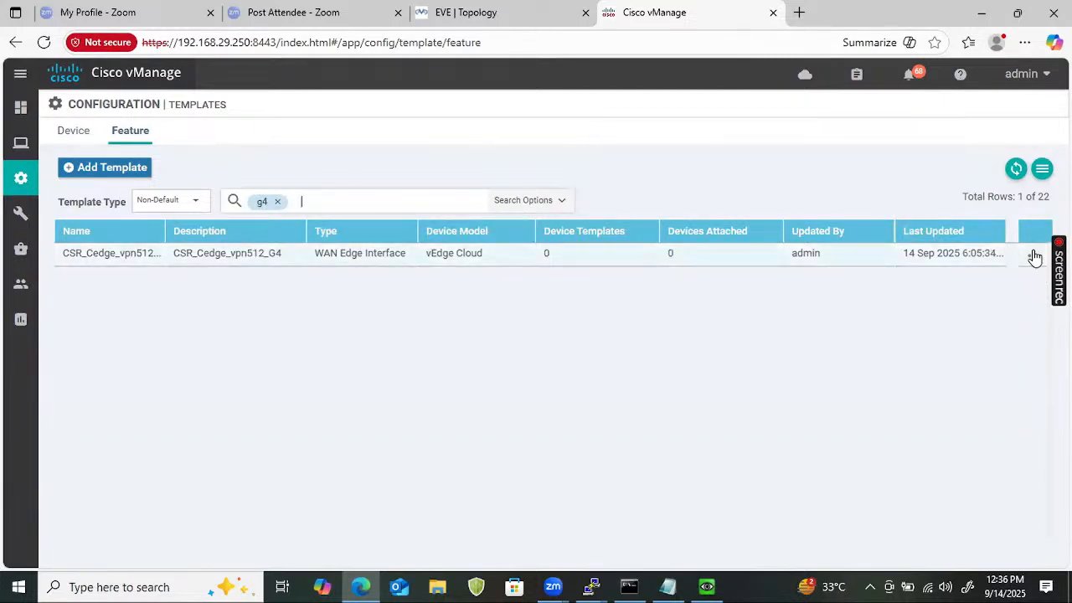
left_click(1035, 255)
left_click(936, 303)
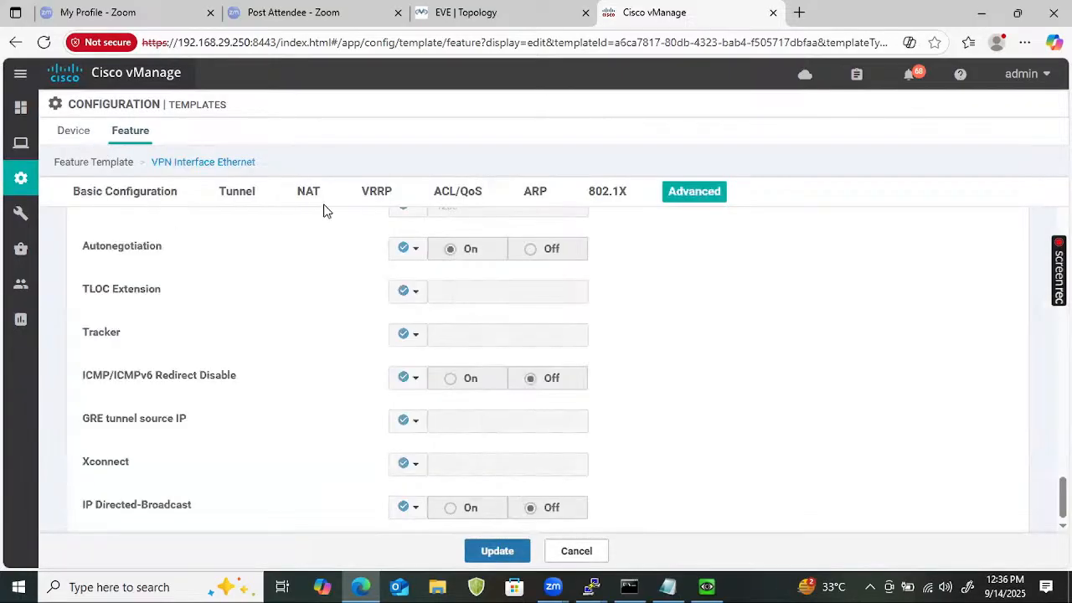
Replace the interface name eth0 with GigabitEthernet4 copied from the CSR terminal, and update.
left_click(473, 466)
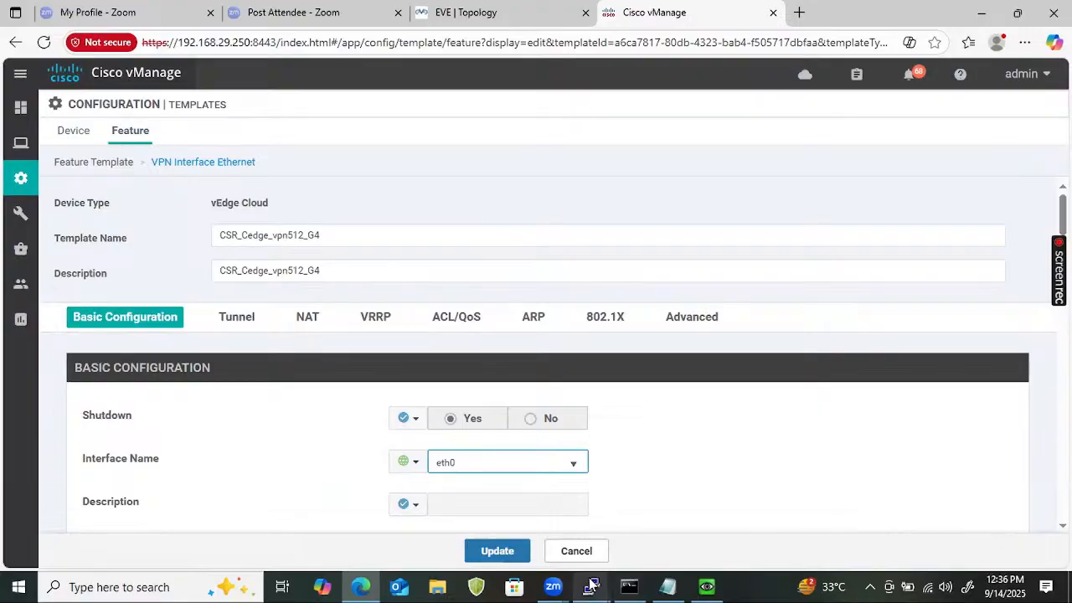
key("alt+Tab")
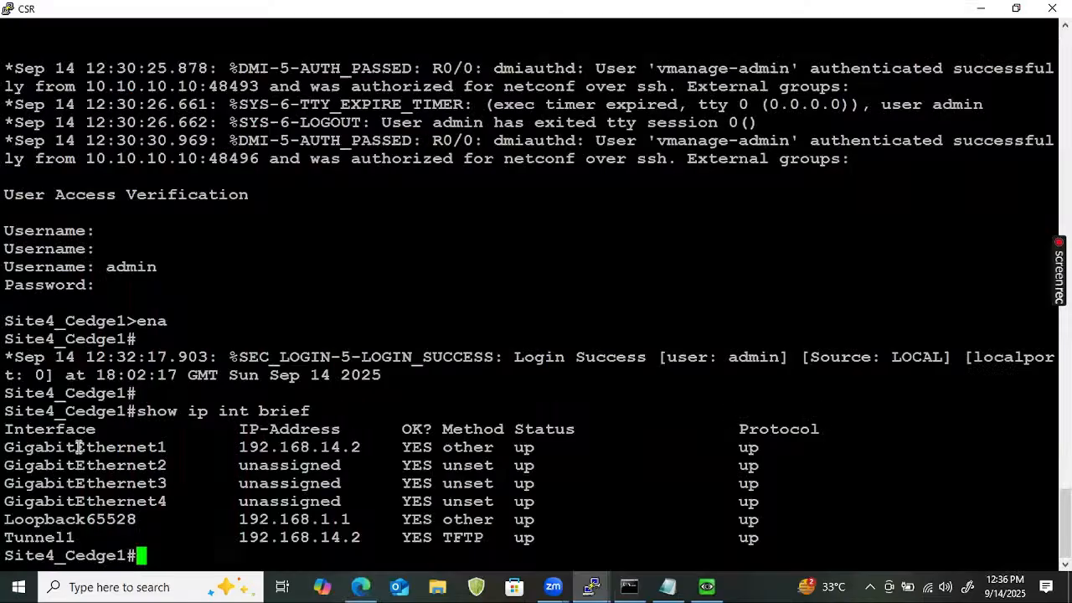
double_click(87, 507)
key("Return")
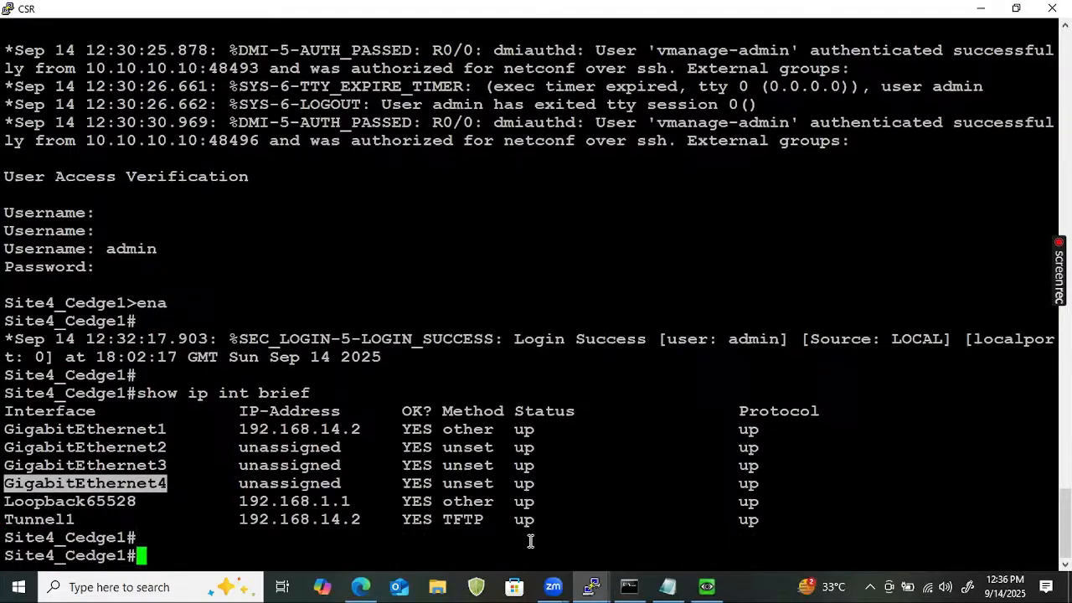
left_click(362, 586)
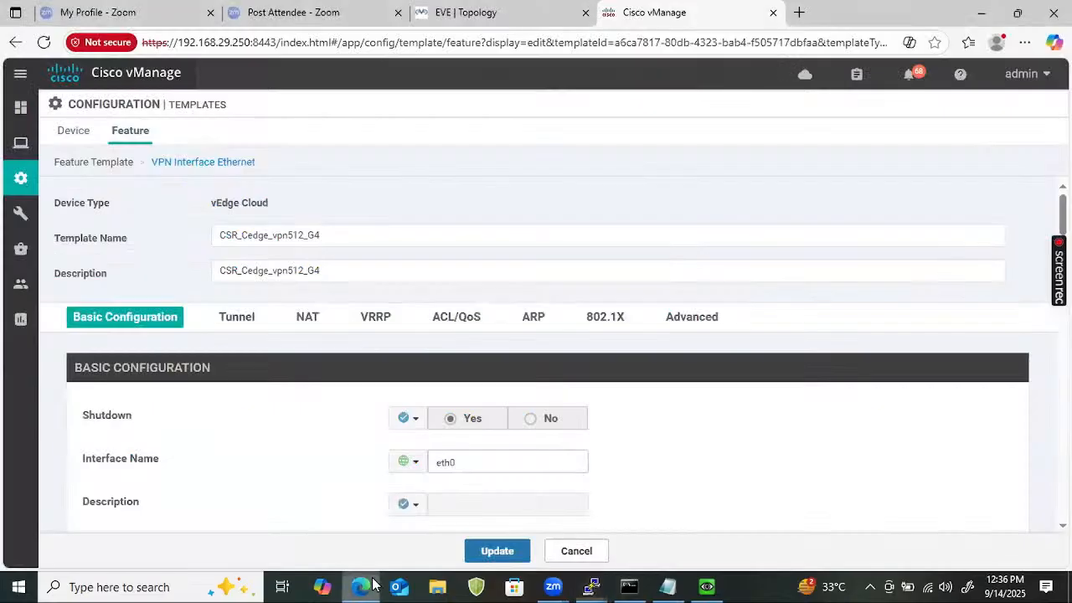
key("ctrl+a")
key("ctrl+v")
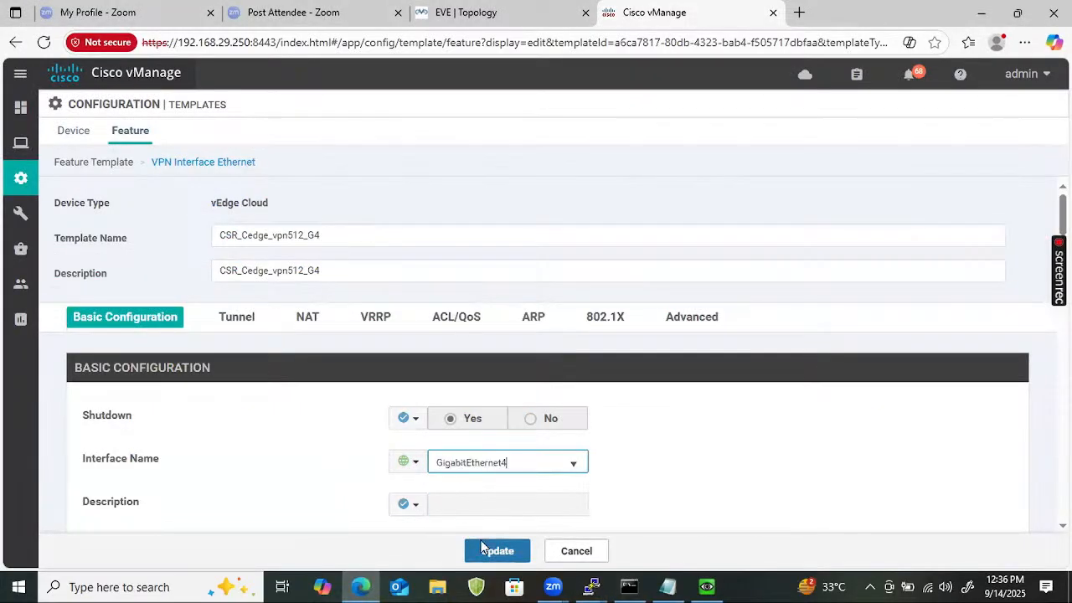
left_click(502, 553)
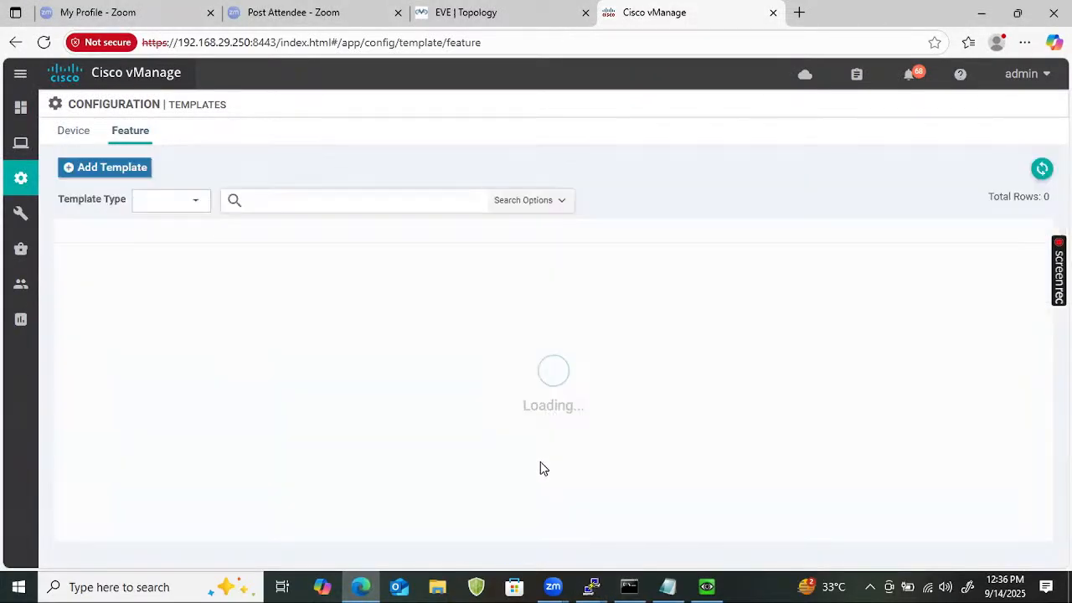
Add CSR1000v to CSR_Cedge_vpn512_G4's device models, then clear the g4 filter.
left_click(308, 205)
type("g4")
key("Return")
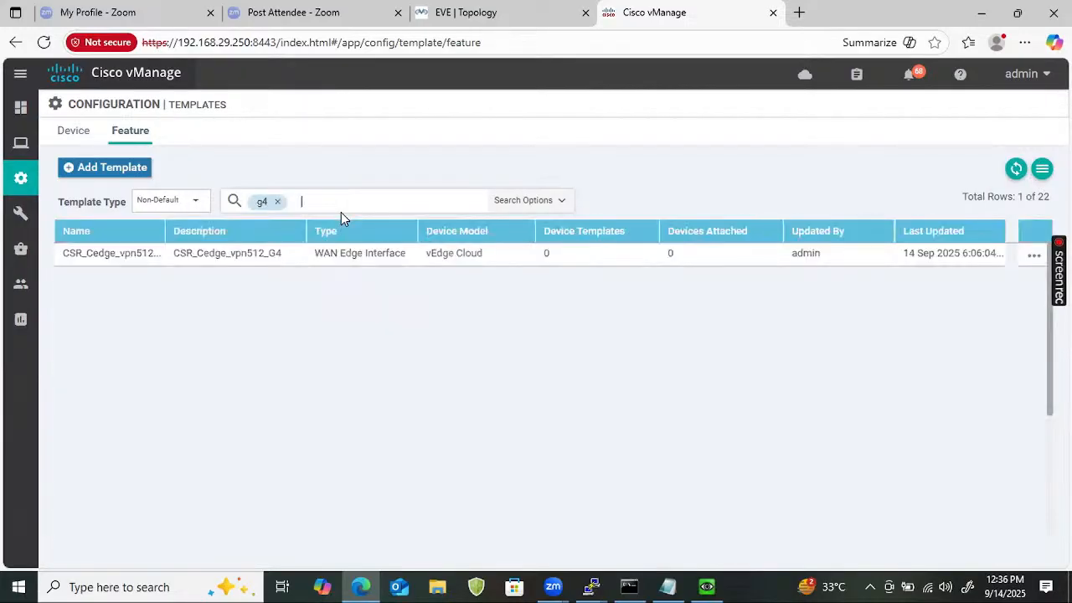
left_click(1034, 256)
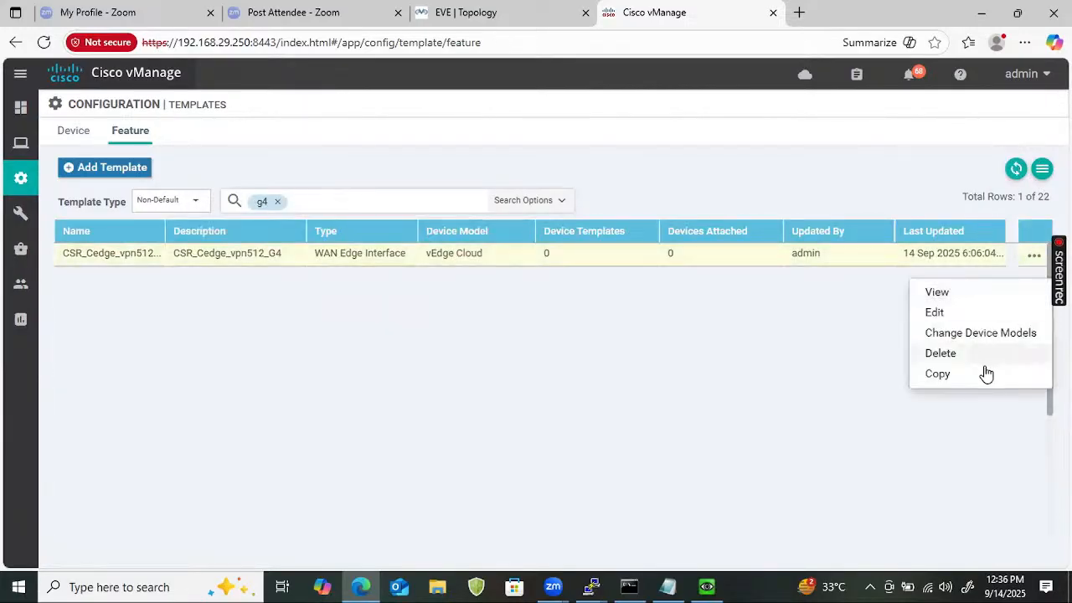
left_click(974, 335)
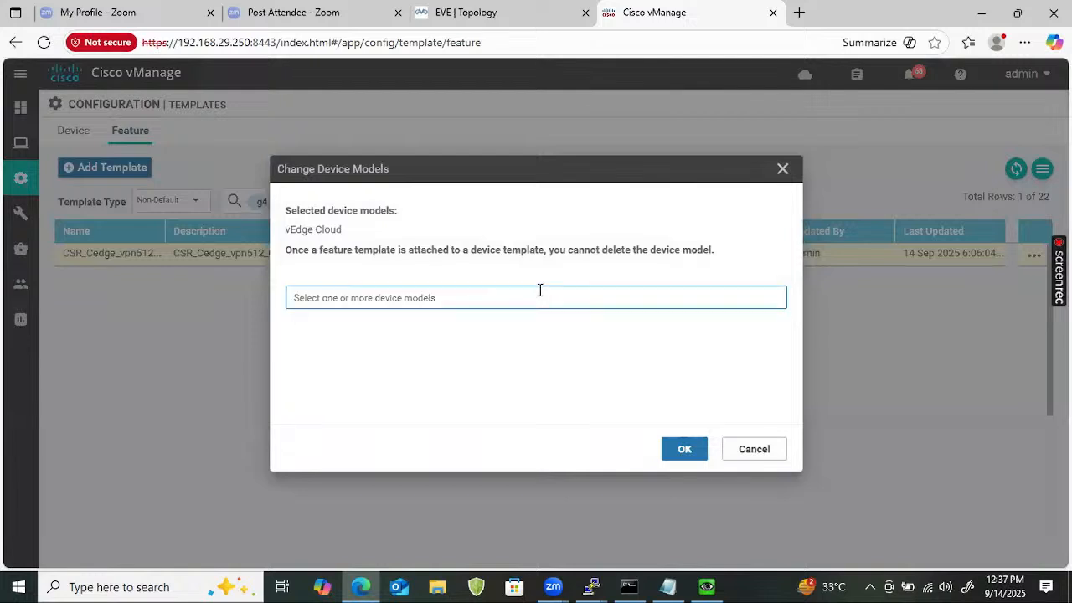
left_click(541, 291)
left_click(365, 327)
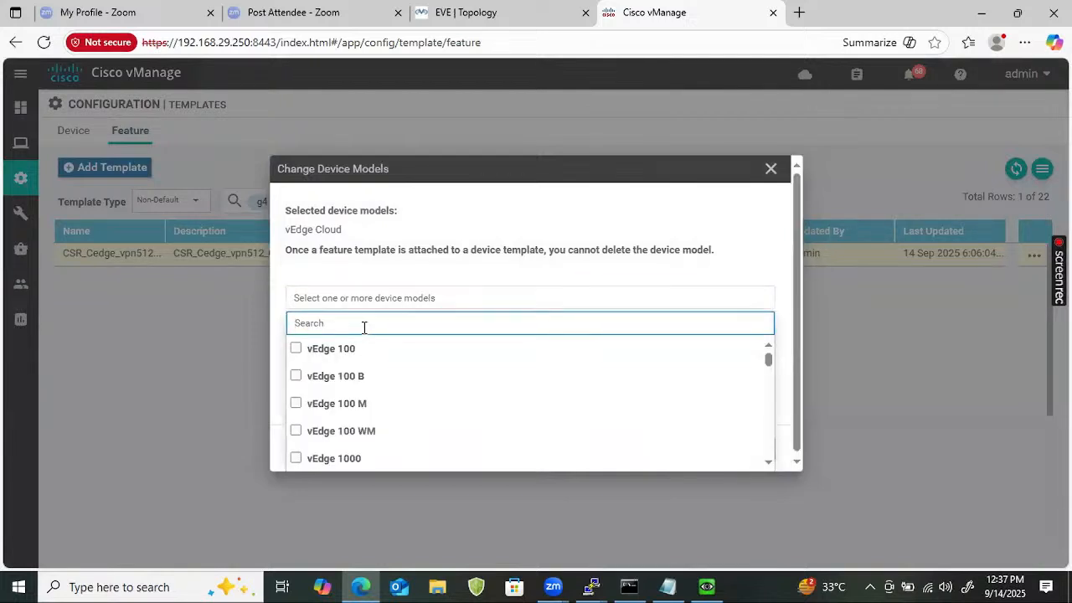
type("csr")
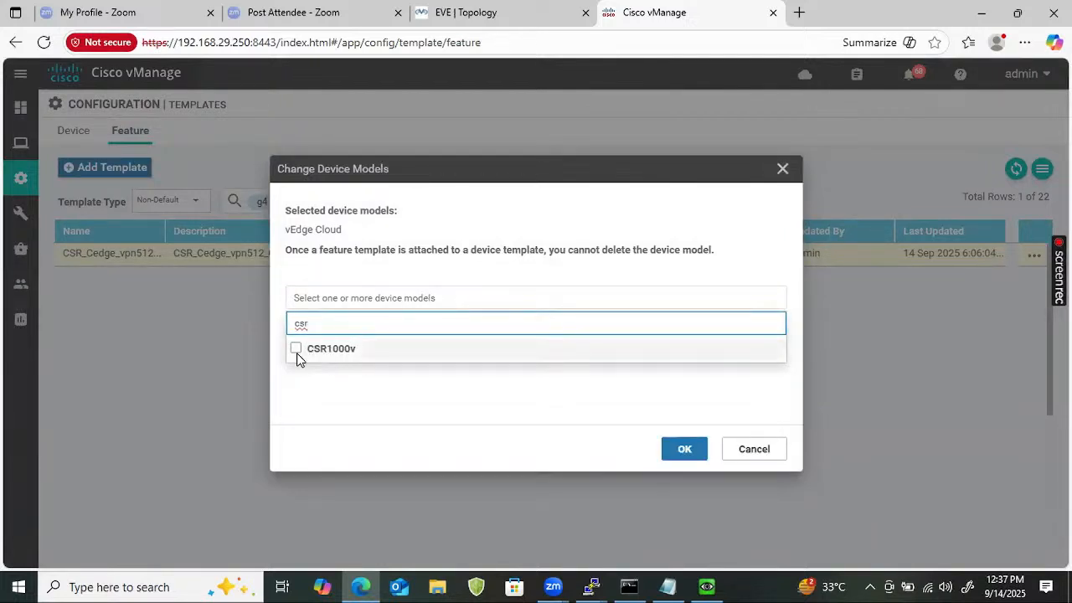
left_click(295, 348)
left_click(670, 456)
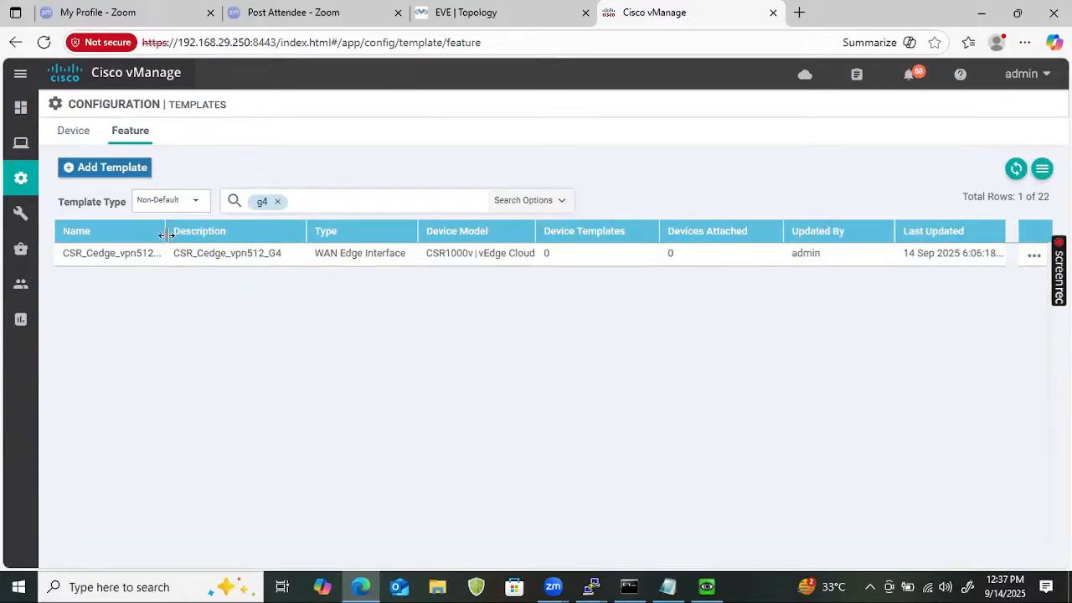
left_click(278, 201)
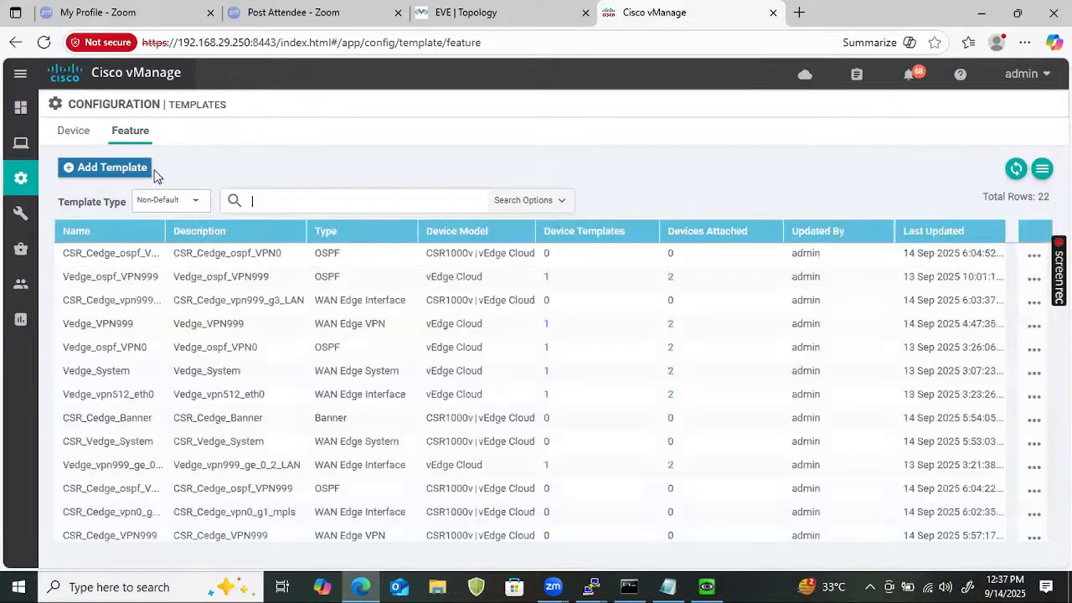
Begin a new device template from feature templates for the CSR1000v model.
left_click(74, 131)
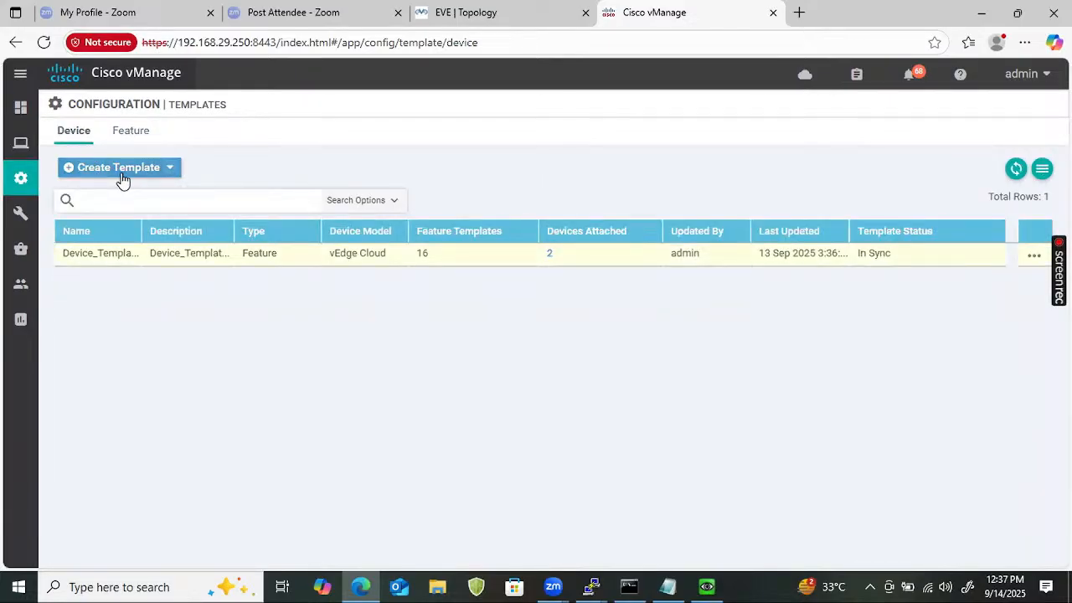
left_click(122, 176)
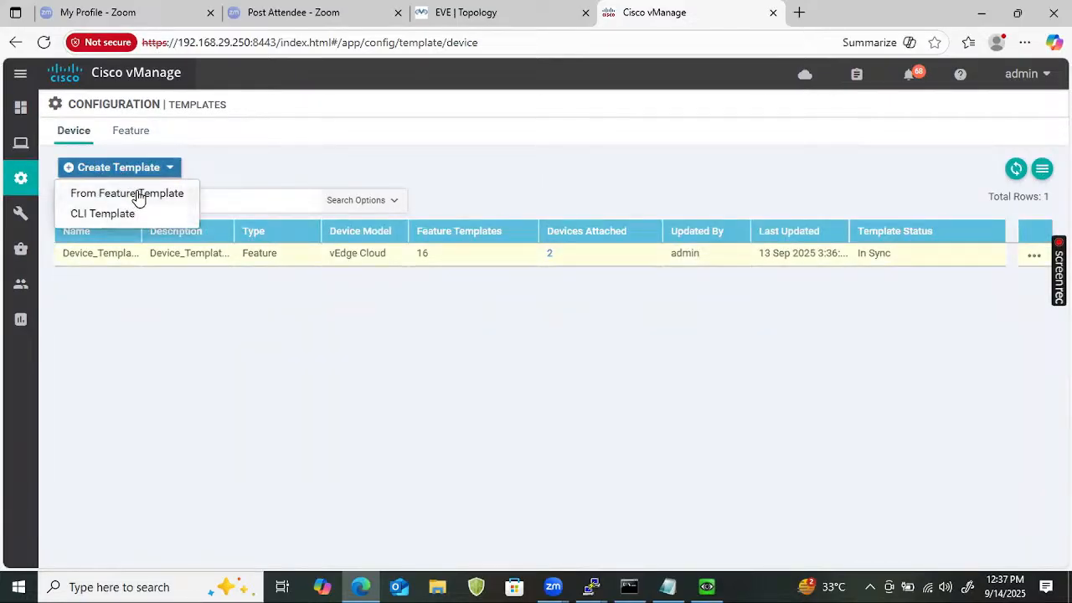
left_click(134, 194)
left_click(360, 171)
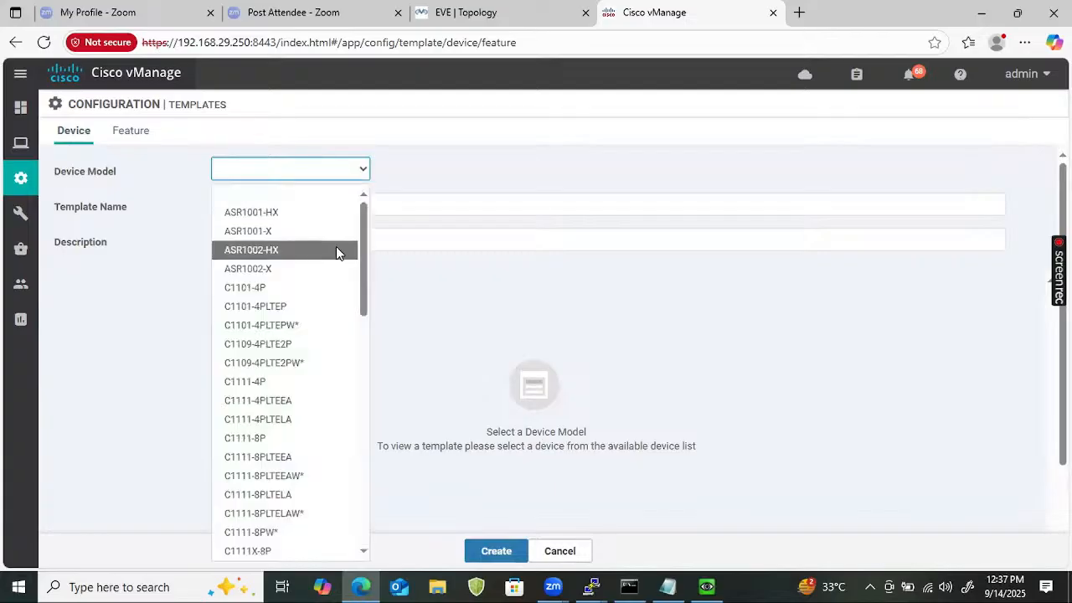
scroll(361, 331, "down", 3)
scroll(361, 377, "down", 5)
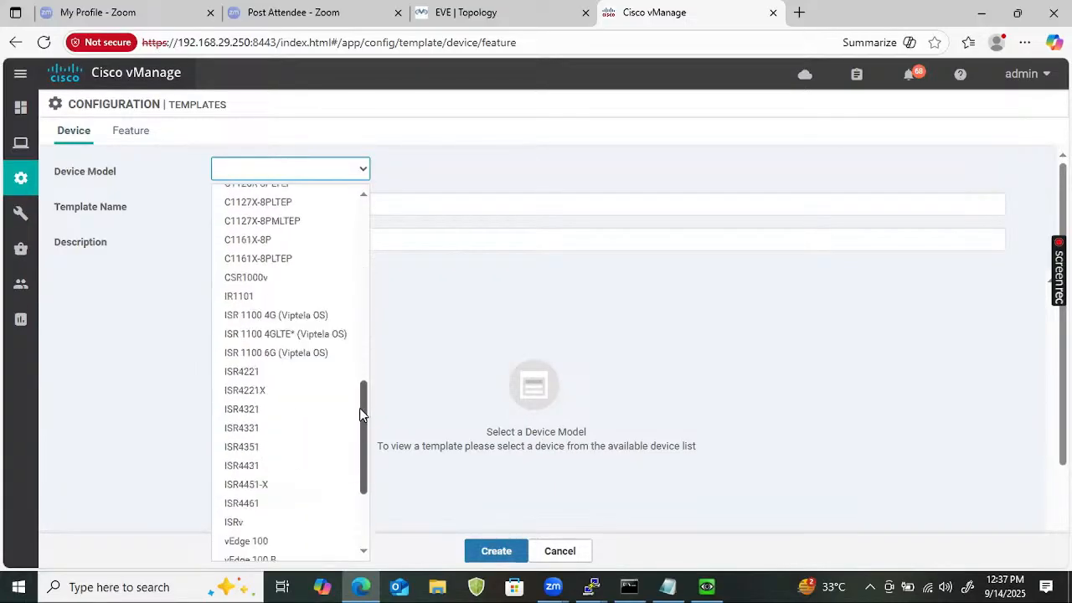
scroll(360, 408, "up", 1)
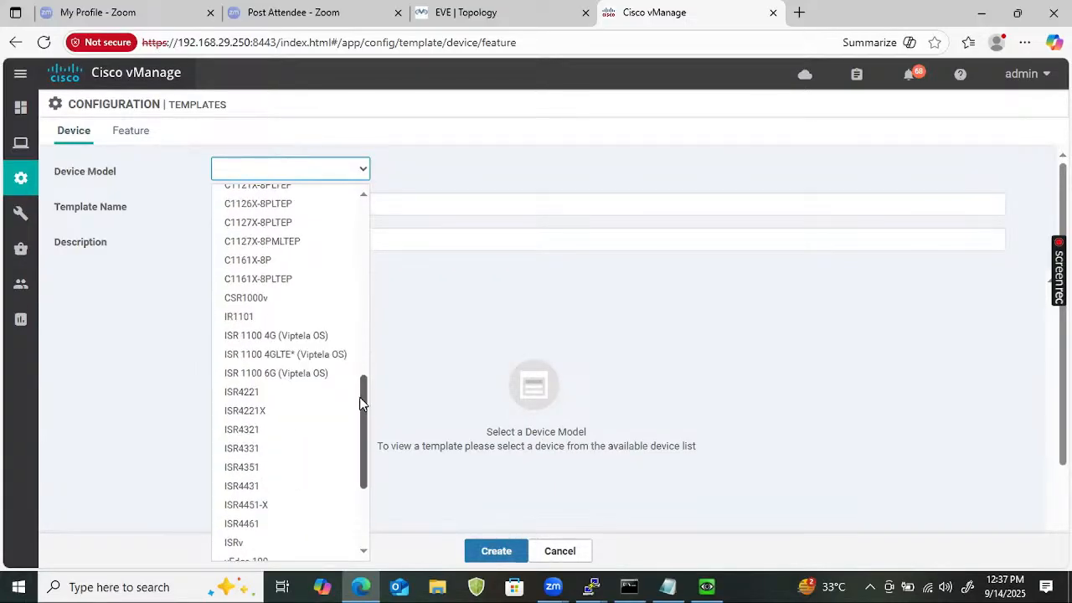
left_click(264, 299)
Name the device template CSR_Device_template and use the same text as its description.
left_click(310, 200)
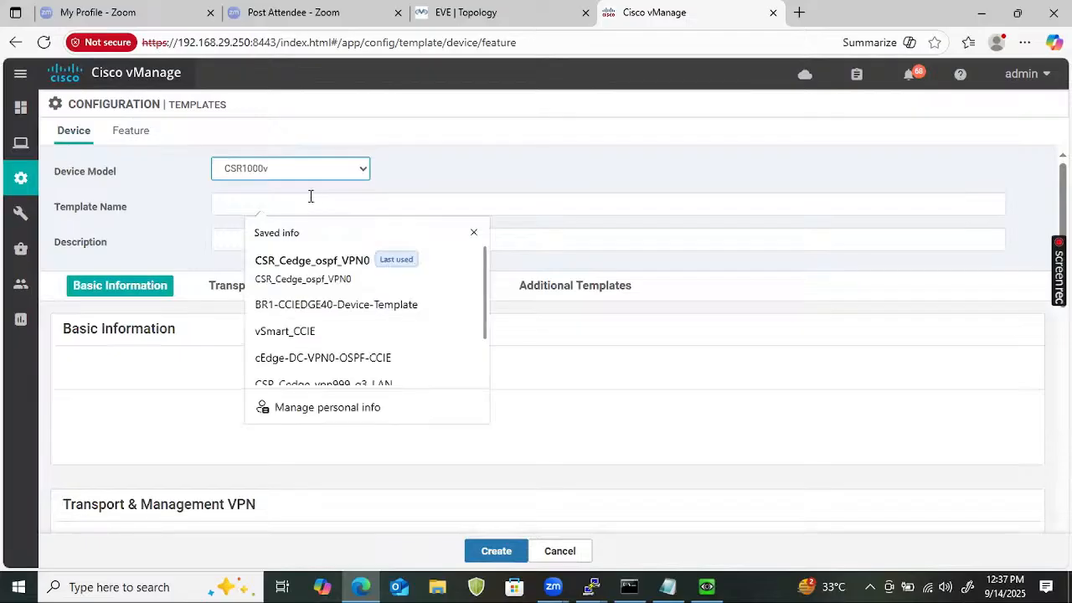
type("CSR")
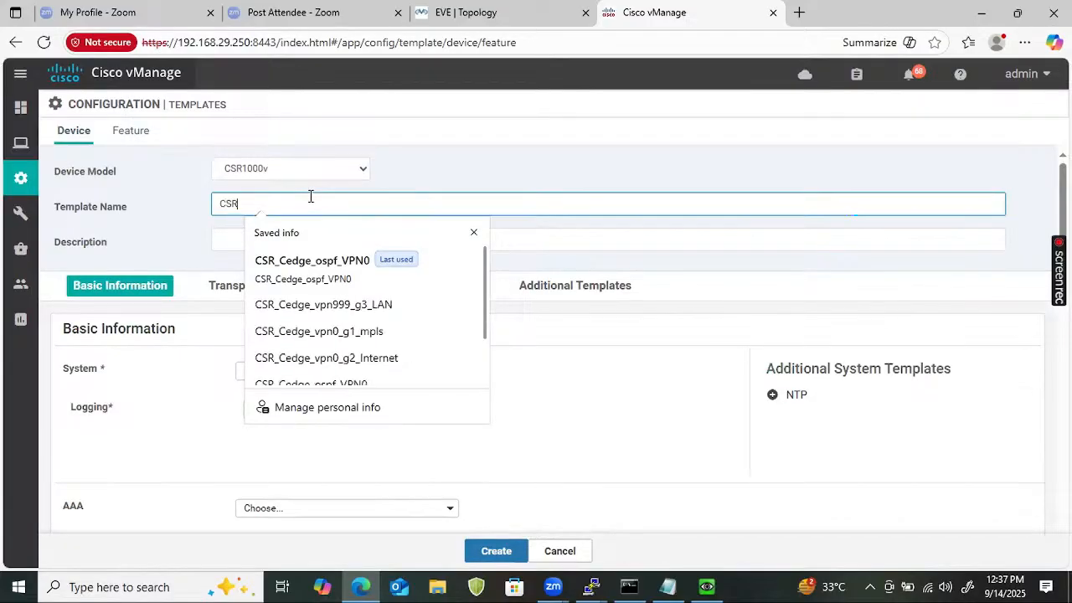
type("_Device_template")
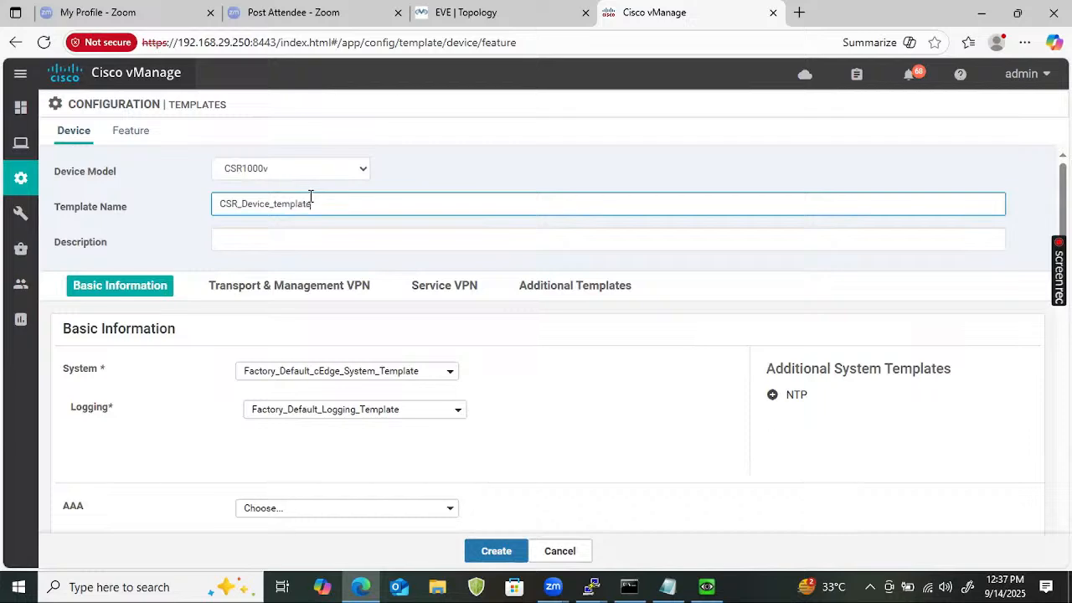
double_click(310, 196)
key("ctrl+c")
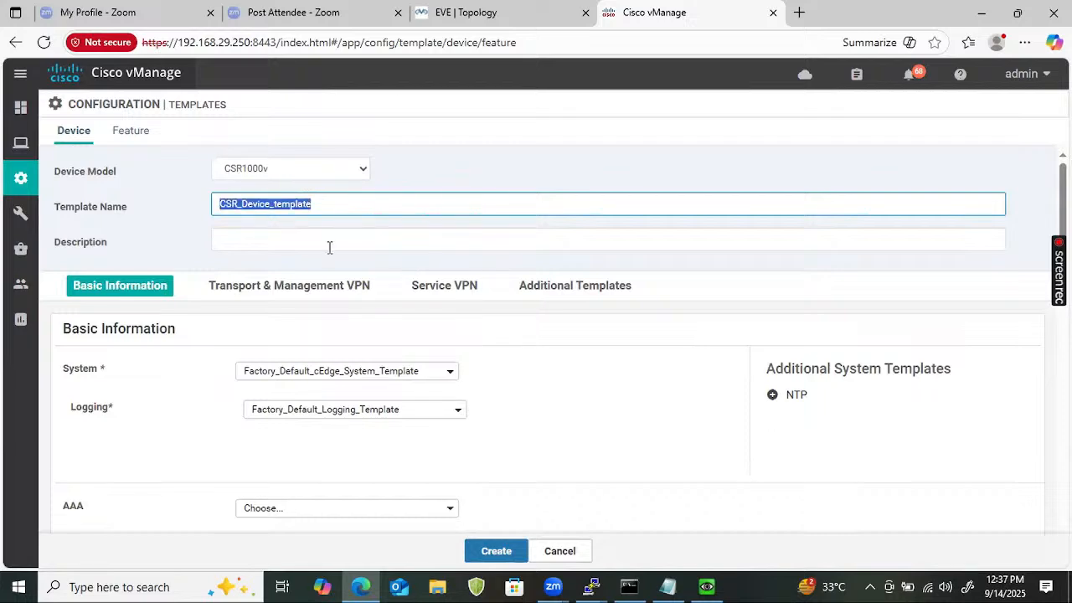
left_click(329, 247)
key("ctrl+v")
scroll(214, 334, "down", 4)
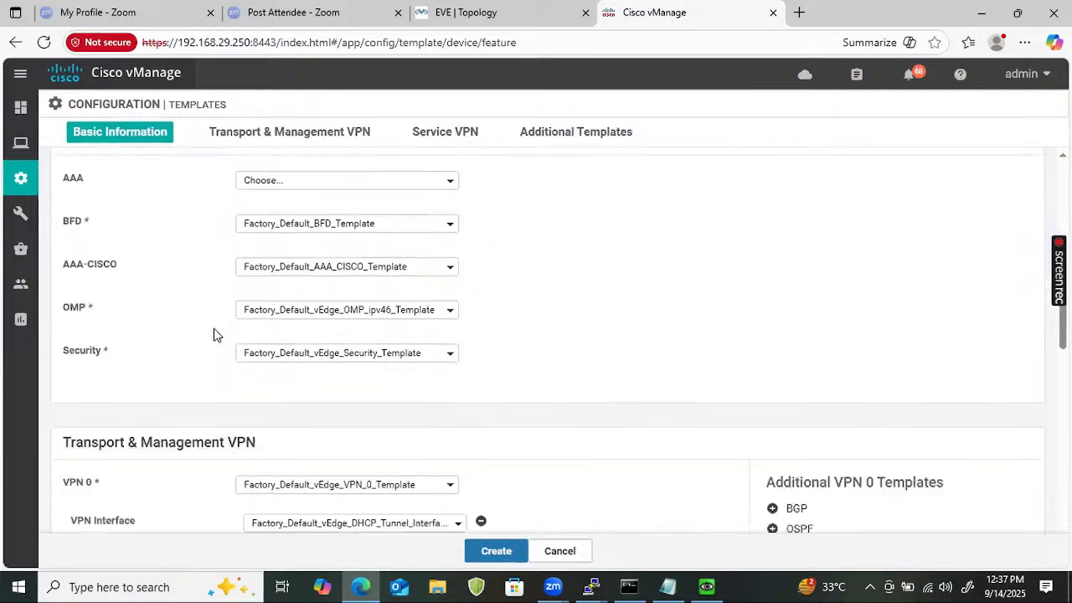
scroll(280, 292, "up", 3)
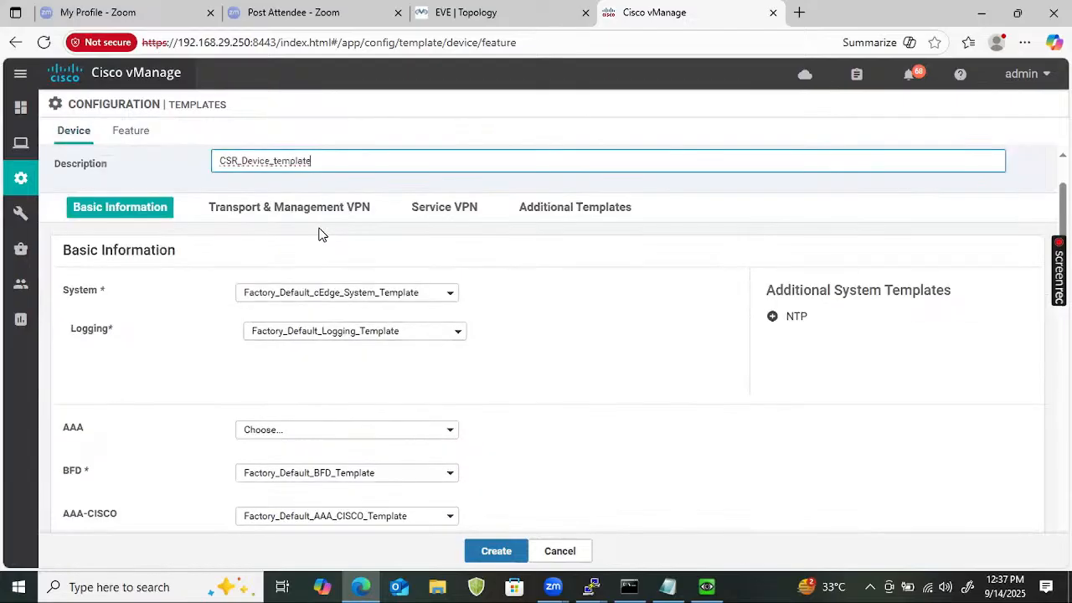
Choose CSR_Vedge_System as the system template and CSR_Cedge_VPN0 for VPN 0.
left_click(317, 293)
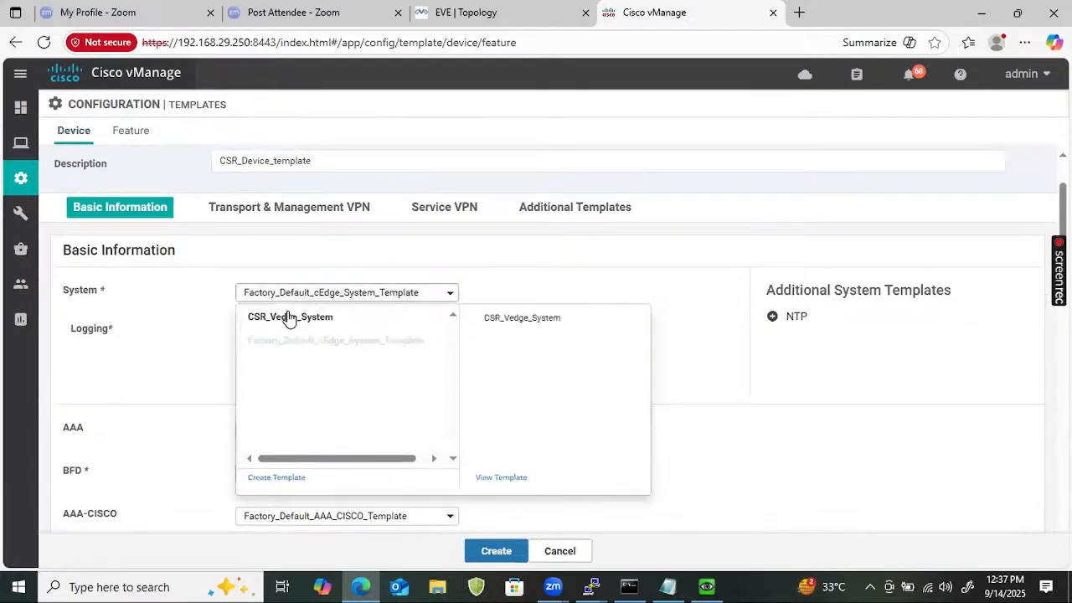
left_click(289, 319)
scroll(249, 340, "down", 5)
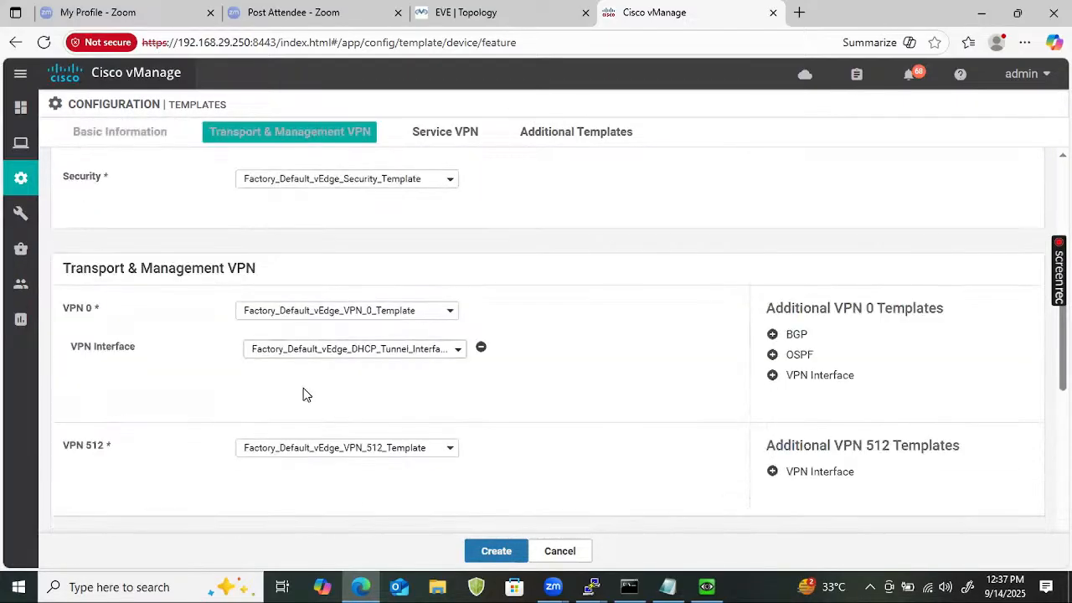
left_click(365, 315)
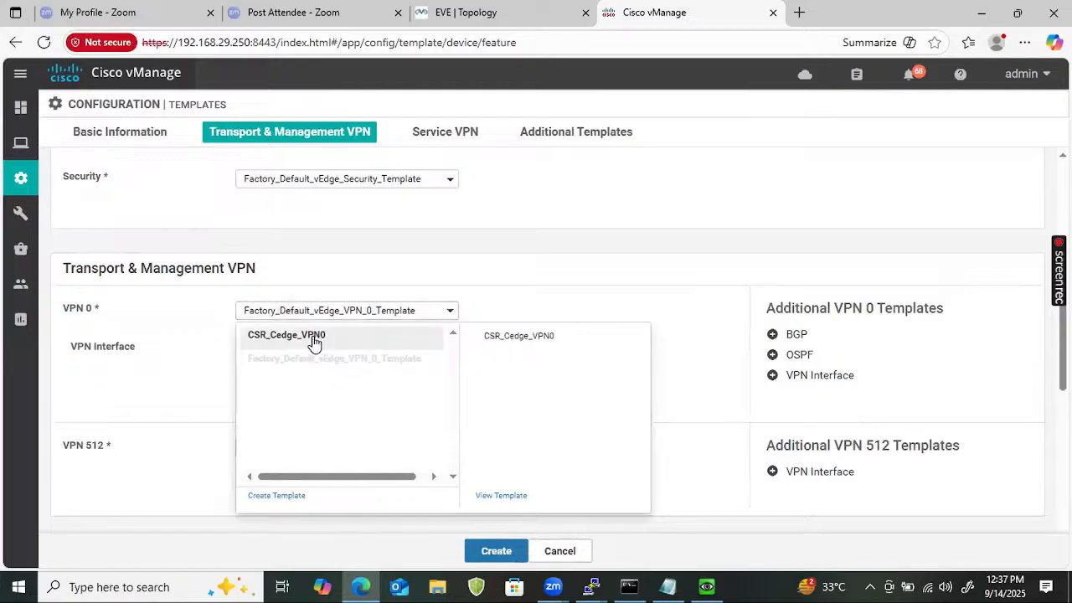
left_click(314, 337)
Add VPN 0 interfaces CSR_Cedge_vpn0_g1_mpls and CSR_Cedge_vpn0_g2_Internet plus OSPF CSR_Cedge_ospf_VPN0.
left_click(386, 360)
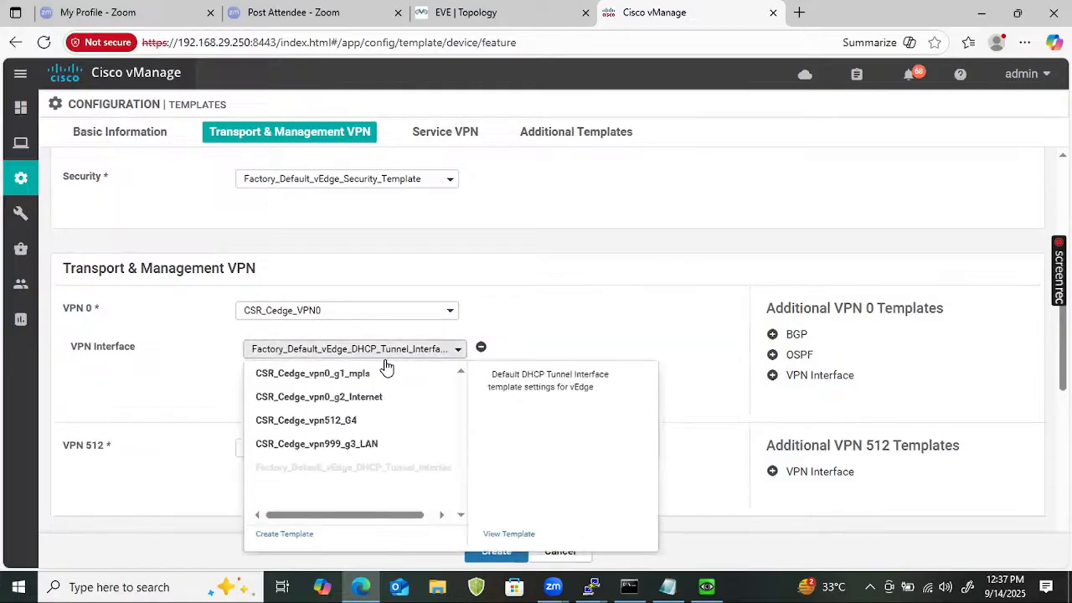
left_click(363, 375)
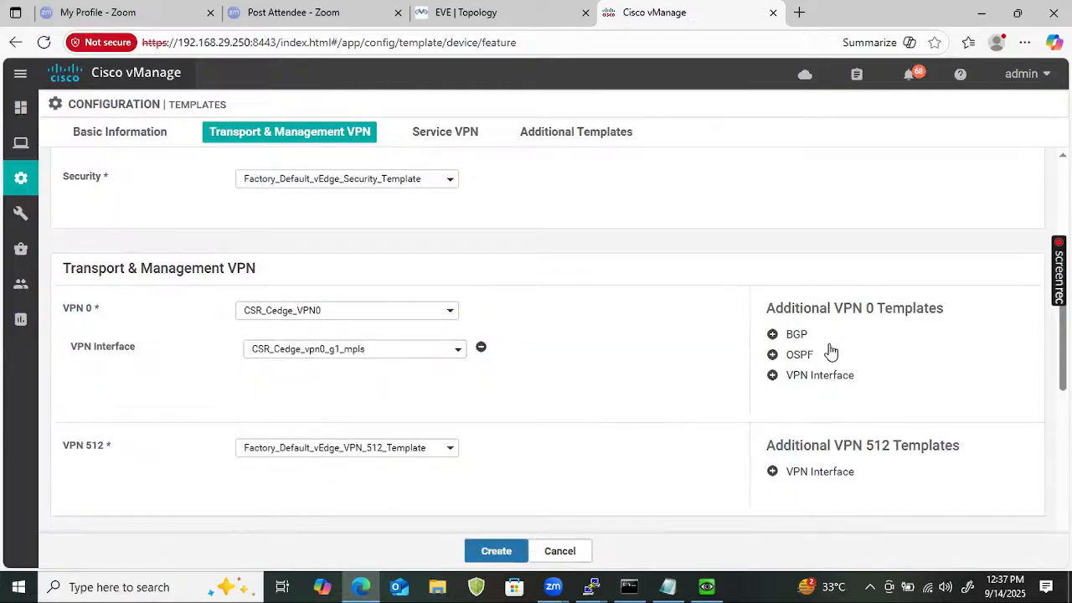
left_click(803, 377)
left_click(347, 394)
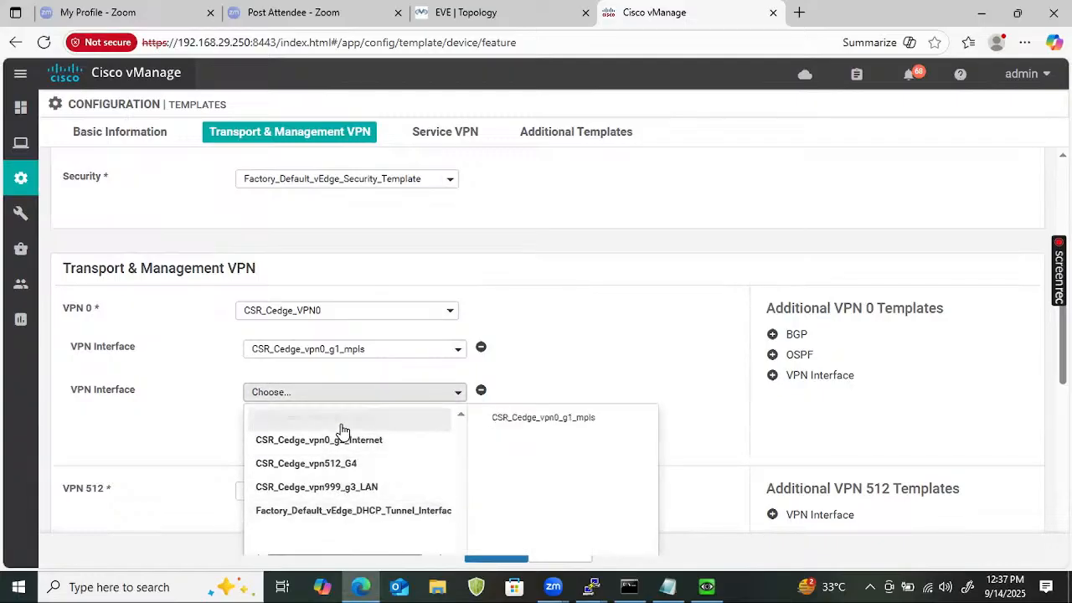
left_click(342, 442)
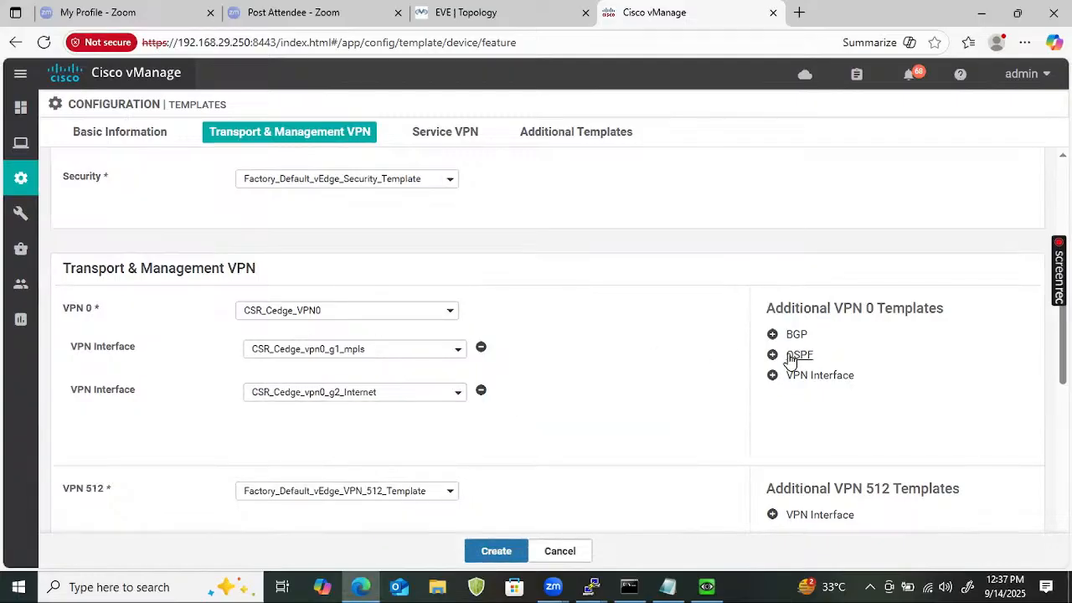
left_click(794, 355)
left_click(332, 352)
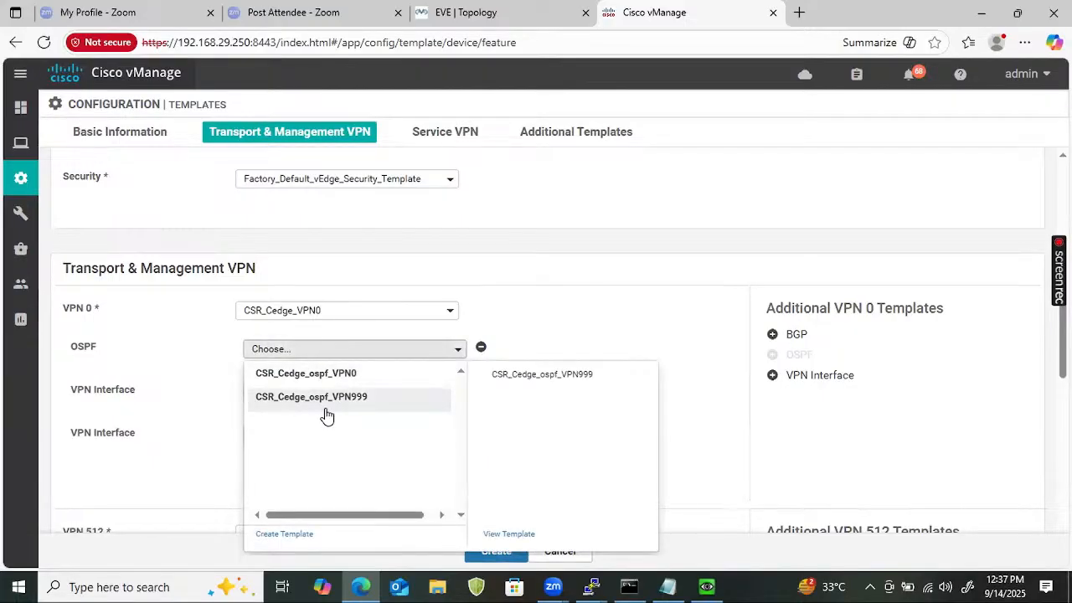
left_click(316, 381)
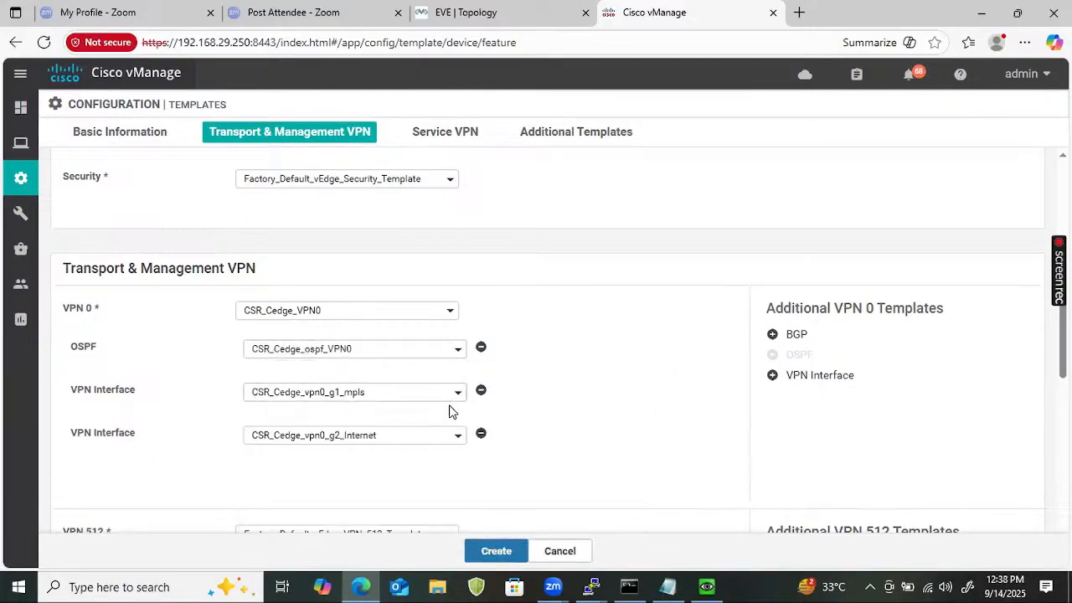
Set VPN 512 to CSR_Cedge_VPN512 with the CSR_Cedge_vpn512_G4 interface template.
scroll(415, 419, "down", 3)
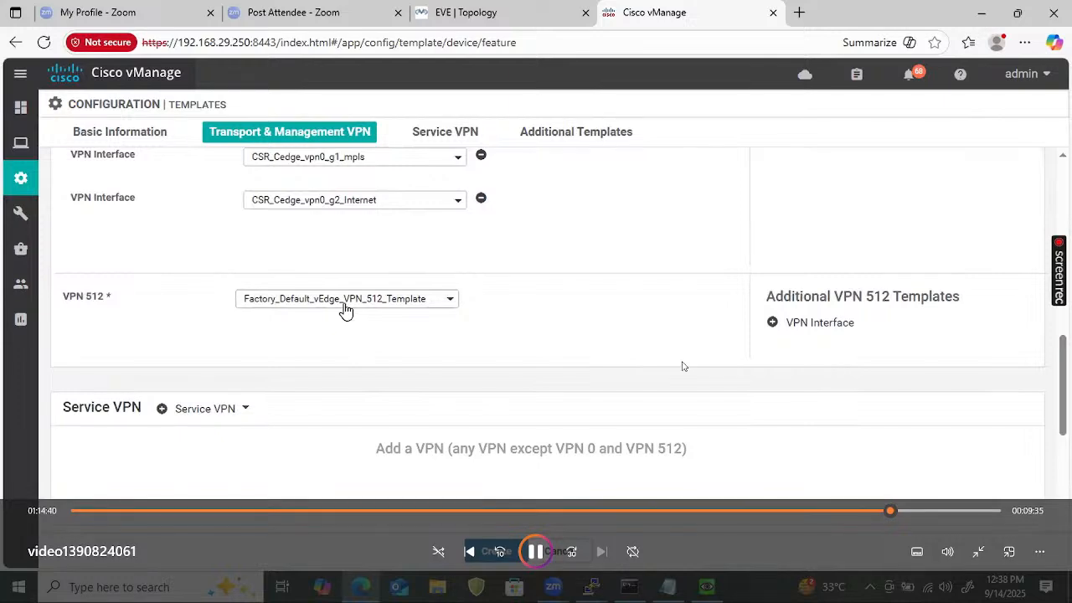
left_click(344, 303)
left_click(323, 329)
left_click(785, 322)
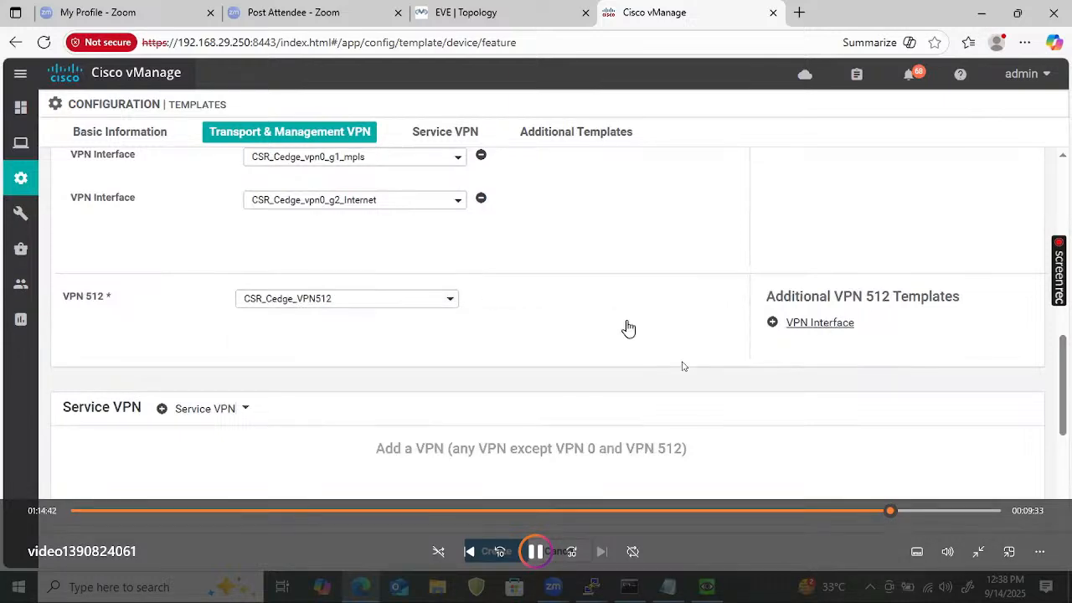
left_click(377, 336)
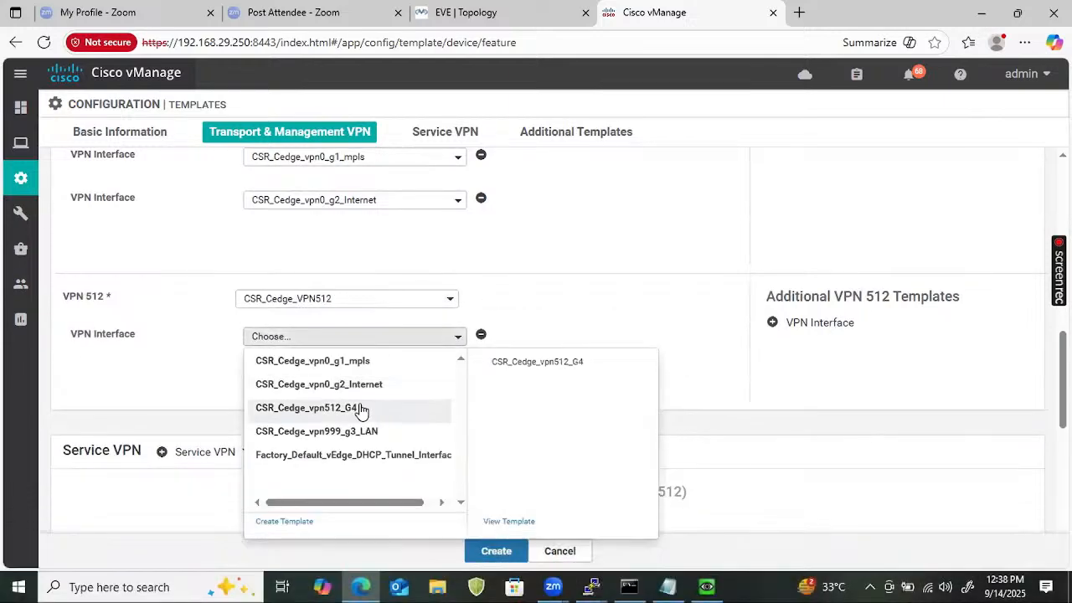
left_click(352, 407)
scroll(259, 402, "down", 2)
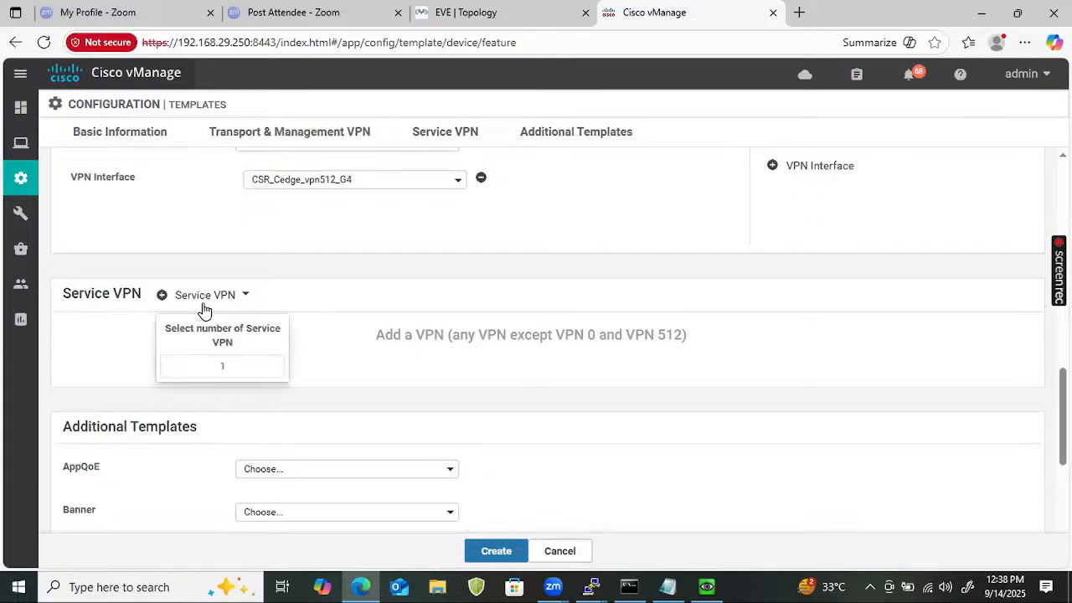
Add a service VPN using CSR_Cedge_VPN999 with the CSR_Cedge_vpn999_g3_LAN interface.
left_click(202, 299)
scroll(416, 334, "down", 1)
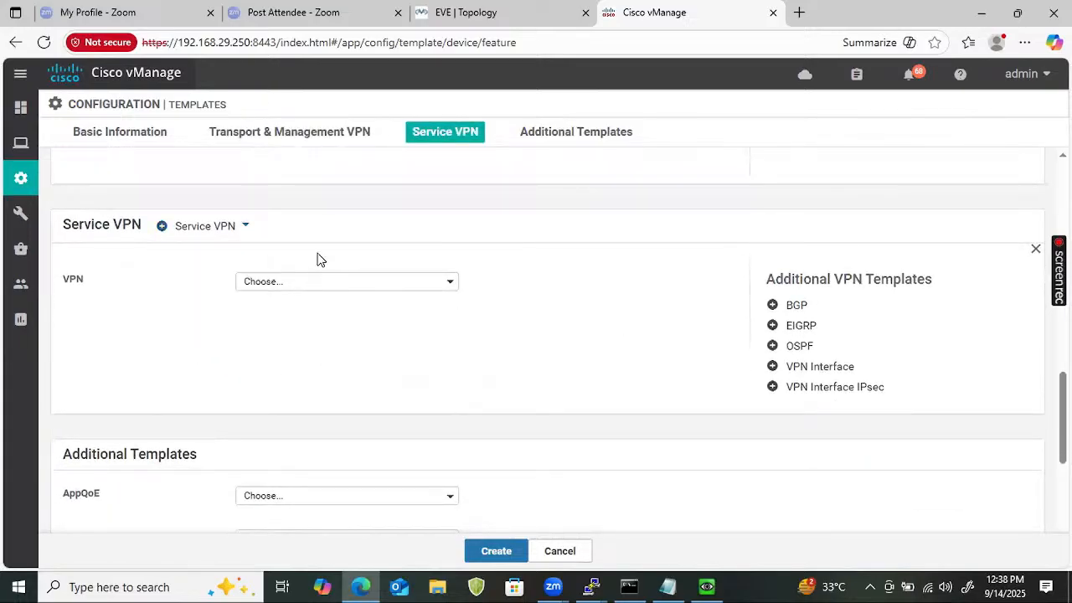
left_click(273, 285)
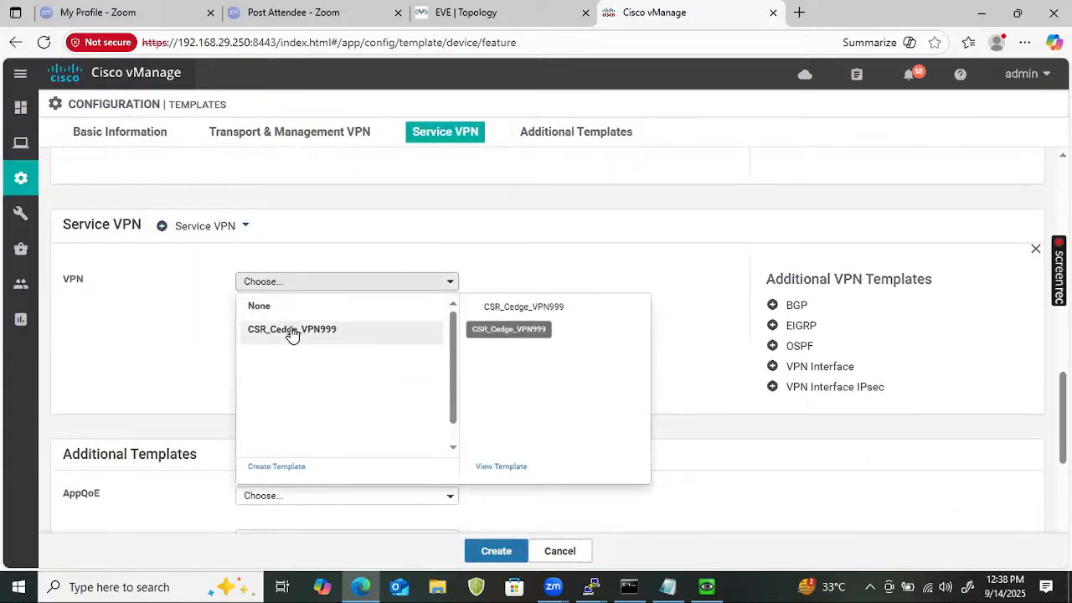
left_click(292, 331)
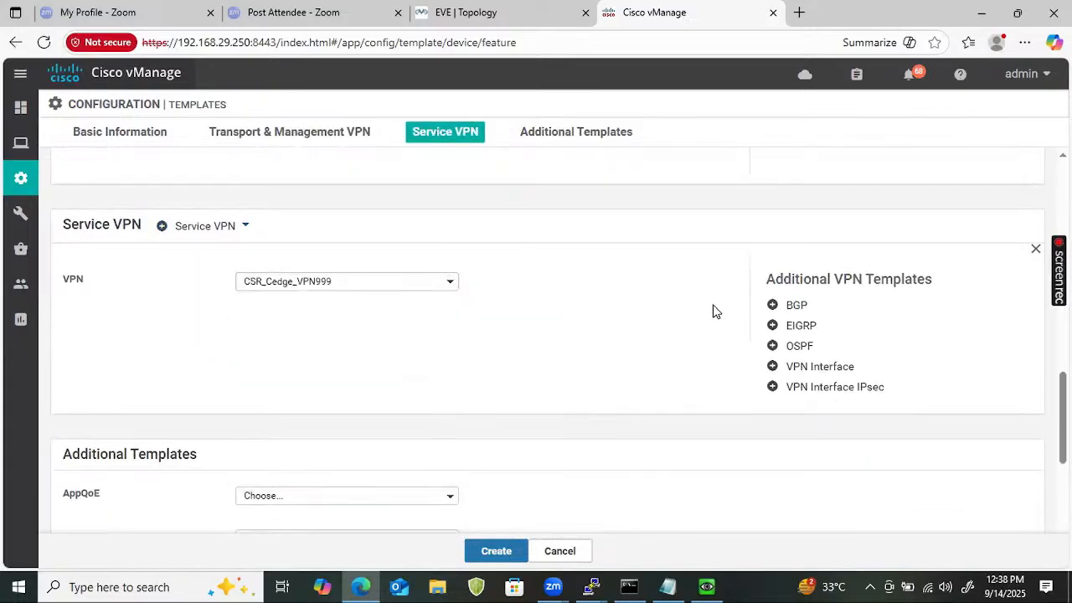
left_click(800, 347)
left_click(822, 368)
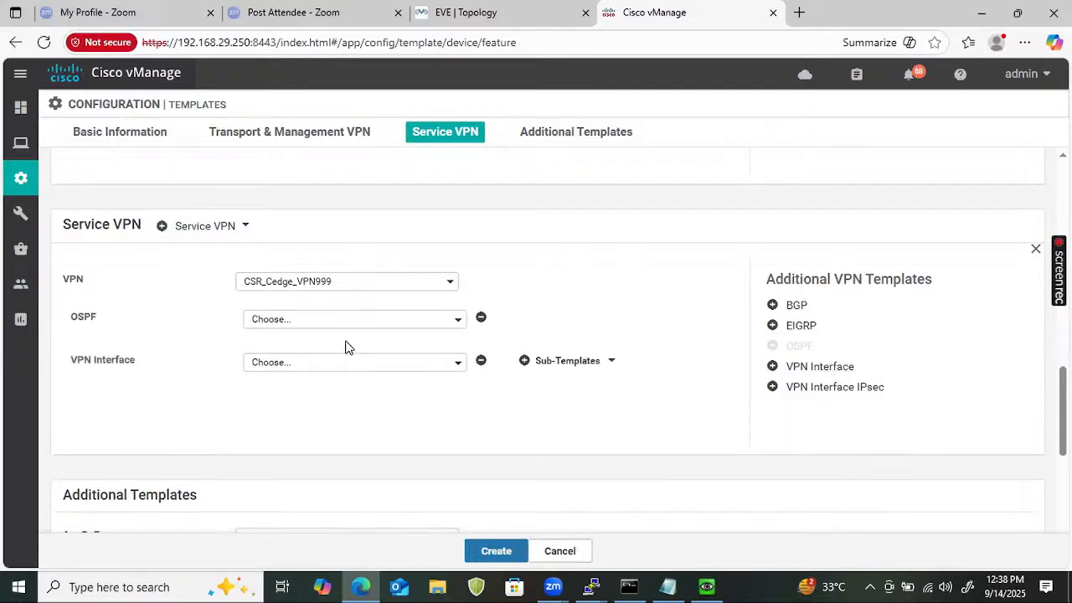
left_click(341, 362)
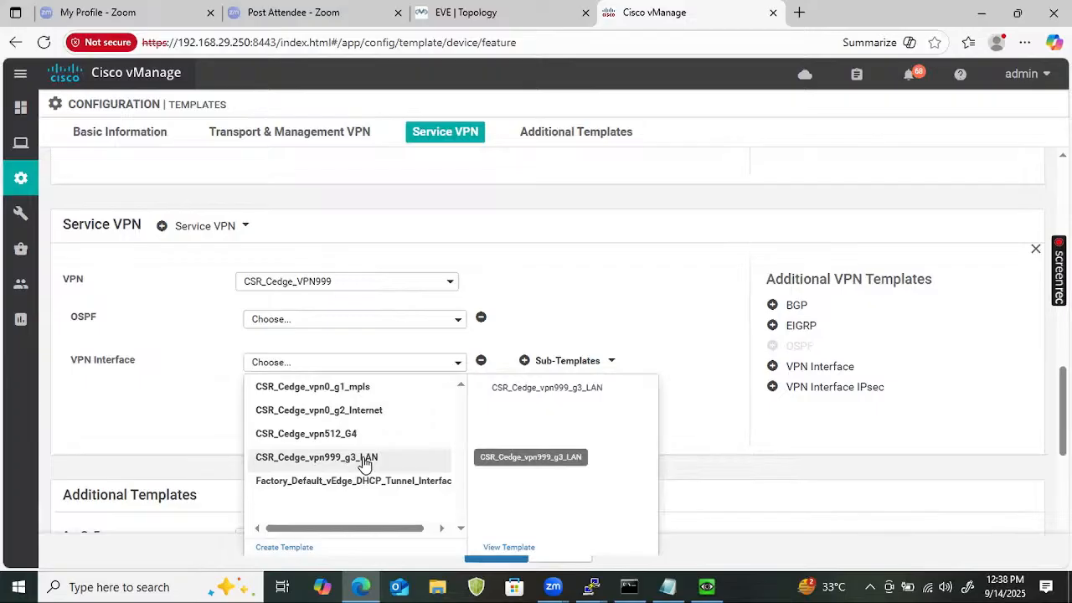
left_click(365, 460)
Choose CSR_Cedge_ospf_VPN999 for OSPF and CSR_Cedge_Banner as banner, then create the template.
left_click(347, 321)
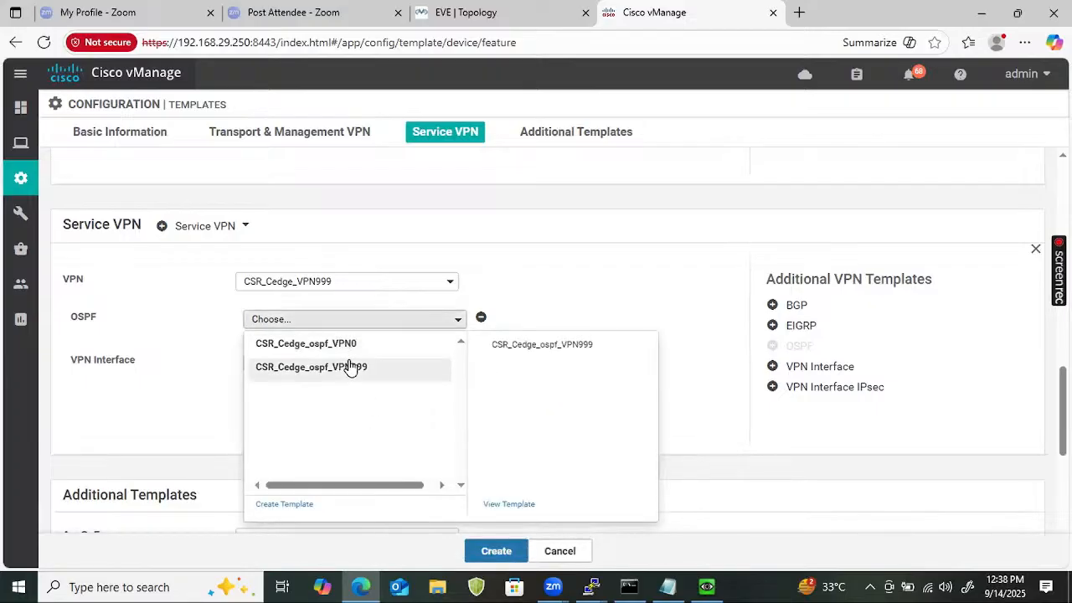
left_click(350, 369)
scroll(317, 360, "down", 3)
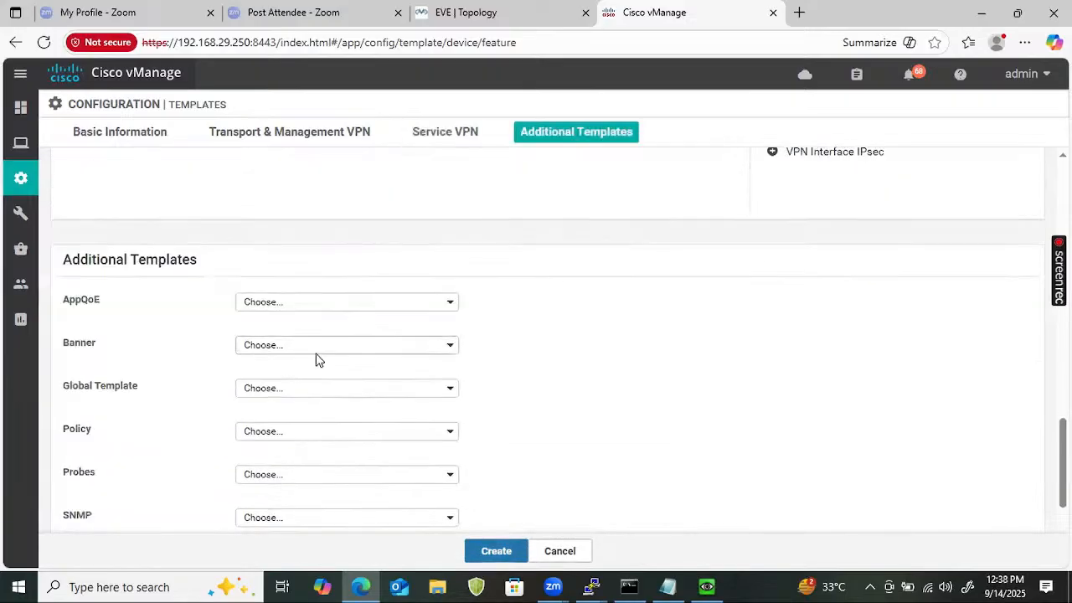
left_click(332, 342)
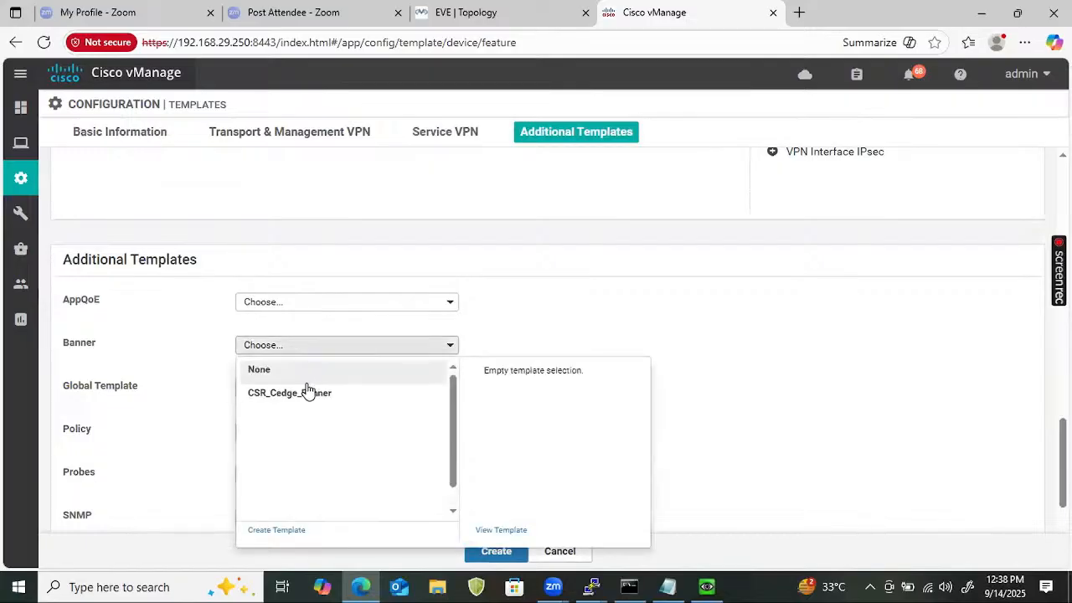
left_click(309, 393)
left_click(503, 546)
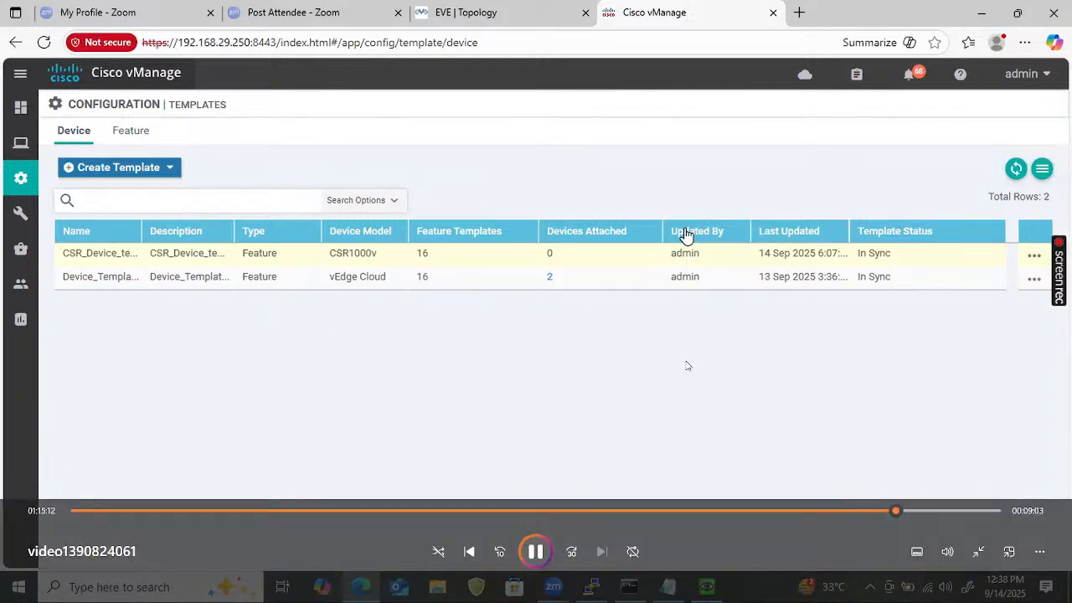
Attach Site4_Cedge1 to CSR_Device_template, then open that device's template variables for editing.
left_click(1034, 256)
left_click(980, 370)
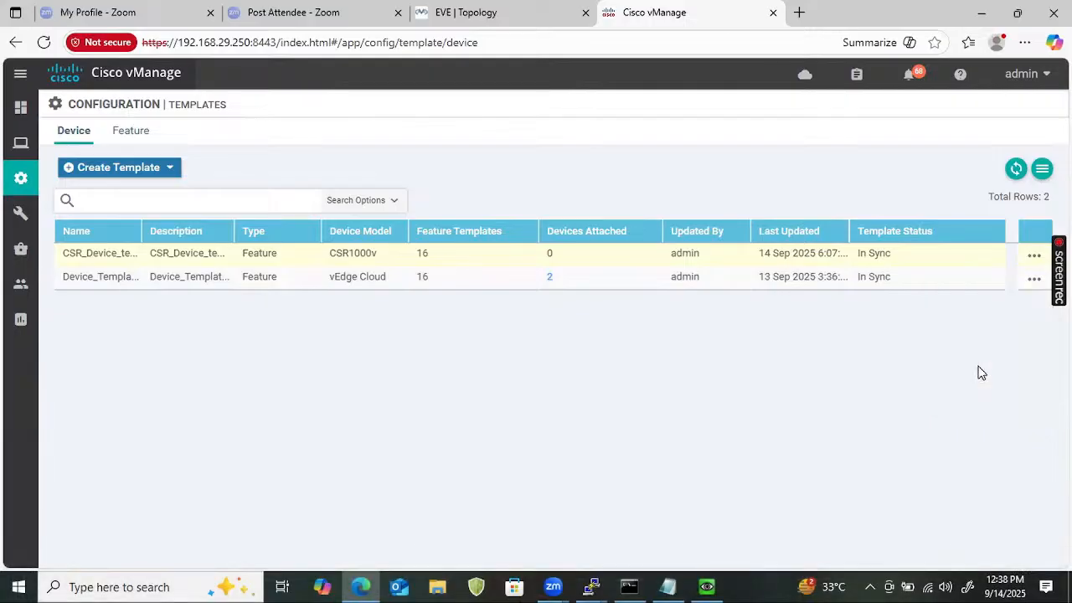
left_click(383, 326)
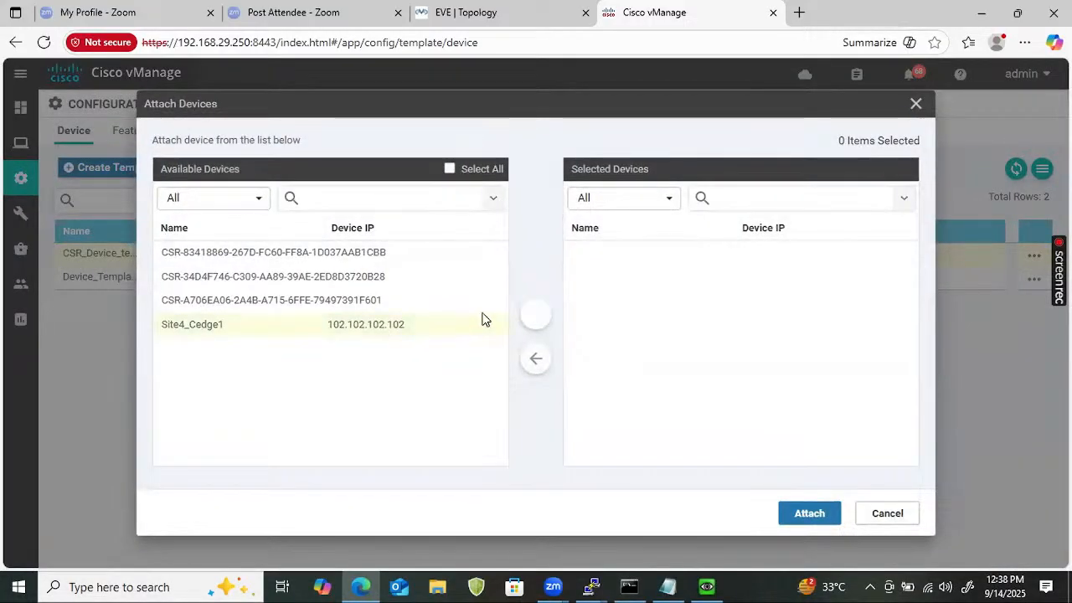
left_click(535, 314)
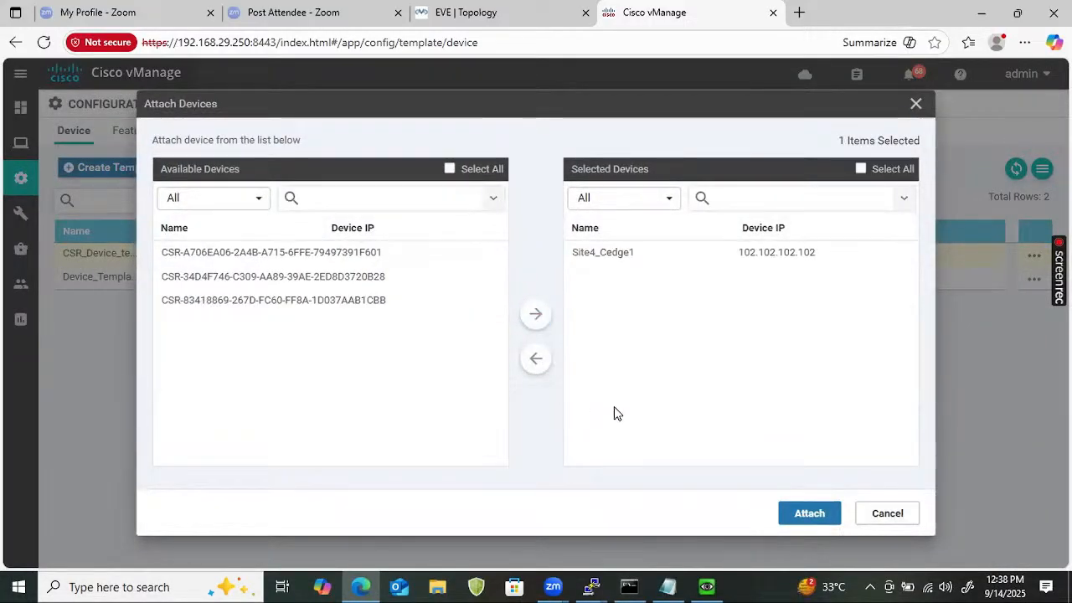
left_click(809, 514)
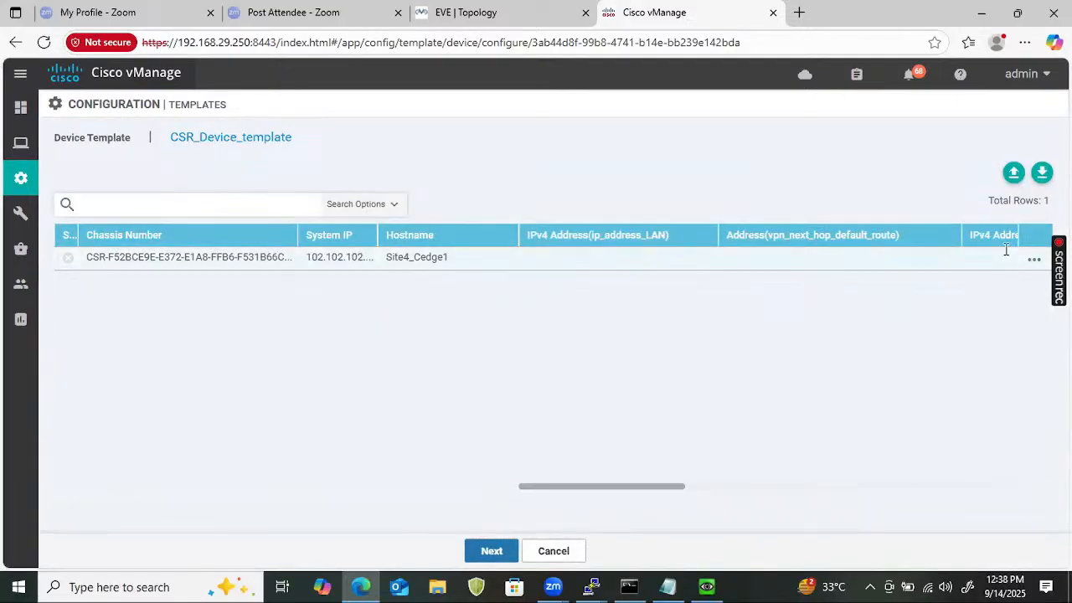
left_click(1033, 262)
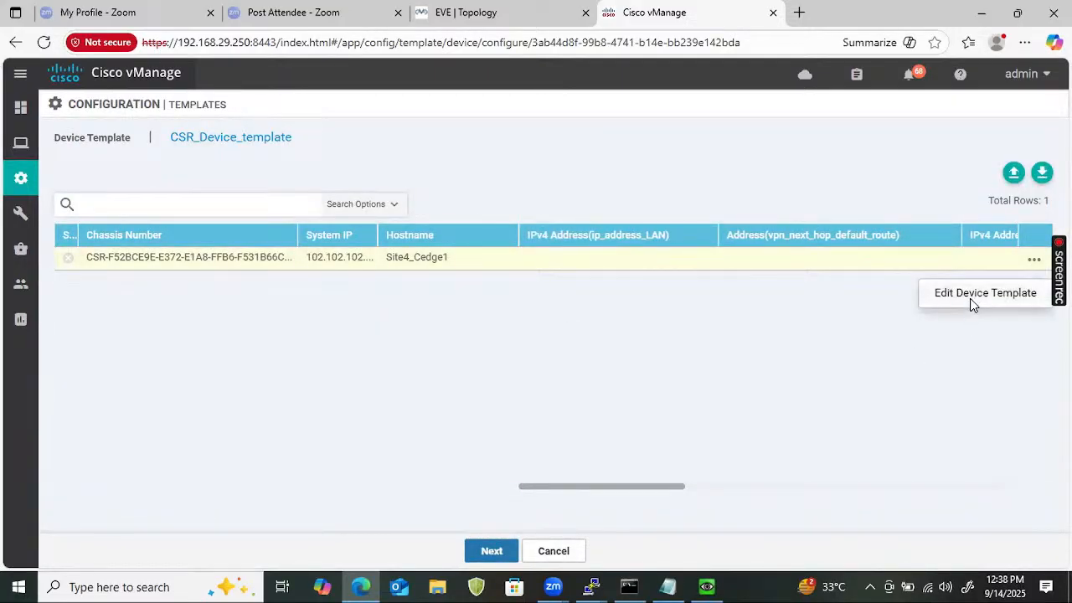
left_click(970, 302)
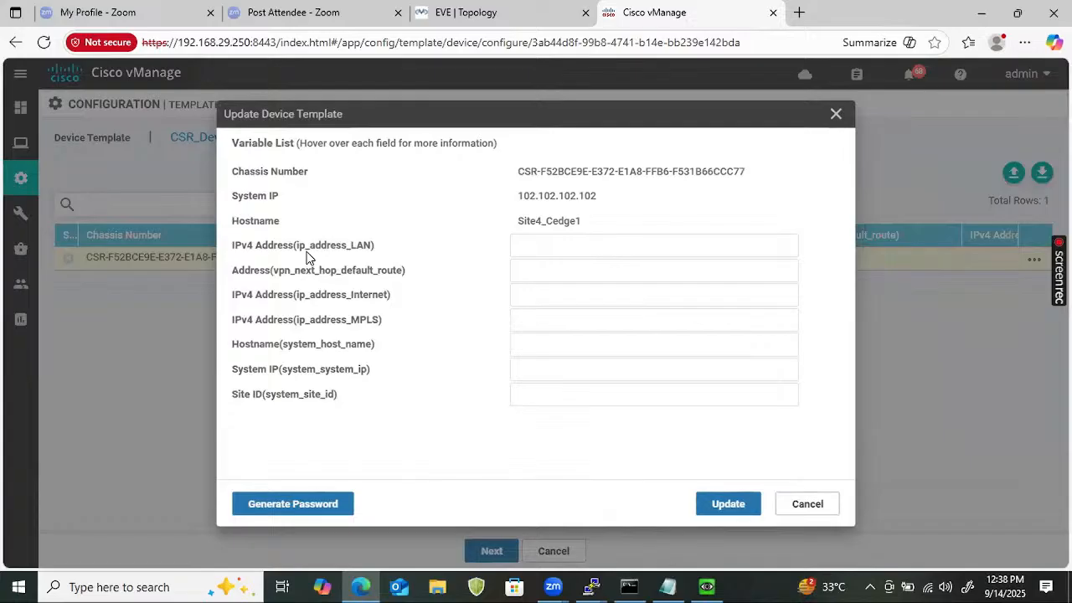
Fill in the LAN IPv4 address as 192.168.3.1/24 after checking the lab topology.
mouse_move(307, 256)
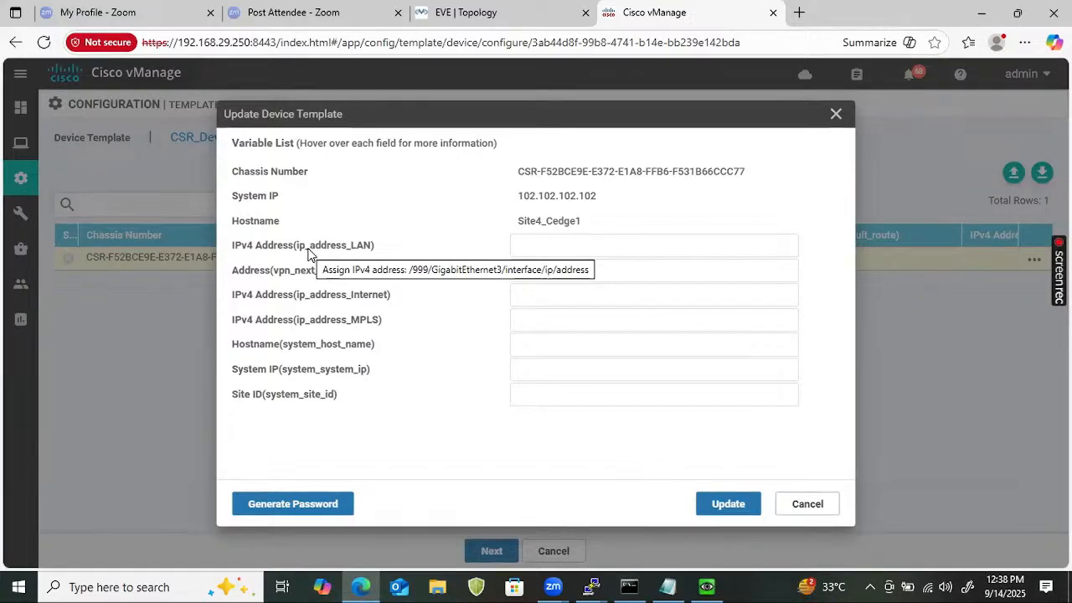
left_click(538, 243)
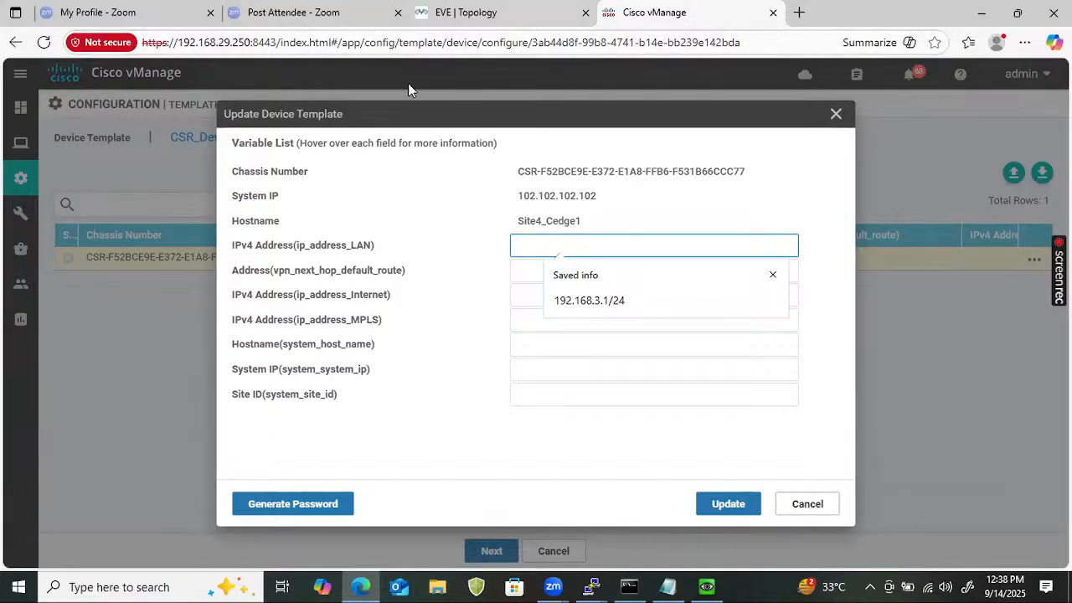
left_click(445, 17)
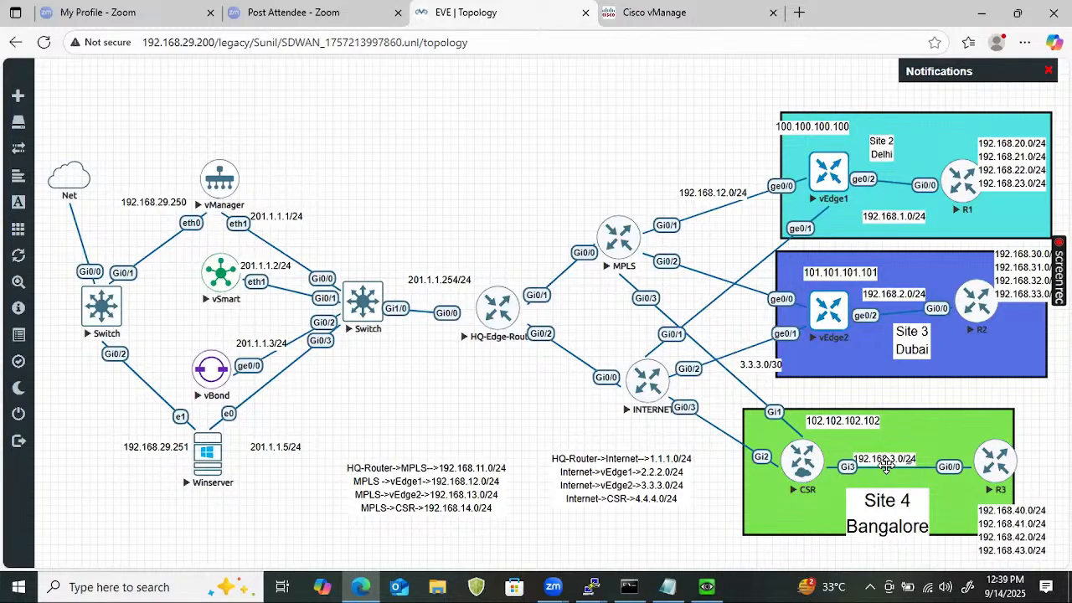
left_click(687, 13)
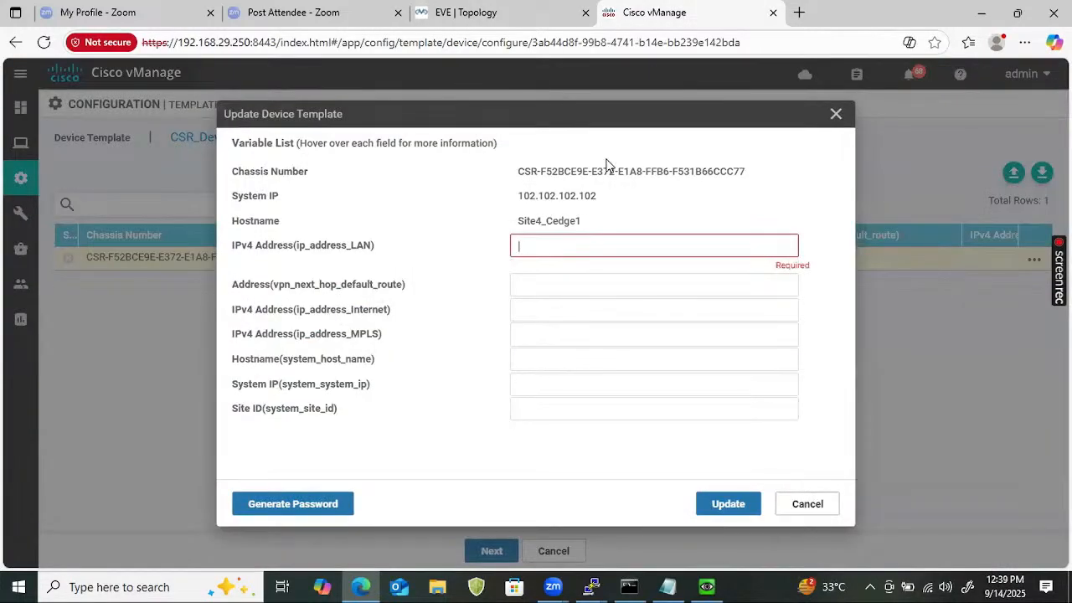
type("192.")
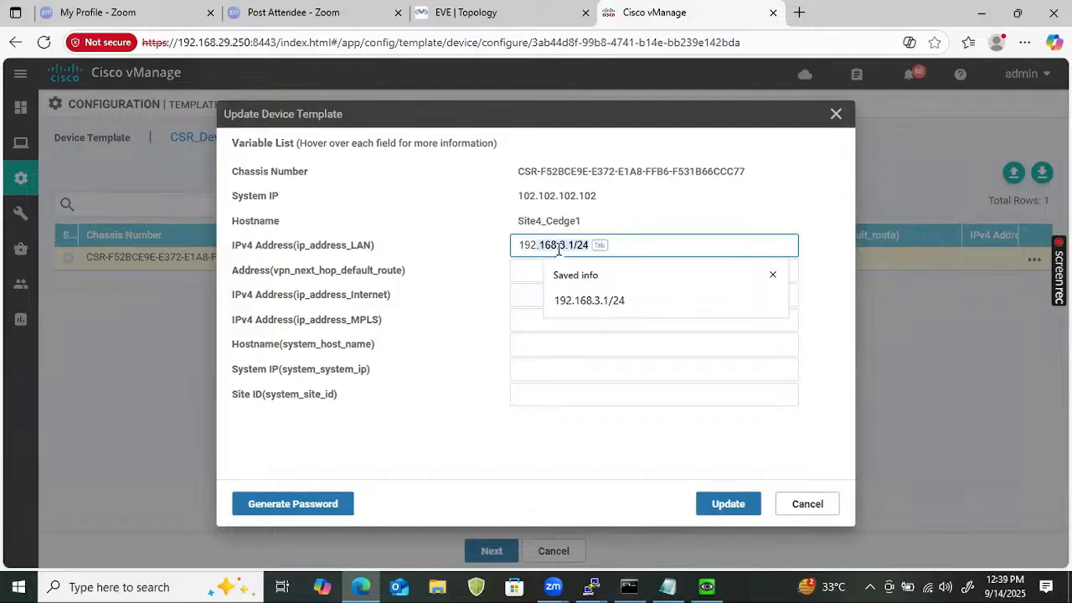
key("Tab")
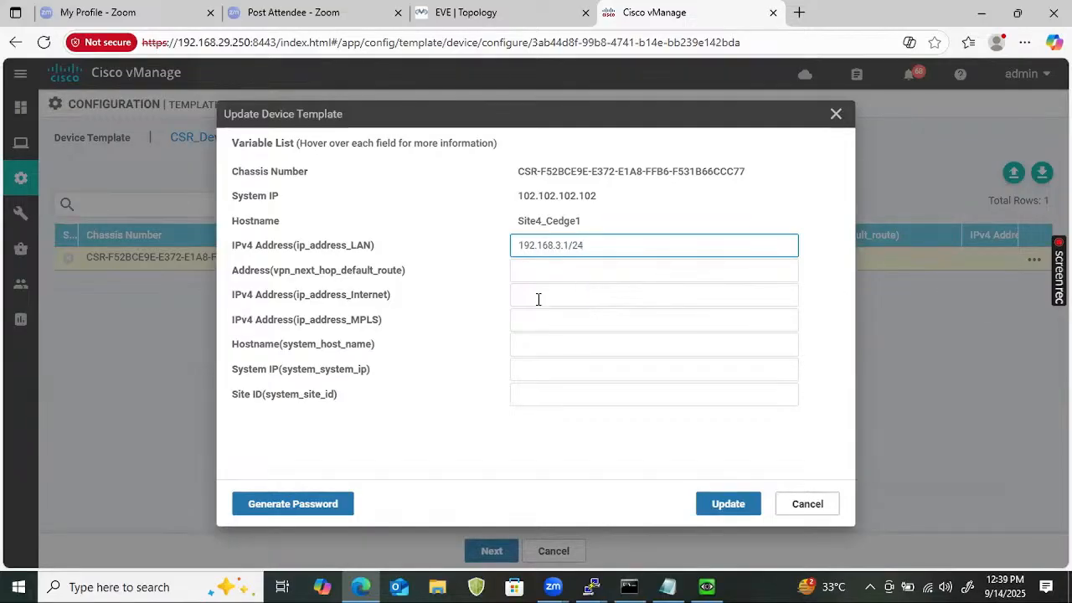
Set the default route next hop to 4.4.4.1.
left_click(592, 275)
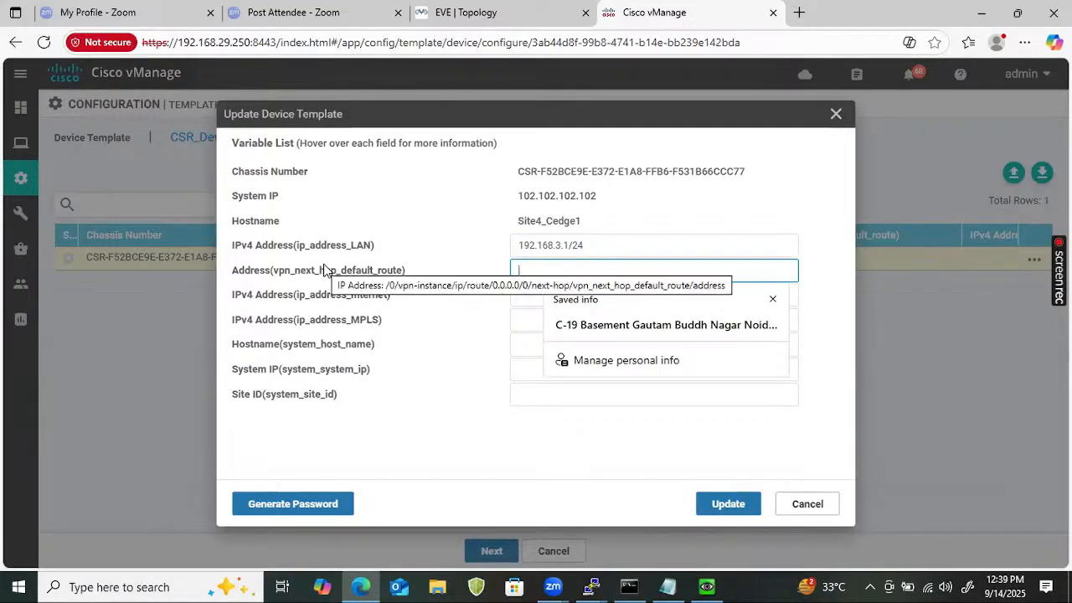
left_click(502, 12)
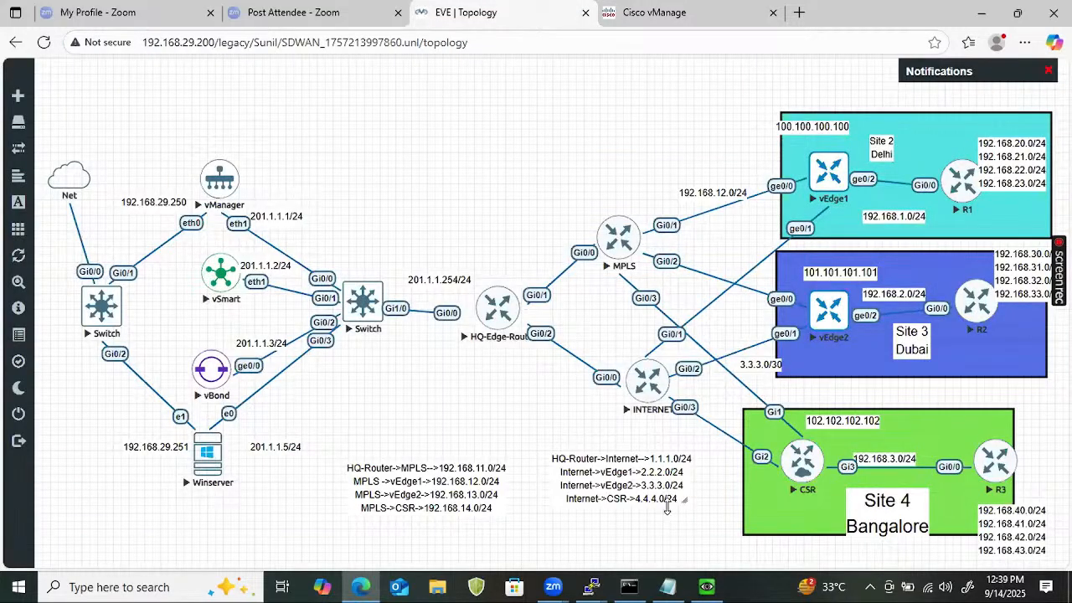
left_click(689, 19)
type("4.4.4.1")
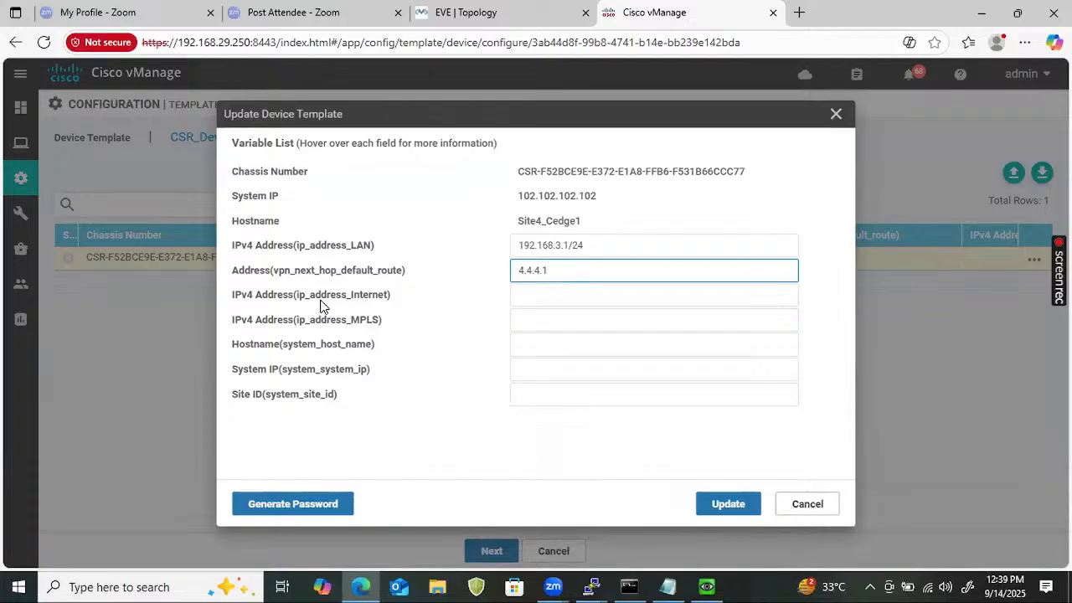
Set the Internet address to 4.4.4.2/24 and the MPLS address to 192.168.14.2/24.
left_click(538, 298)
type("4.4.4.")
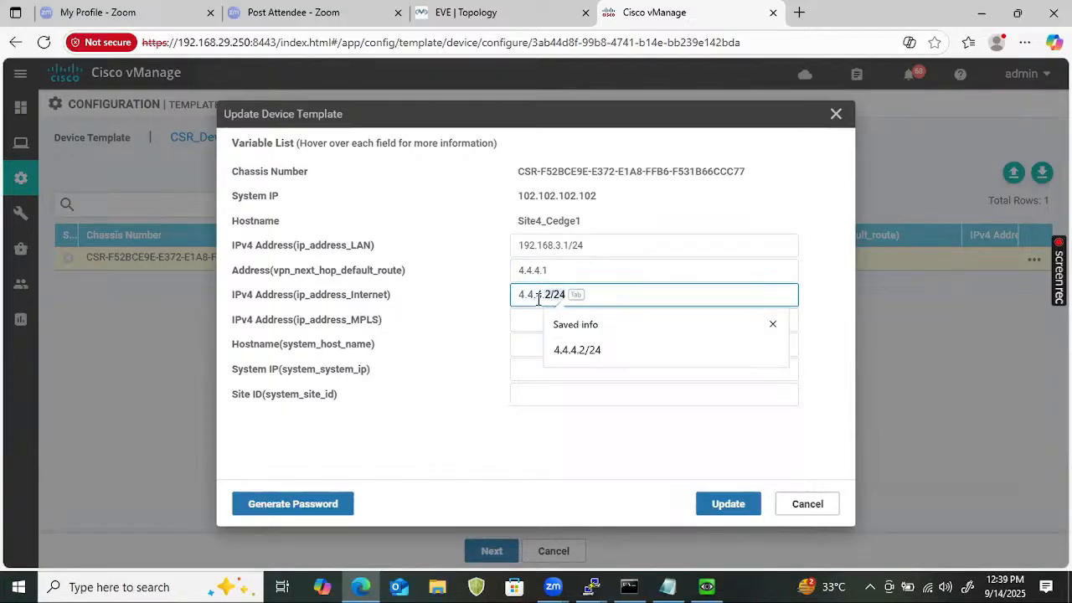
key("Tab")
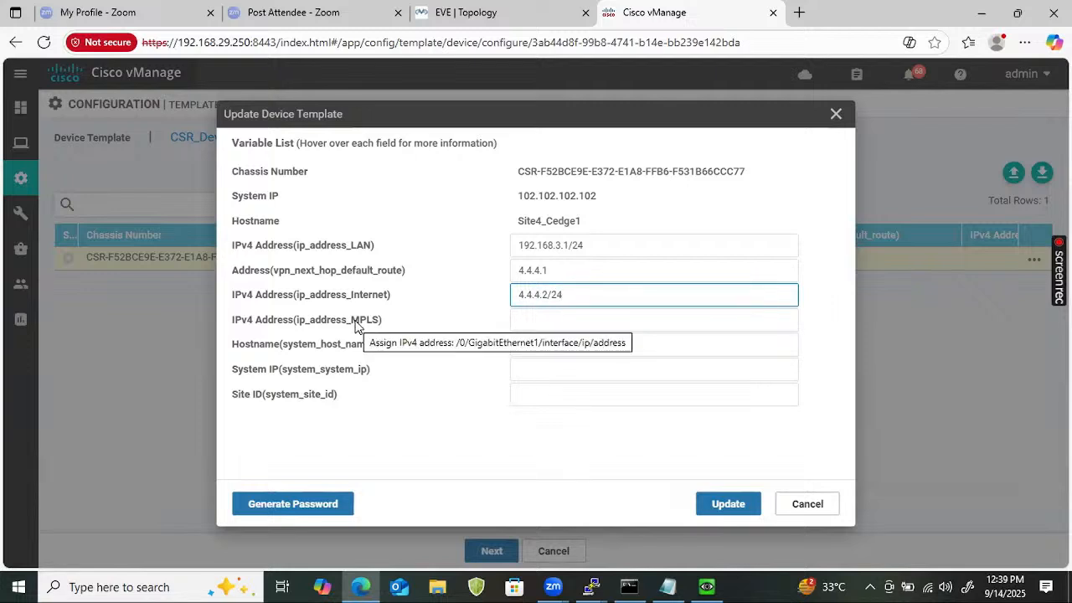
left_click(551, 322)
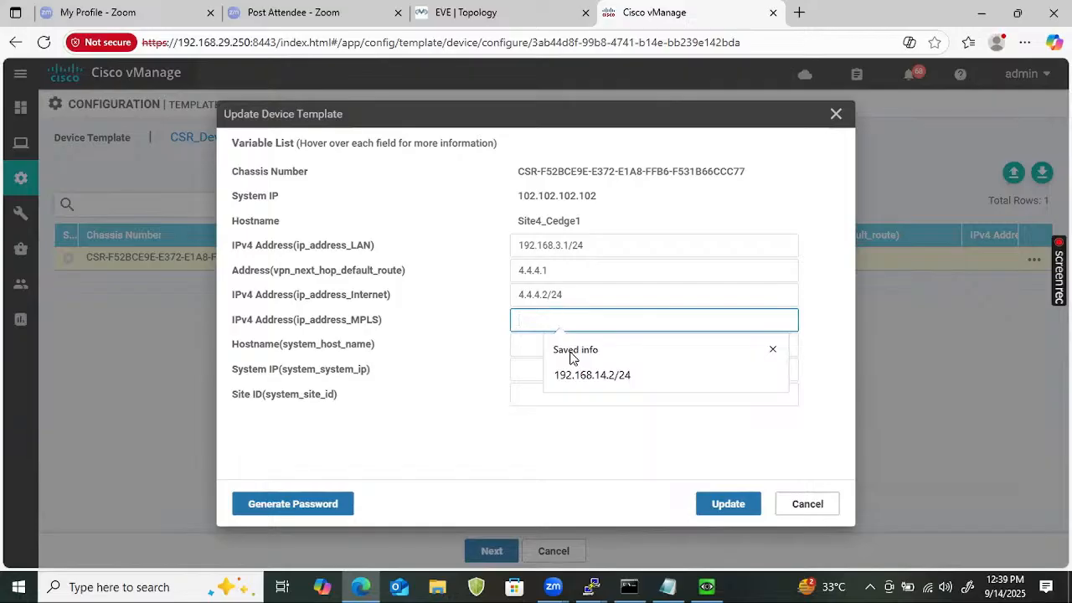
left_click(587, 374)
left_click(578, 14)
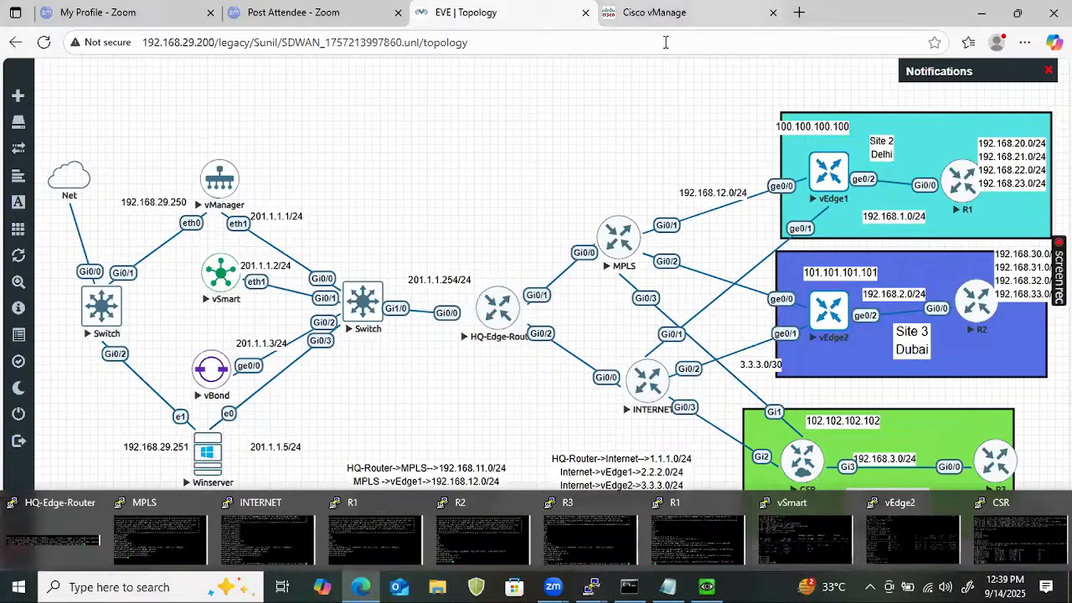
left_click(655, 13)
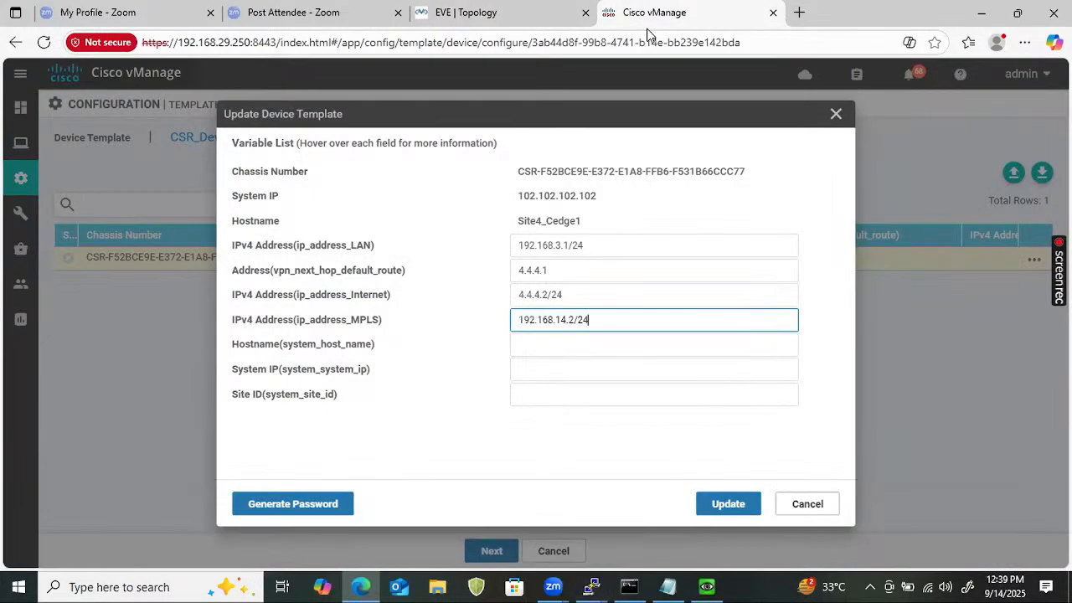
Set the hostname variable to Site4_Cedge1.
left_click(539, 347)
left_click_drag(587, 228, 403, 199)
double_click(528, 221)
key("ctrl+c")
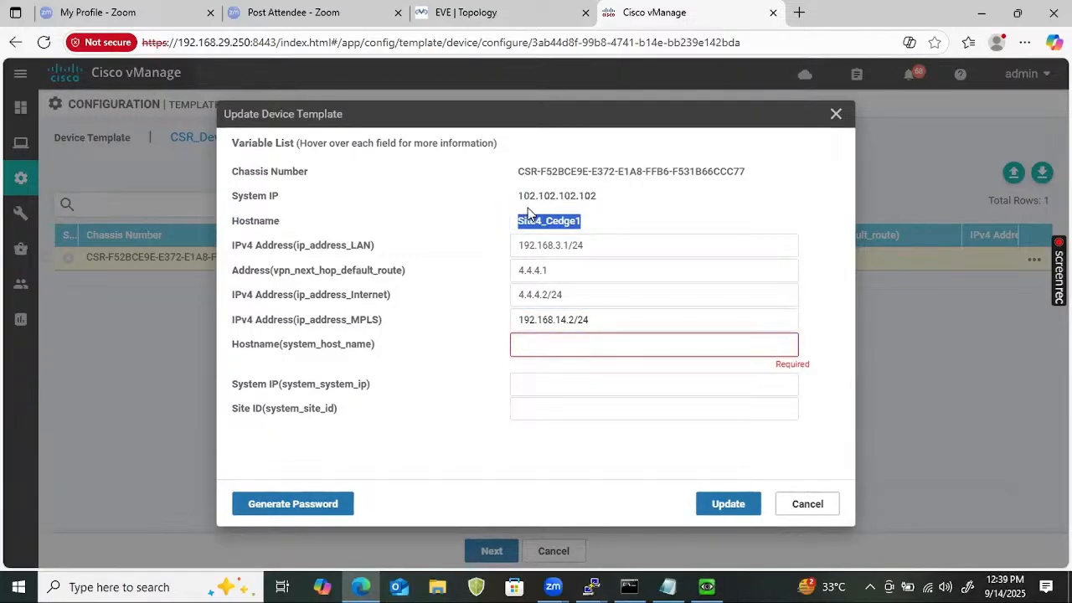
left_click(558, 349)
key("ctrl+v")
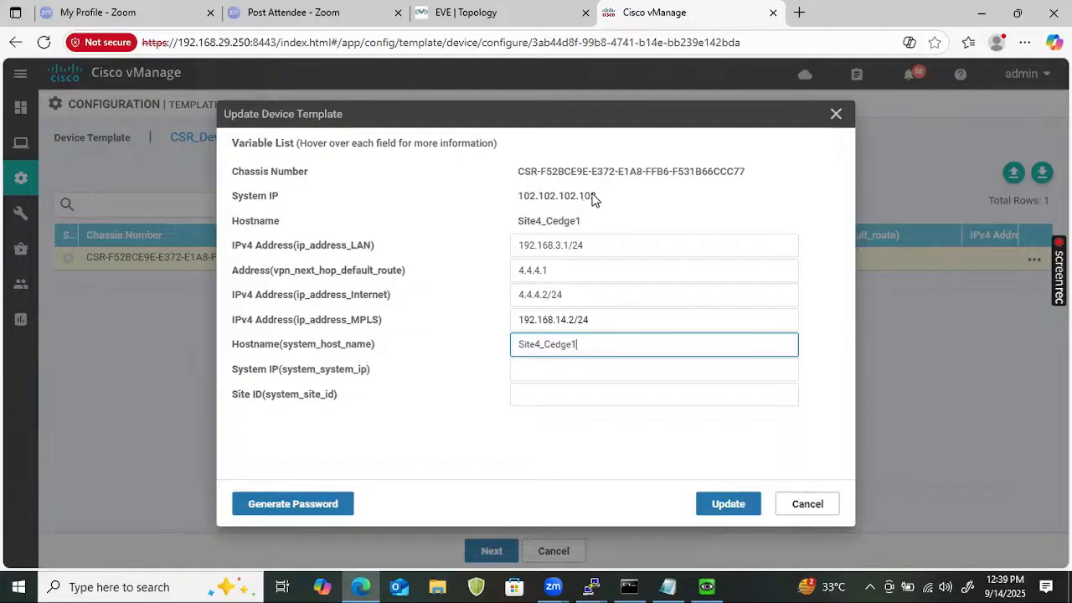
Enter system IP 102.102.102.102 and site ID 4, then save and continue to the preview.
triple_click(567, 186)
double_click(544, 195)
key("ctrl+c")
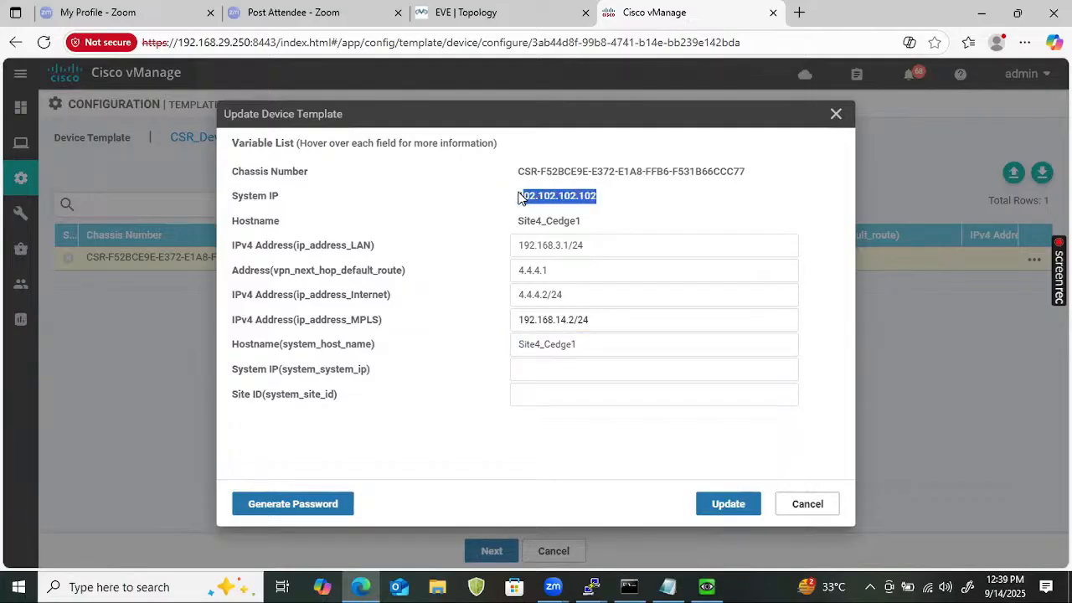
left_click(518, 376)
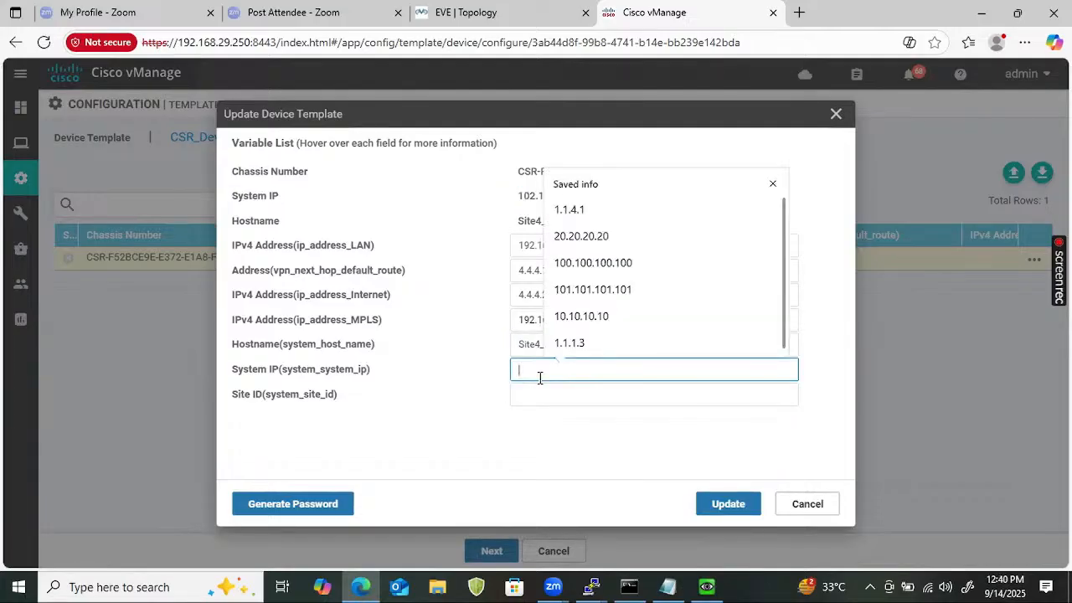
key("ctrl+v")
left_click(555, 396)
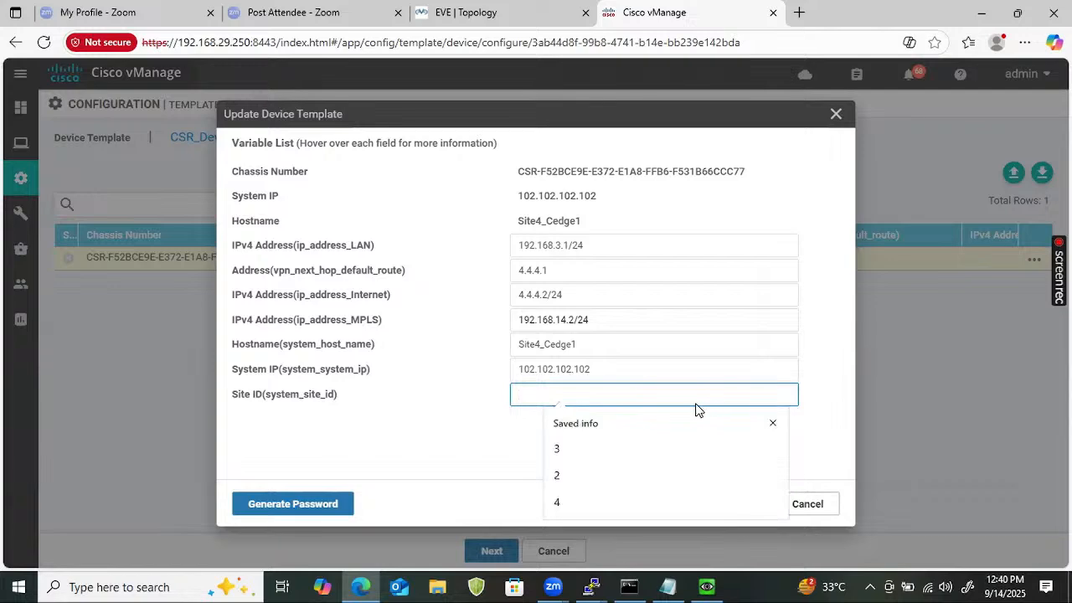
type("4")
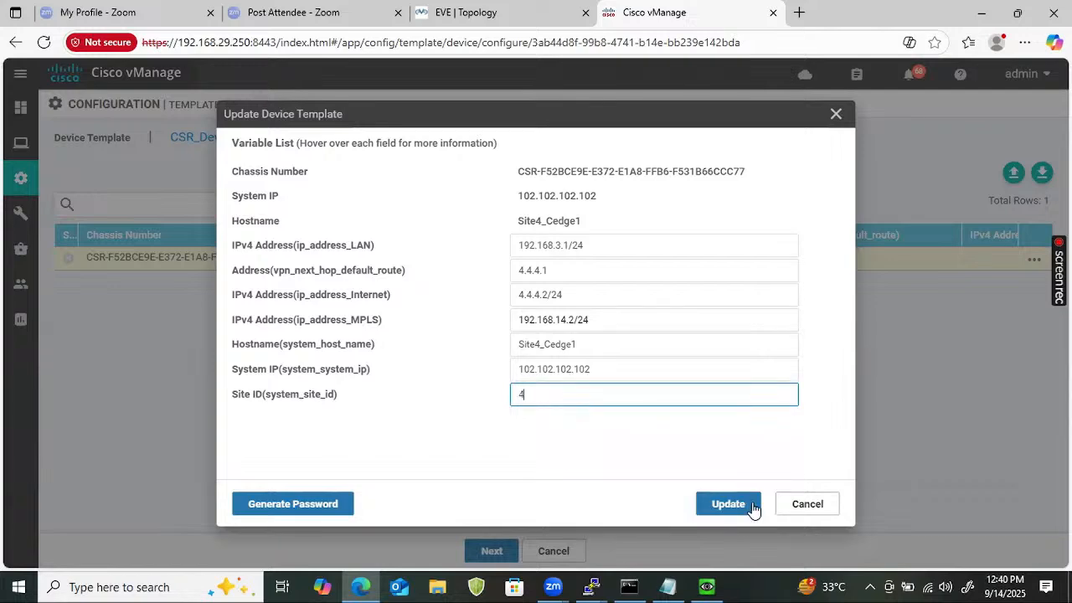
left_click(734, 507)
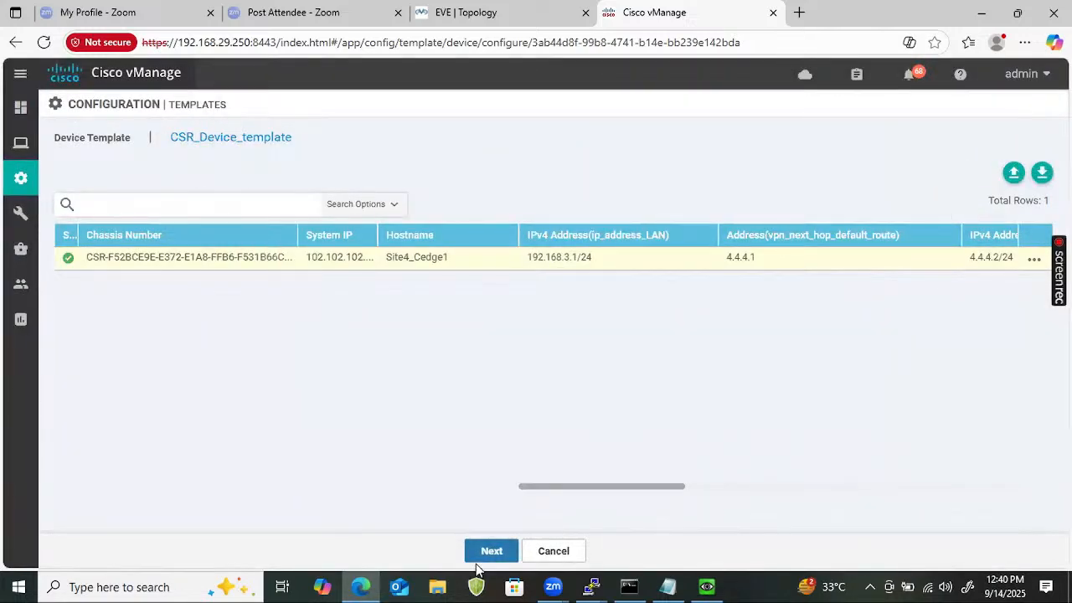
left_click(482, 556)
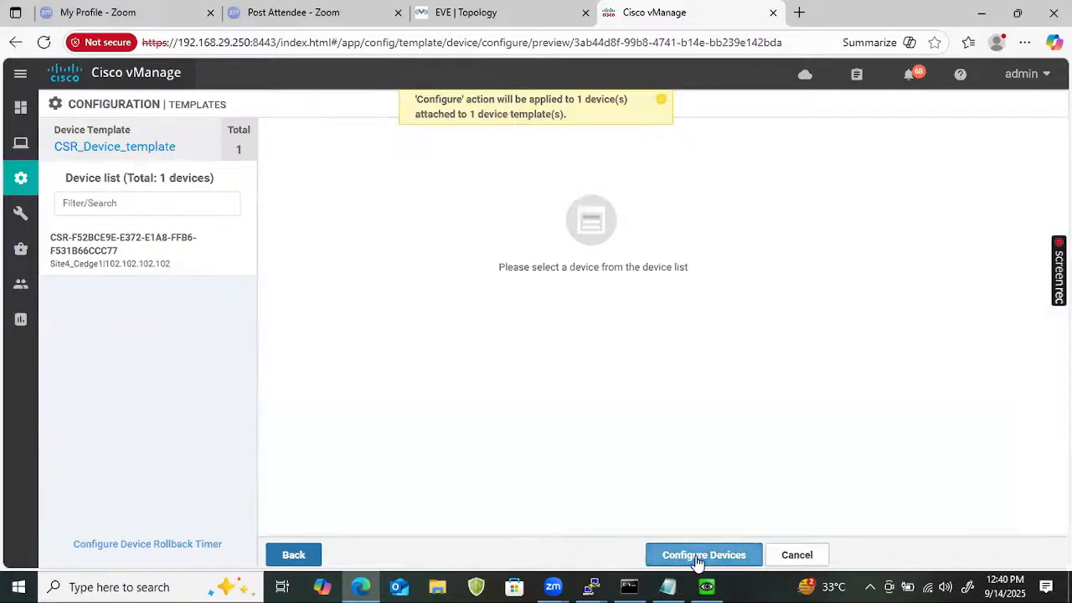
Push CSR_Device_template to Site4_Cedge1, then switch to the EVE lab topology.
left_click(696, 556)
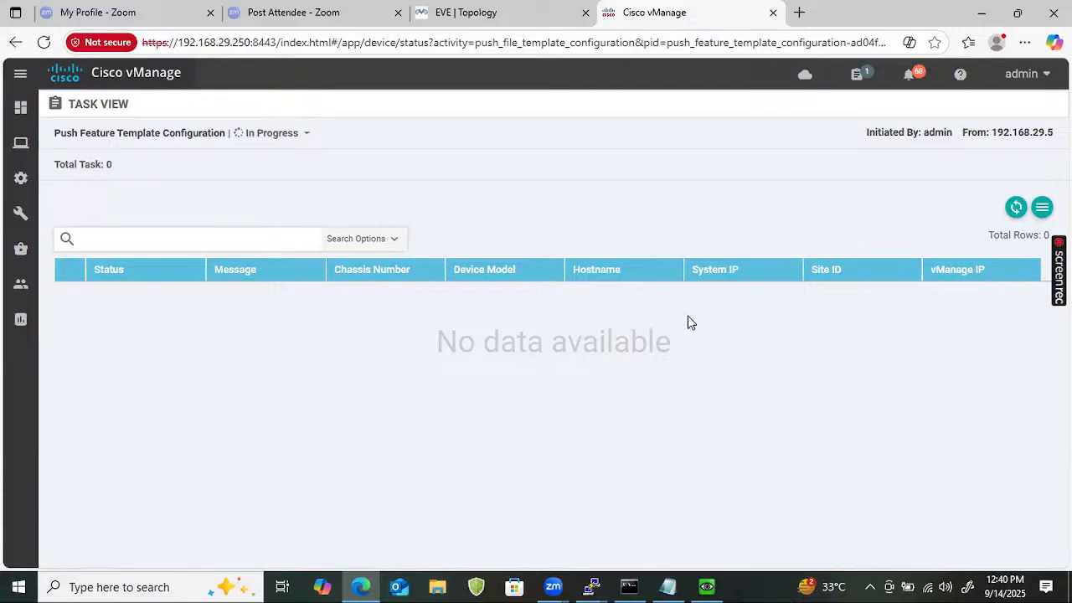
left_click(546, 20)
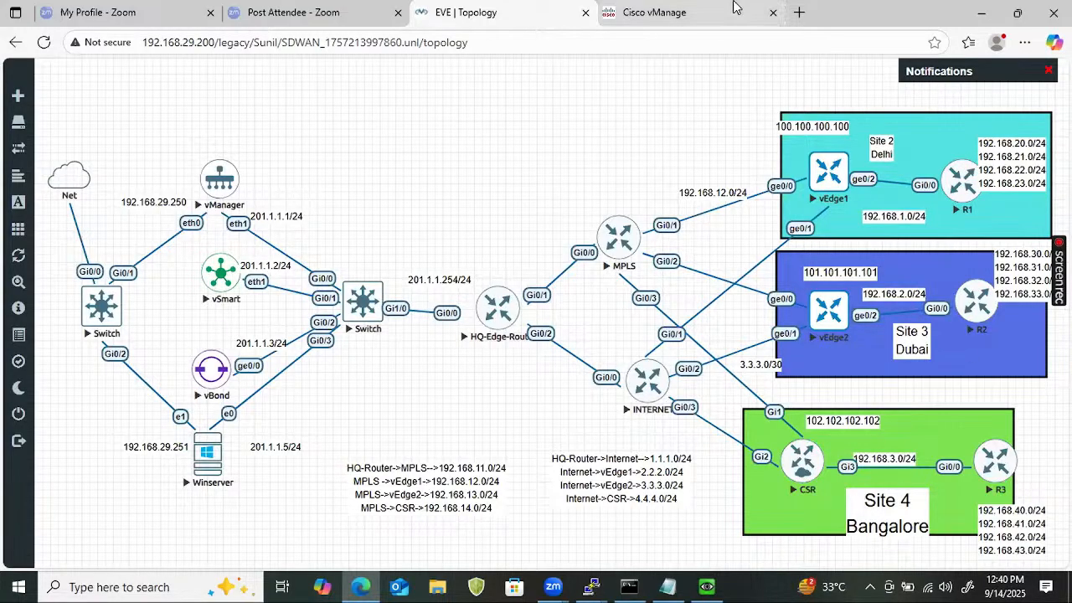
Return to vManage's task view showing the push succeeded, then bring up the PuTTY consoles.
left_click(674, 10)
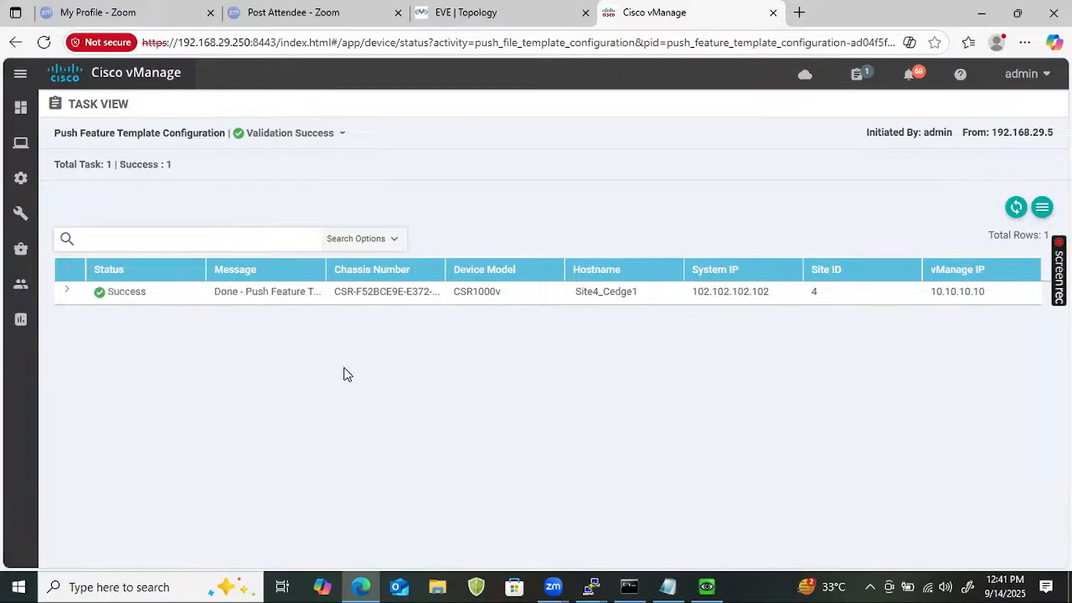
left_click(607, 585)
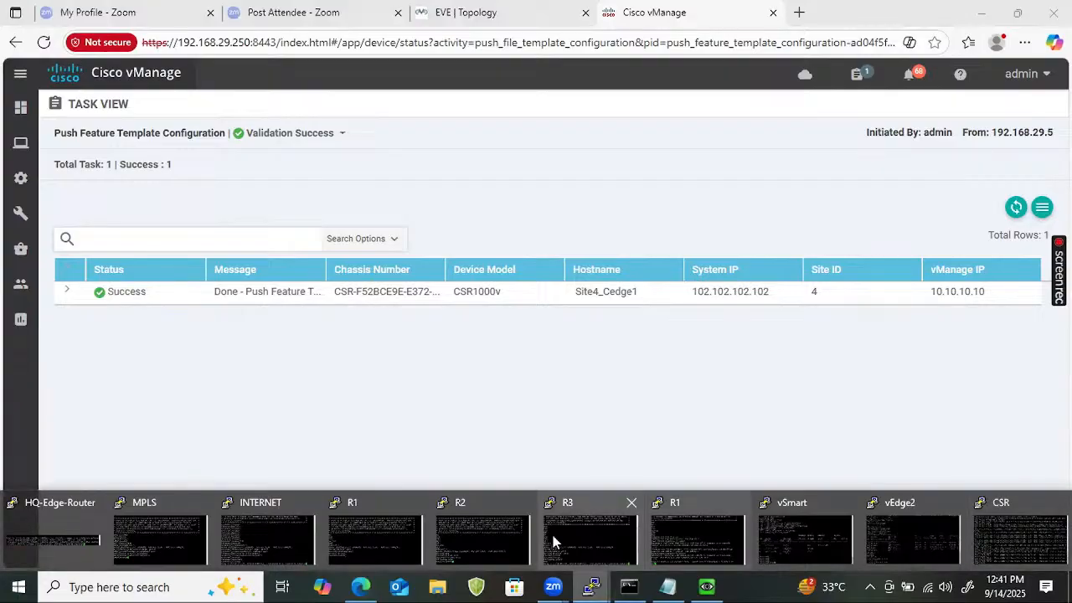
Switch from the R3 console to the R1 PuTTY console.
left_click(568, 533)
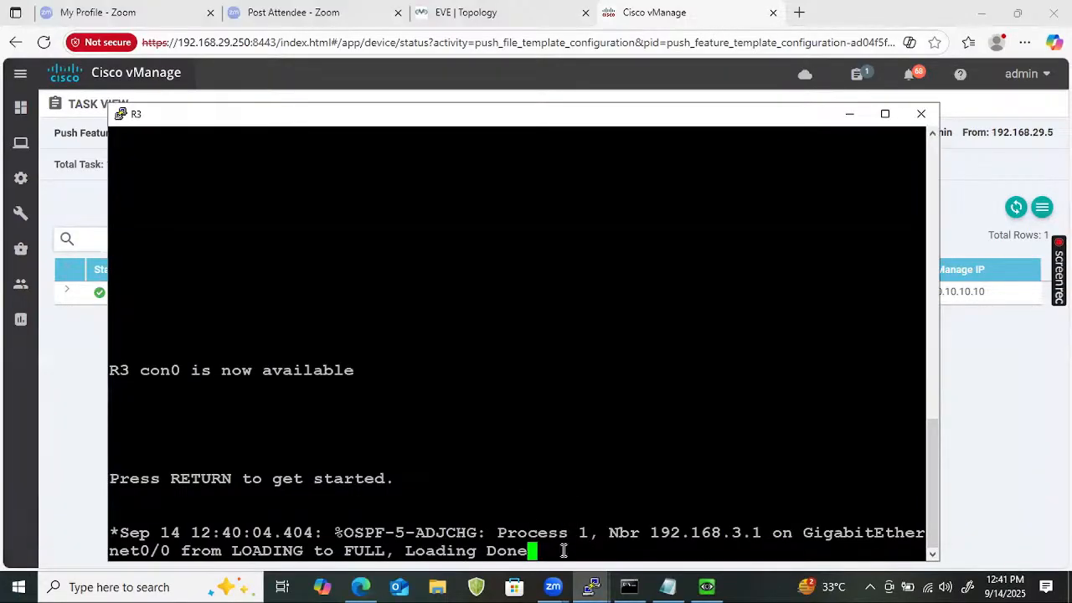
left_click_drag(565, 551, 302, 517)
left_click(302, 517)
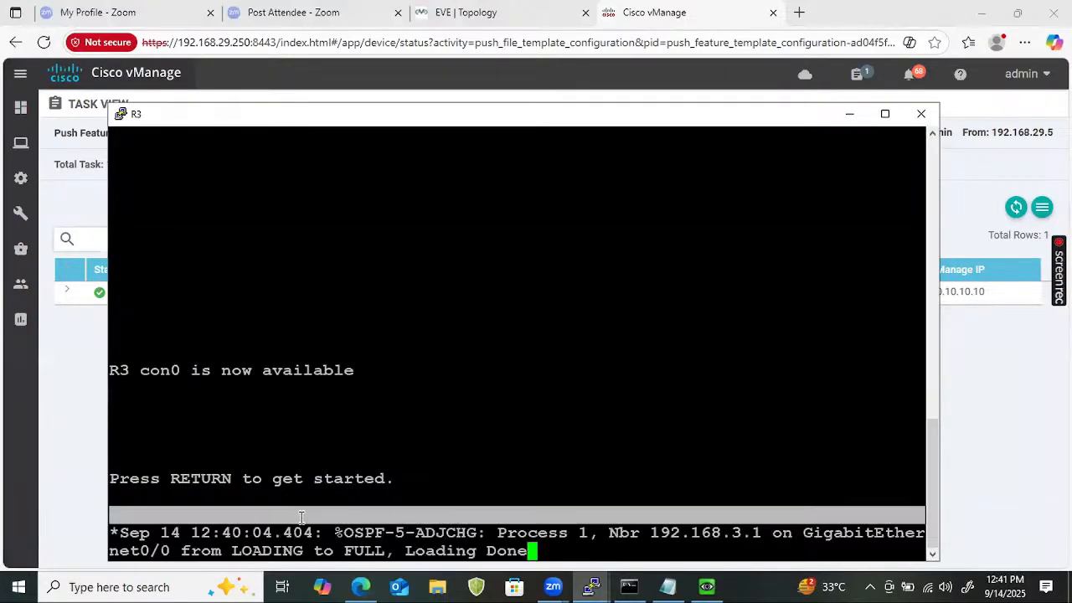
left_click(590, 586)
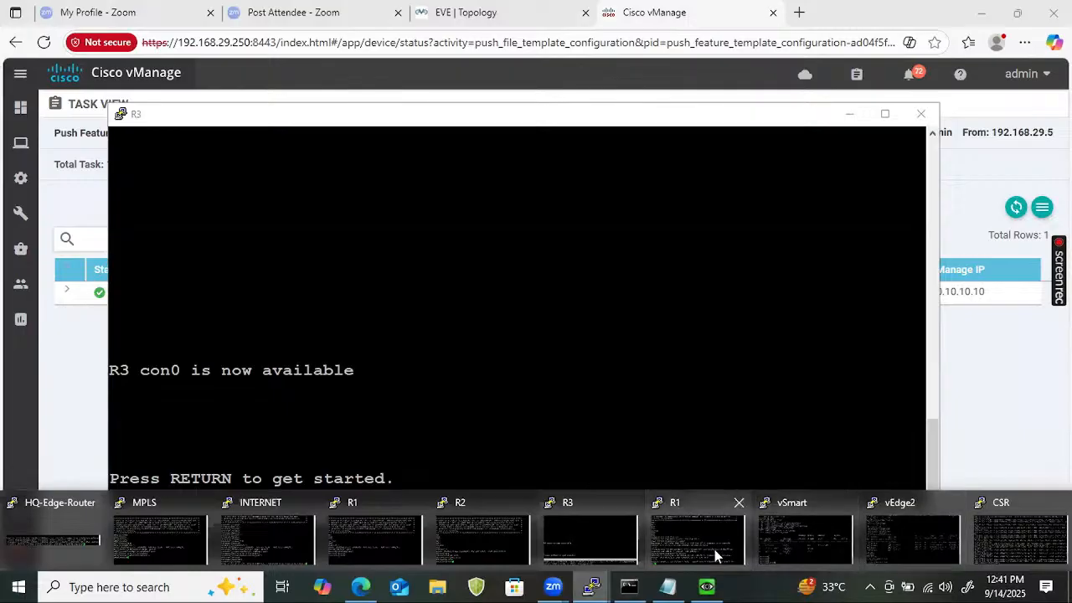
left_click(715, 545)
On R1, enter enable mode and confirm OSPF routes 192.168.40.0–192.168.43.0/24 are learned.
key("Return")
key("Return")
key("Return")
key("Return")
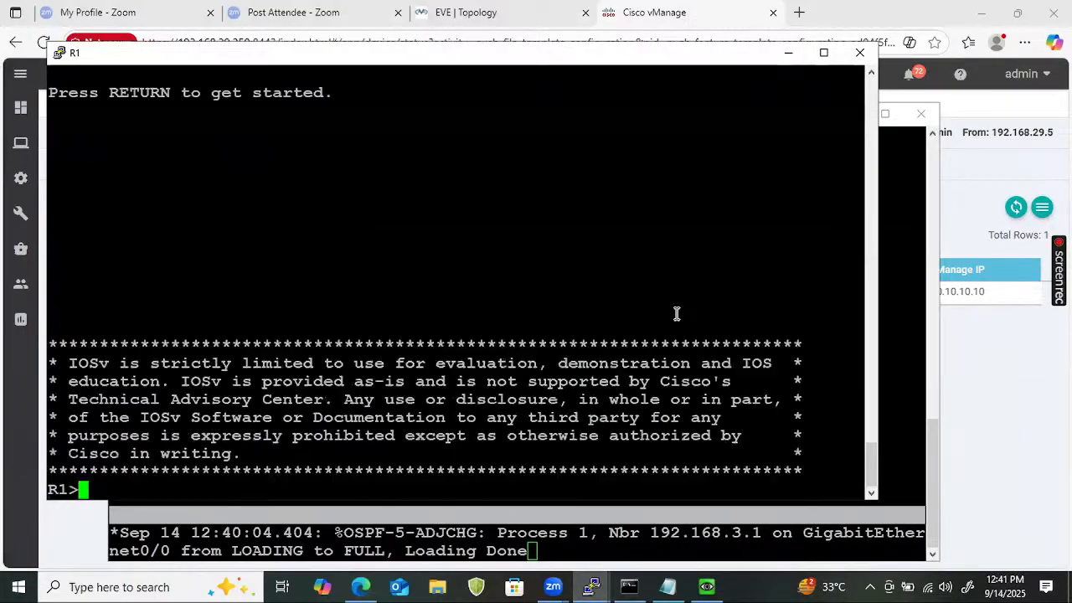
type("ena")
key("Return")
type("show ")
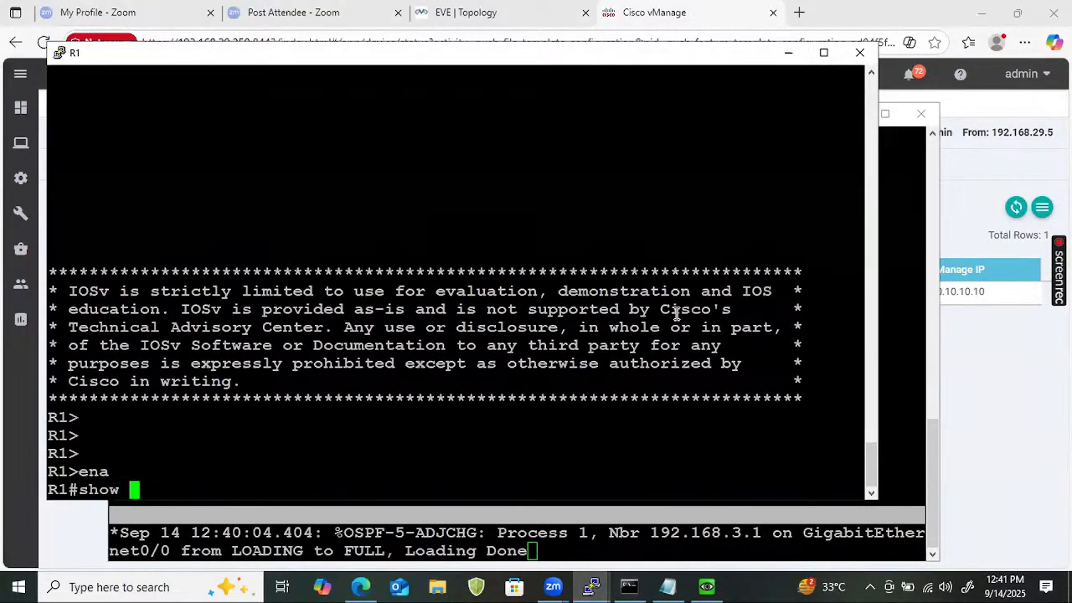
type("ip route ospf")
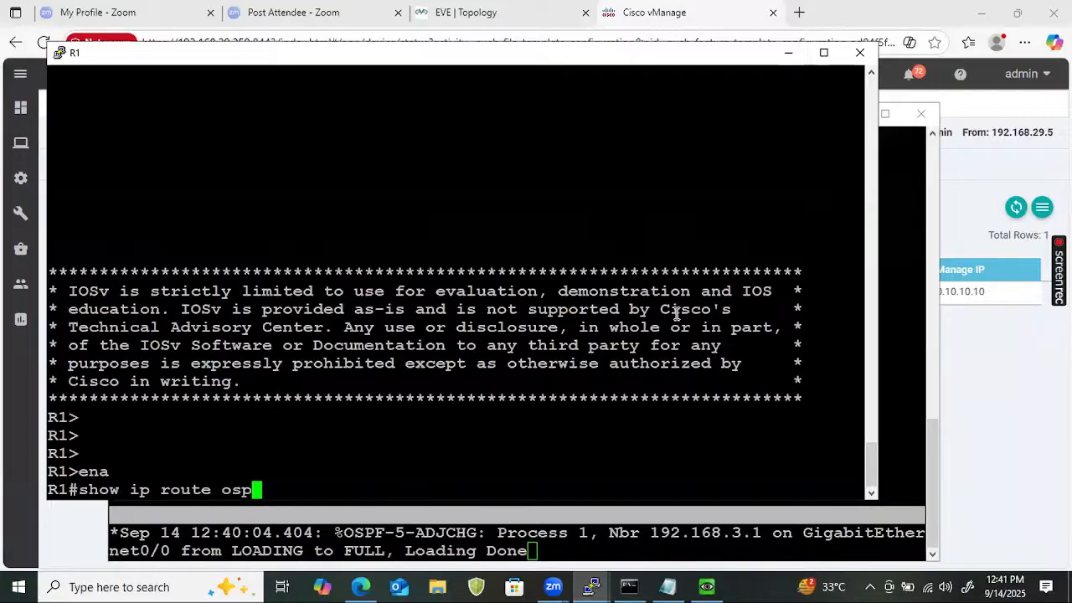
key("Return")
key("Return")
key("Return")
key("Return")
key("Return")
key("Return")
key("Return")
key("Return")
key("Return")
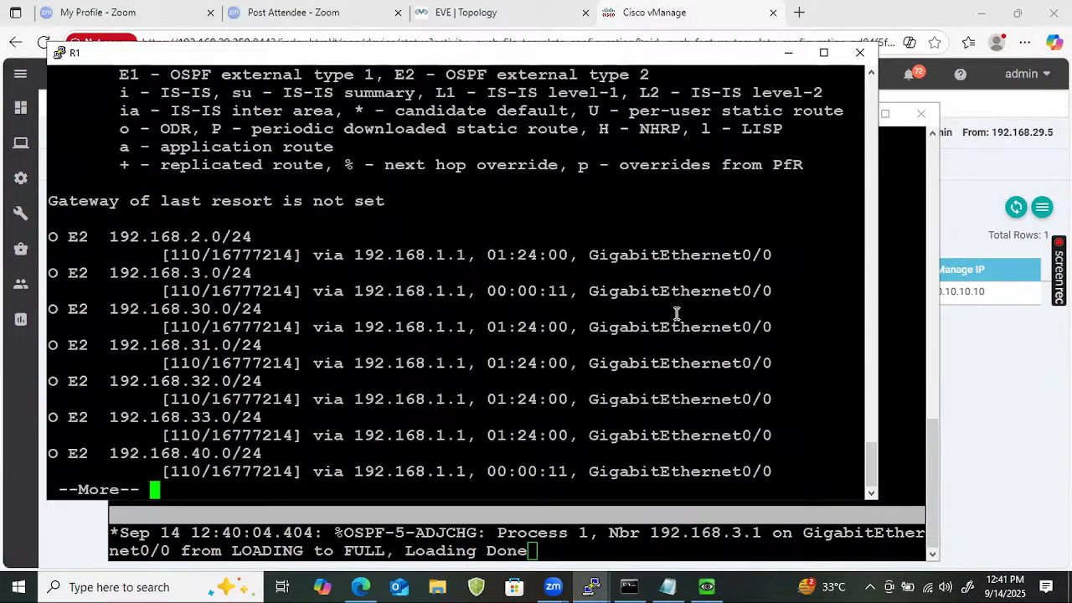
key("Return")
key("Return")
key("Return")
key("Return")
key("Return")
key("Return")
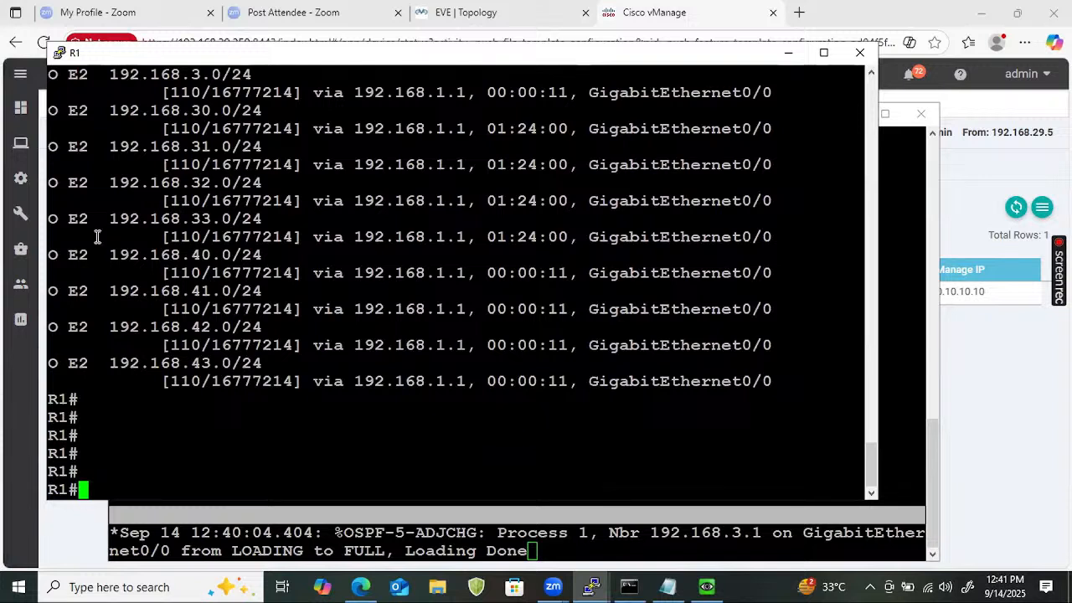
left_click_drag(50, 256, 877, 388)
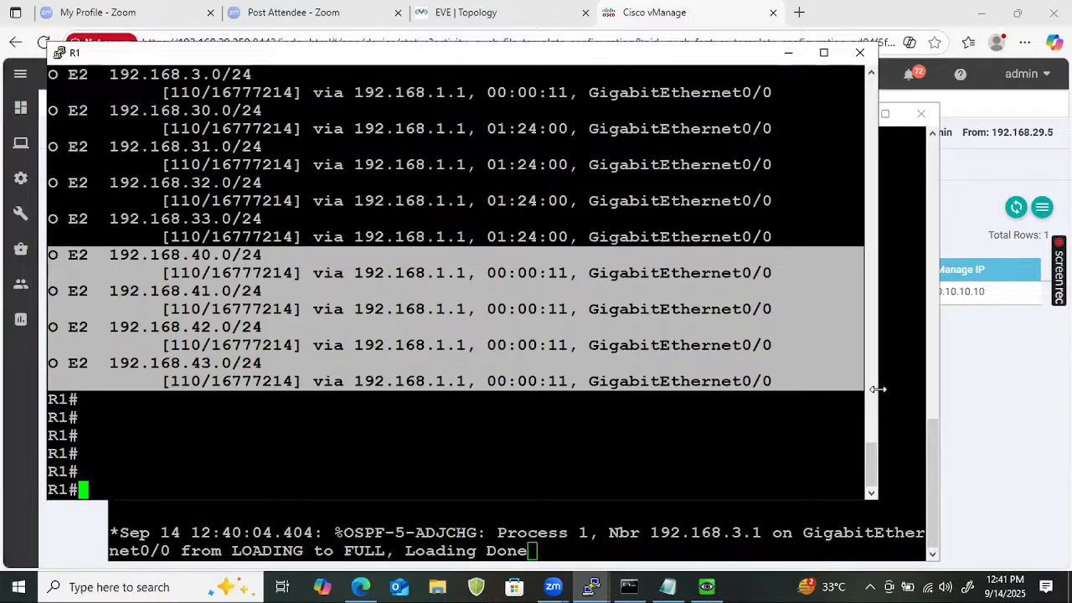
Ping 192.168.40.1 from source 192.168.20.1 on R1 with 100 percent success.
type("ping 192.")
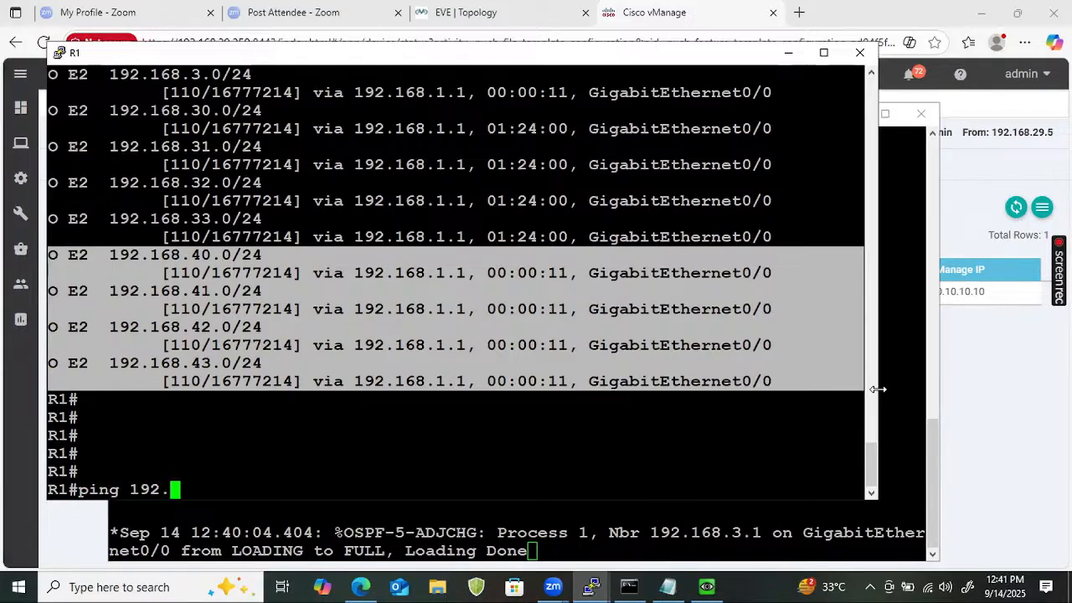
type("168.40.1 ")
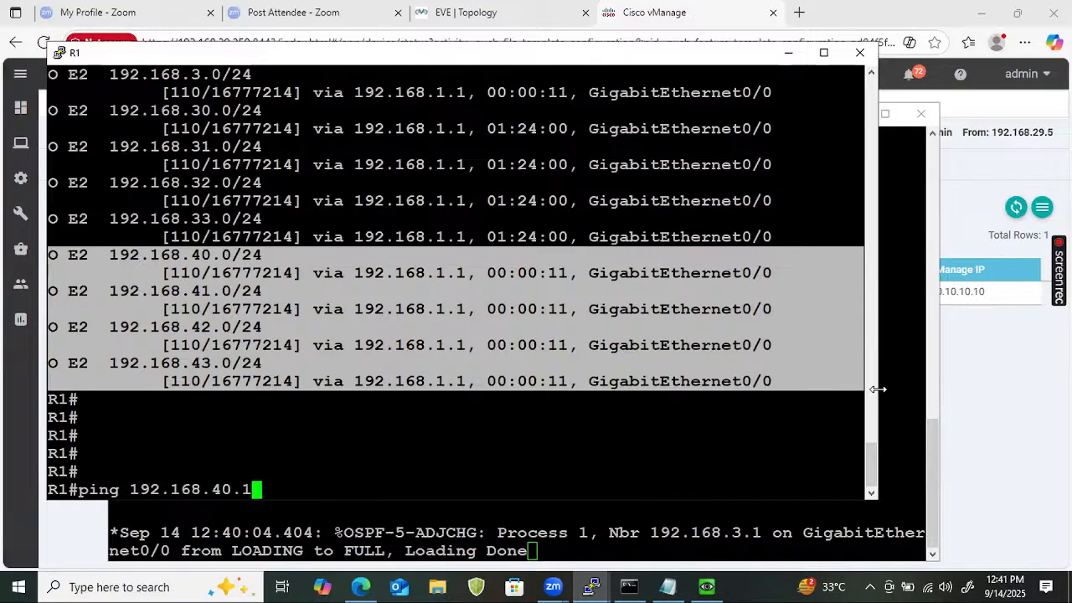
type("so")
key("Tab")
type("192.168.")
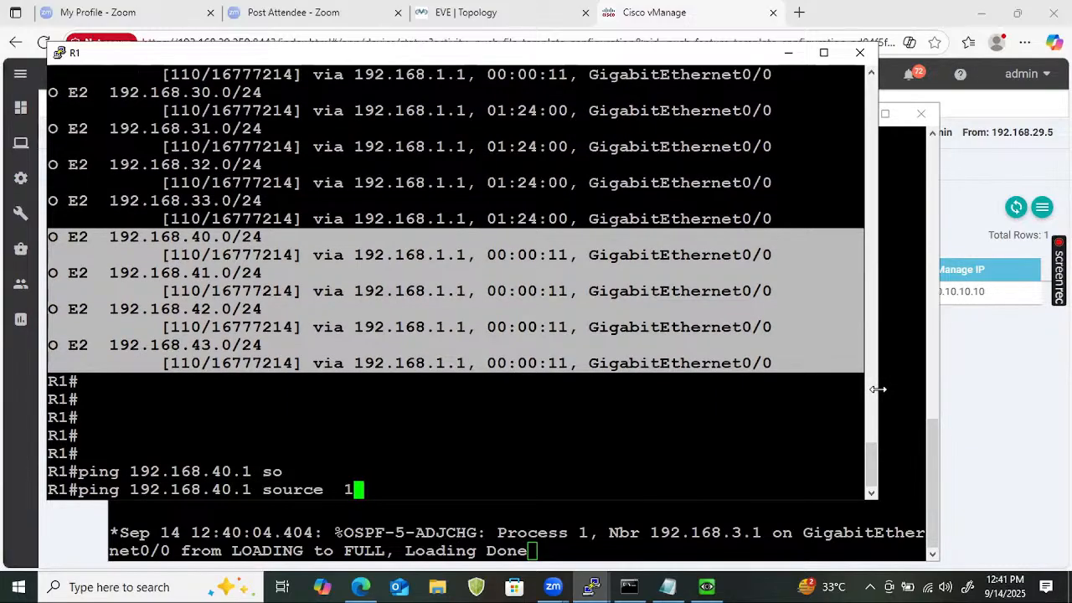
type("20.1")
key("Return")
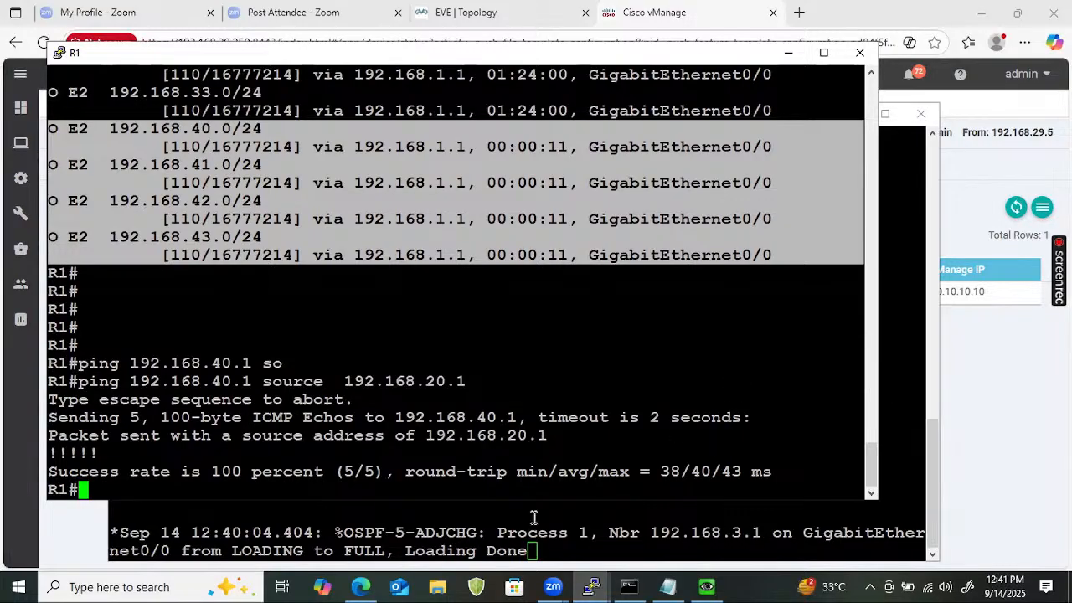
left_click(602, 584)
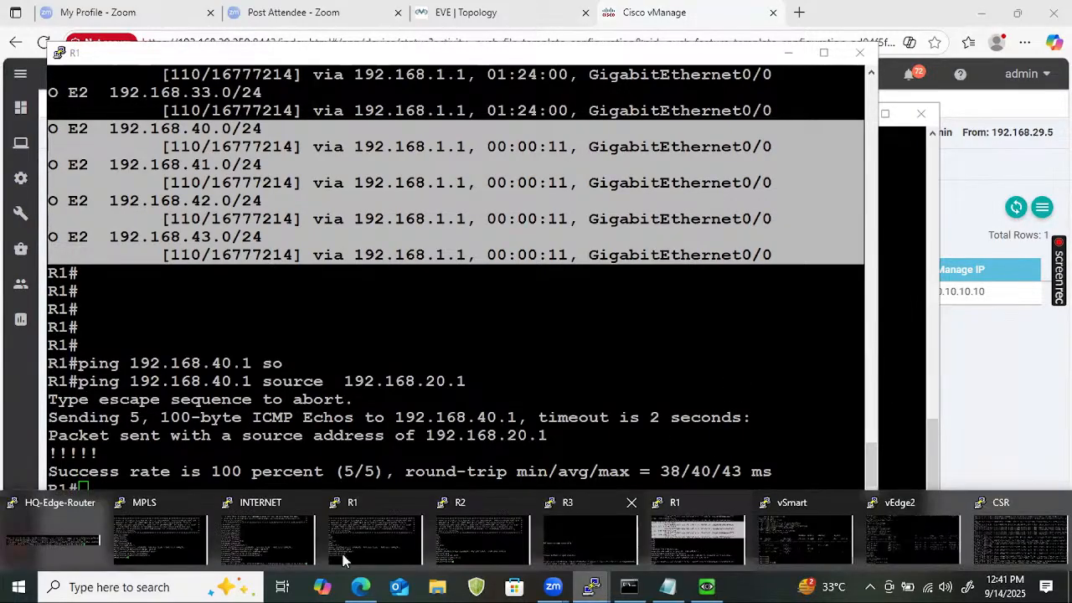
left_click(810, 538)
Log in to the vSmart console as admin.
key("Return")
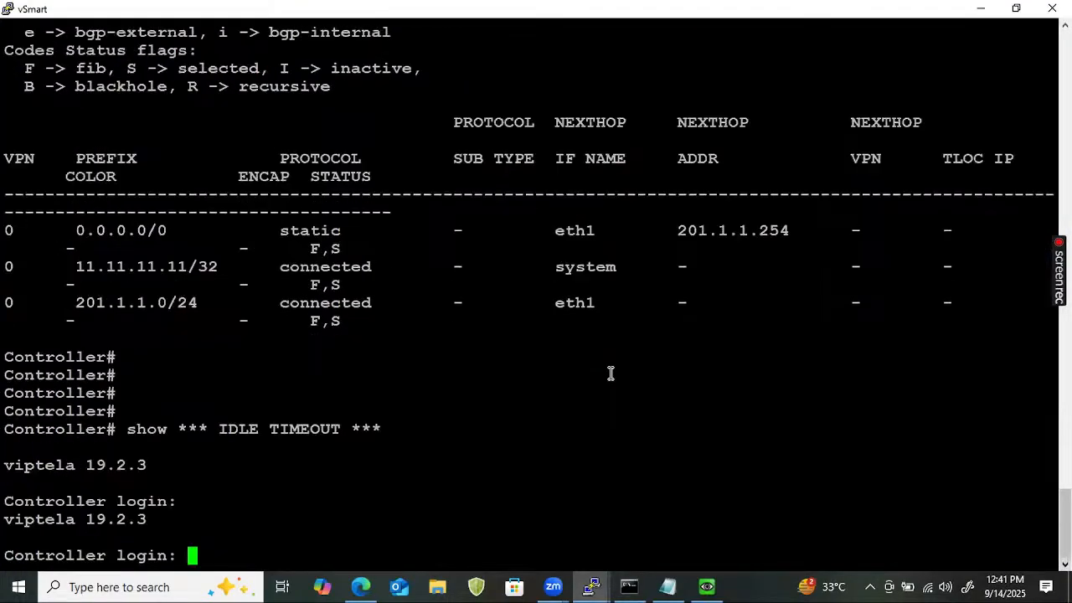
type("admin")
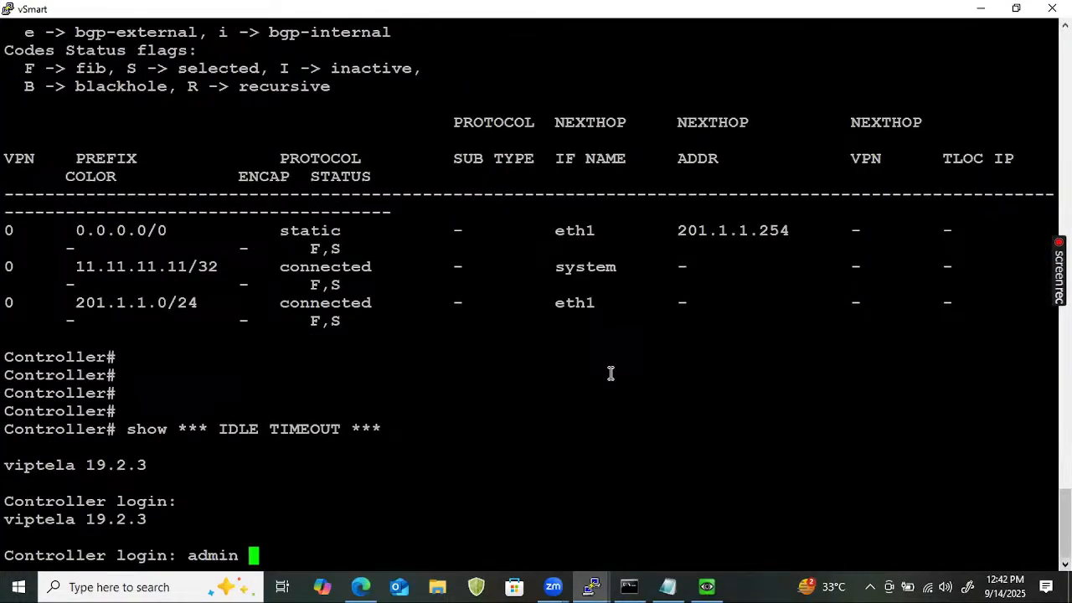
key("BackSpace")
key("Return")
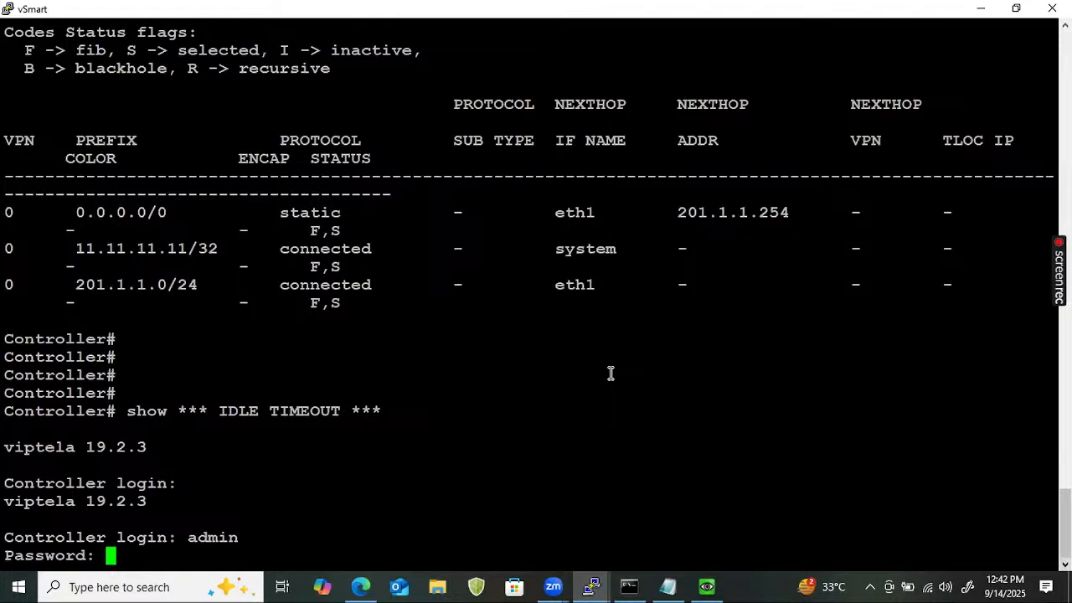
key("Return")
Run show omp tlocs on vSmart and quit the paged output.
type("show tl")
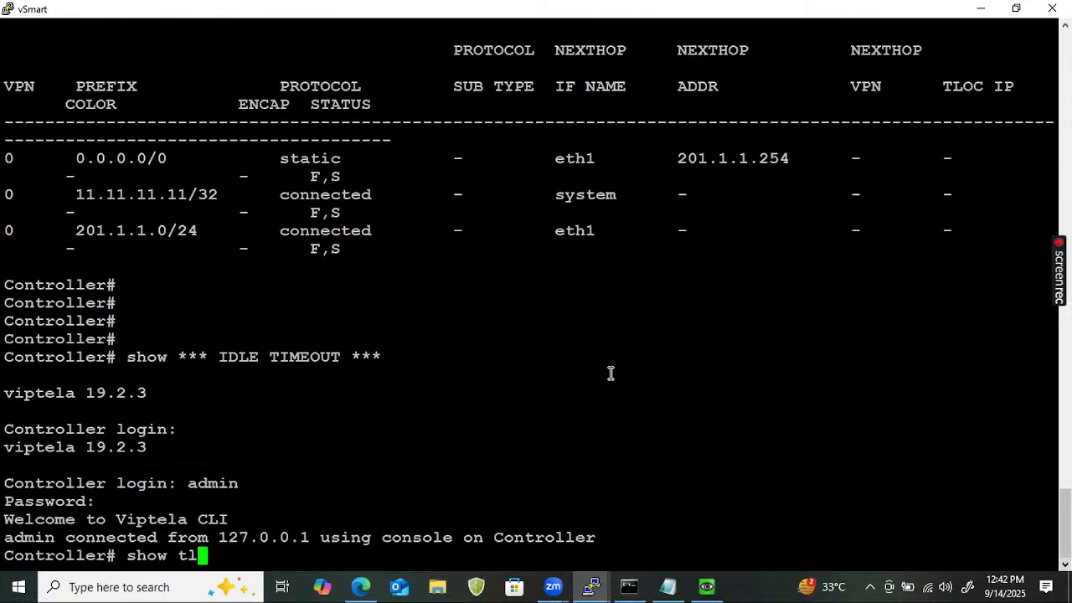
type("o")
key("BackSpace")
key("BackSpace")
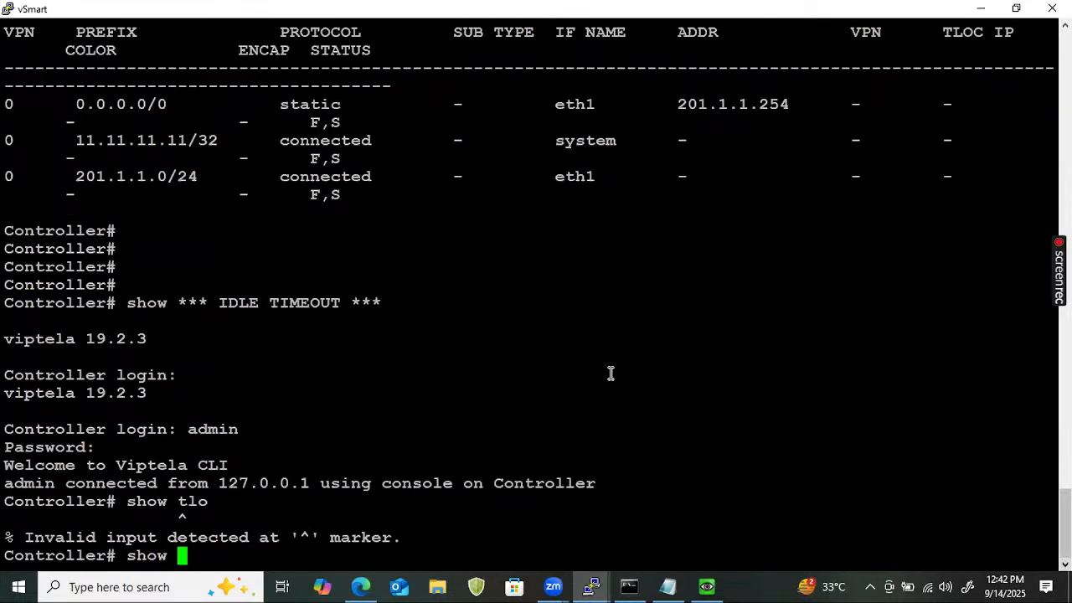
type("ompl")
key("BackSpace")
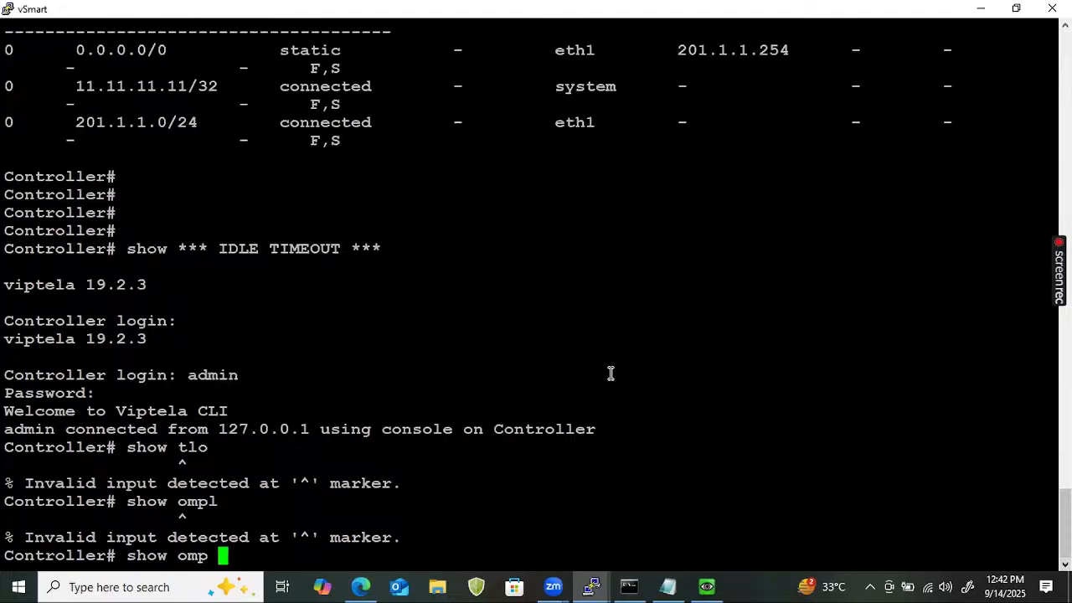
type("tlocs")
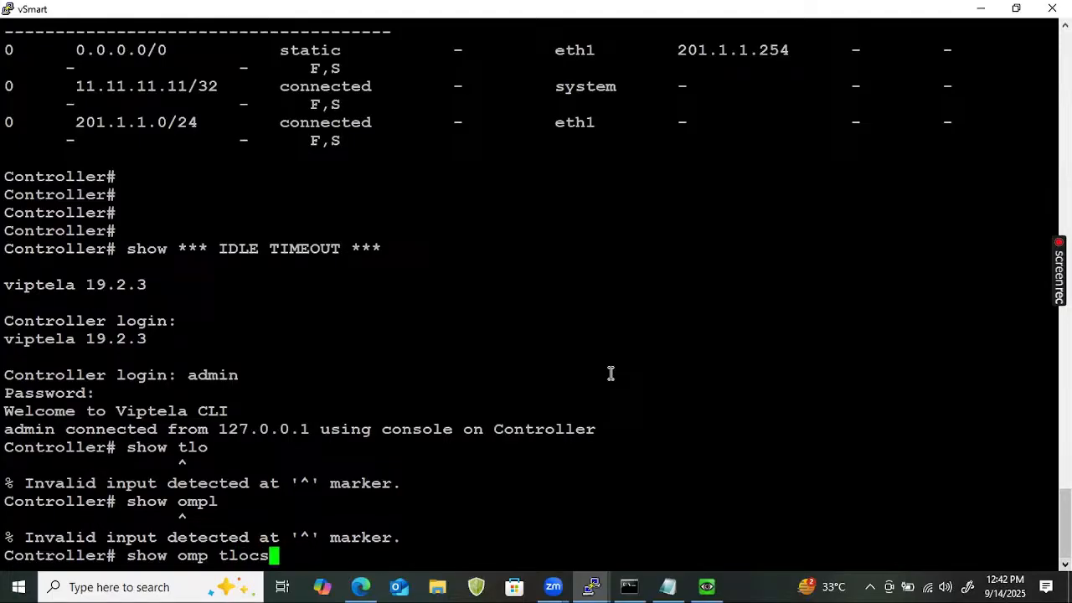
key("Return")
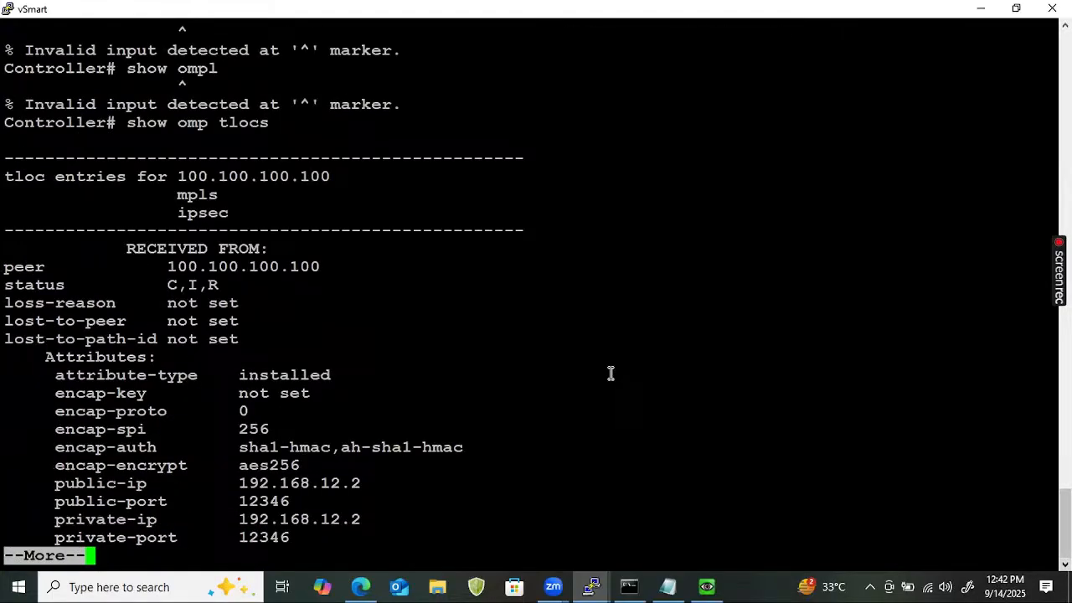
key("q")
Run show omp tloc-paths and mark entries such as the 102.102.102.102 default ipsec path.
key("Up")
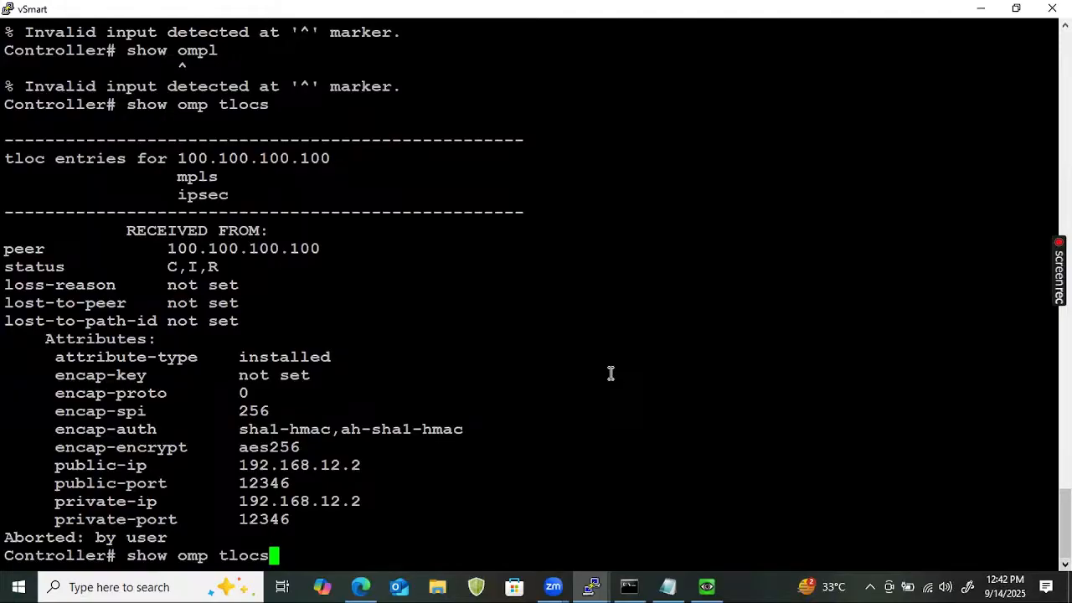
key("BackSpace")
type("-paths")
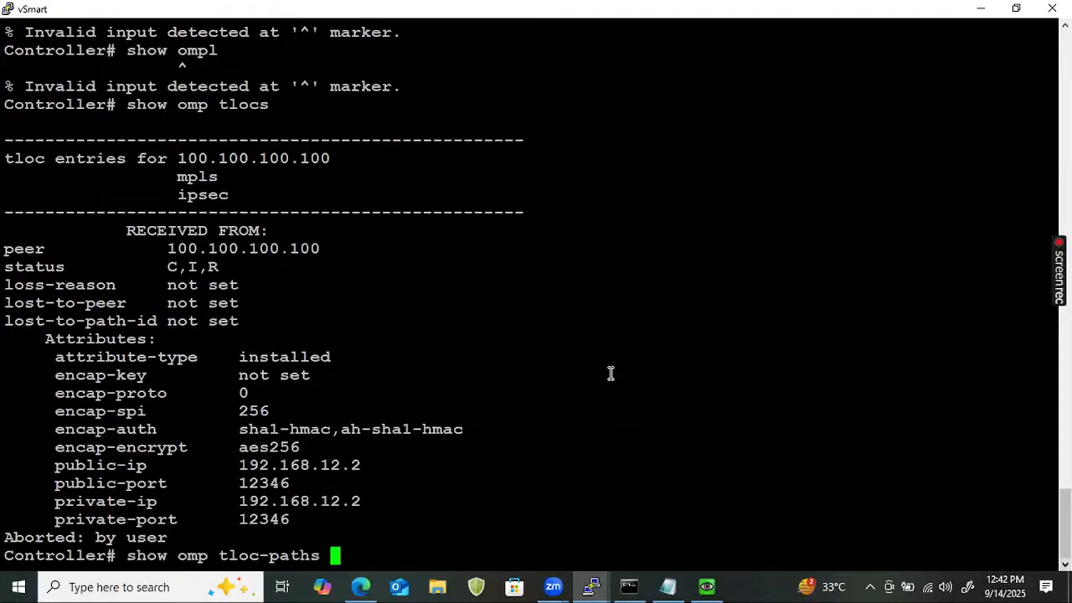
key("Return")
key("Return")
key("Return")
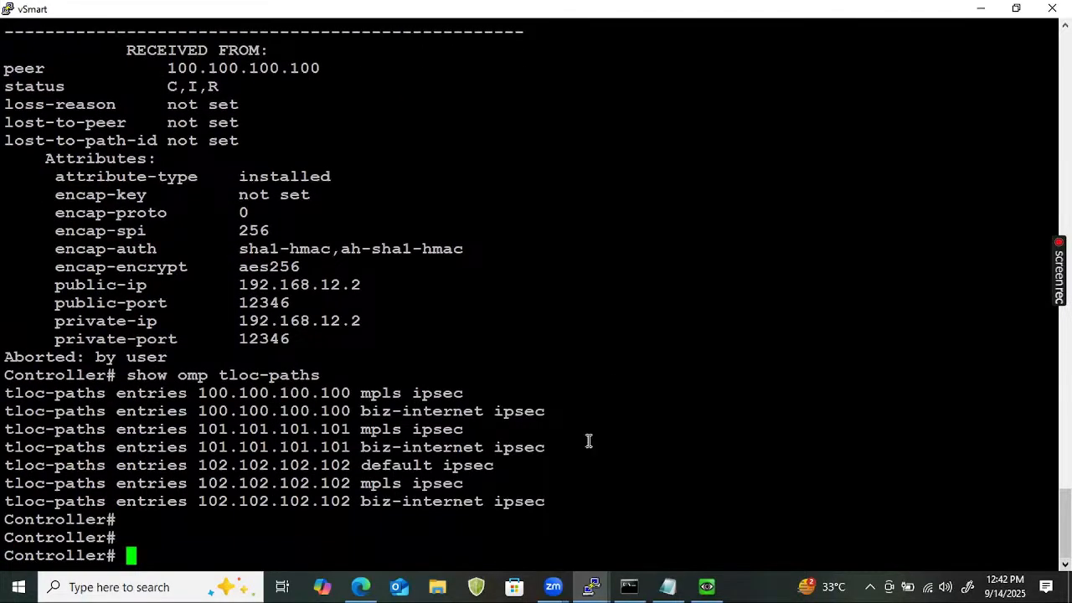
left_click_drag(562, 514, 285, 430)
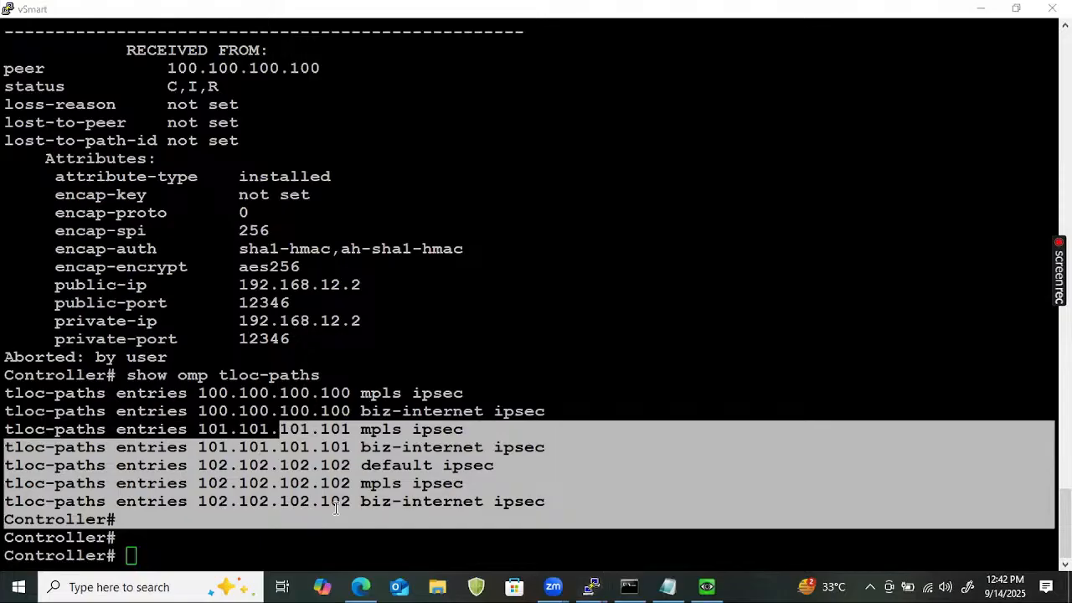
left_click(403, 509)
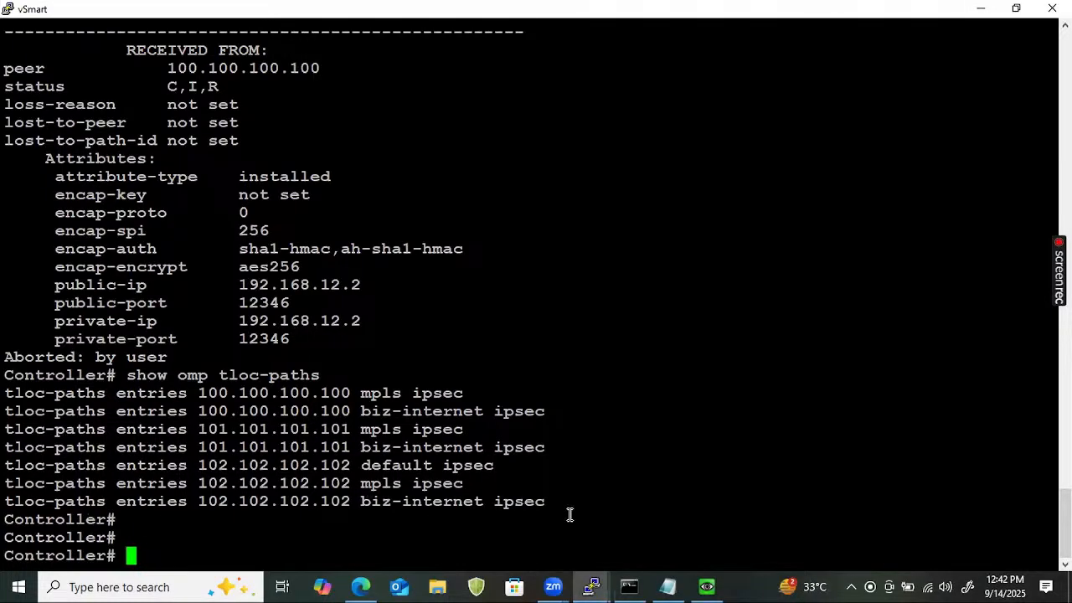
left_click_drag(560, 495, 268, 486)
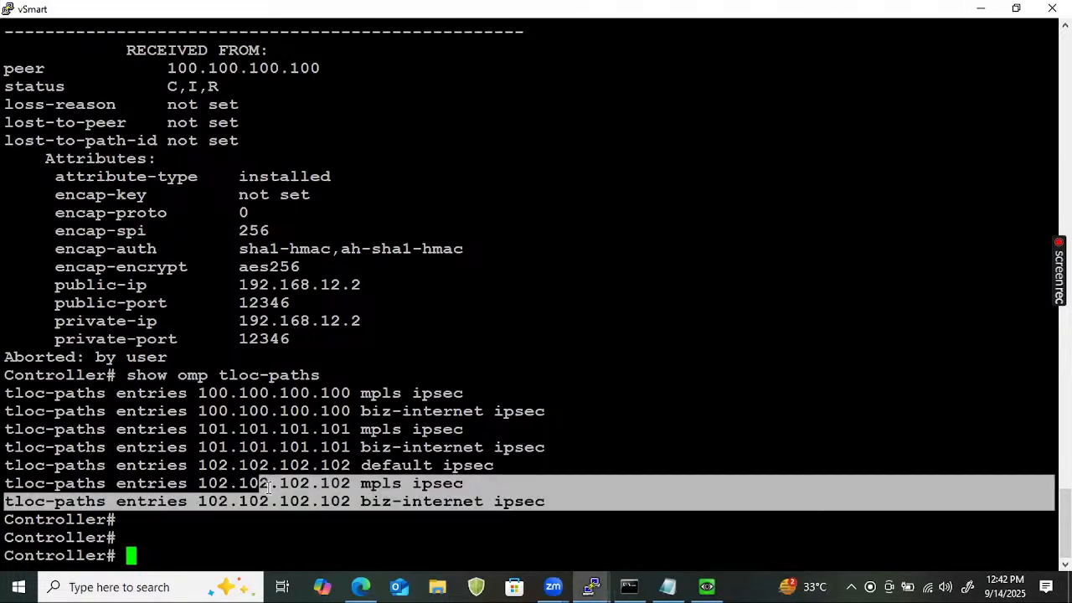
left_click(581, 476)
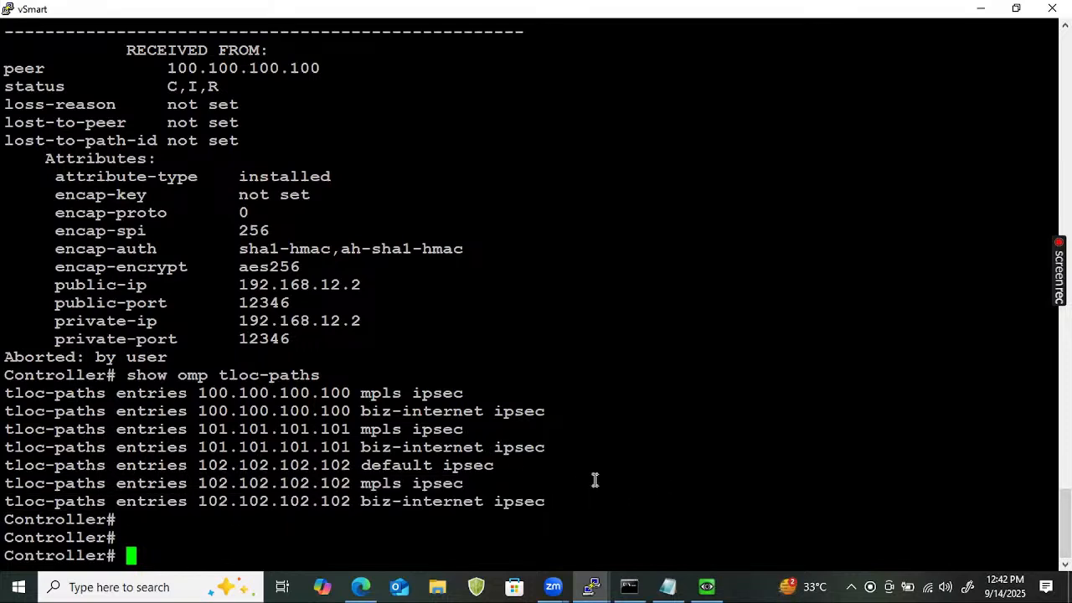
left_click_drag(216, 465, 530, 473)
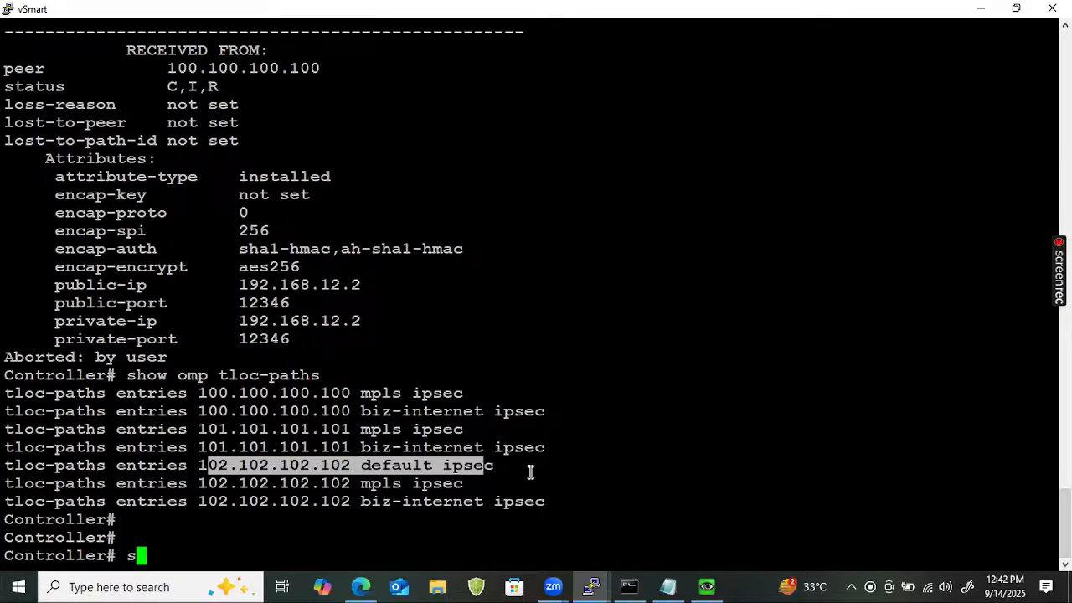
Rerun show omp tloc-paths, then bring the vEdge2 console forward.
key("Up")
key("Return")
key("Return")
key("Return")
key("Return")
key("Return")
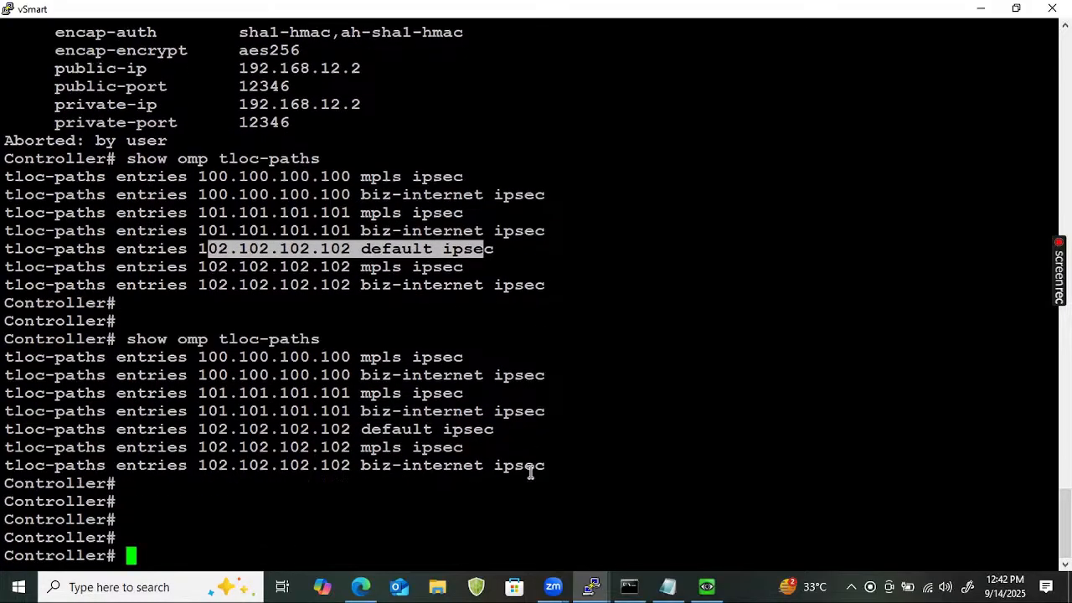
key("Return")
key("Return")
key("Up")
key("Return")
key("Return")
key("Return")
key("Return")
key("Return")
key("Return")
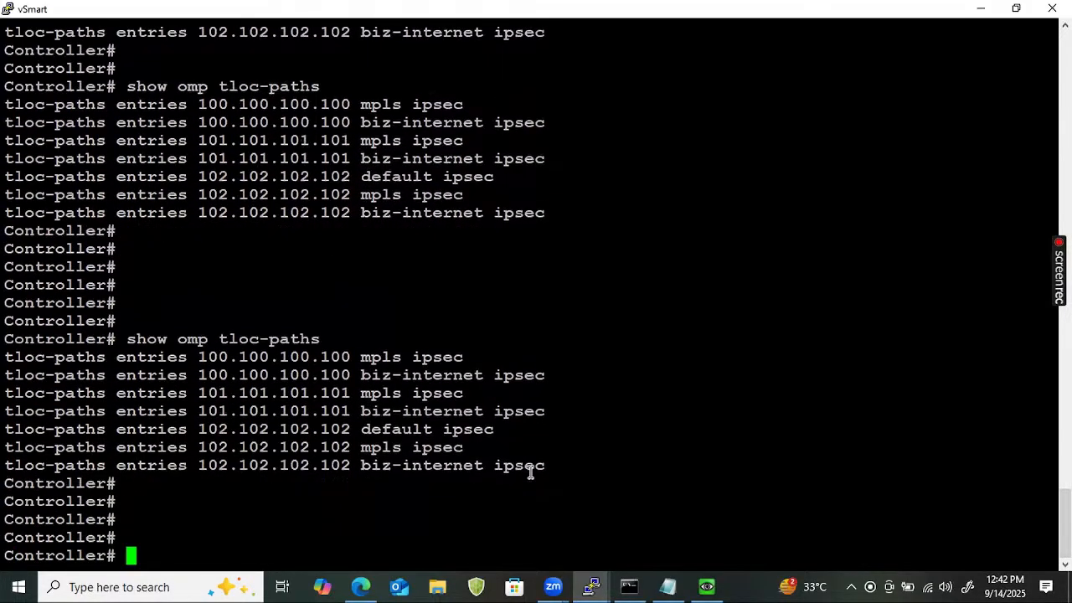
left_click(592, 586)
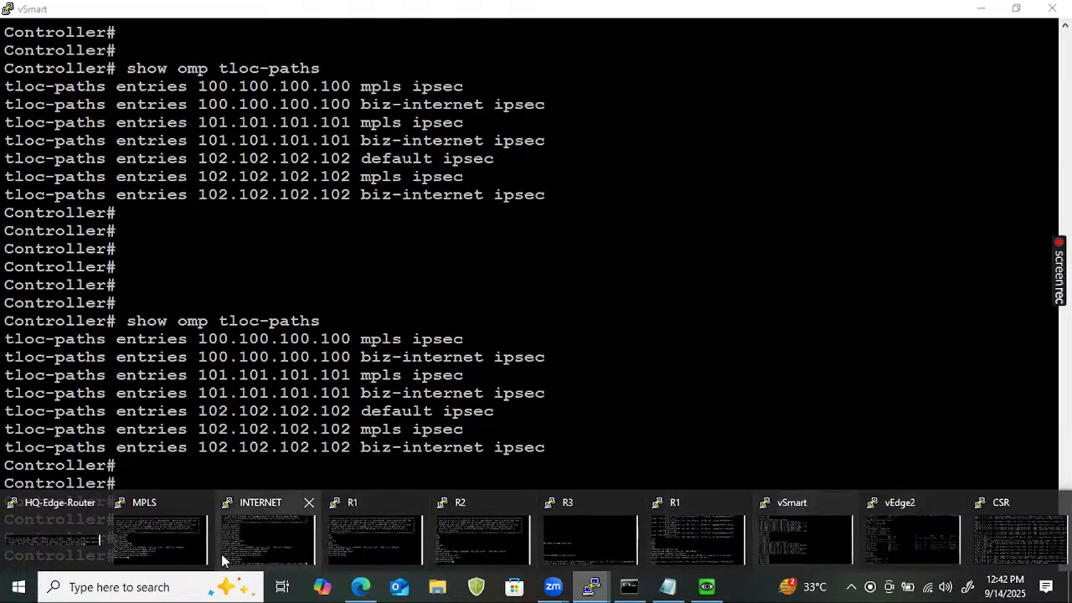
left_click(884, 537)
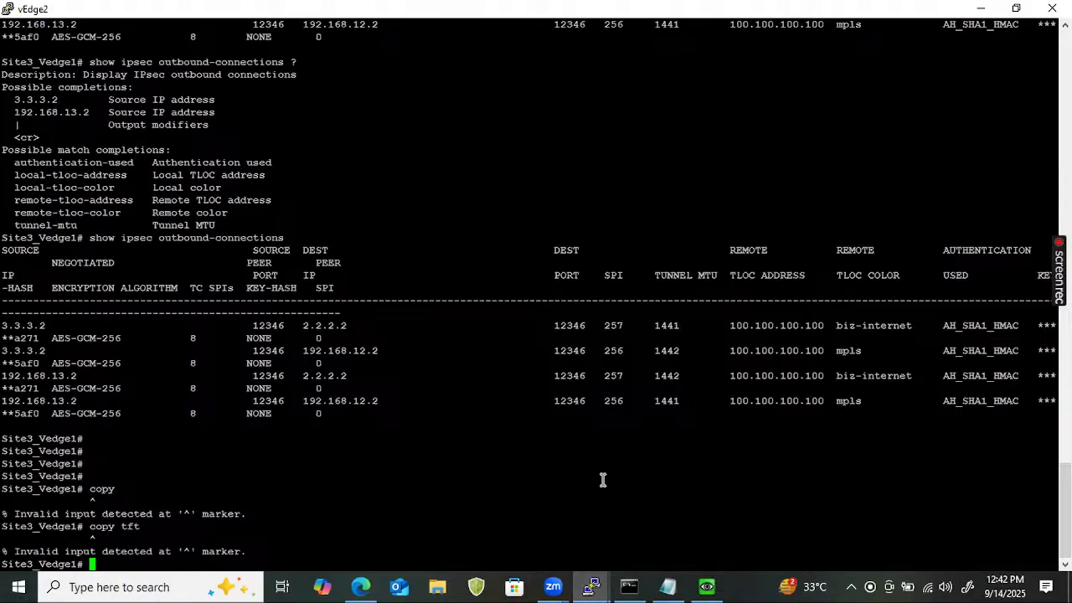
Run show bfd sessions on Site3_Vedge1 and mark the down mpls and up biz-internet sessions to 102.102.102.102.
key("Return")
type("sho")
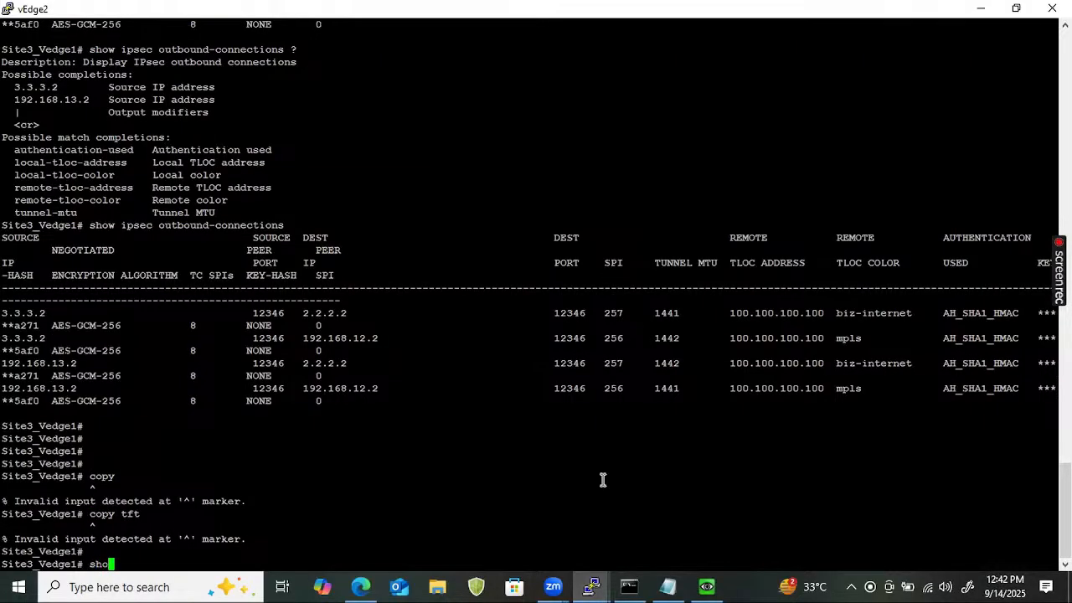
type("w bfd s?essions")
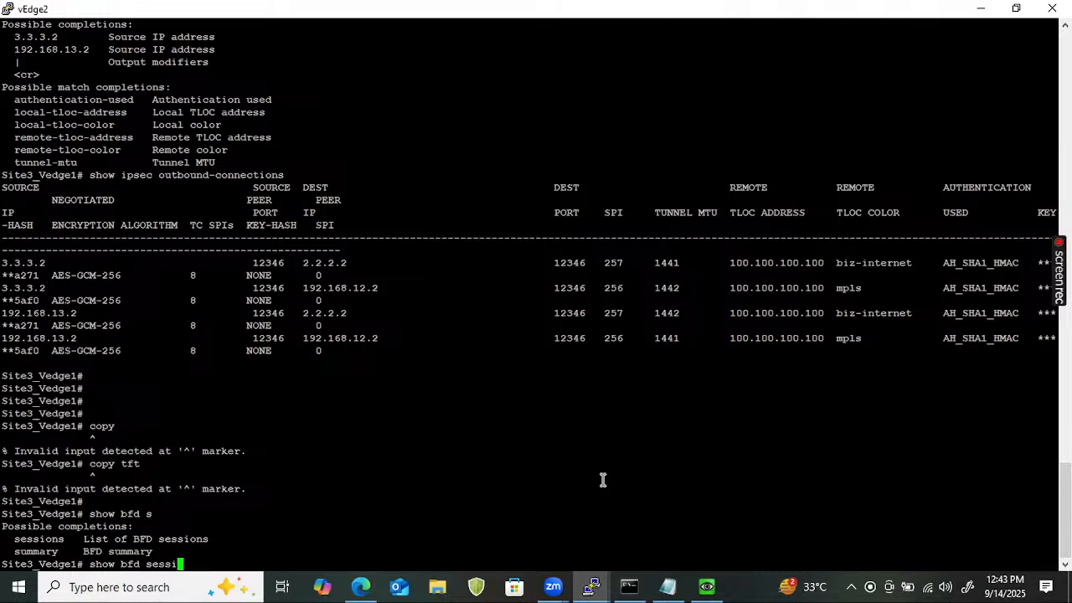
key("Return")
key("Return")
key("Return")
key("Return")
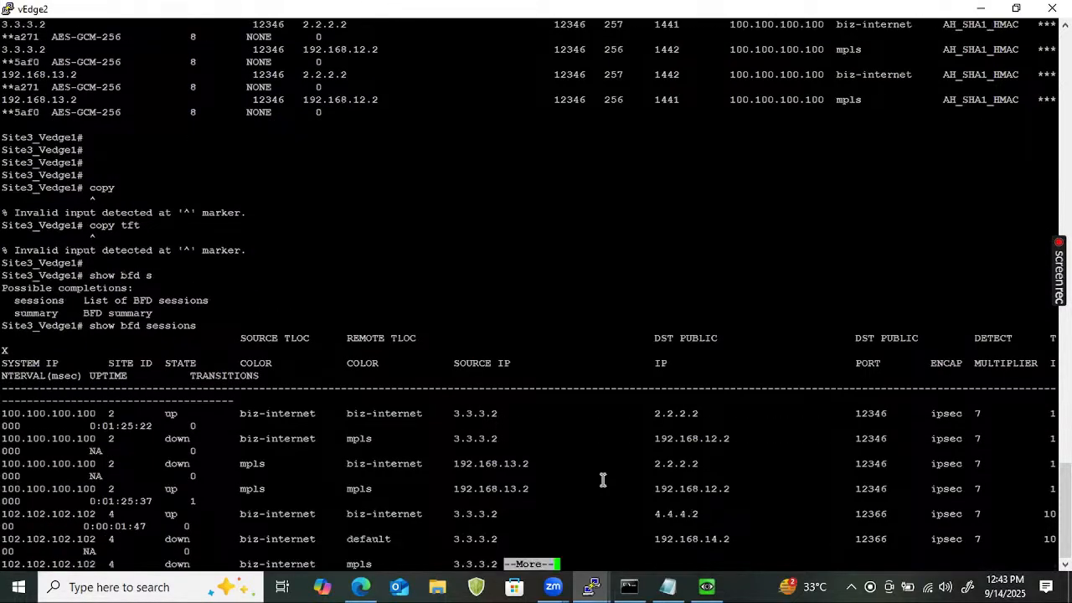
key("Return")
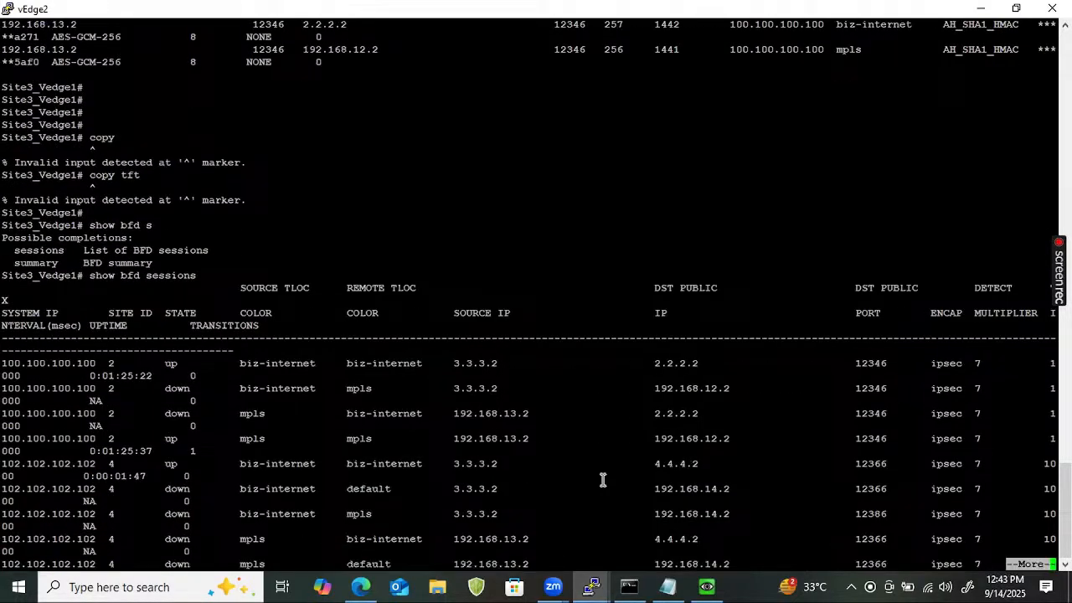
key("Return")
key("Return")
key("q")
key("Return")
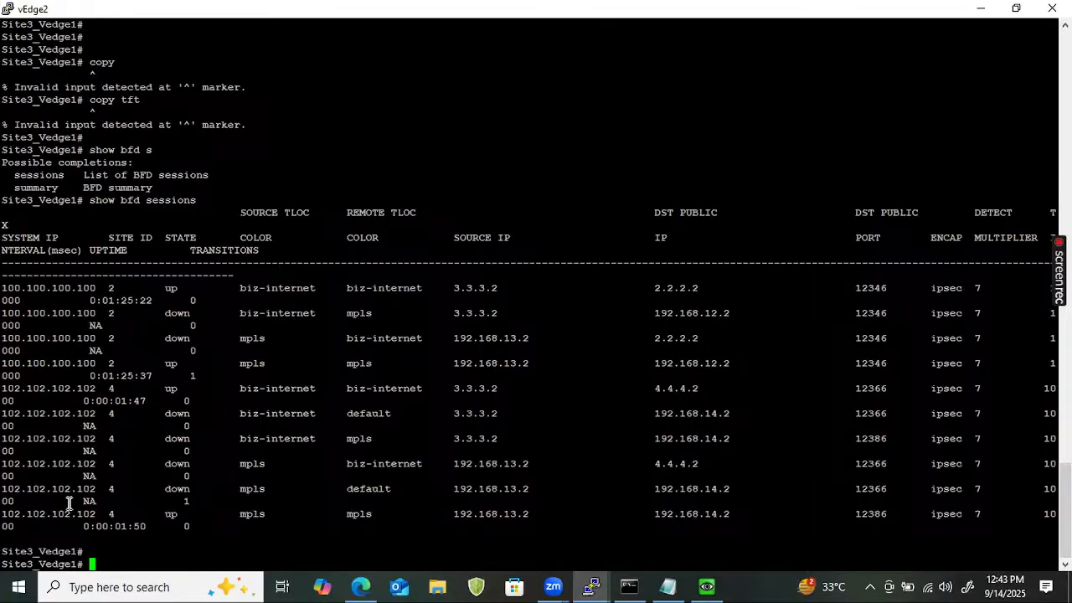
left_click_drag(5, 512, 393, 530)
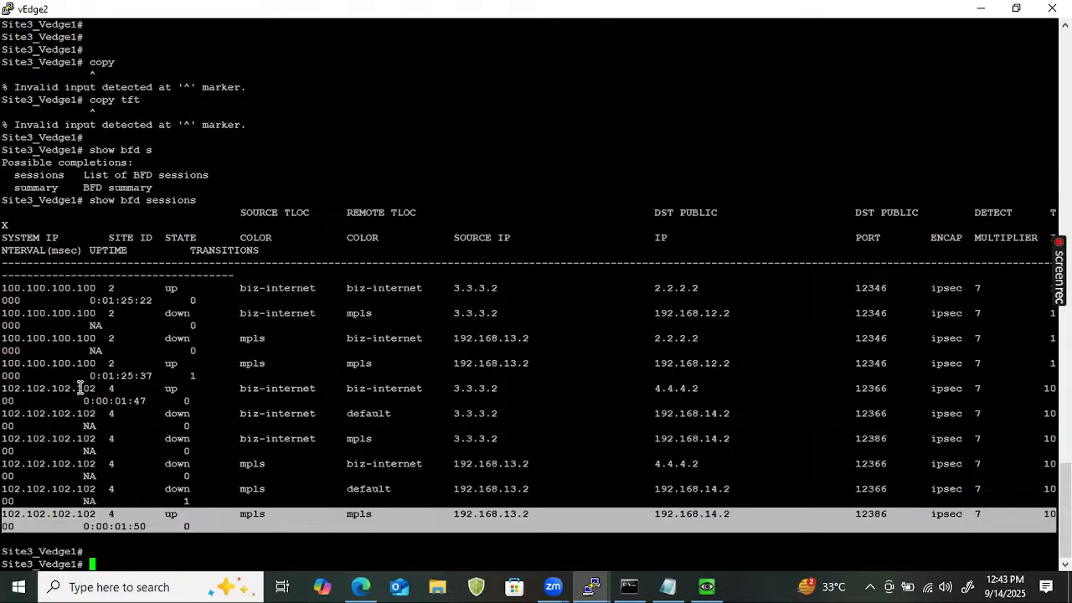
left_click(7, 394)
left_click_drag(7, 393, 620, 400)
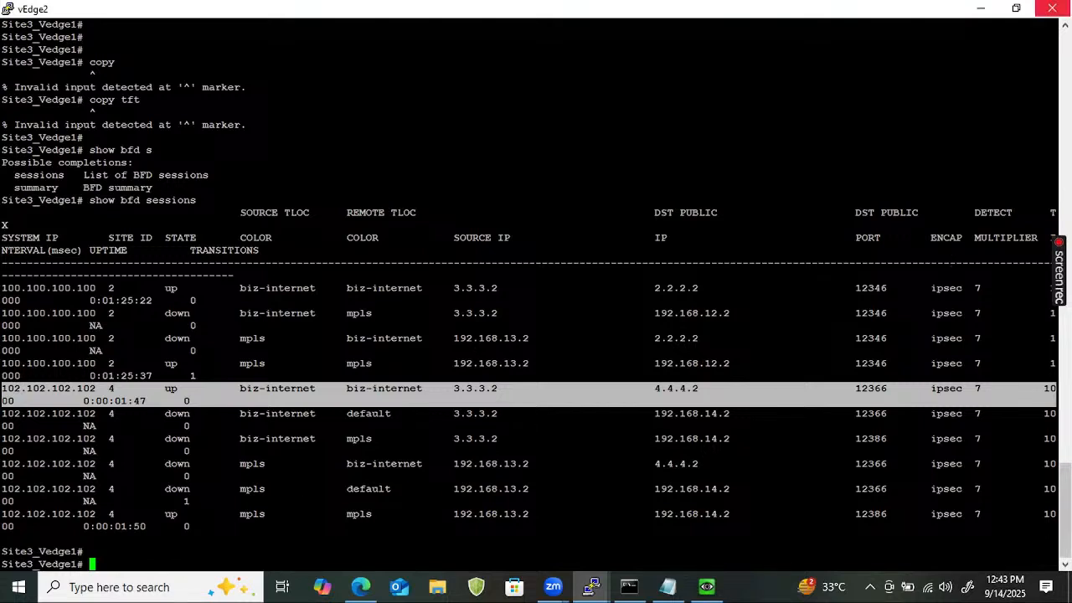
Minimize the vEdge2, vSmart and R3 terminals, show the EVE topology, and launch File Explorer.
left_click(982, 8)
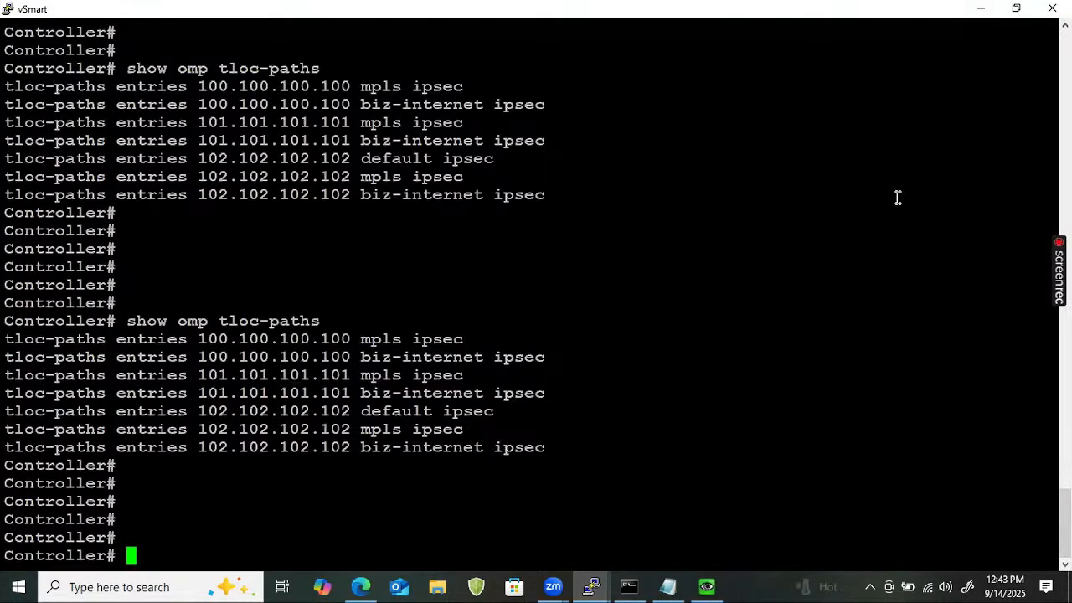
left_click(978, 7)
left_click(850, 112)
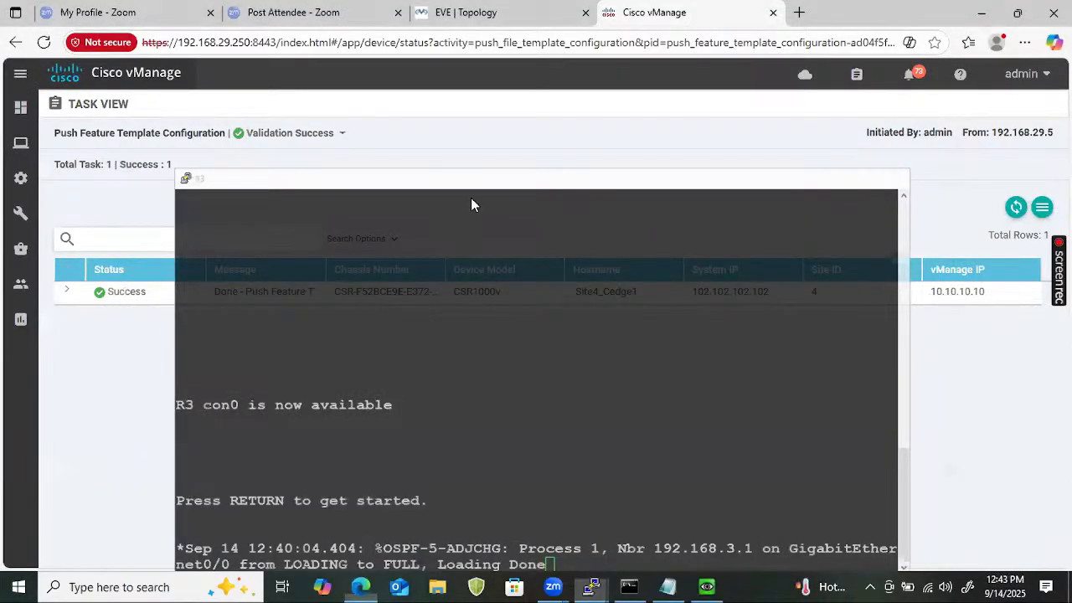
left_click(495, 17)
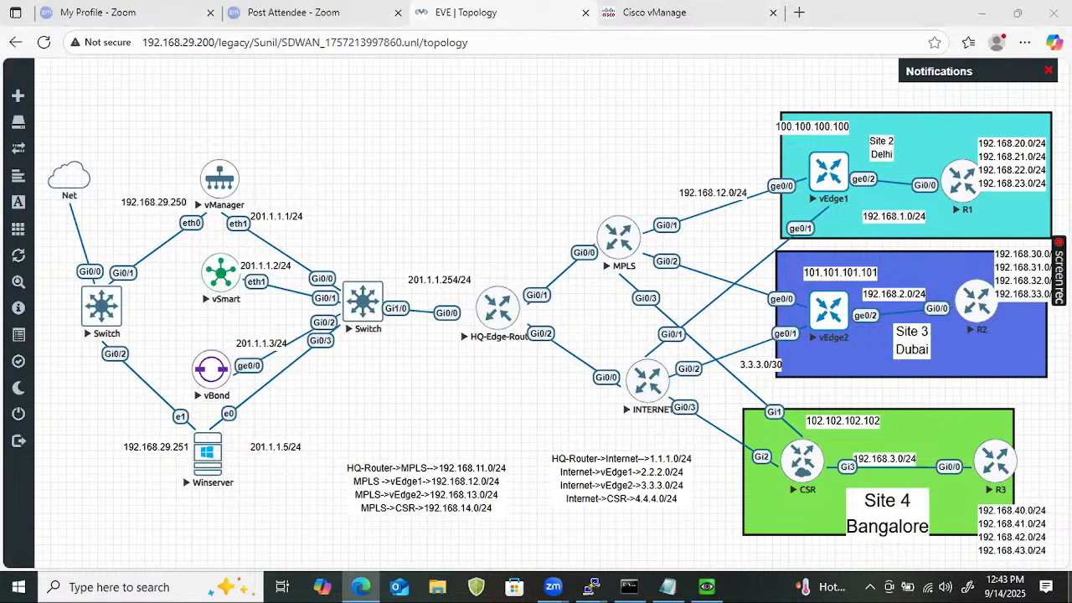
key("super+e")
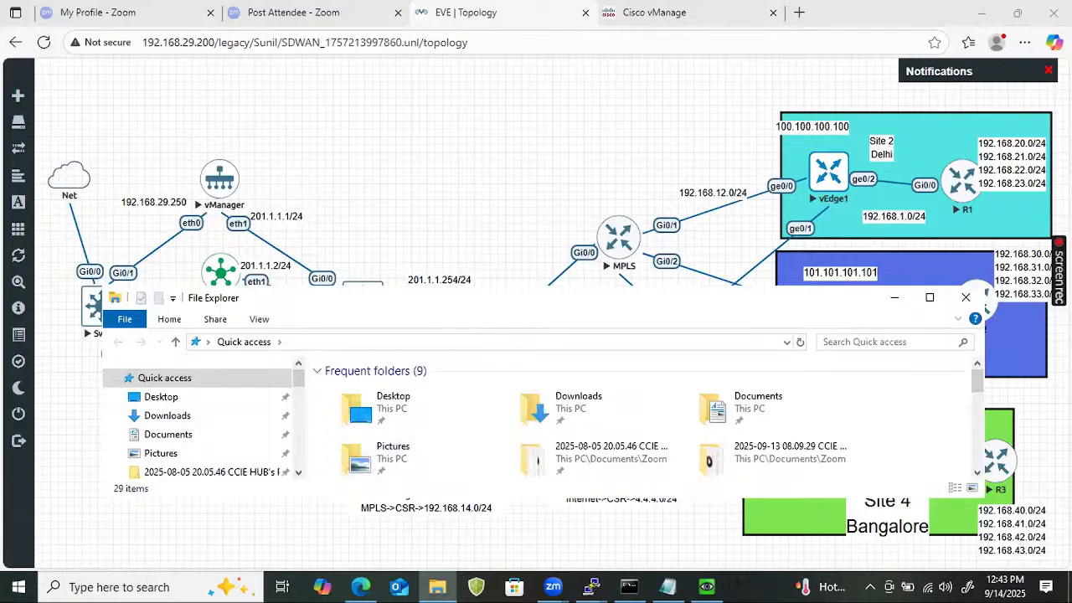
Maximize File Explorer and search Quick access for 'sdwan'.
left_click(929, 296)
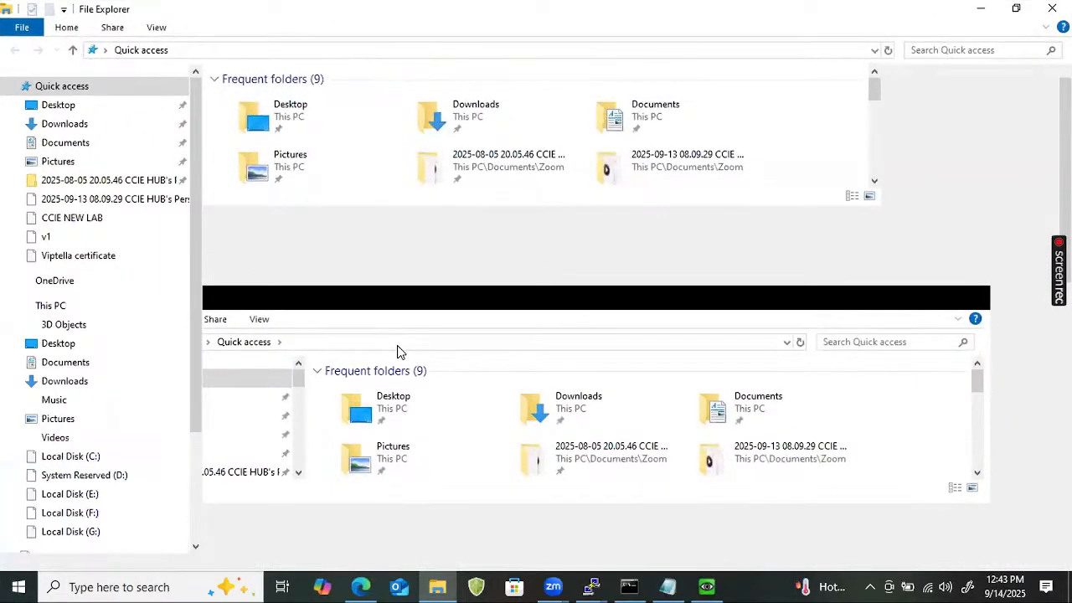
scroll(384, 339, "down", 3)
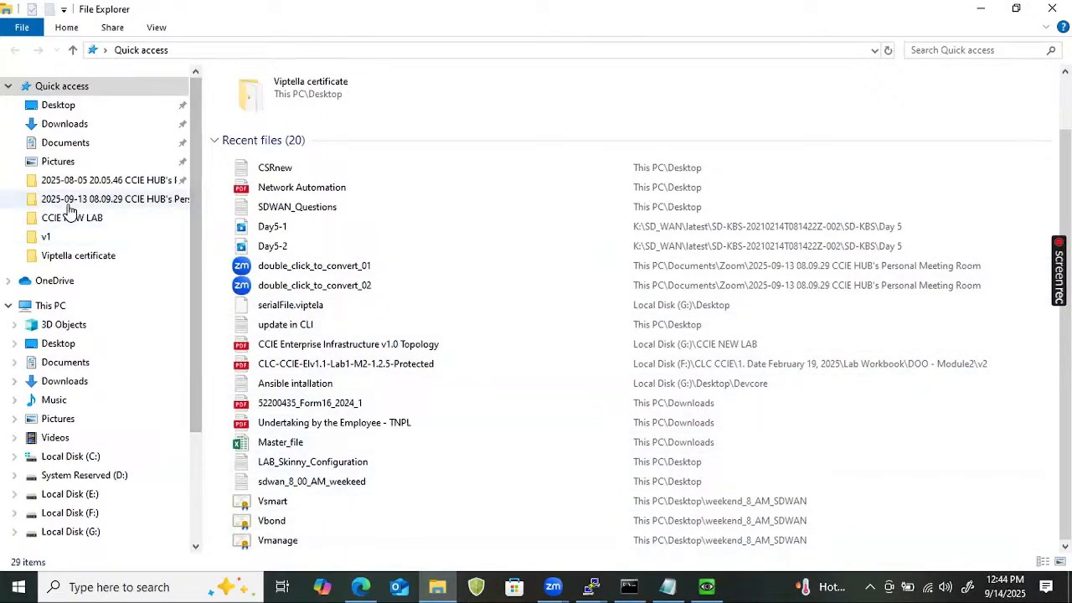
left_click(982, 12)
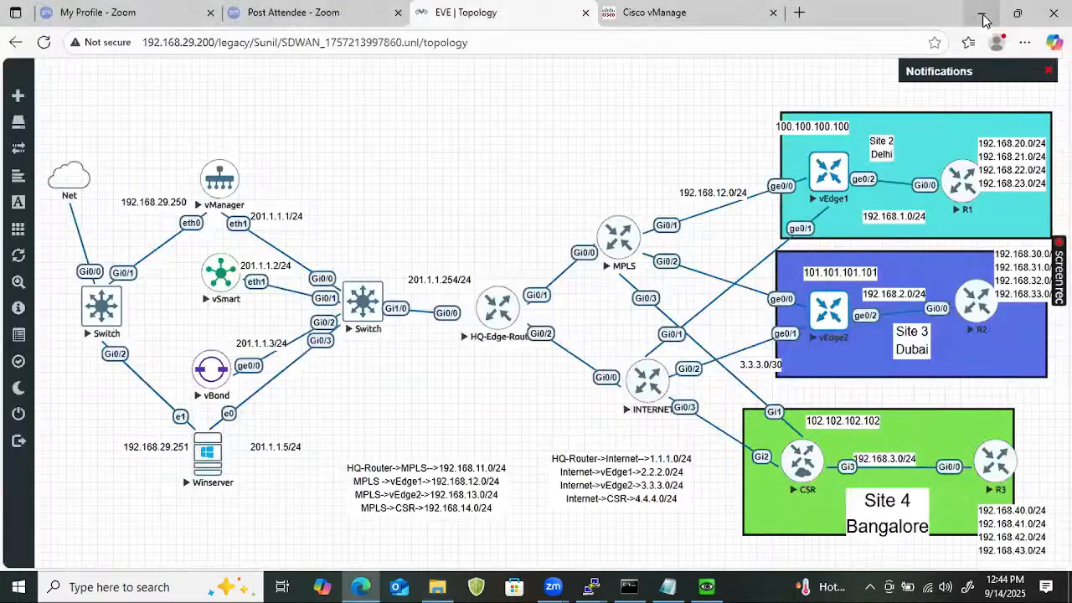
key("super+e")
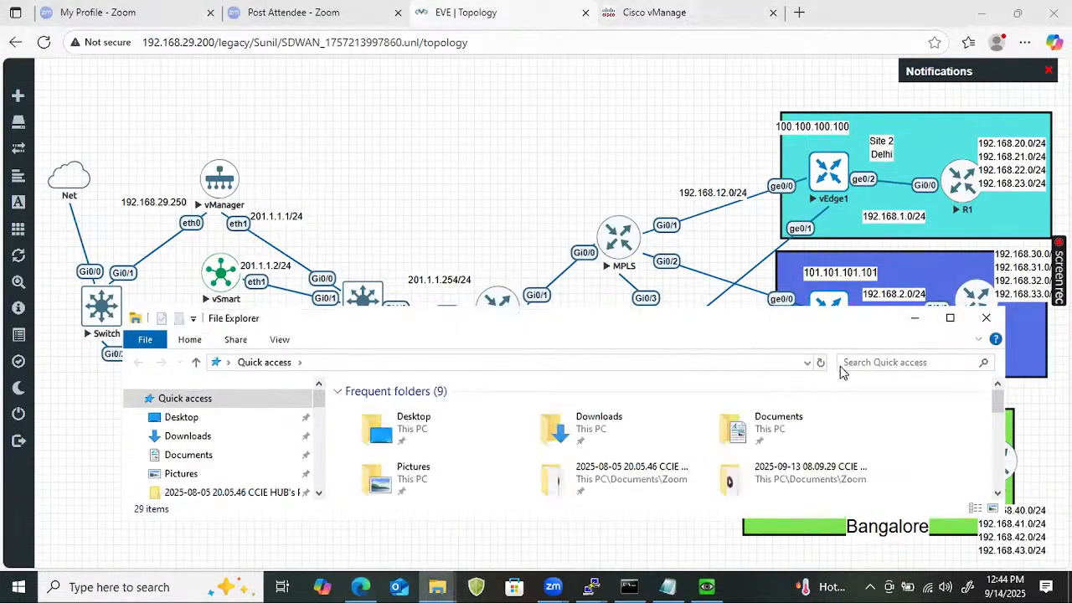
left_click(848, 361)
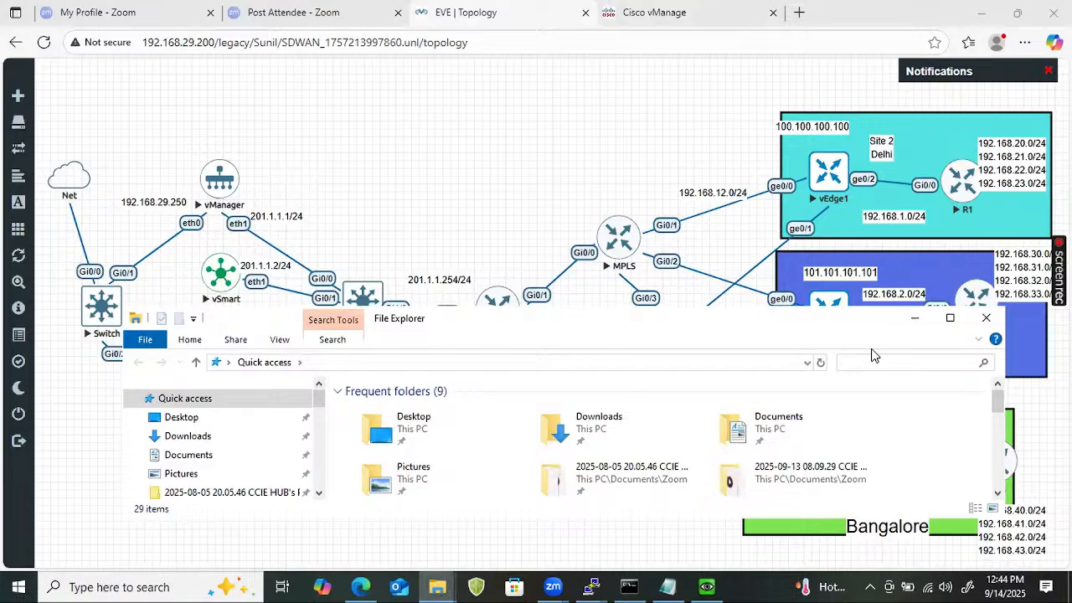
type("sdwan")
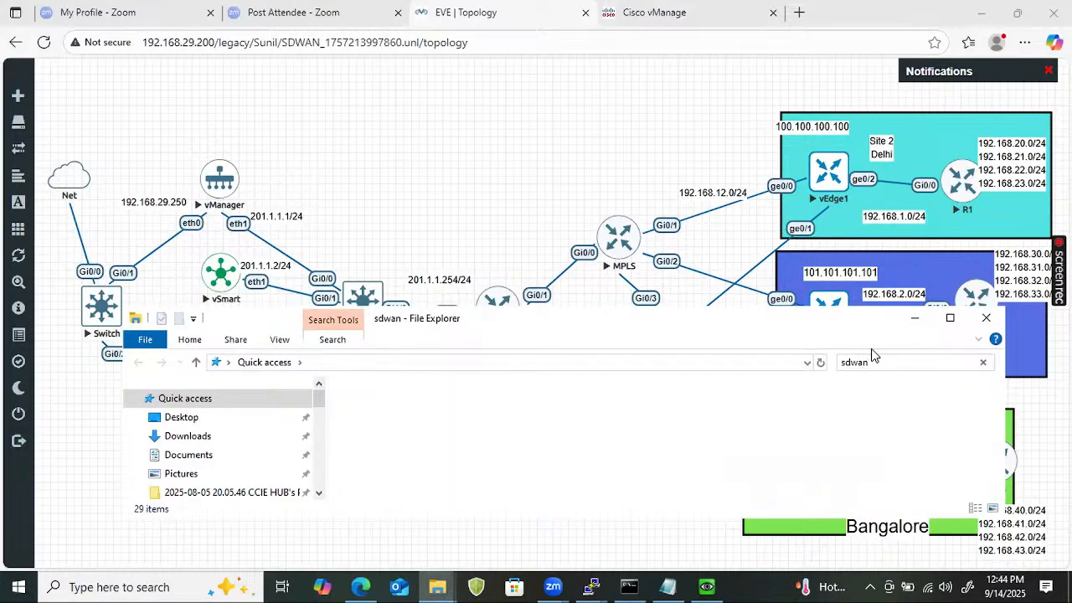
left_click(950, 319)
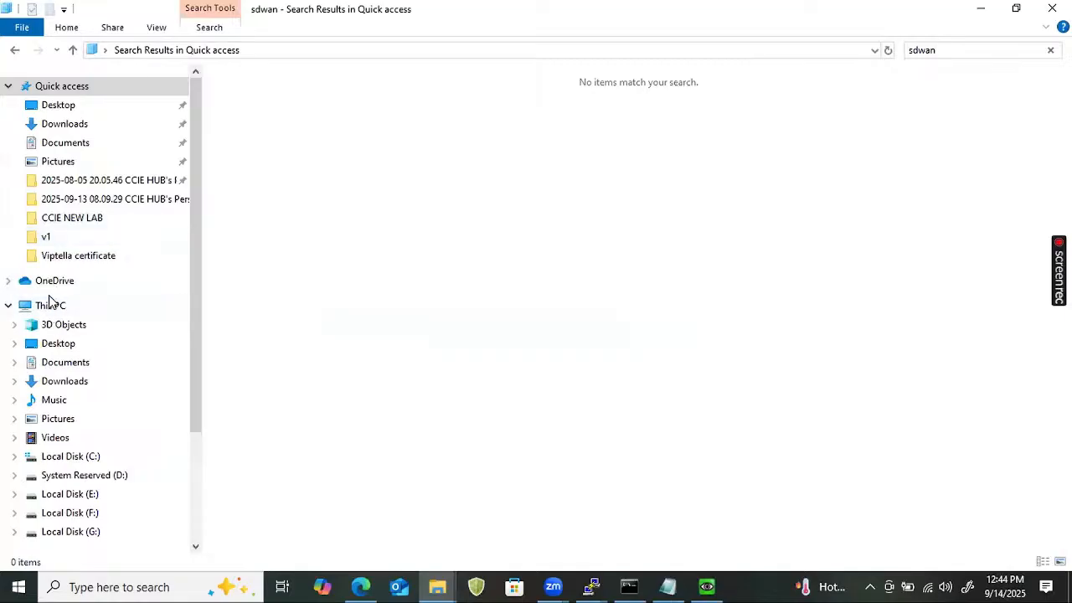
Search This PC for 'sdwan', open the SDWAN folder, and open SD-WAN Outline.pdf.
left_click(49, 306)
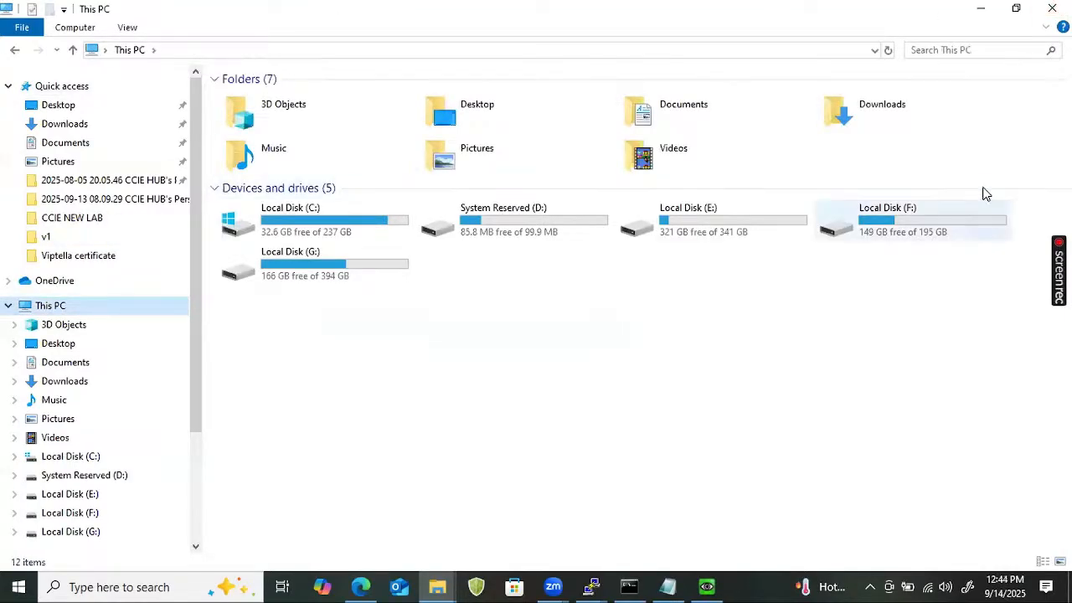
left_click(963, 52)
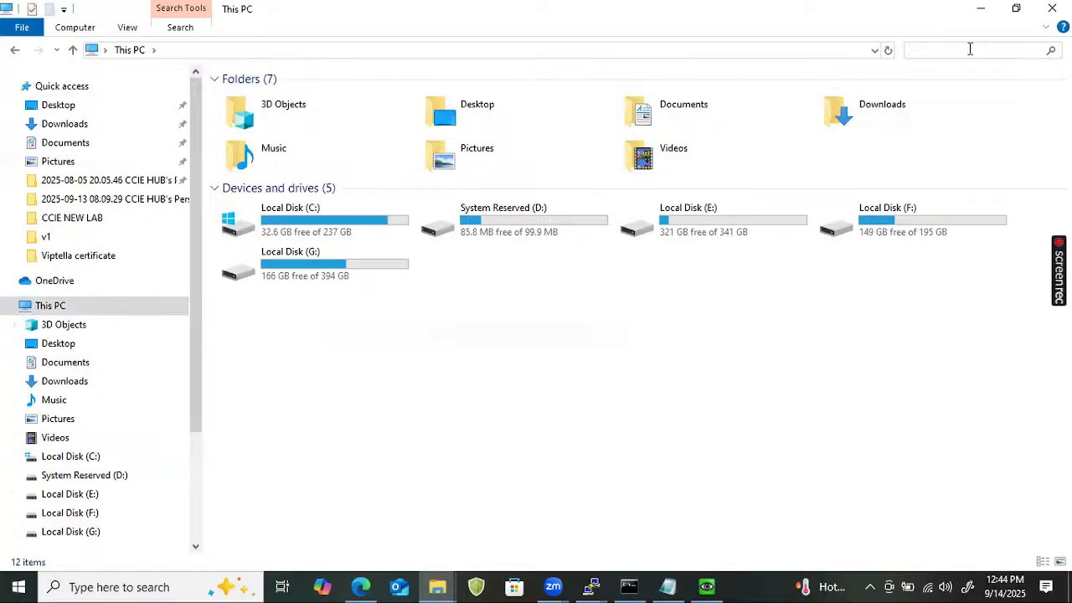
type("sdwan")
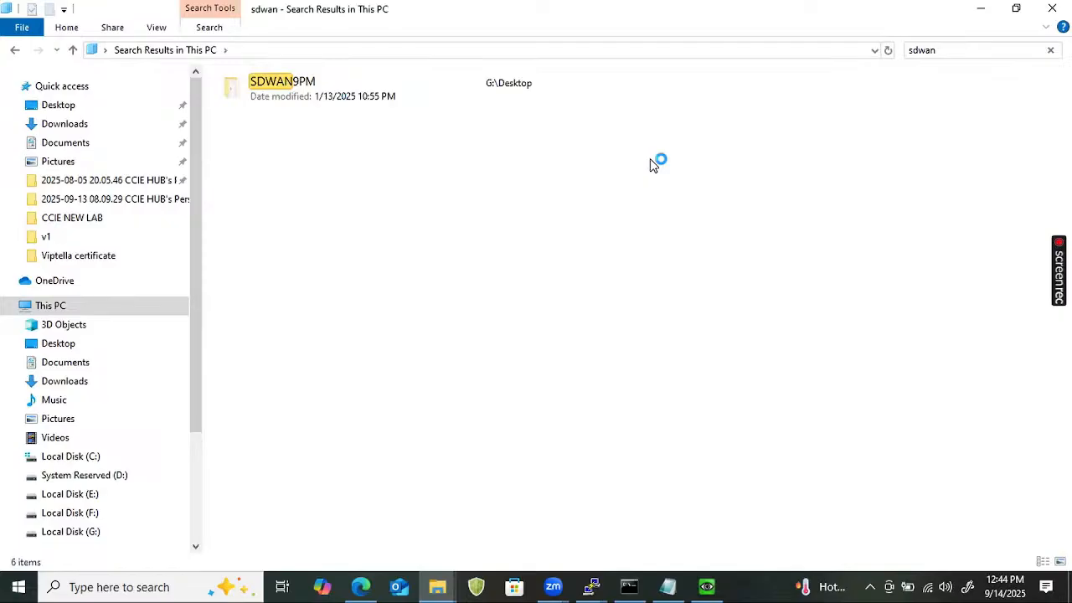
double_click(317, 200)
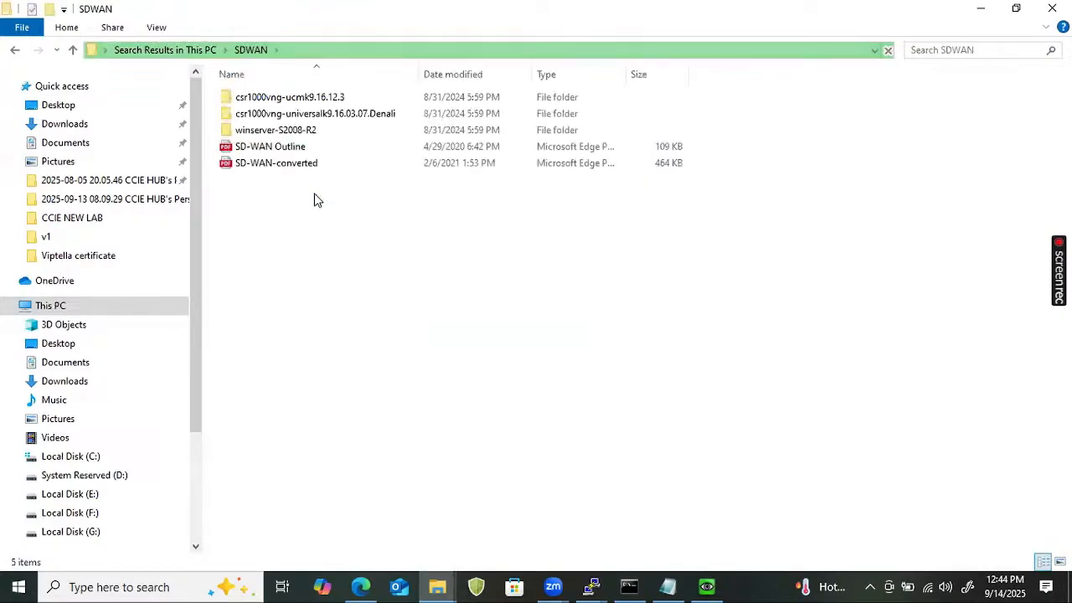
left_click(313, 147)
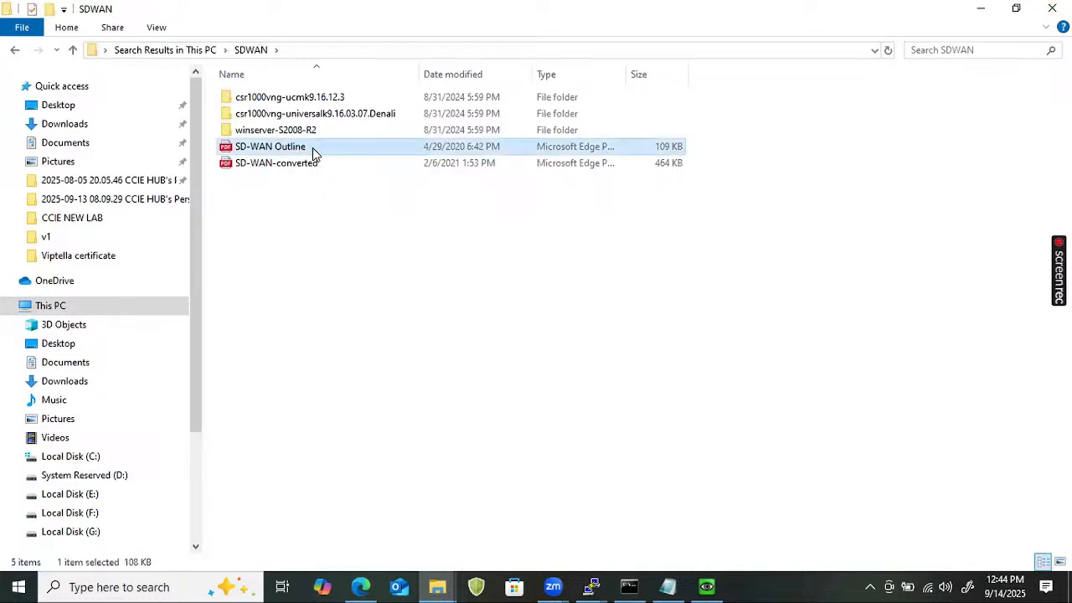
double_click(313, 147)
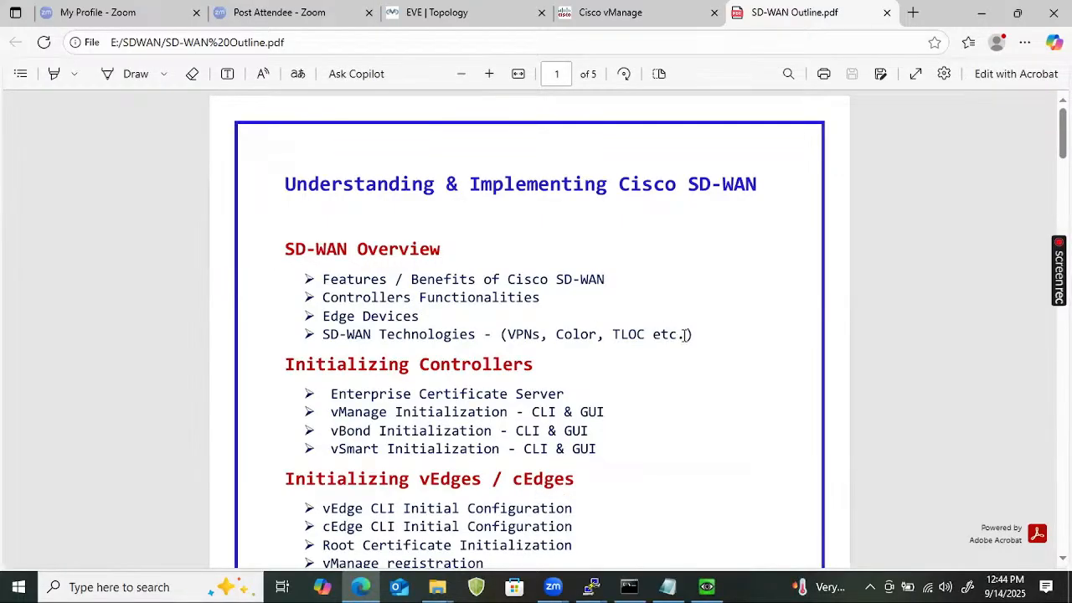
Highlight the SD-WAN Overview, Initializing Controllers, and vEdge/cEdge initialization sections.
left_click_drag(690, 335, 292, 210)
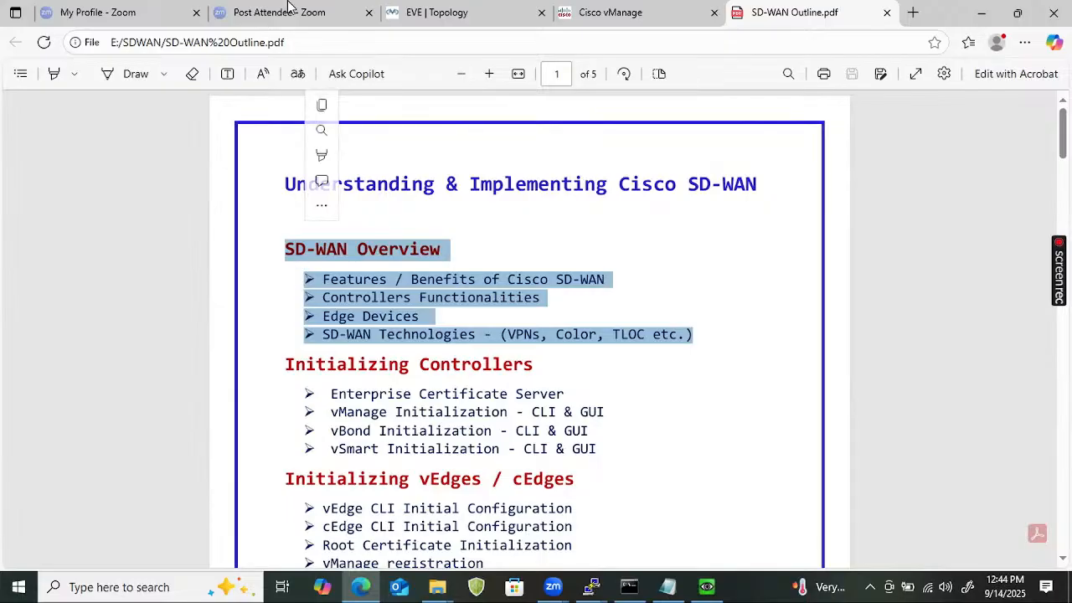
left_click(285, 242)
left_click_drag(287, 248, 724, 361)
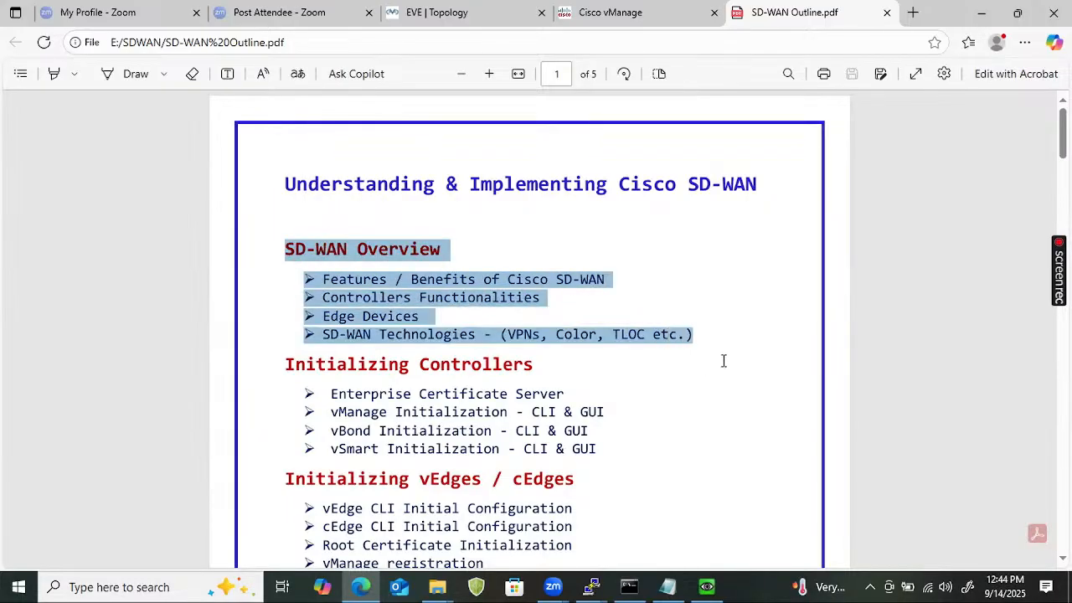
scroll(541, 371, "down", 4)
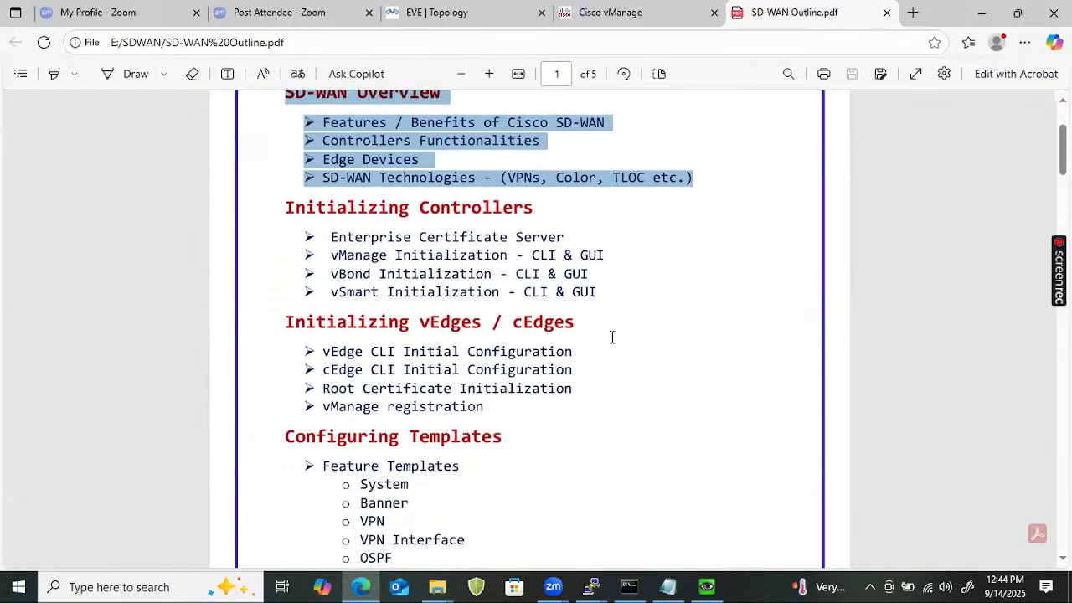
left_click_drag(603, 292, 245, 216)
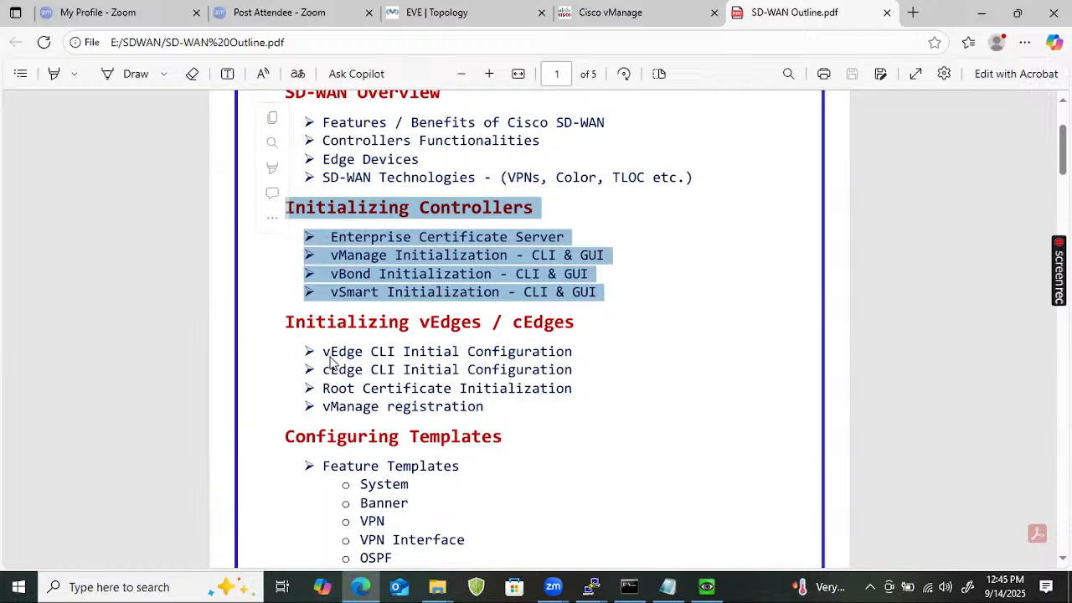
left_click_drag(326, 351, 536, 403)
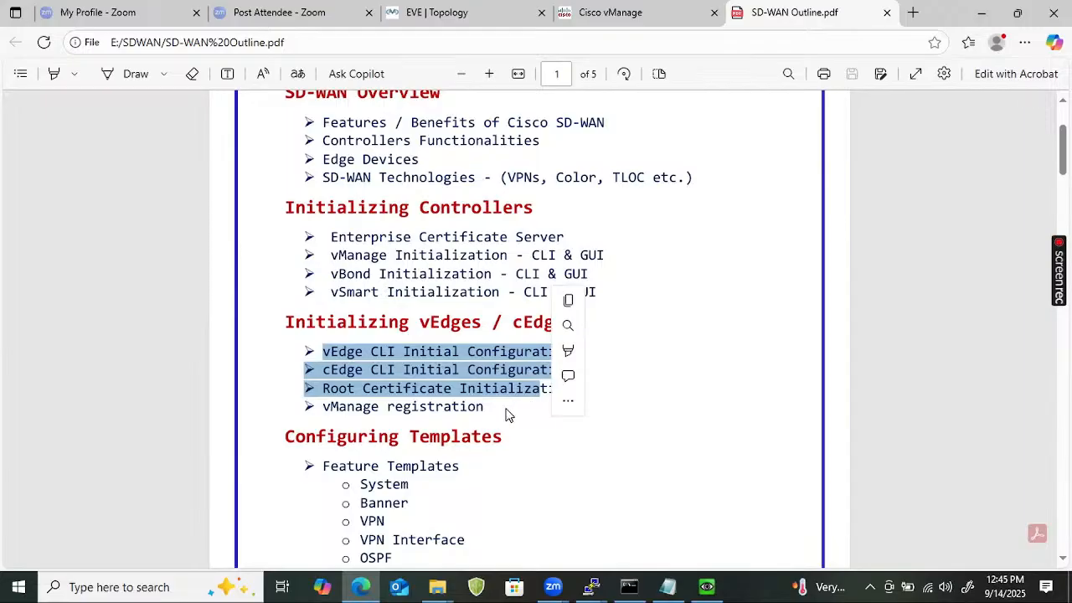
left_click(507, 412)
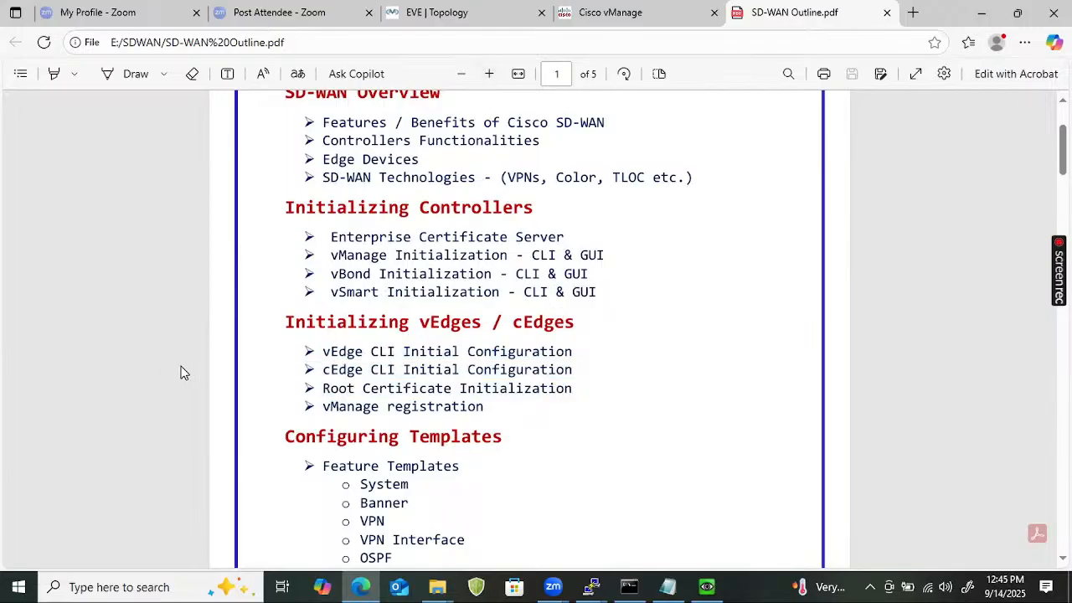
Highlight the template items: VPN Interface, BGP, vSmart VPN0 & VPN512, and vEdges & cEdges.
scroll(366, 361, "down", 3)
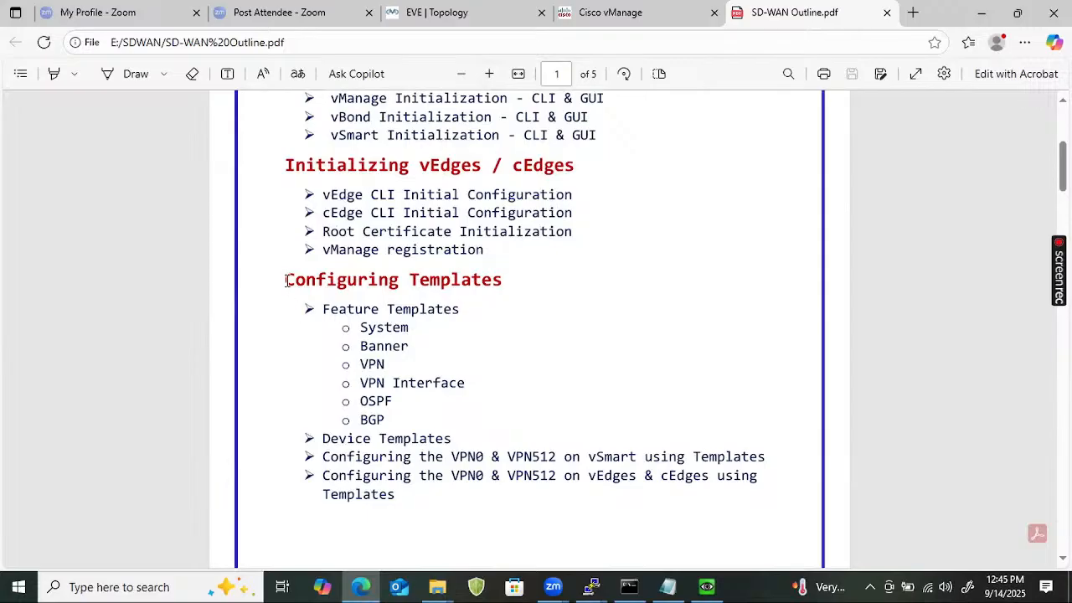
left_click_drag(335, 309, 469, 397)
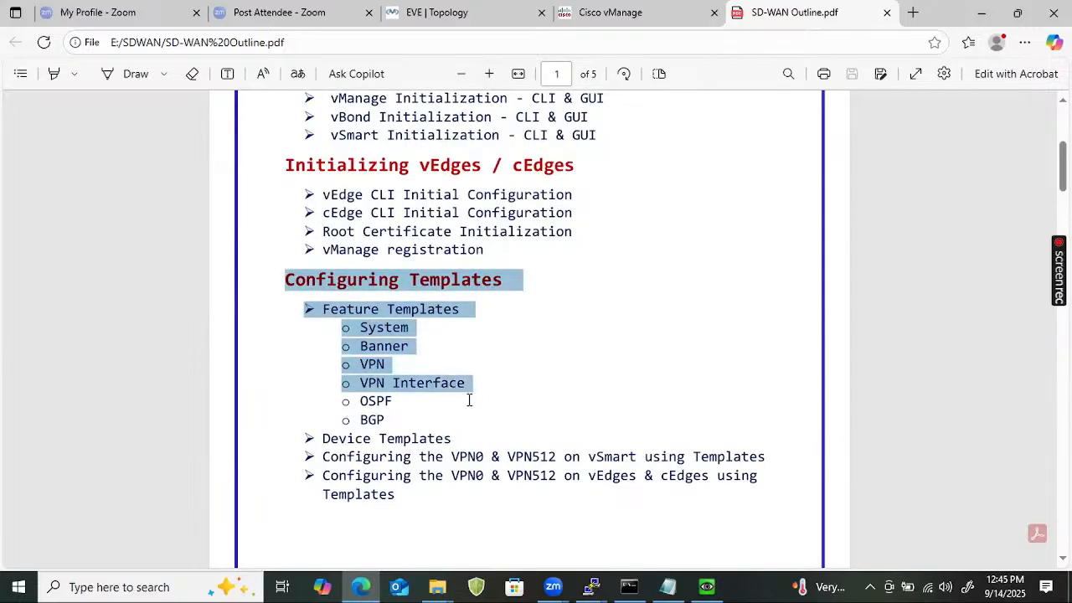
left_click_drag(385, 425, 345, 420)
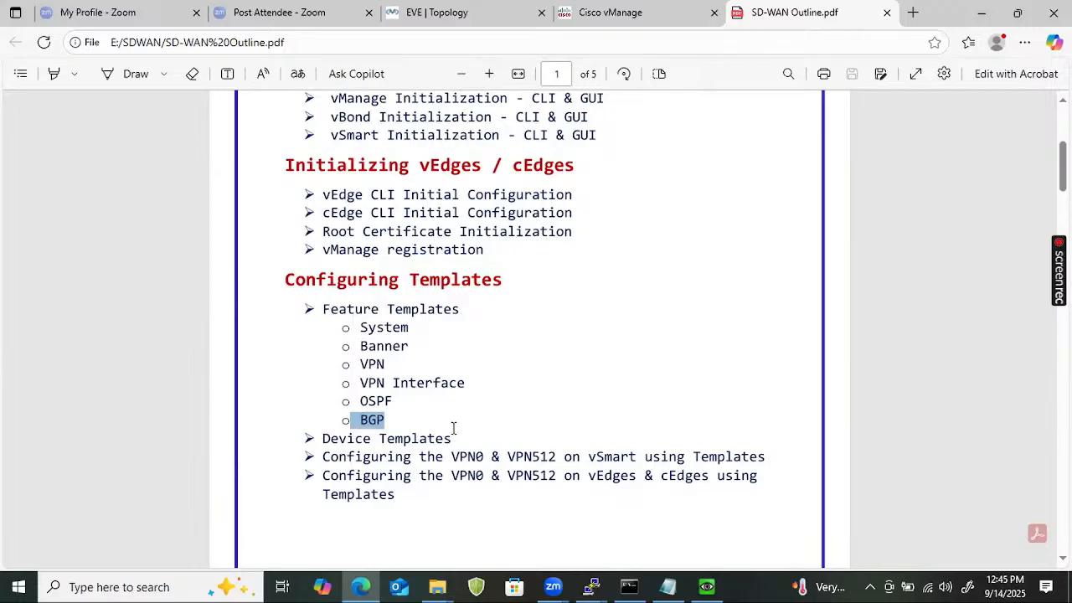
left_click_drag(320, 458, 715, 476)
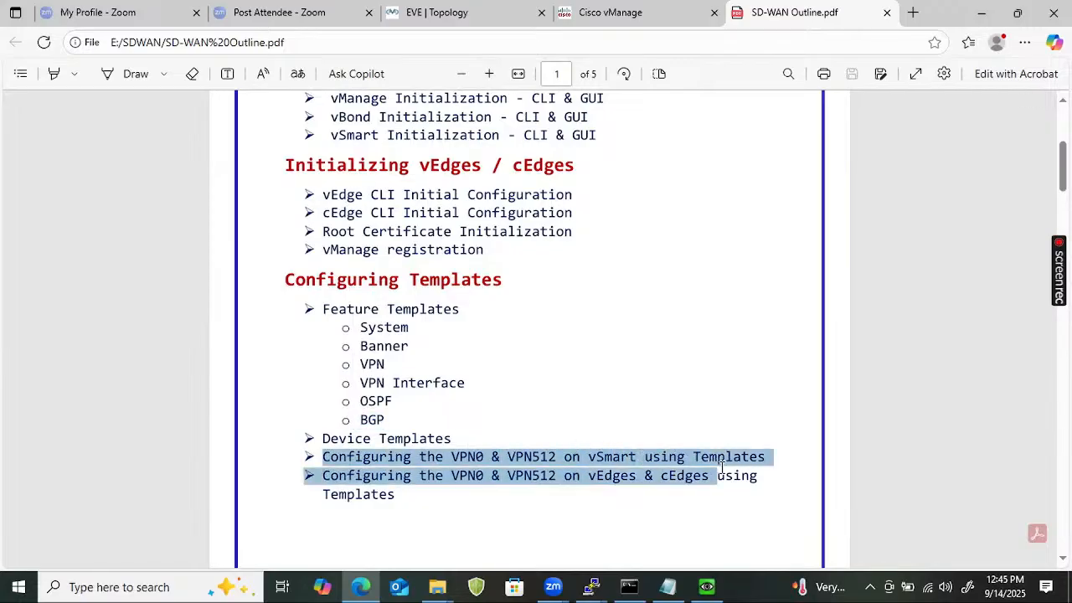
triple_click(402, 468)
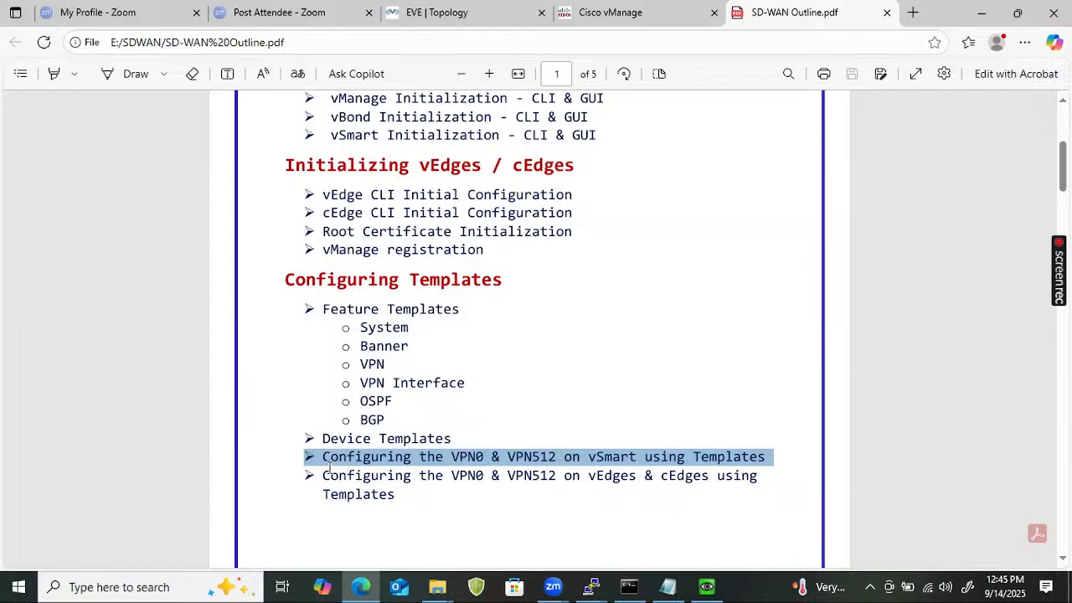
left_click_drag(319, 470, 413, 520)
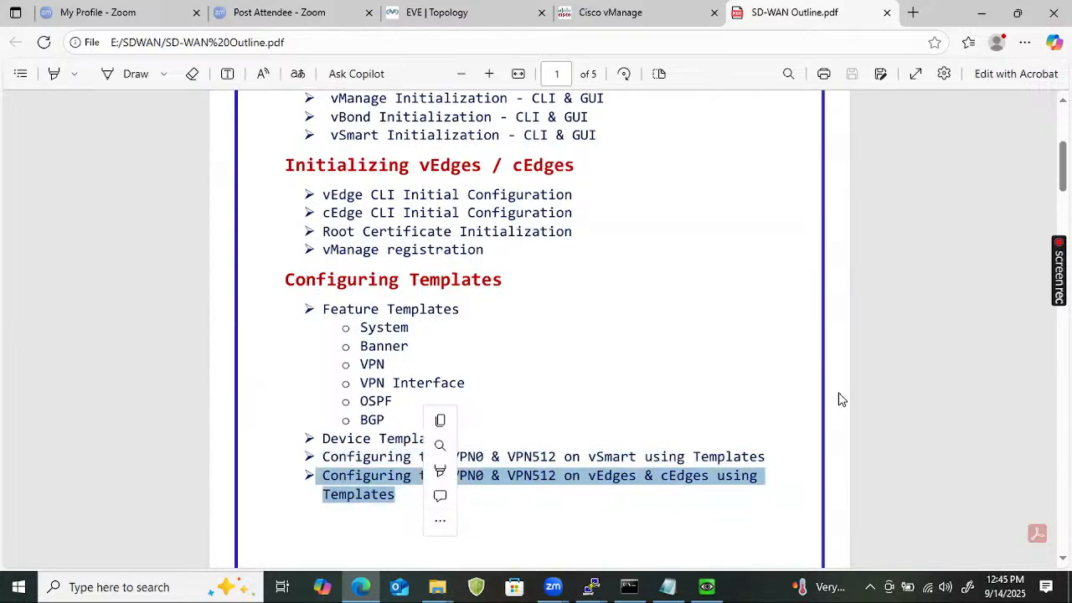
triple_click(280, 460)
right_click(281, 460)
scroll(643, 407, "down", 4)
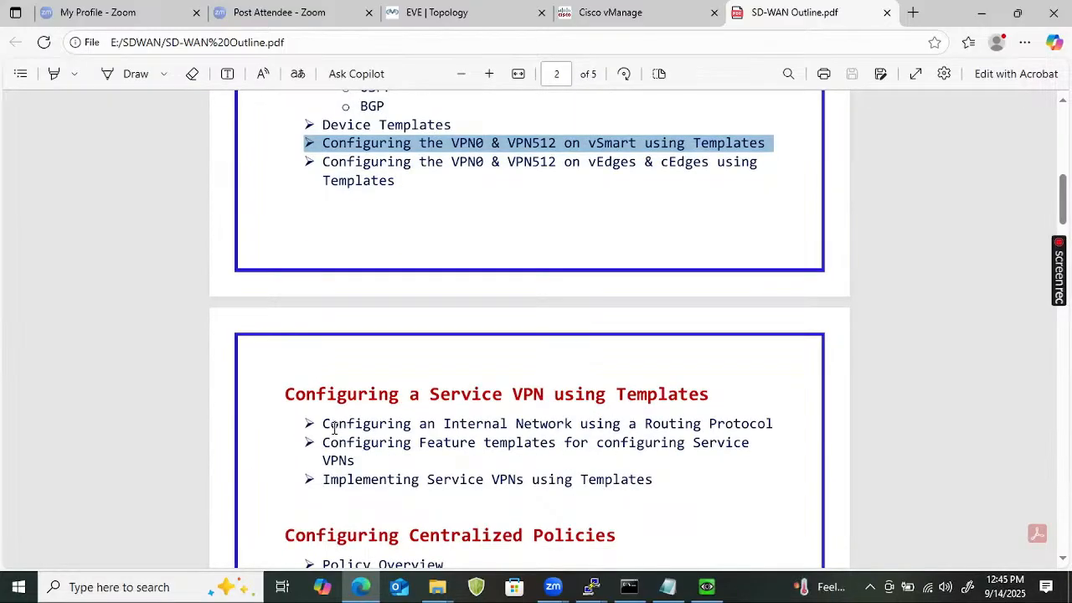
Highlight page 2's Service VPN, Centralized Policies and Advanced Configurations topics.
left_click_drag(331, 423, 677, 475)
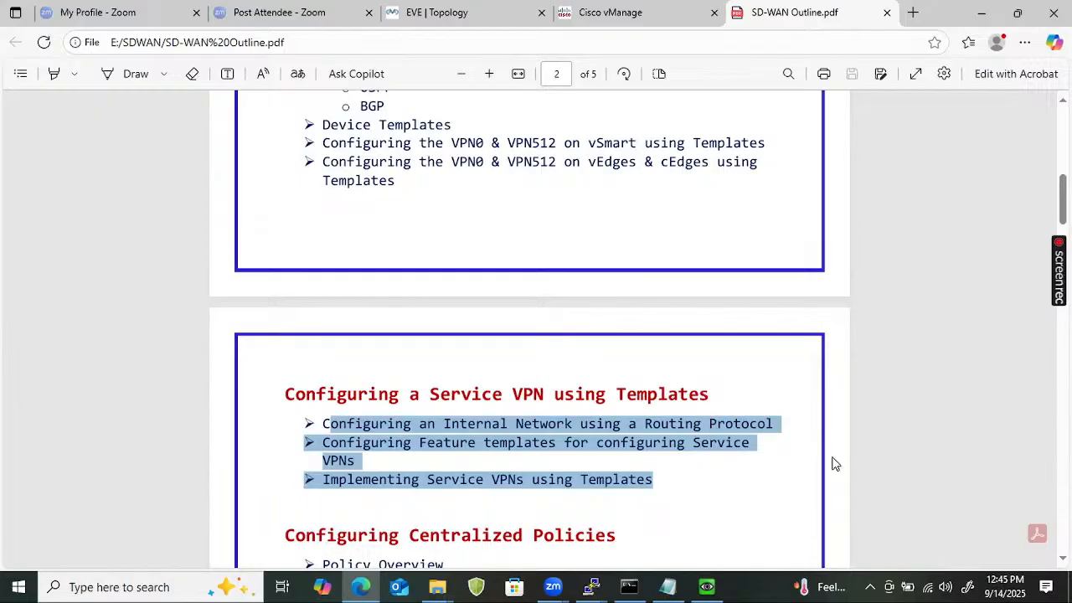
scroll(408, 491, "down", 2)
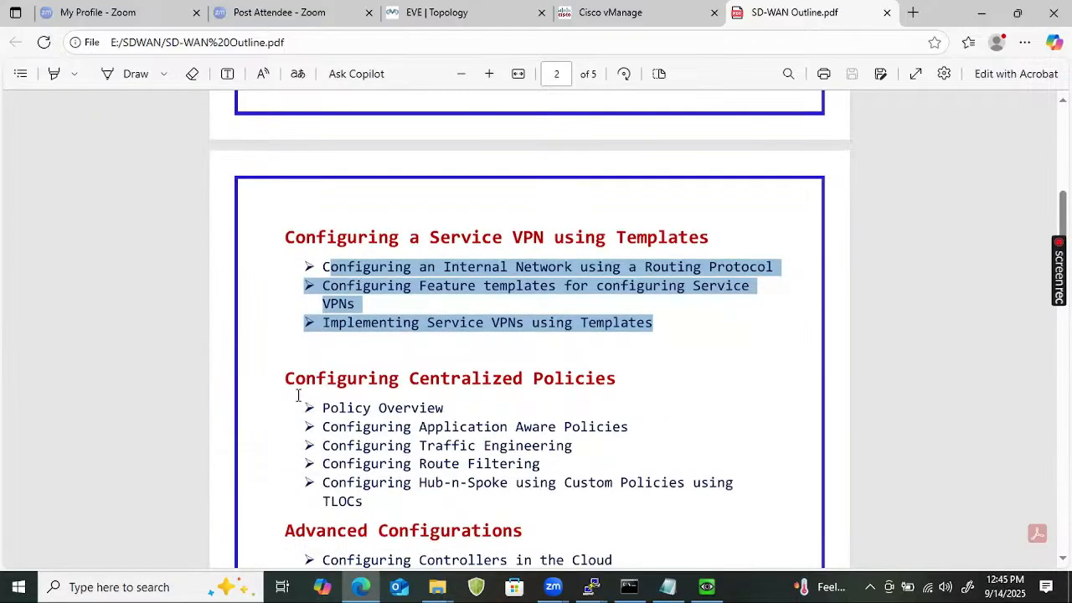
left_click_drag(285, 377, 564, 526)
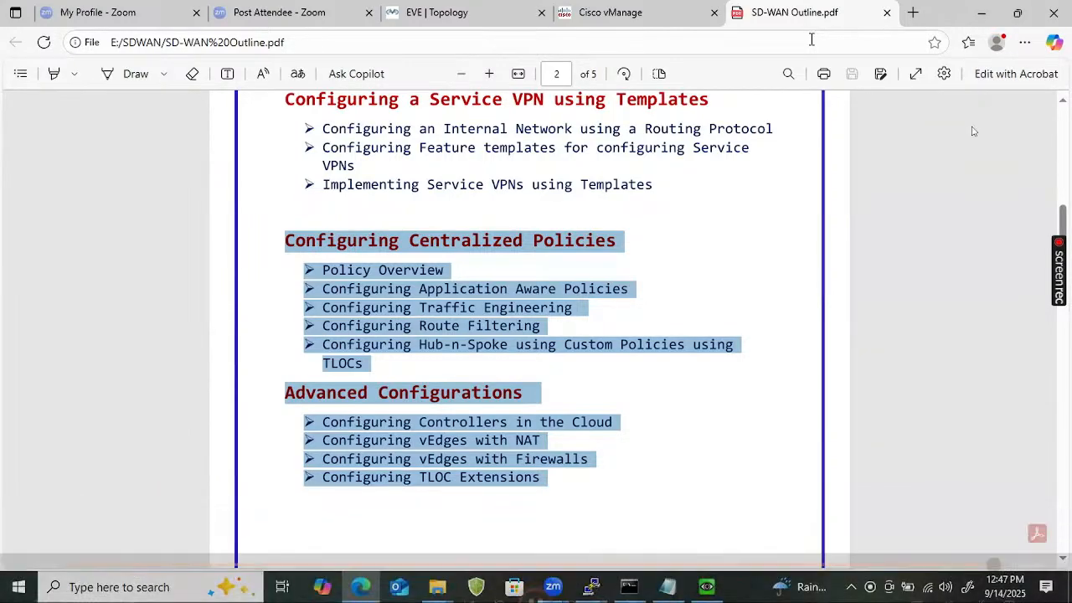
Close the PDF viewer and bring OBS Studio's streaming controls forward.
key("Escape")
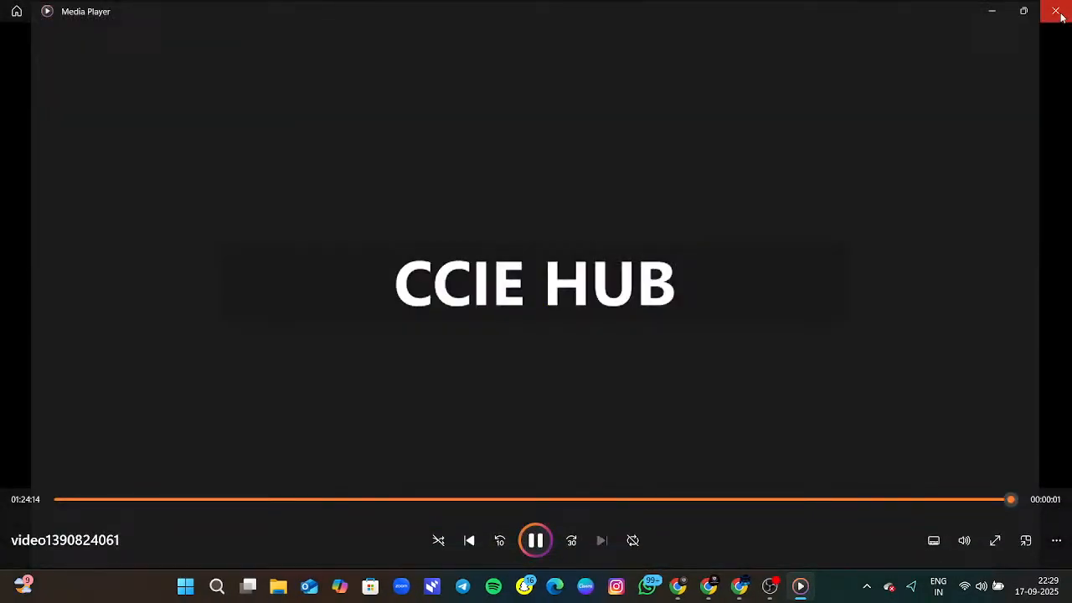
left_click(1059, 13)
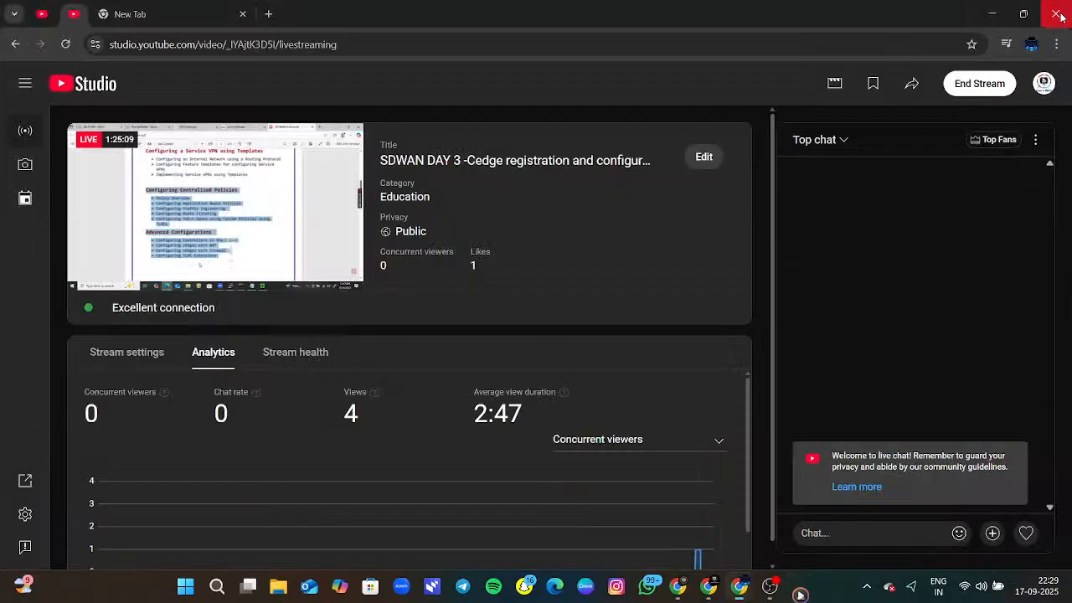
left_click(801, 586)
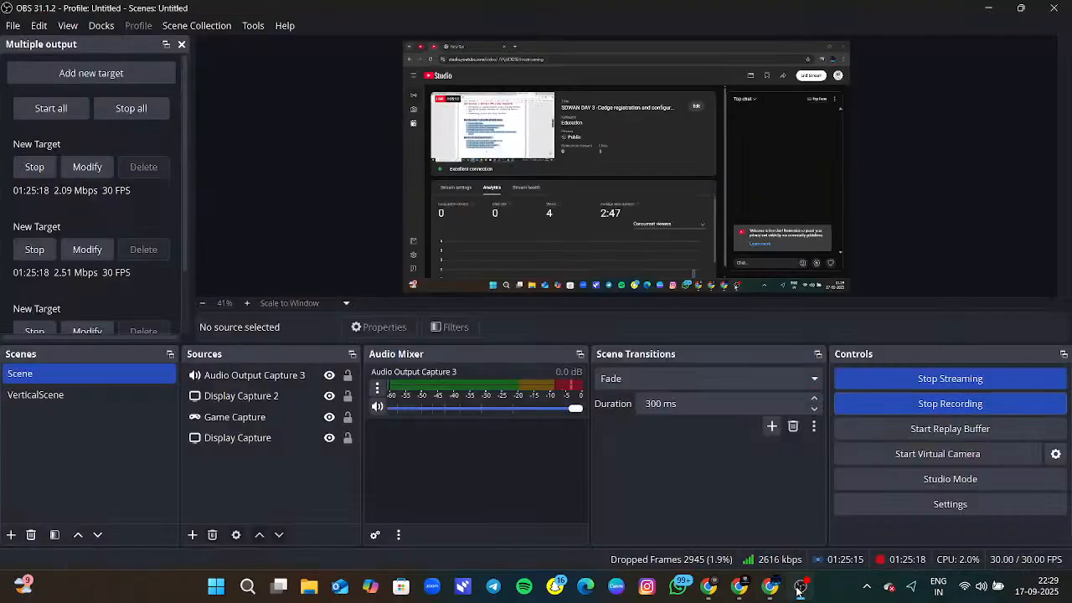